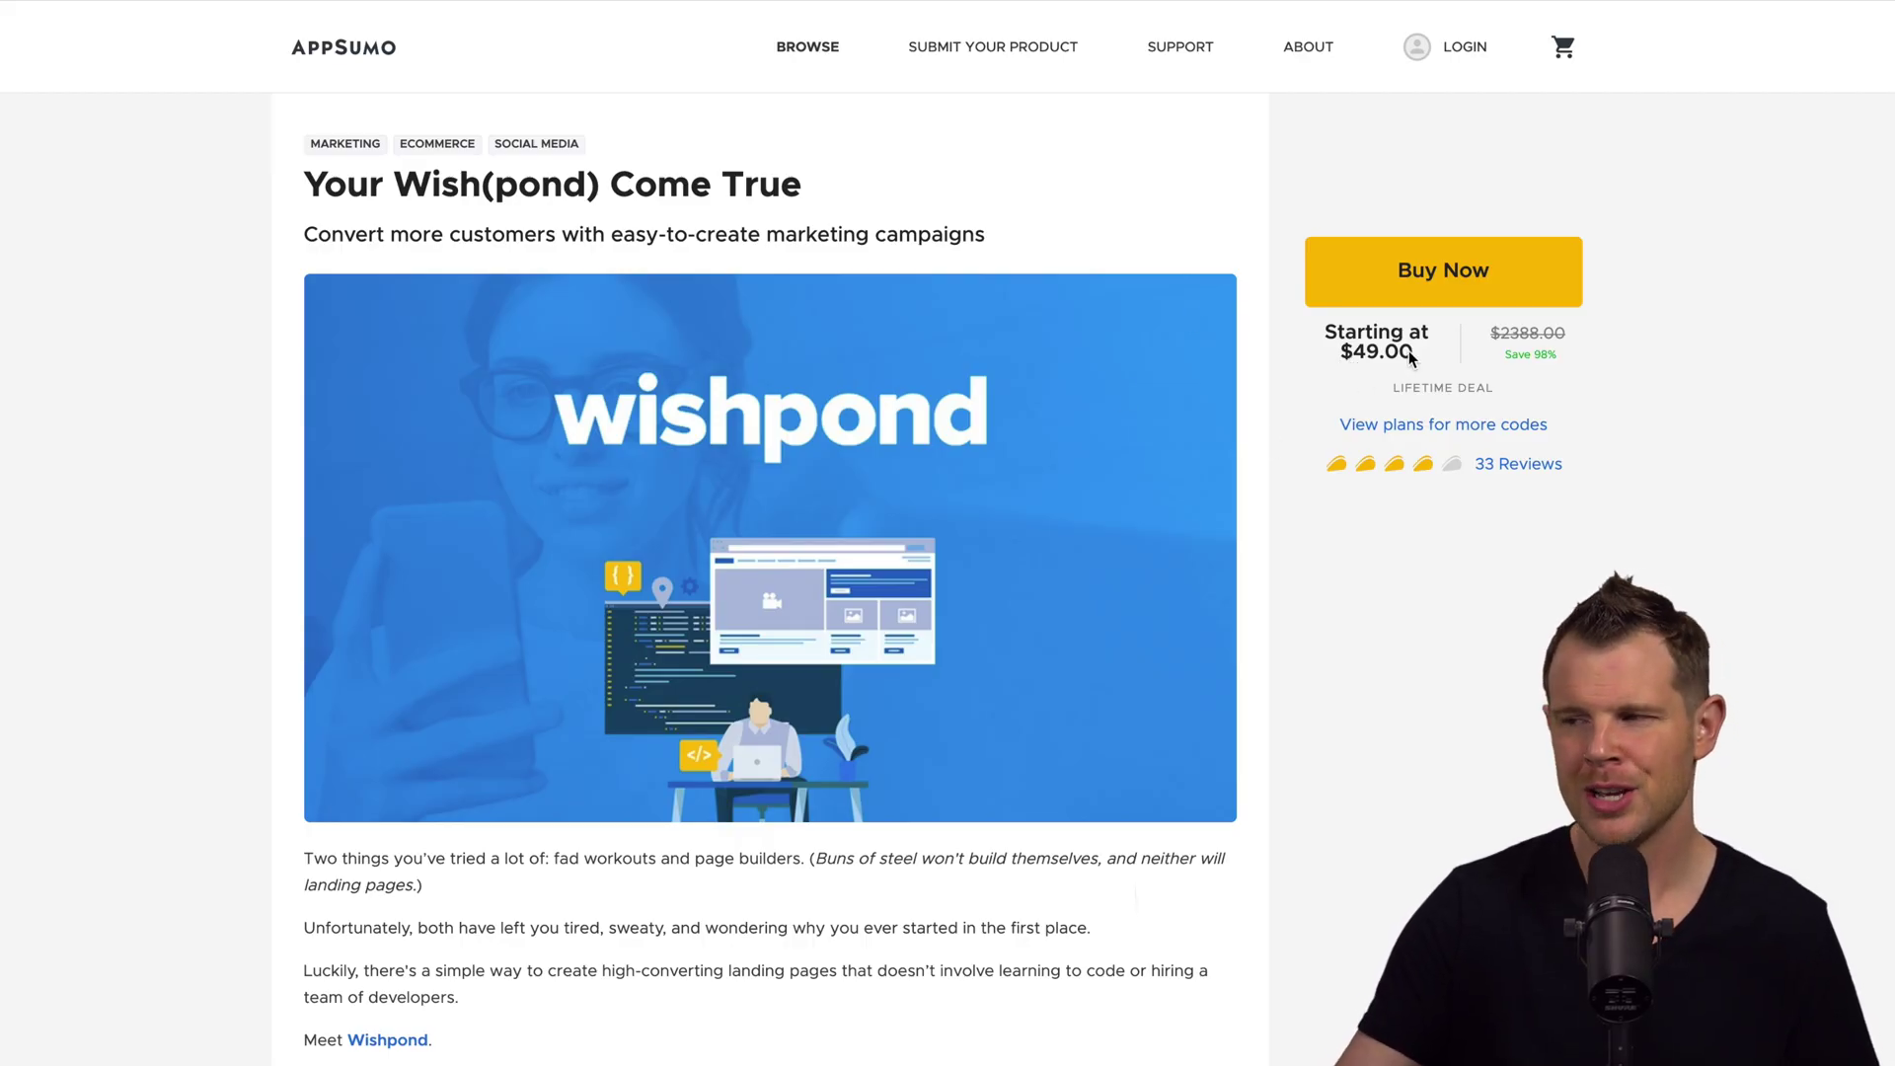
Show the Single/Double/Triple plan comparison and highlight the Triple plan's 50,000 lead limit and Whitelabeling.
click(1459, 426)
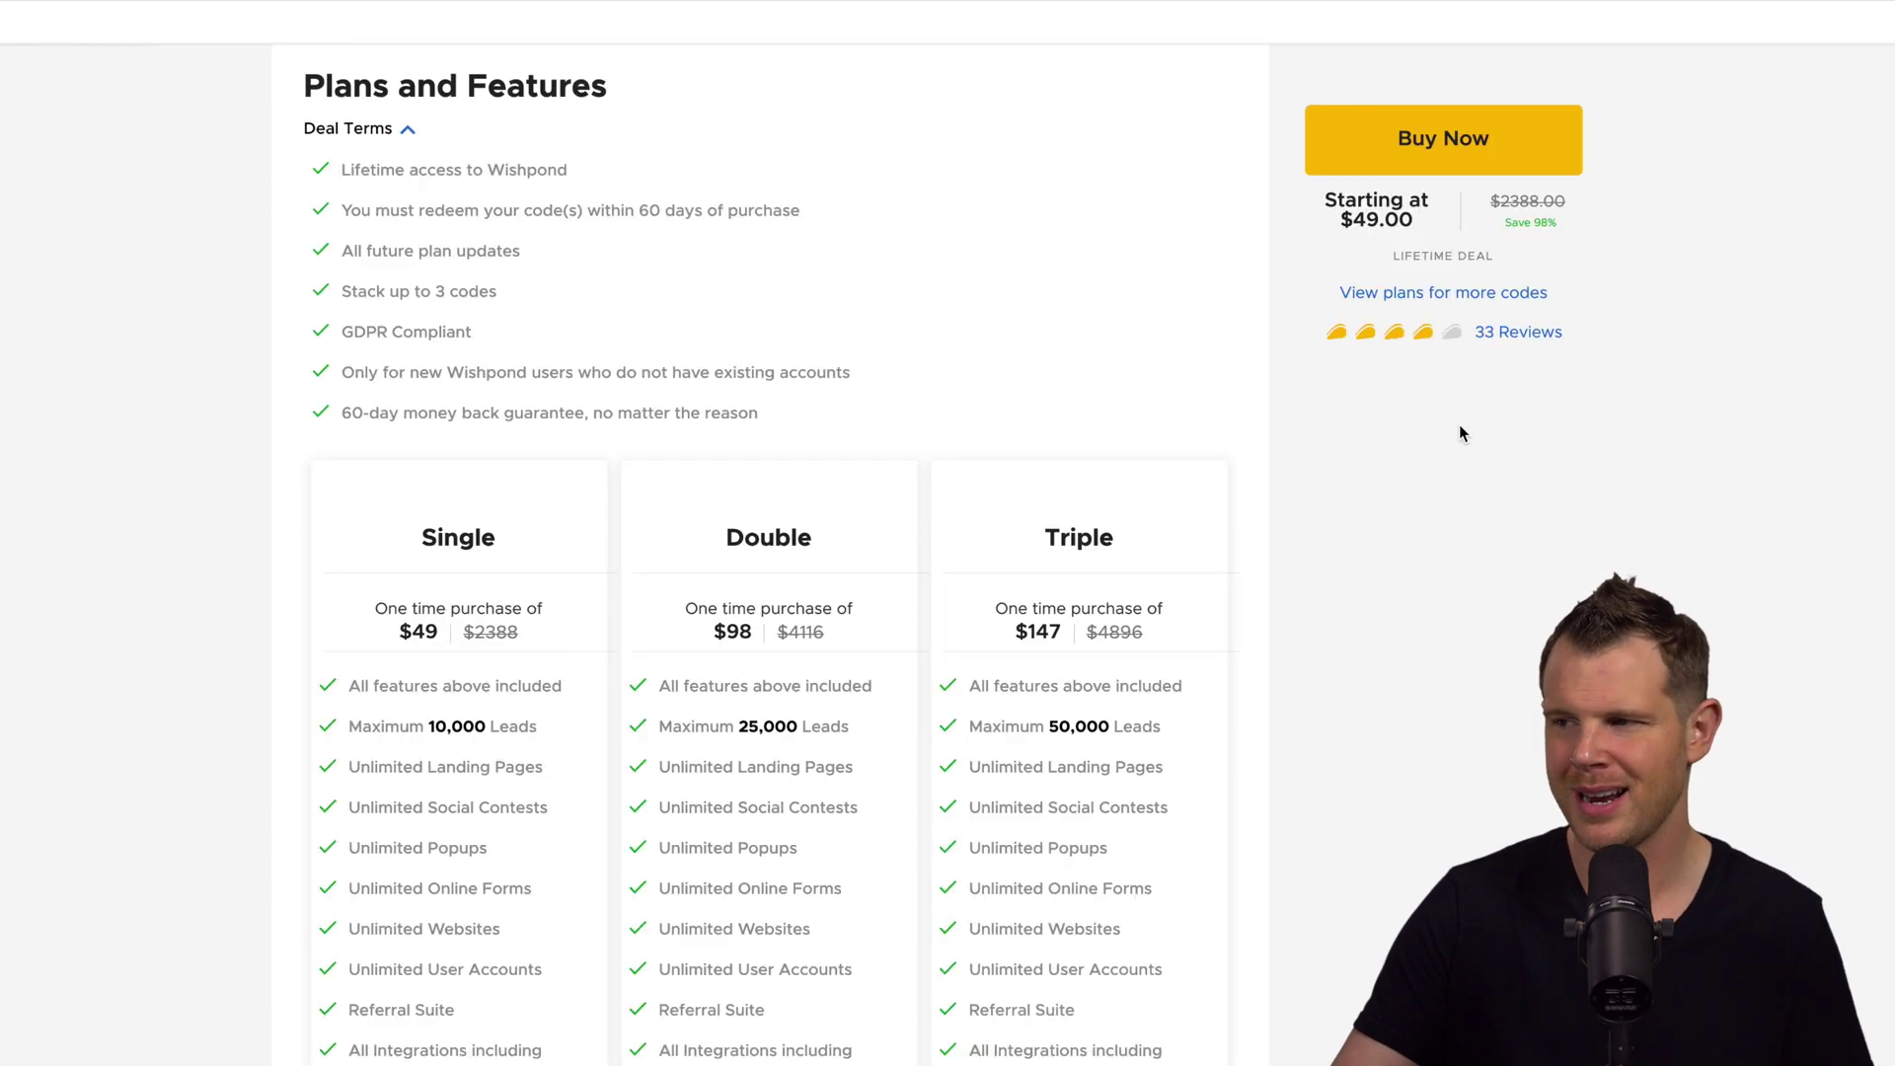
scroll(1461, 430, down, 1)
scroll(1462, 432, down, 1)
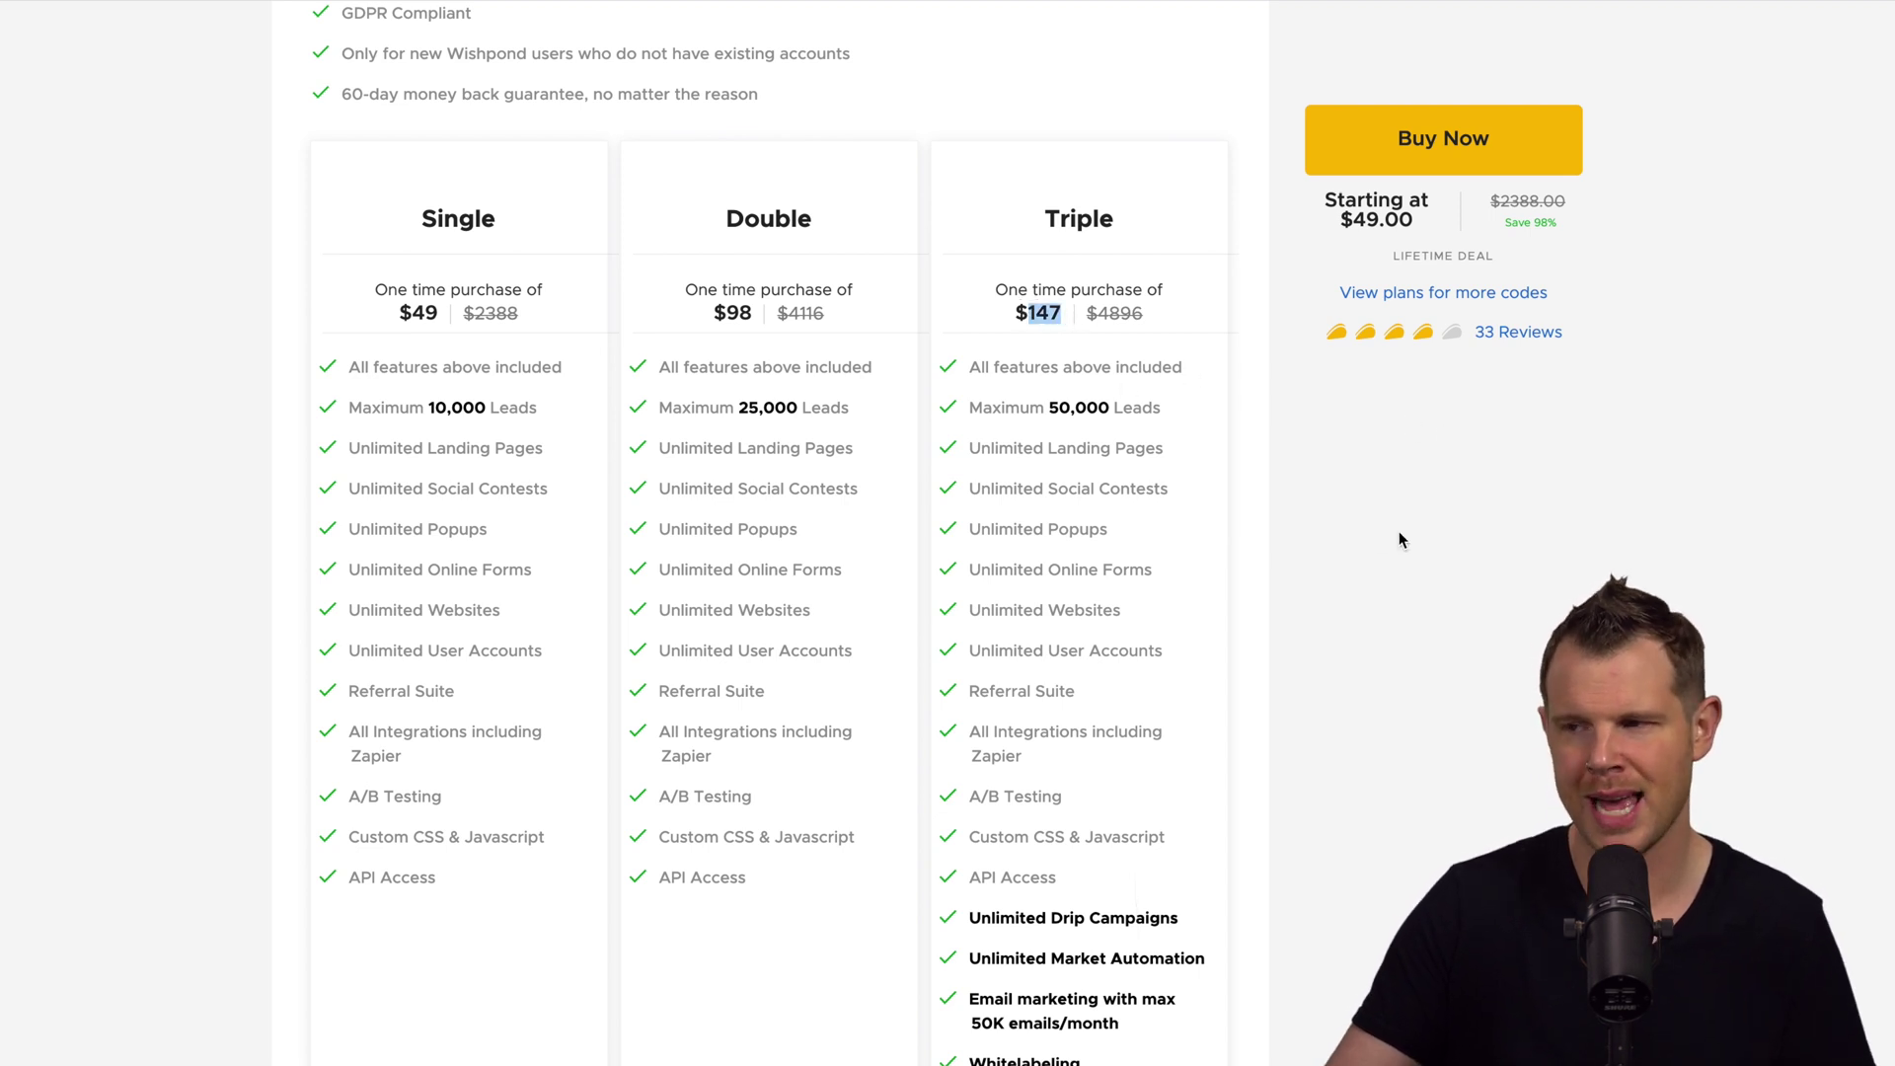
scroll(1397, 542, down, 2)
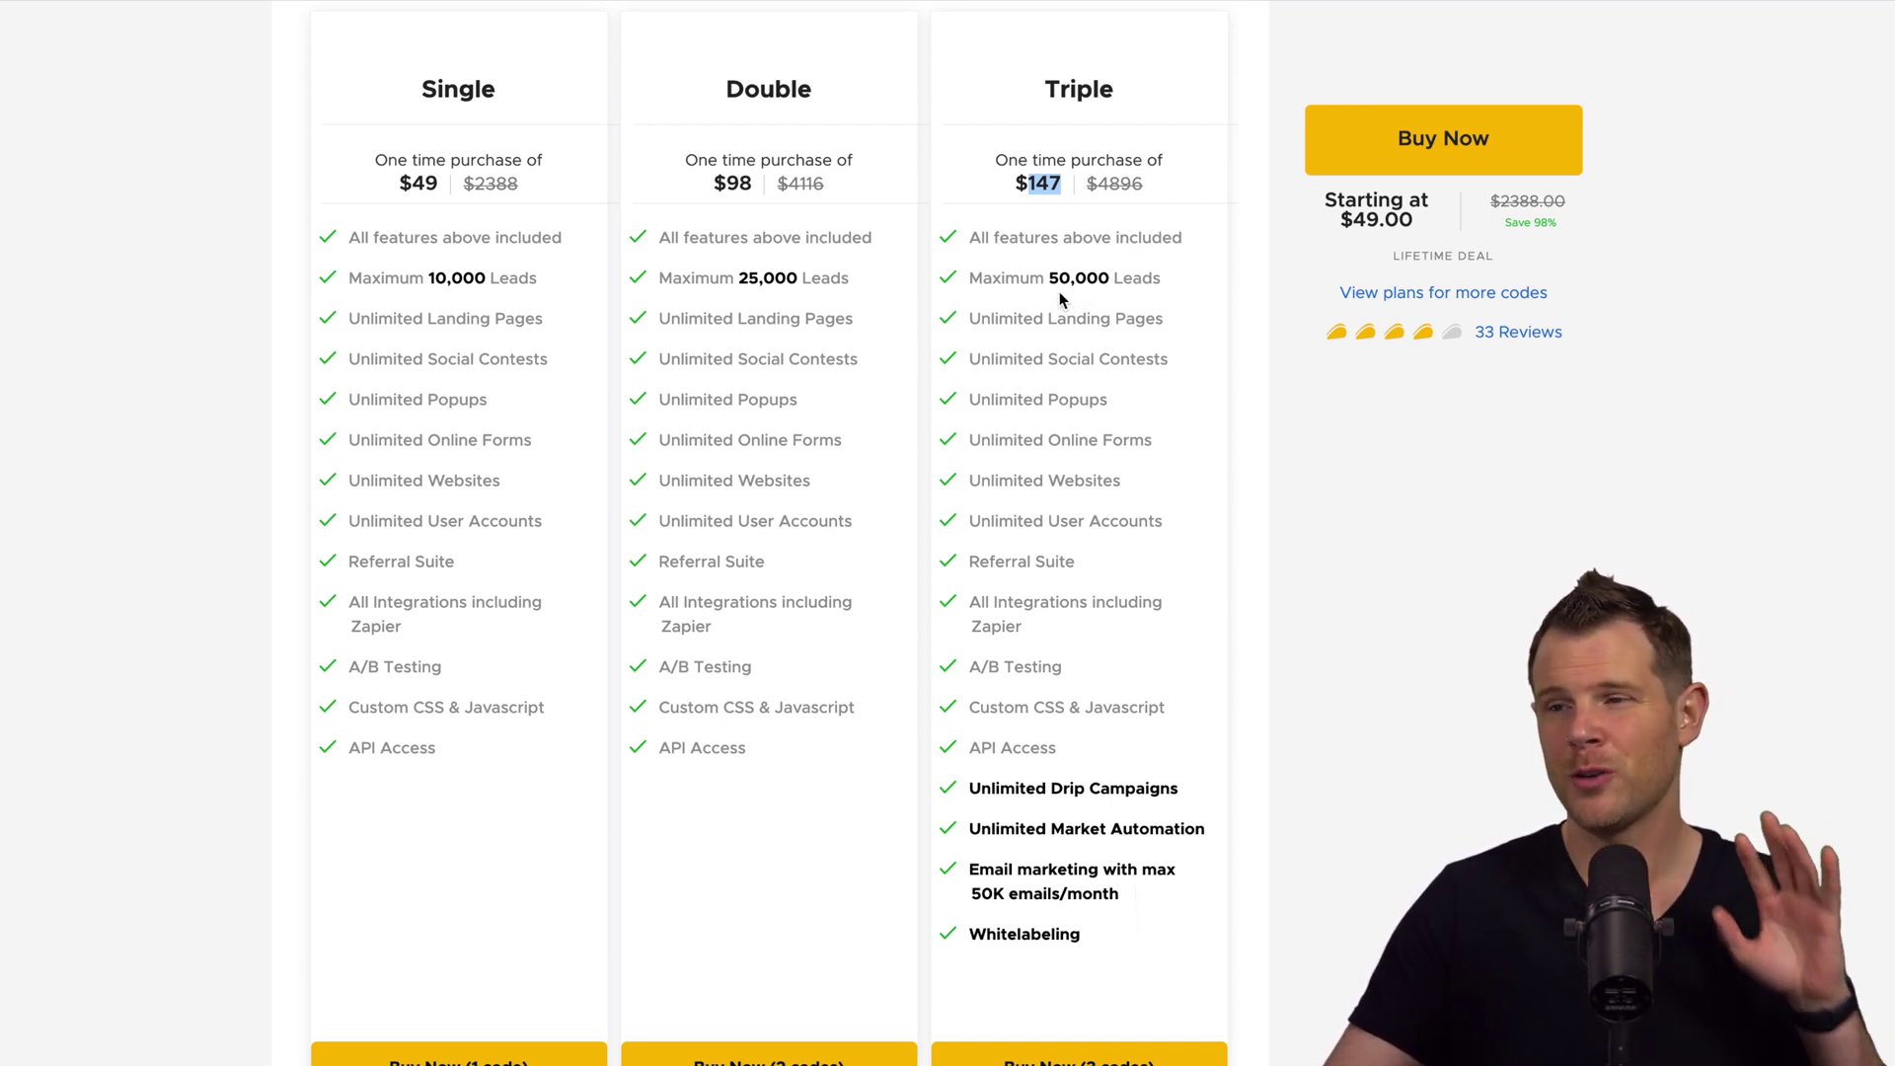
drag(1047, 277, 1100, 275)
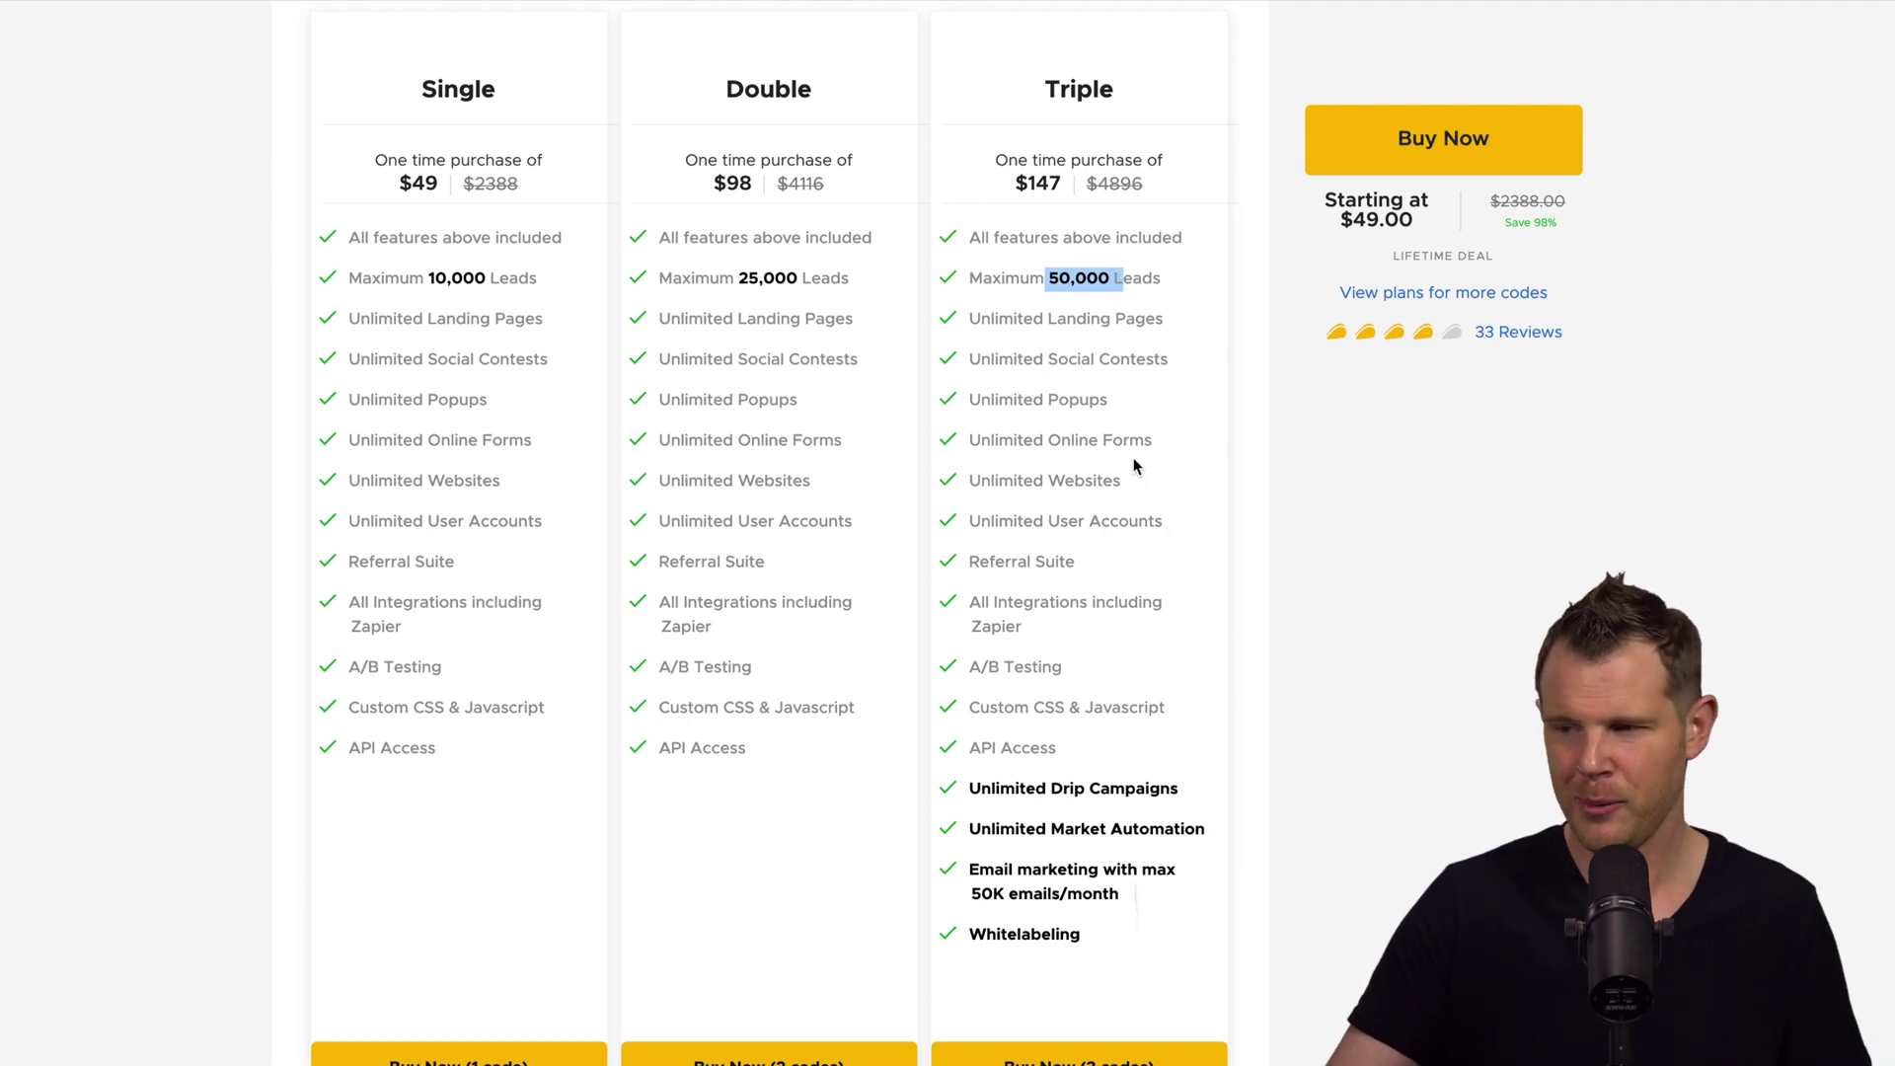
drag(968, 934, 1091, 946)
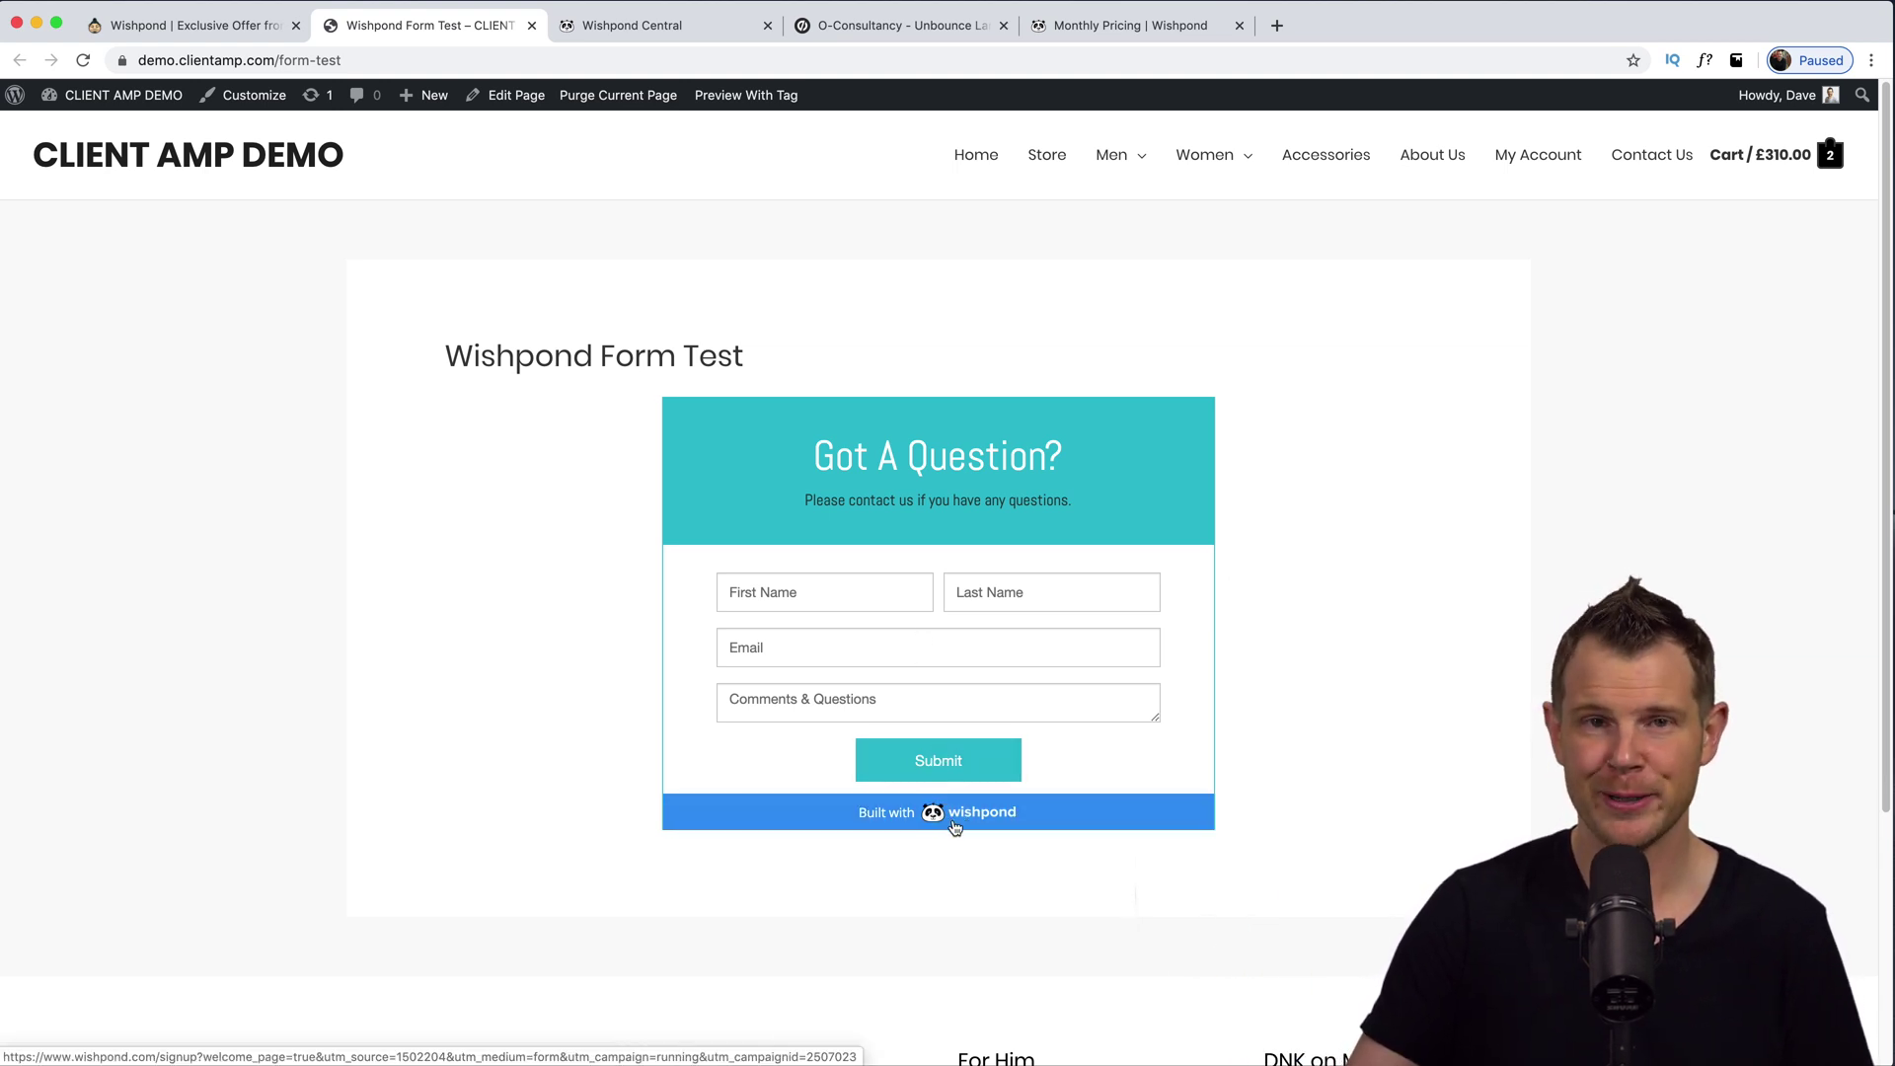
Open Wishpond in a new tab from the 'Built with wishpond' bar under the embedded form.
click(955, 825)
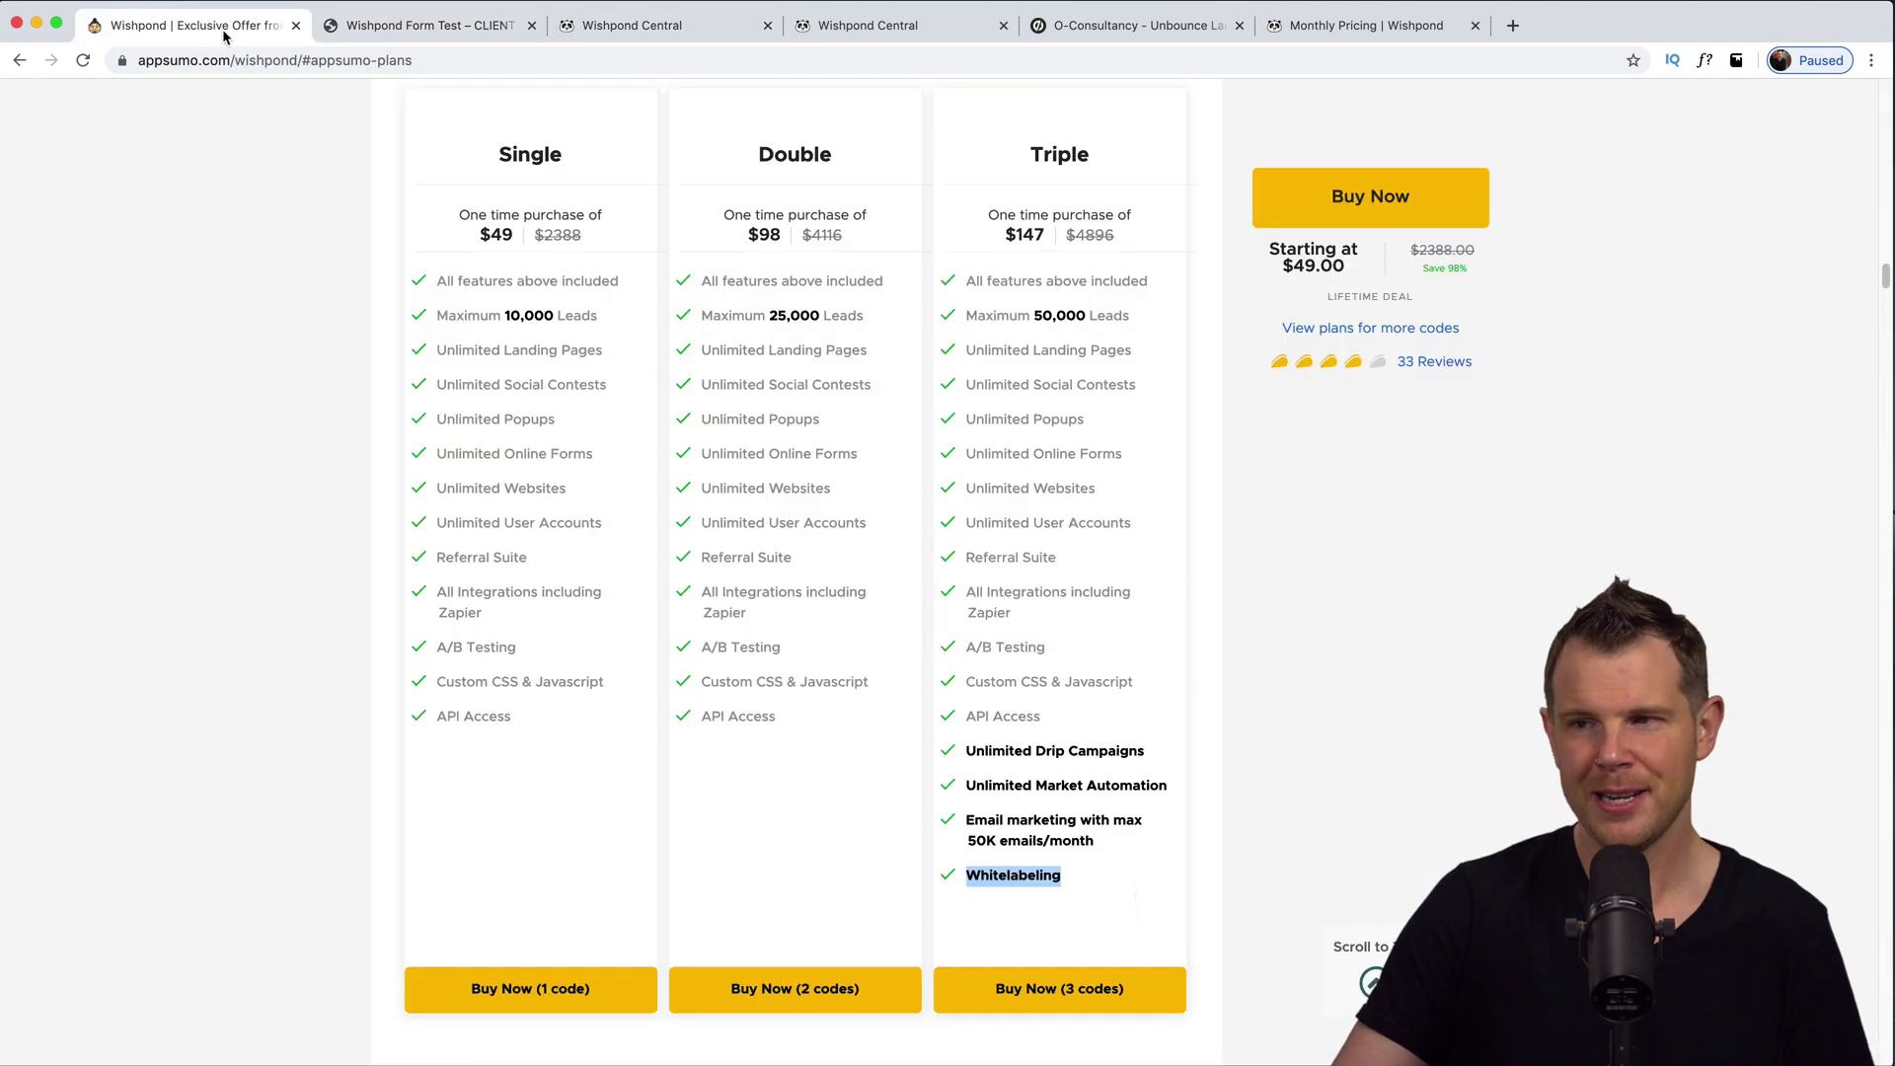
Switch to the AppSumo deal tab, then to the Wishpond Form Test tab.
click(259, 29)
click(433, 27)
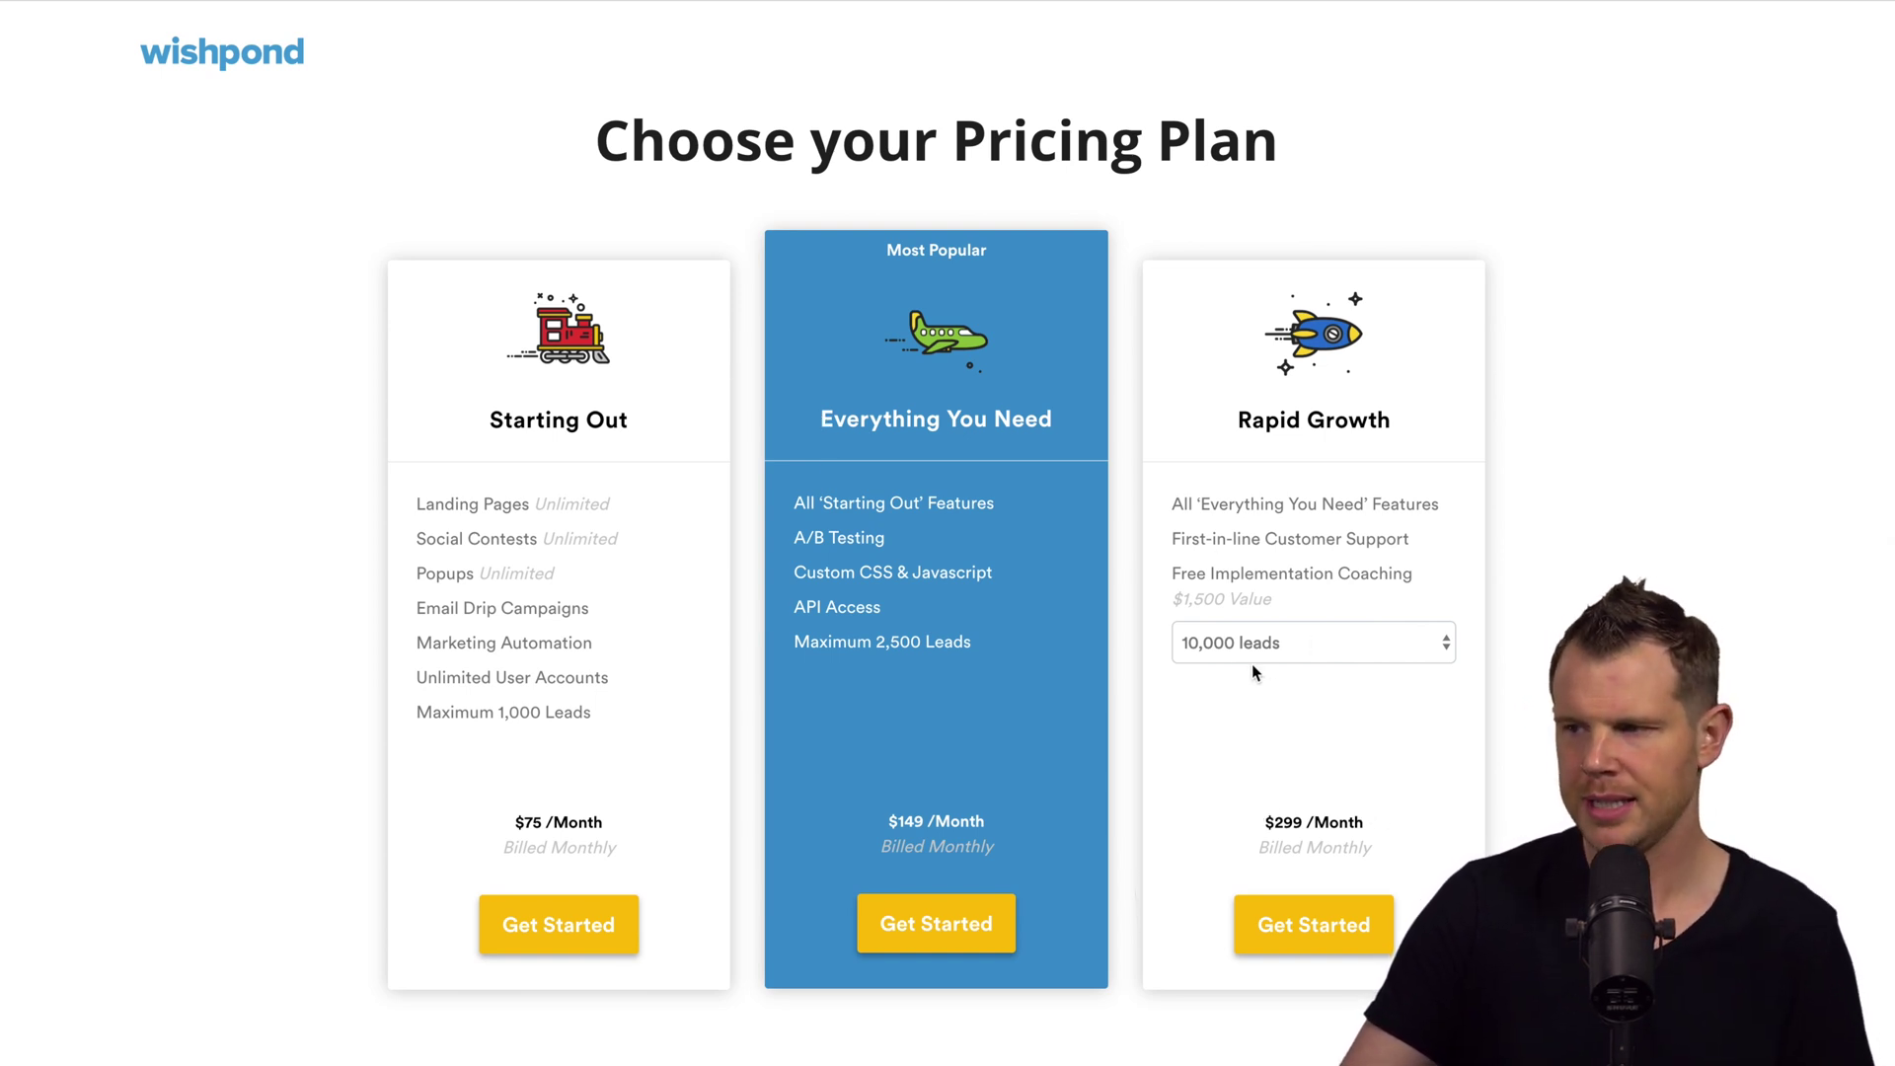
Scroll through Wishpond's monthly plans, from Starting Out $75 to Rapid Growth $299.
scroll(1199, 751, down, 3)
scroll(1149, 831, down, 1)
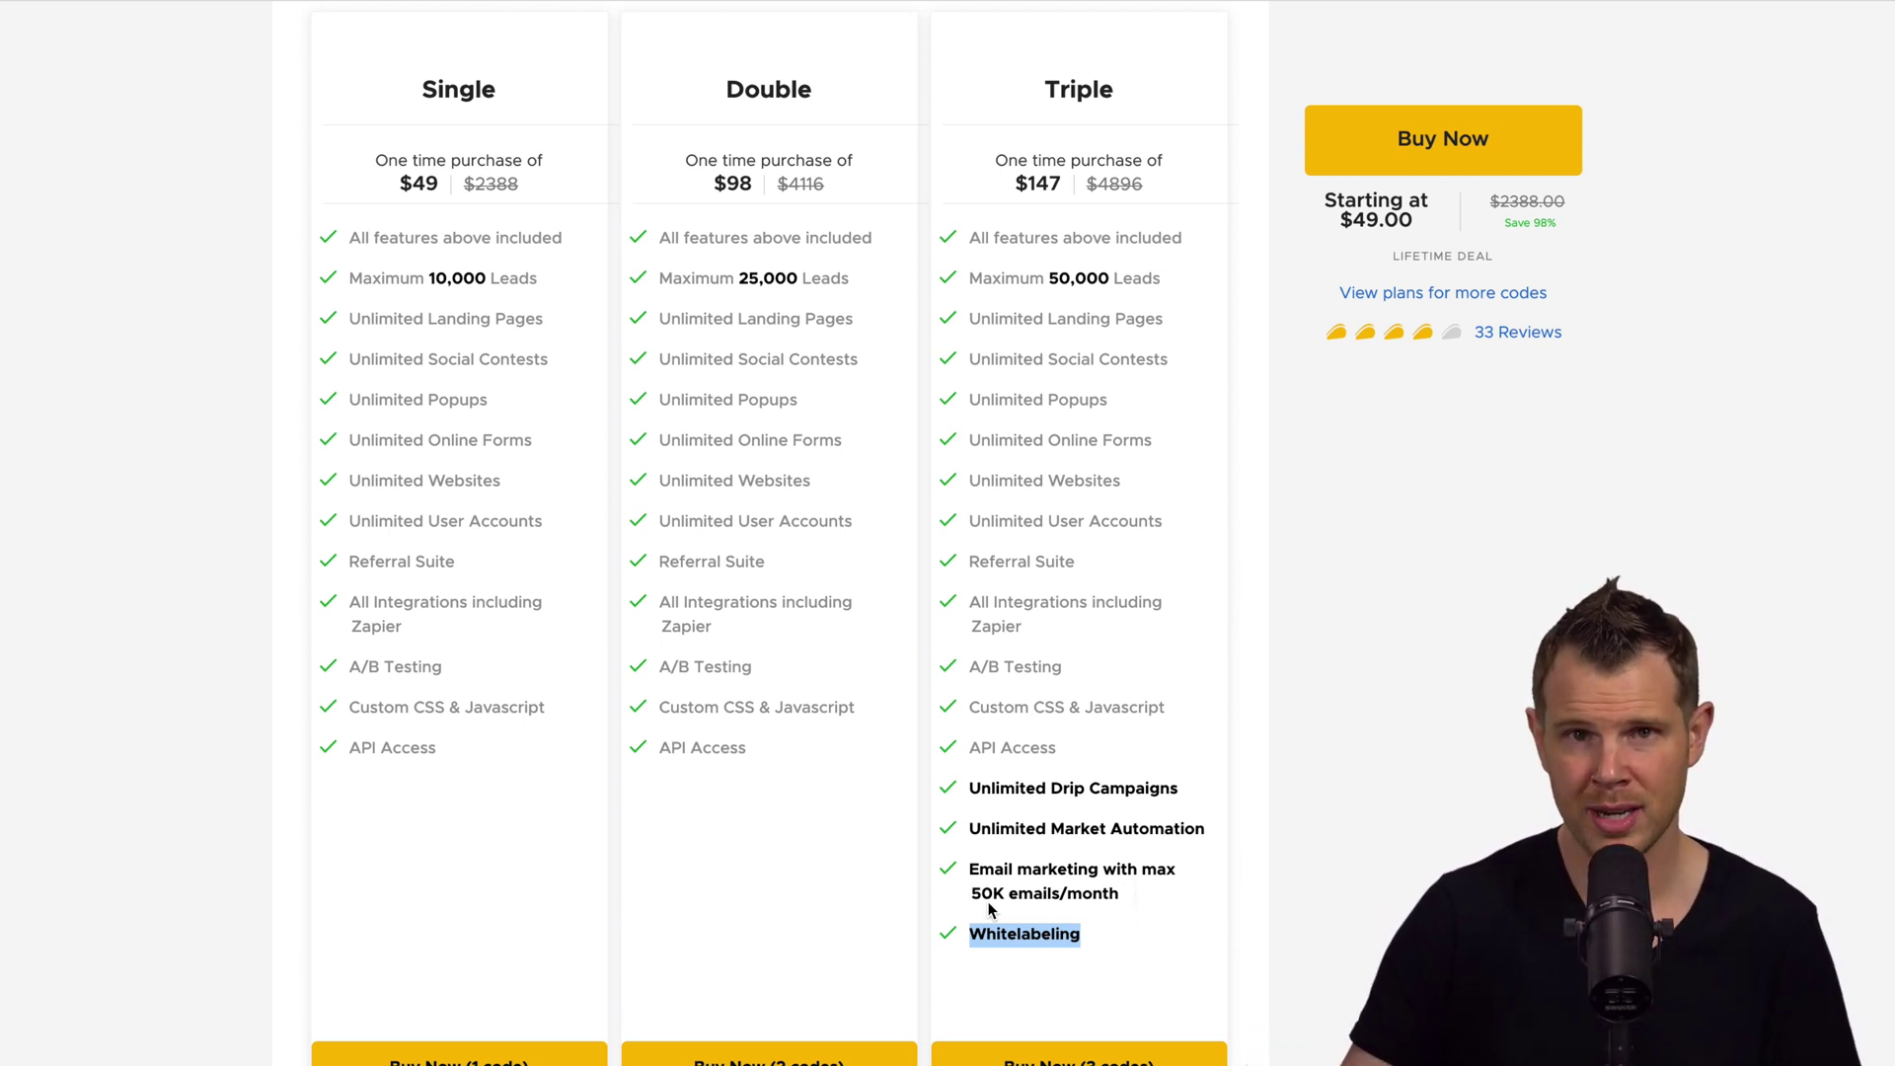
click(1042, 339)
drag(440, 280, 567, 293)
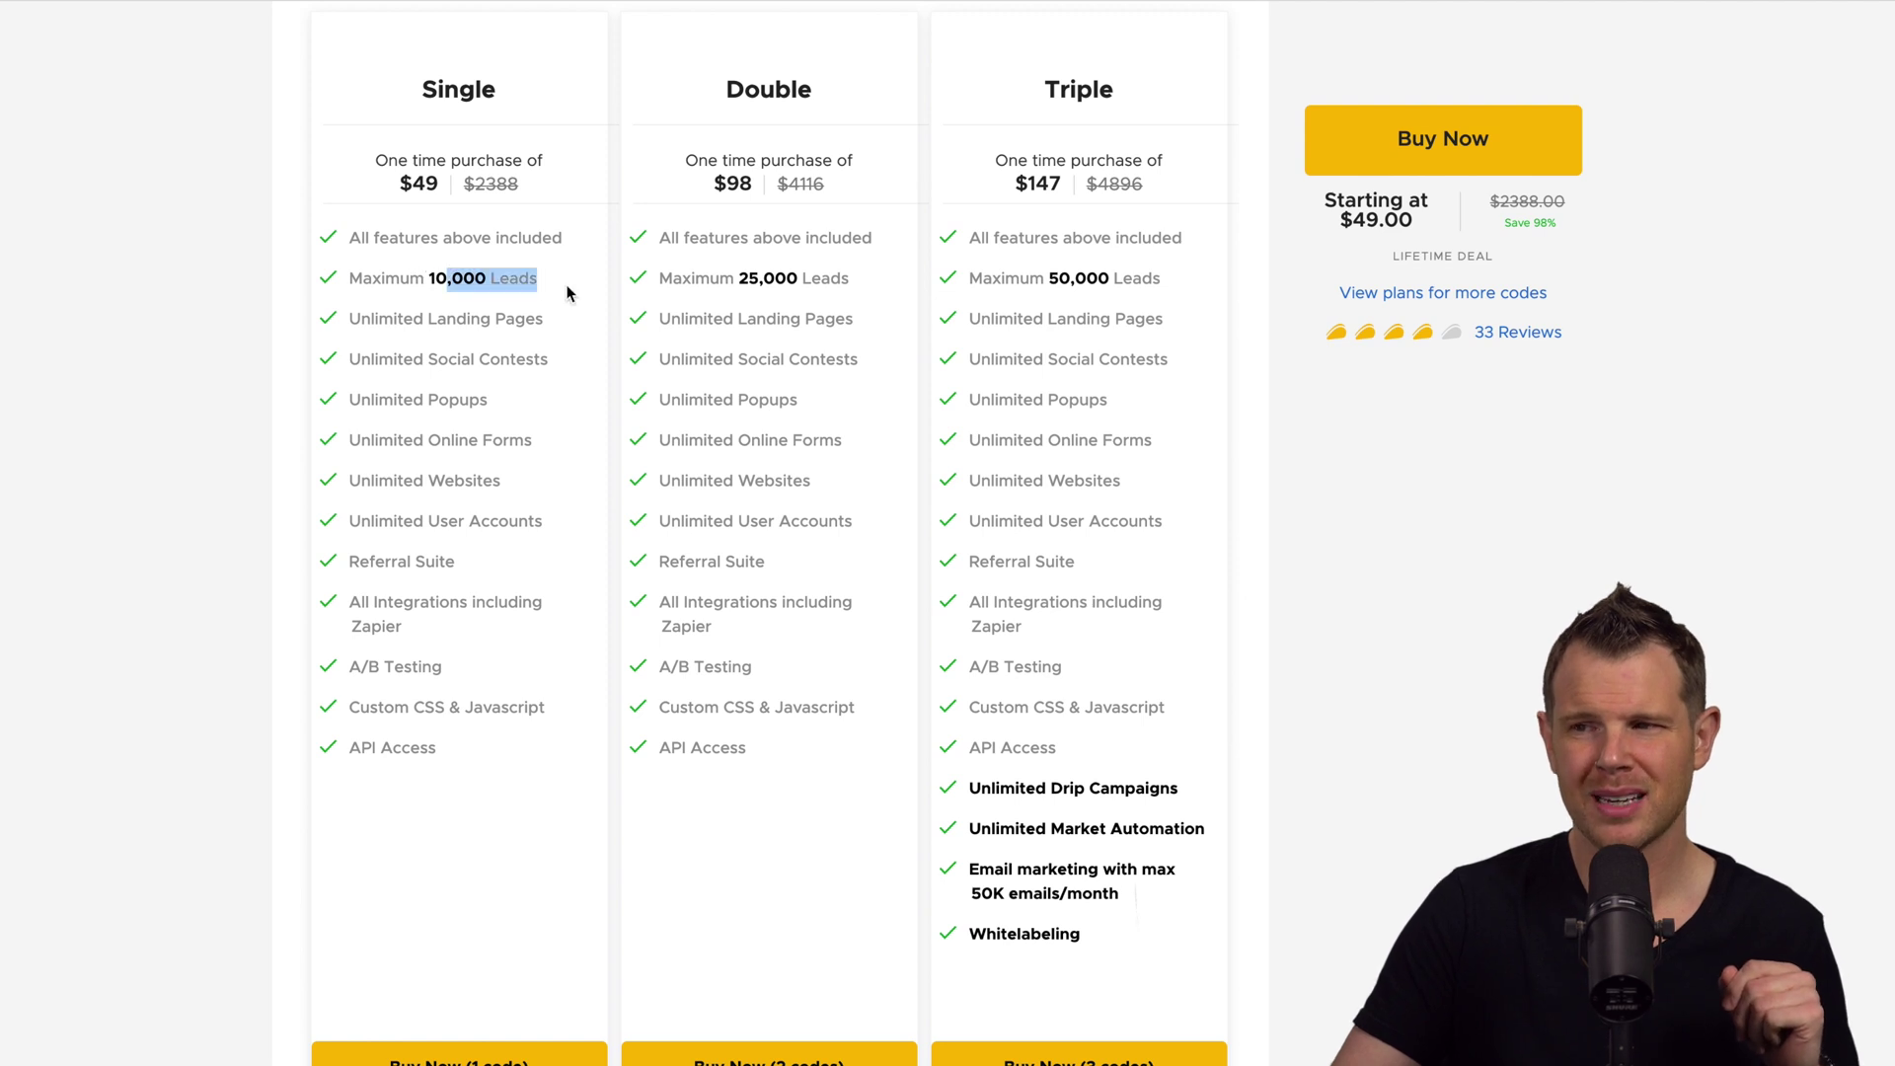
drag(728, 279, 809, 287)
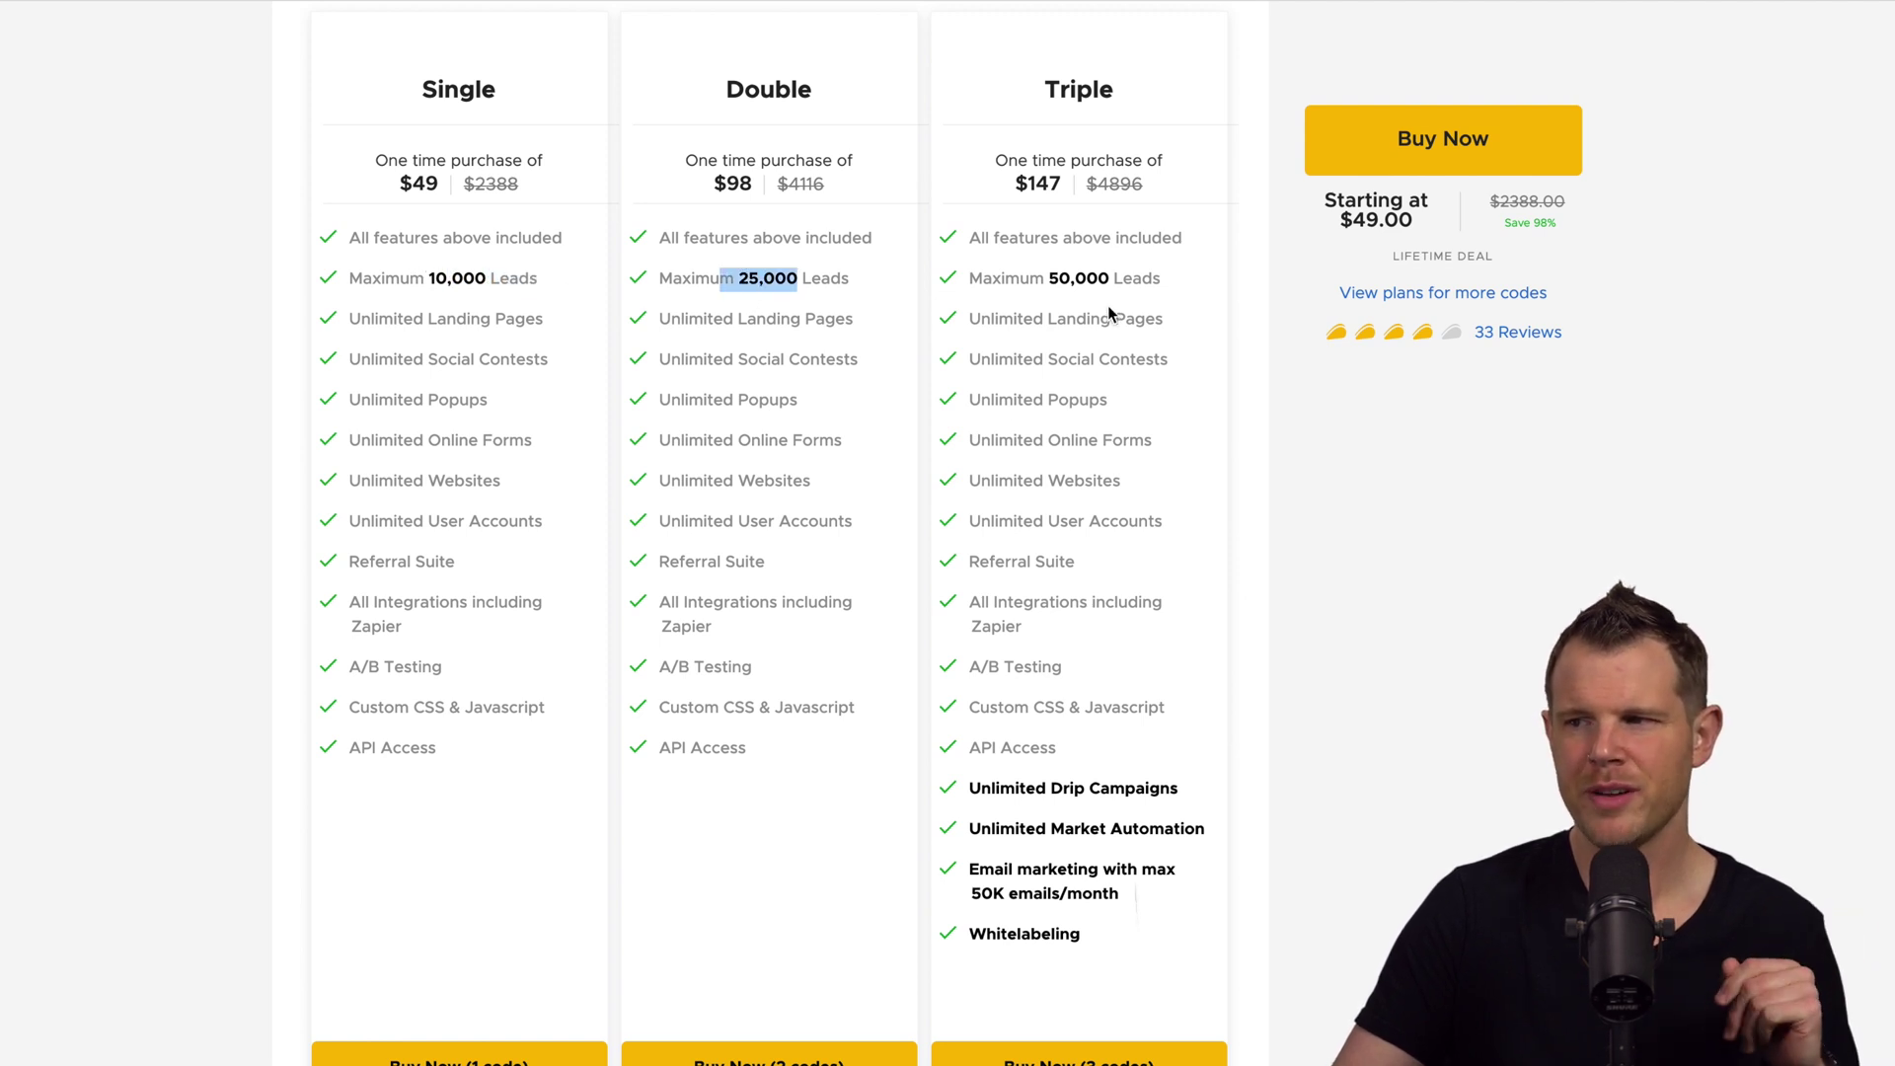
click(1054, 282)
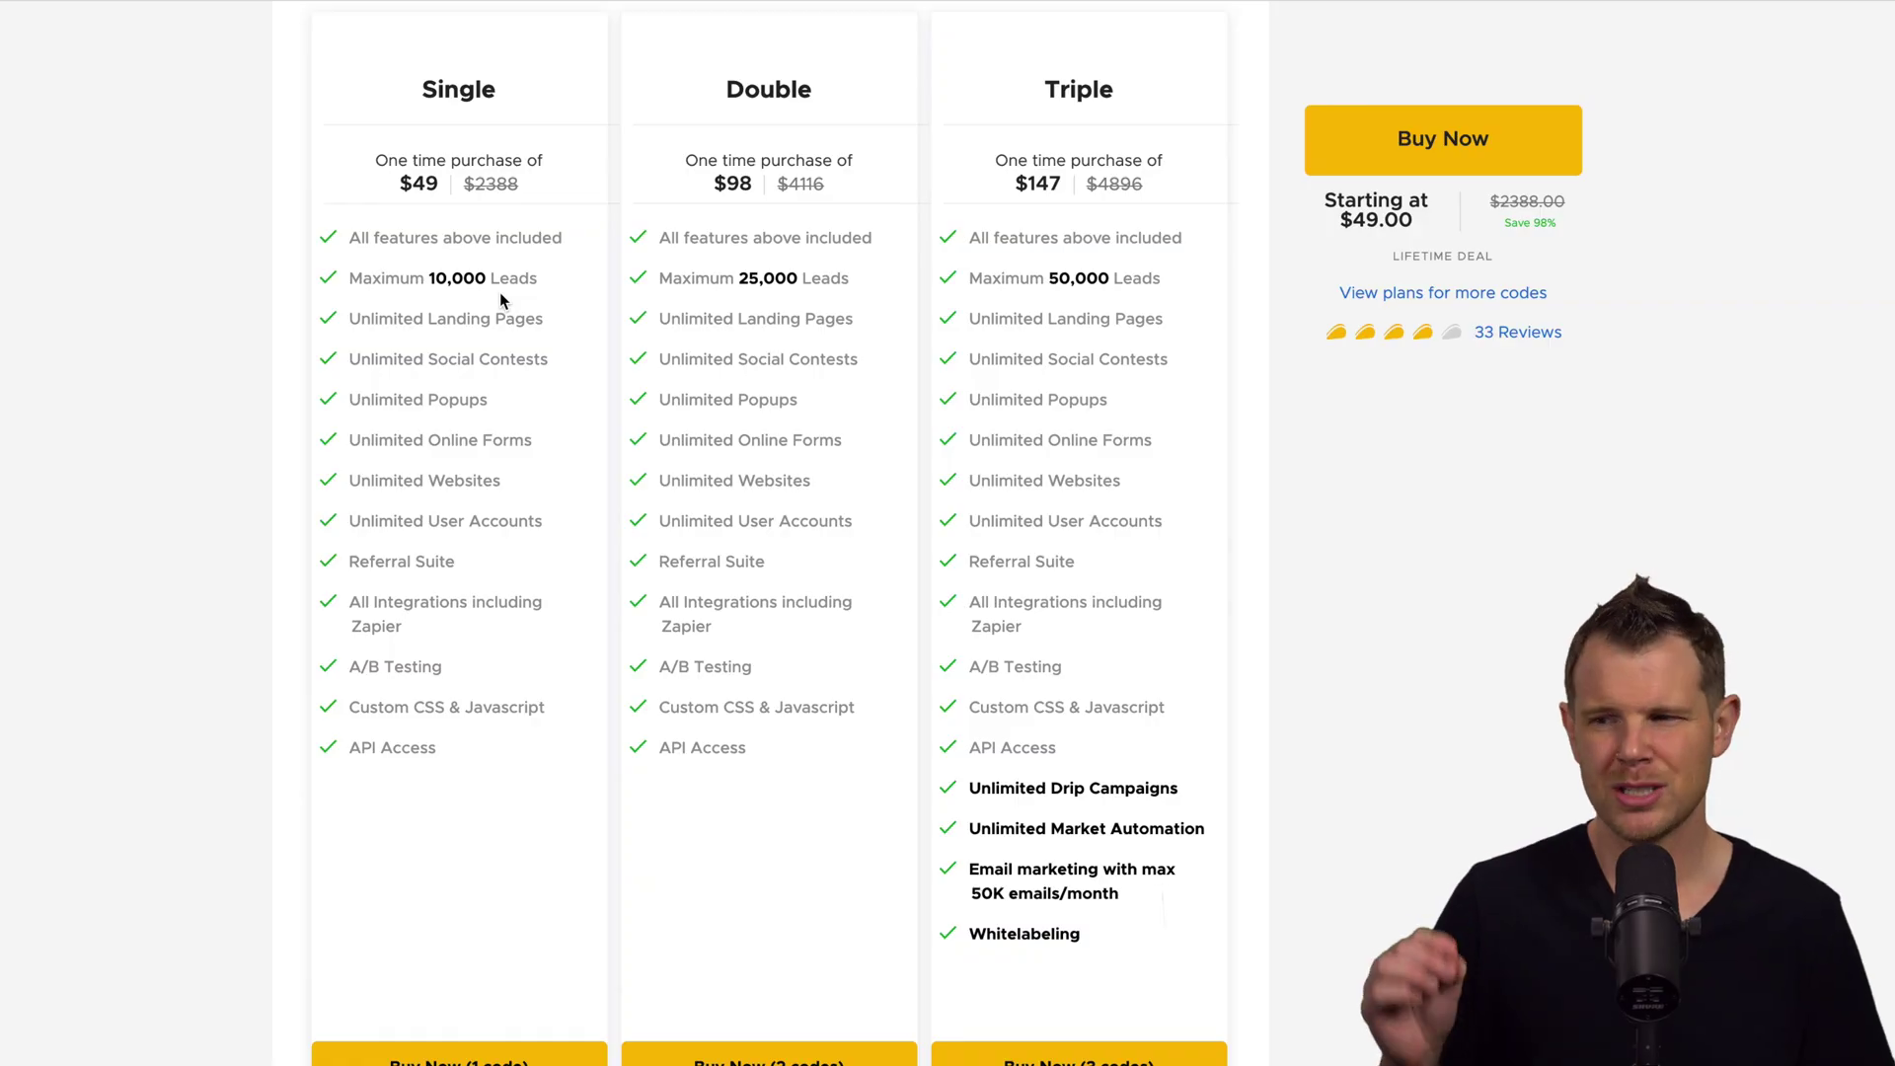
drag(349, 318, 841, 320)
drag(960, 320, 1149, 314)
In Wishpond Central, start a new Landing Page campaign.
click(632, 27)
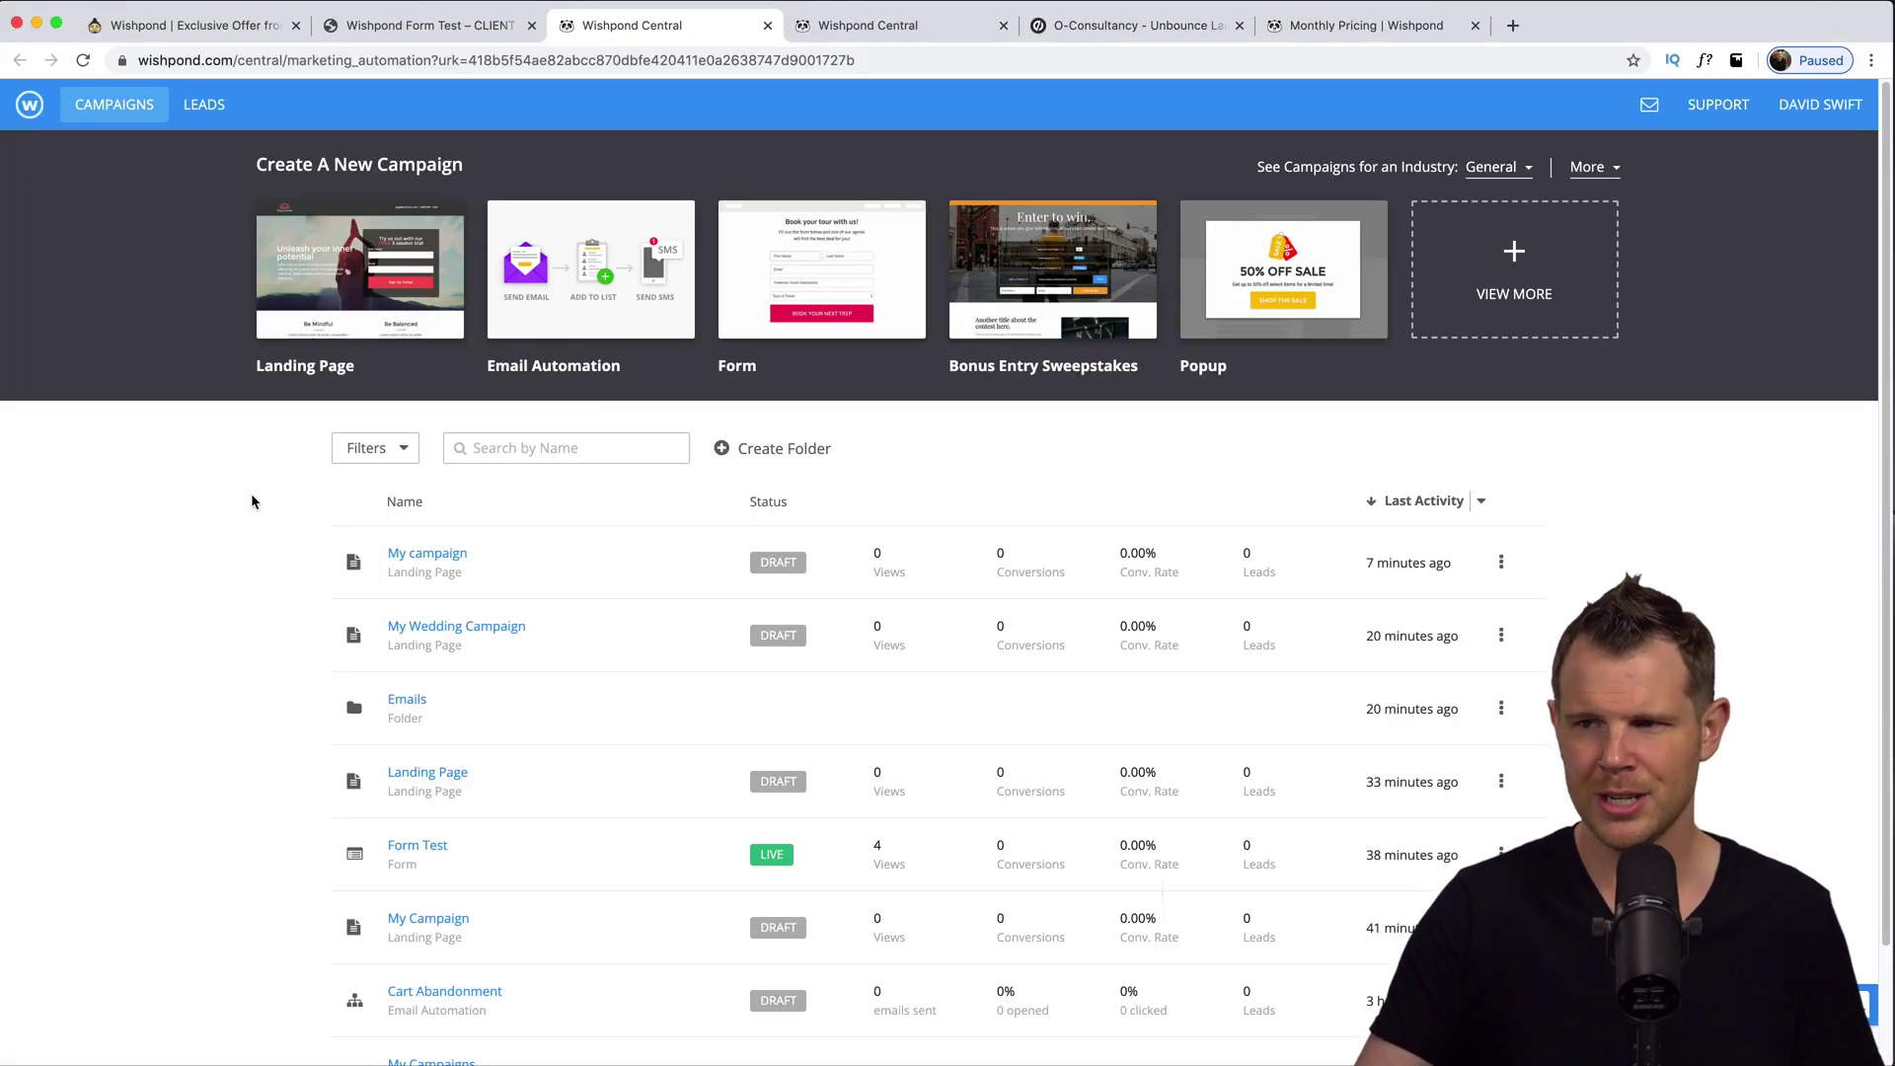
scroll(257, 533, down, 2)
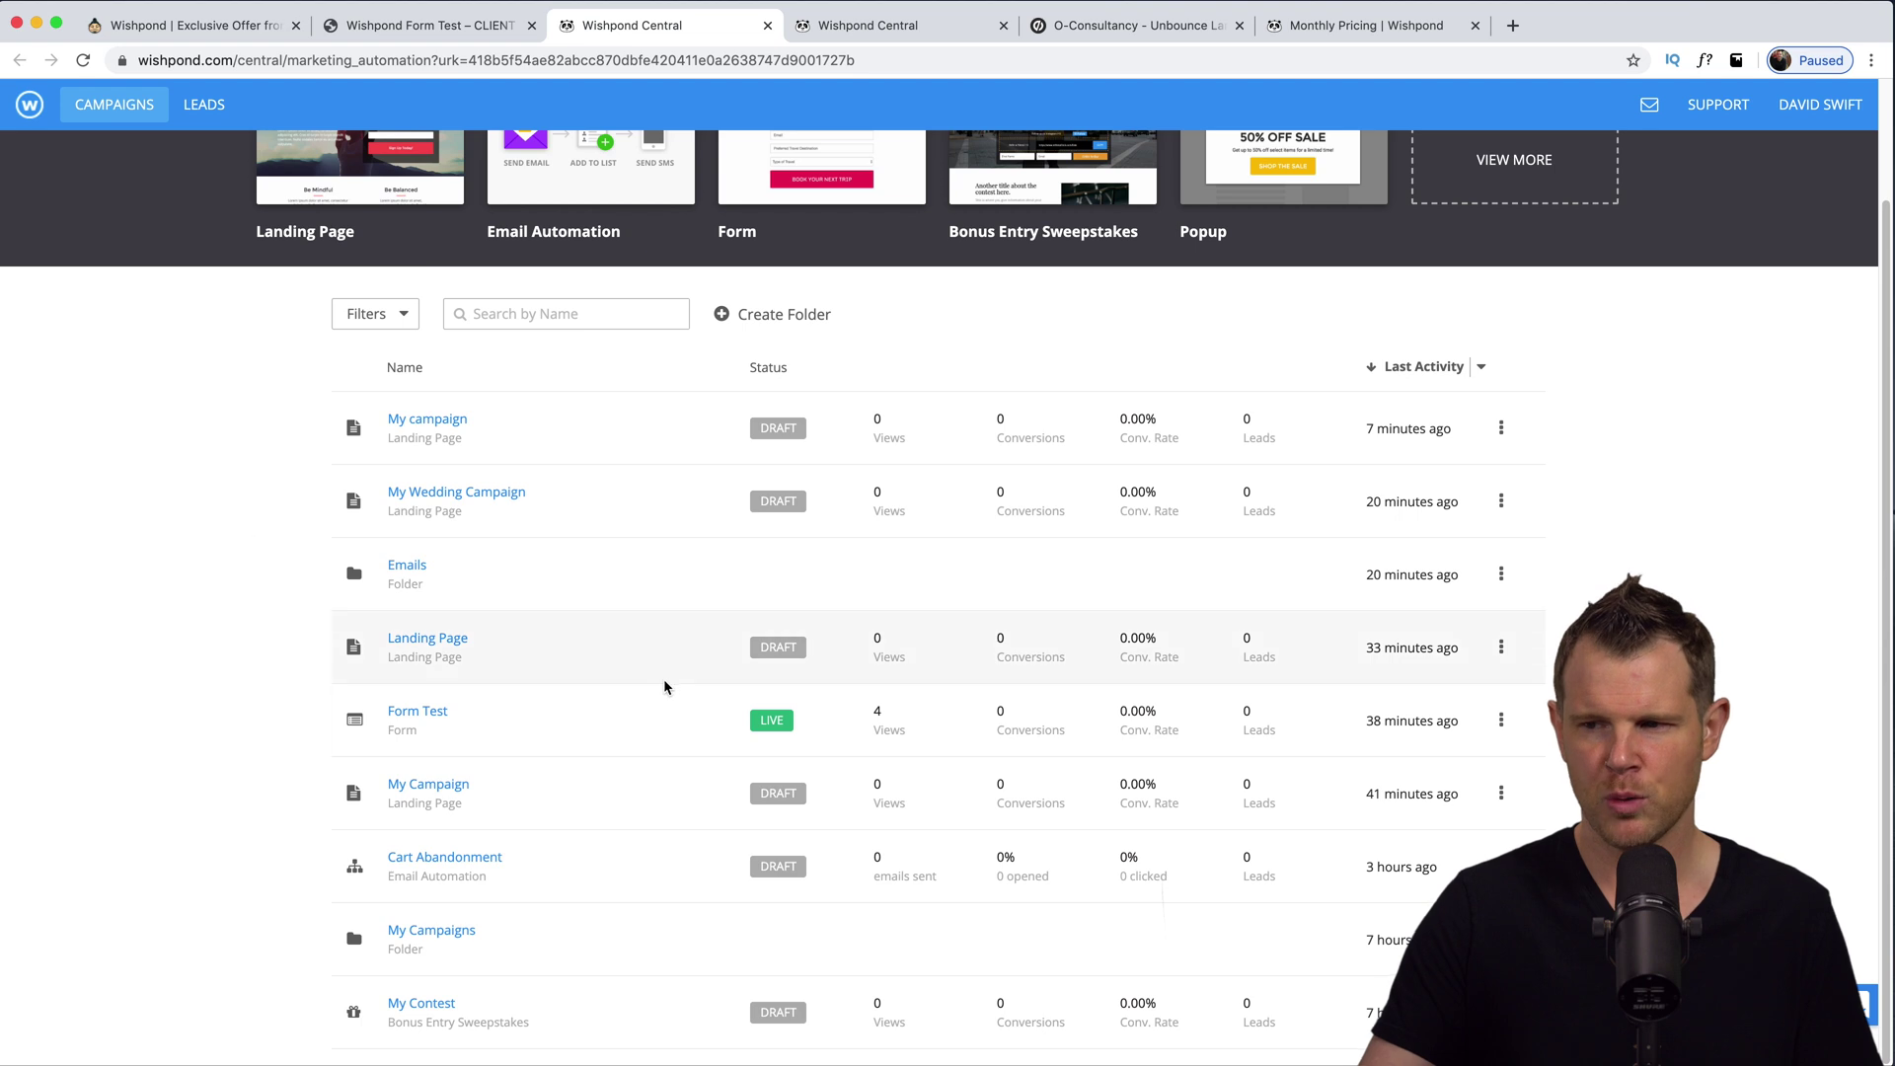
scroll(711, 686, up, 2)
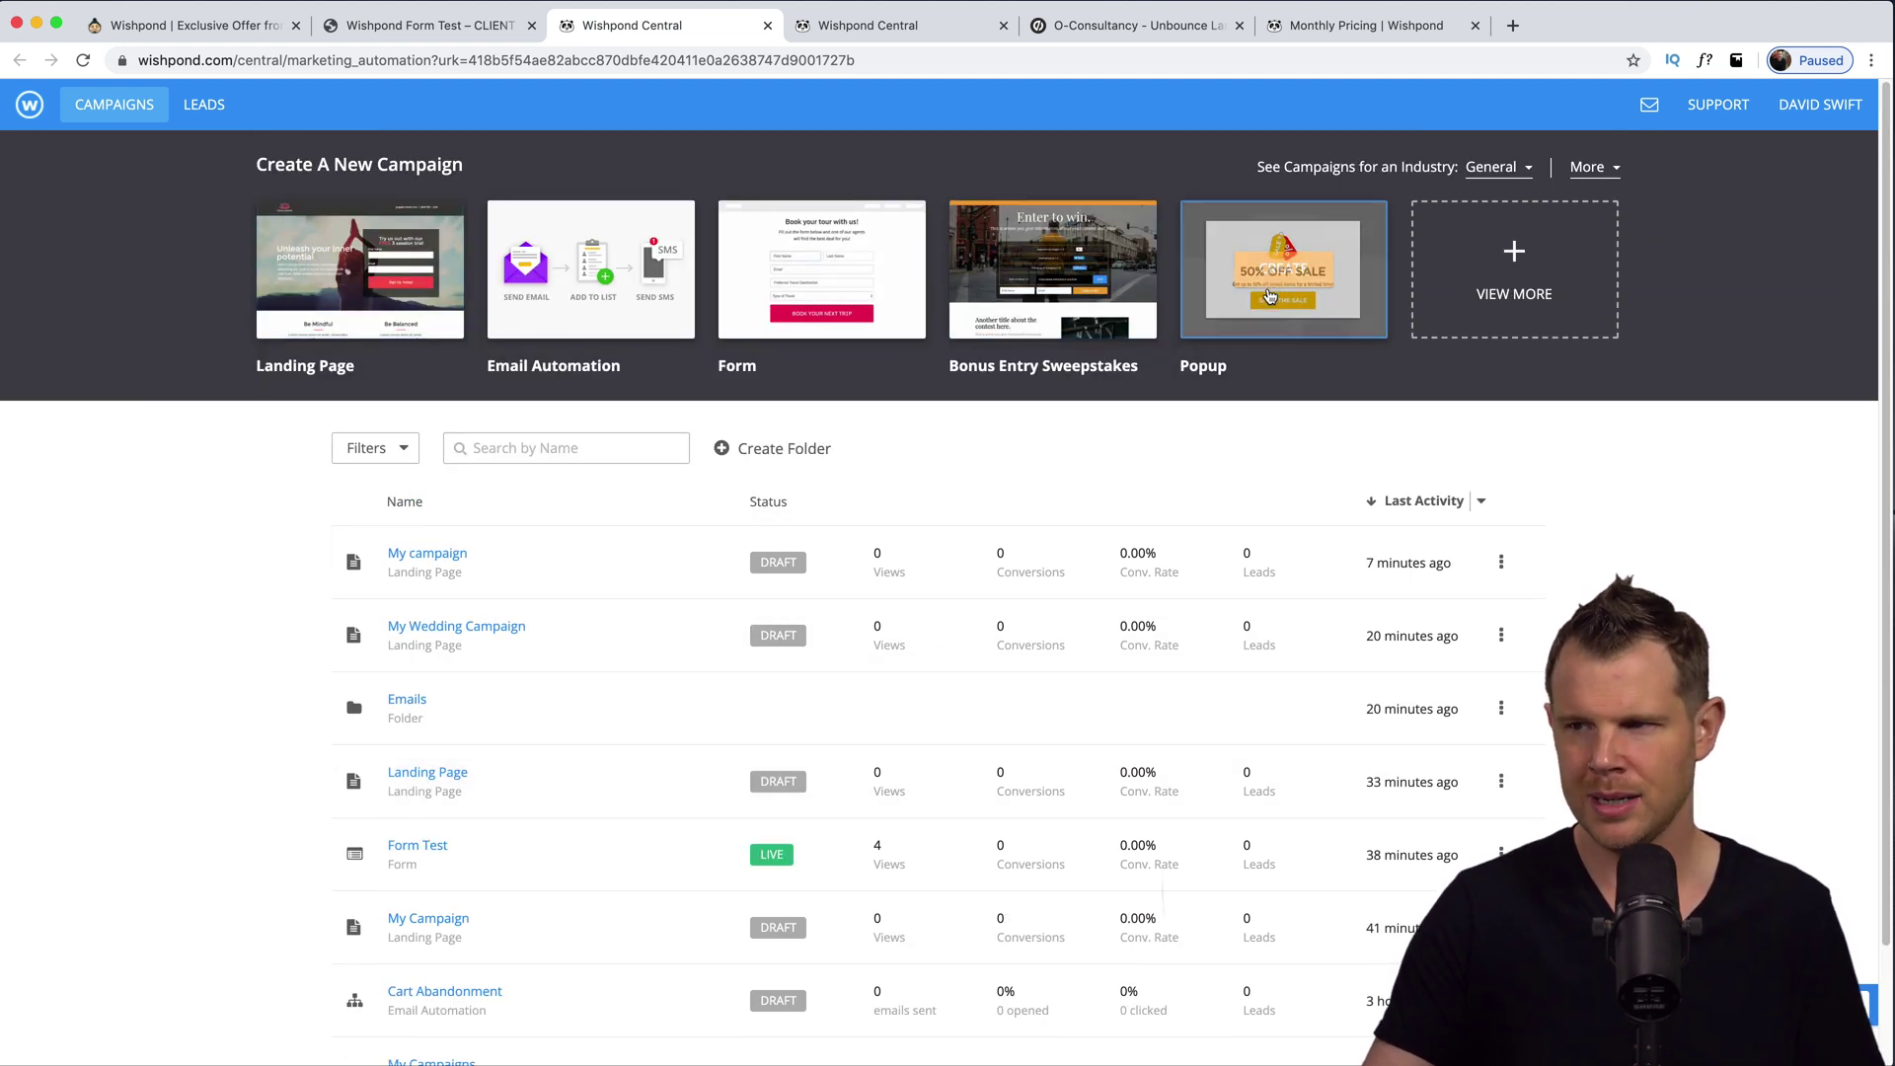
click(373, 271)
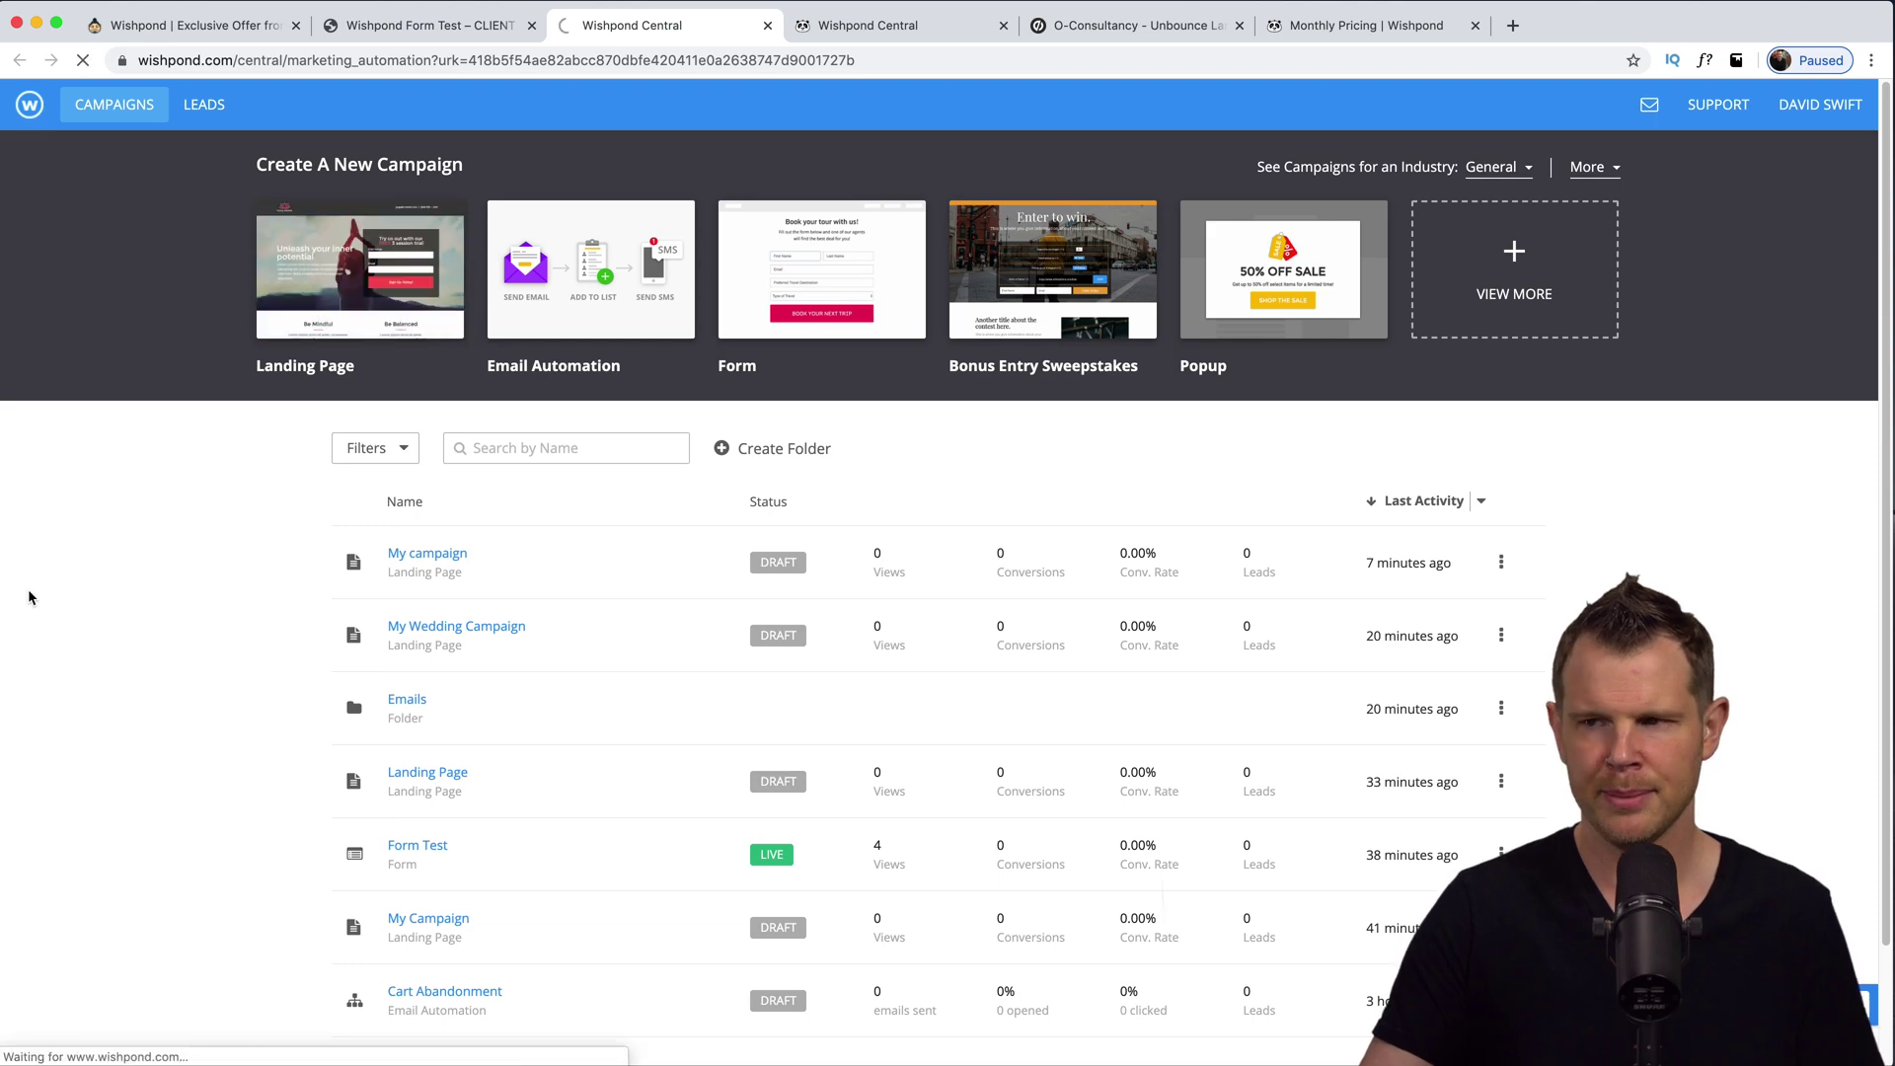
Browse the landing page template gallery, previewing templates such as the expert-advice booking design.
scroll(888, 486, down, 20)
scroll(888, 485, down, 15)
scroll(873, 604, down, 10)
scroll(866, 685, up, 10)
scroll(860, 543, up, 3)
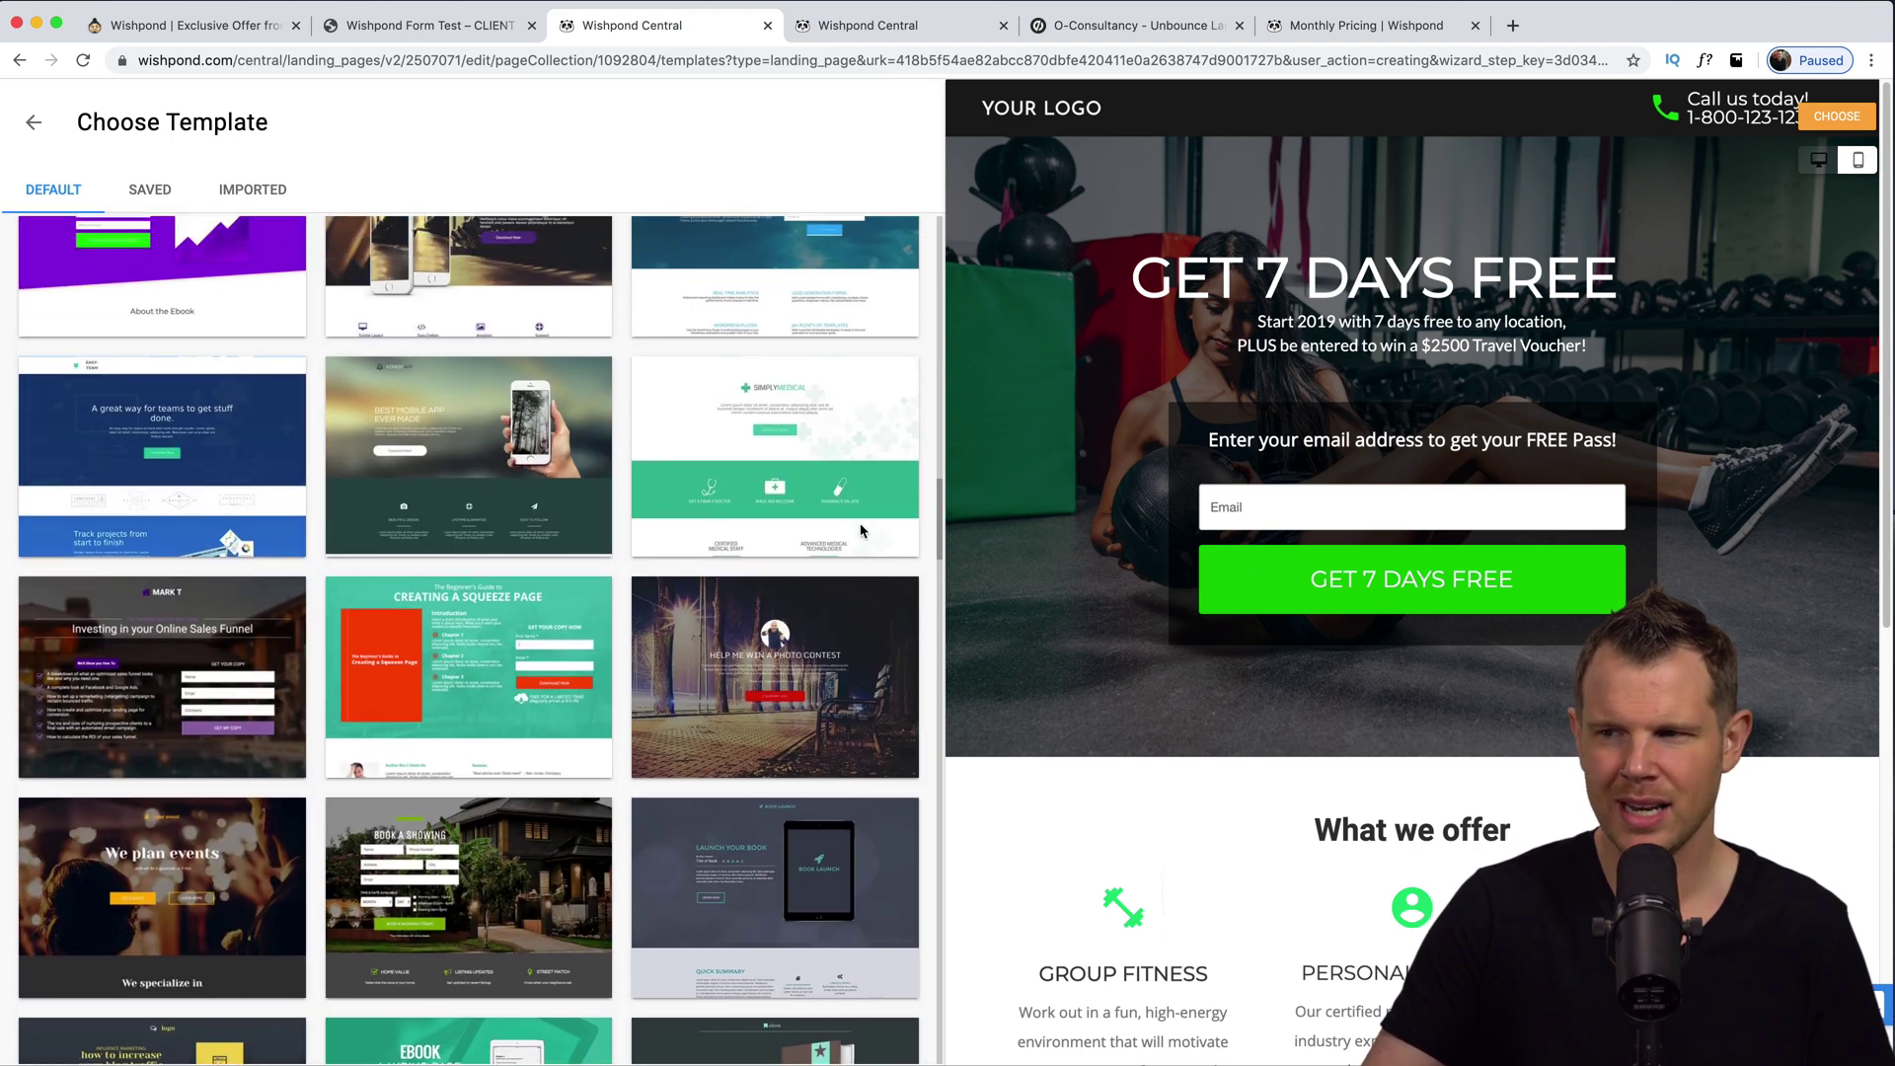
scroll(860, 531, up, 10)
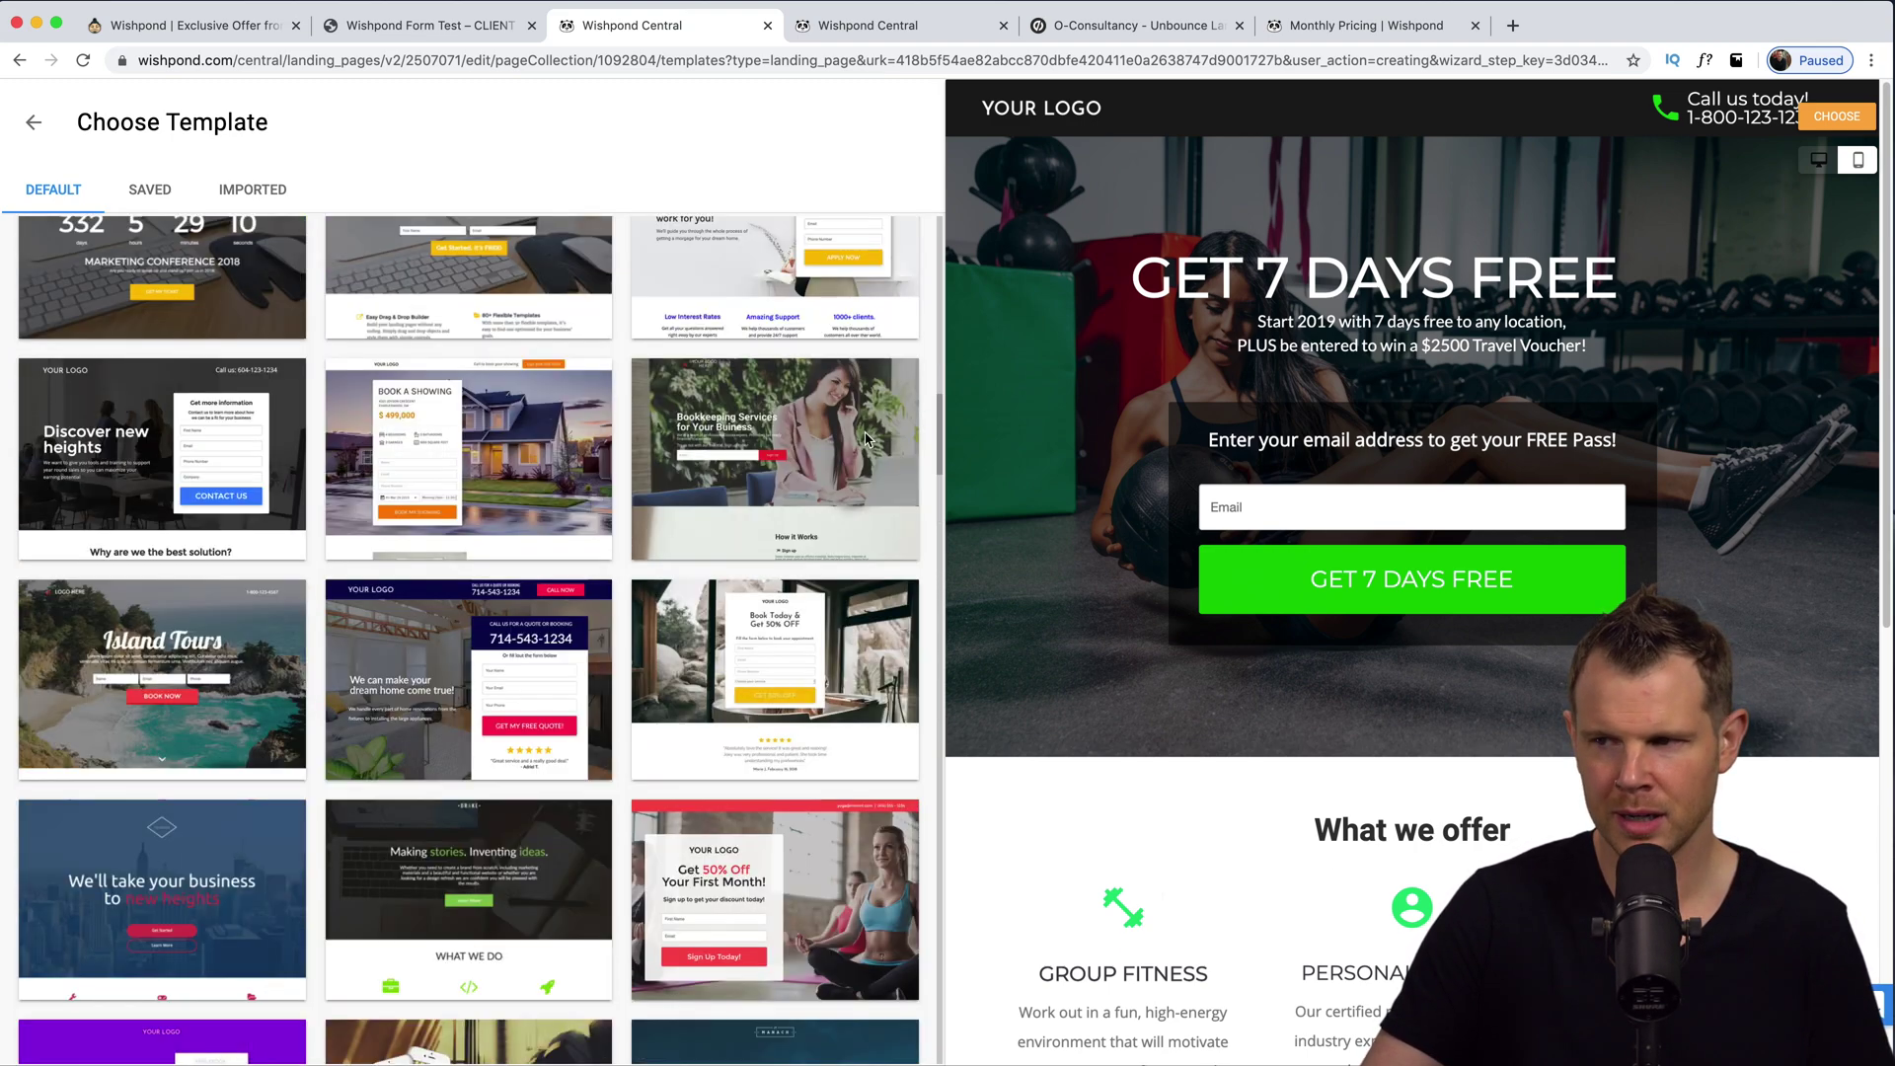
scroll(867, 400, up, 10)
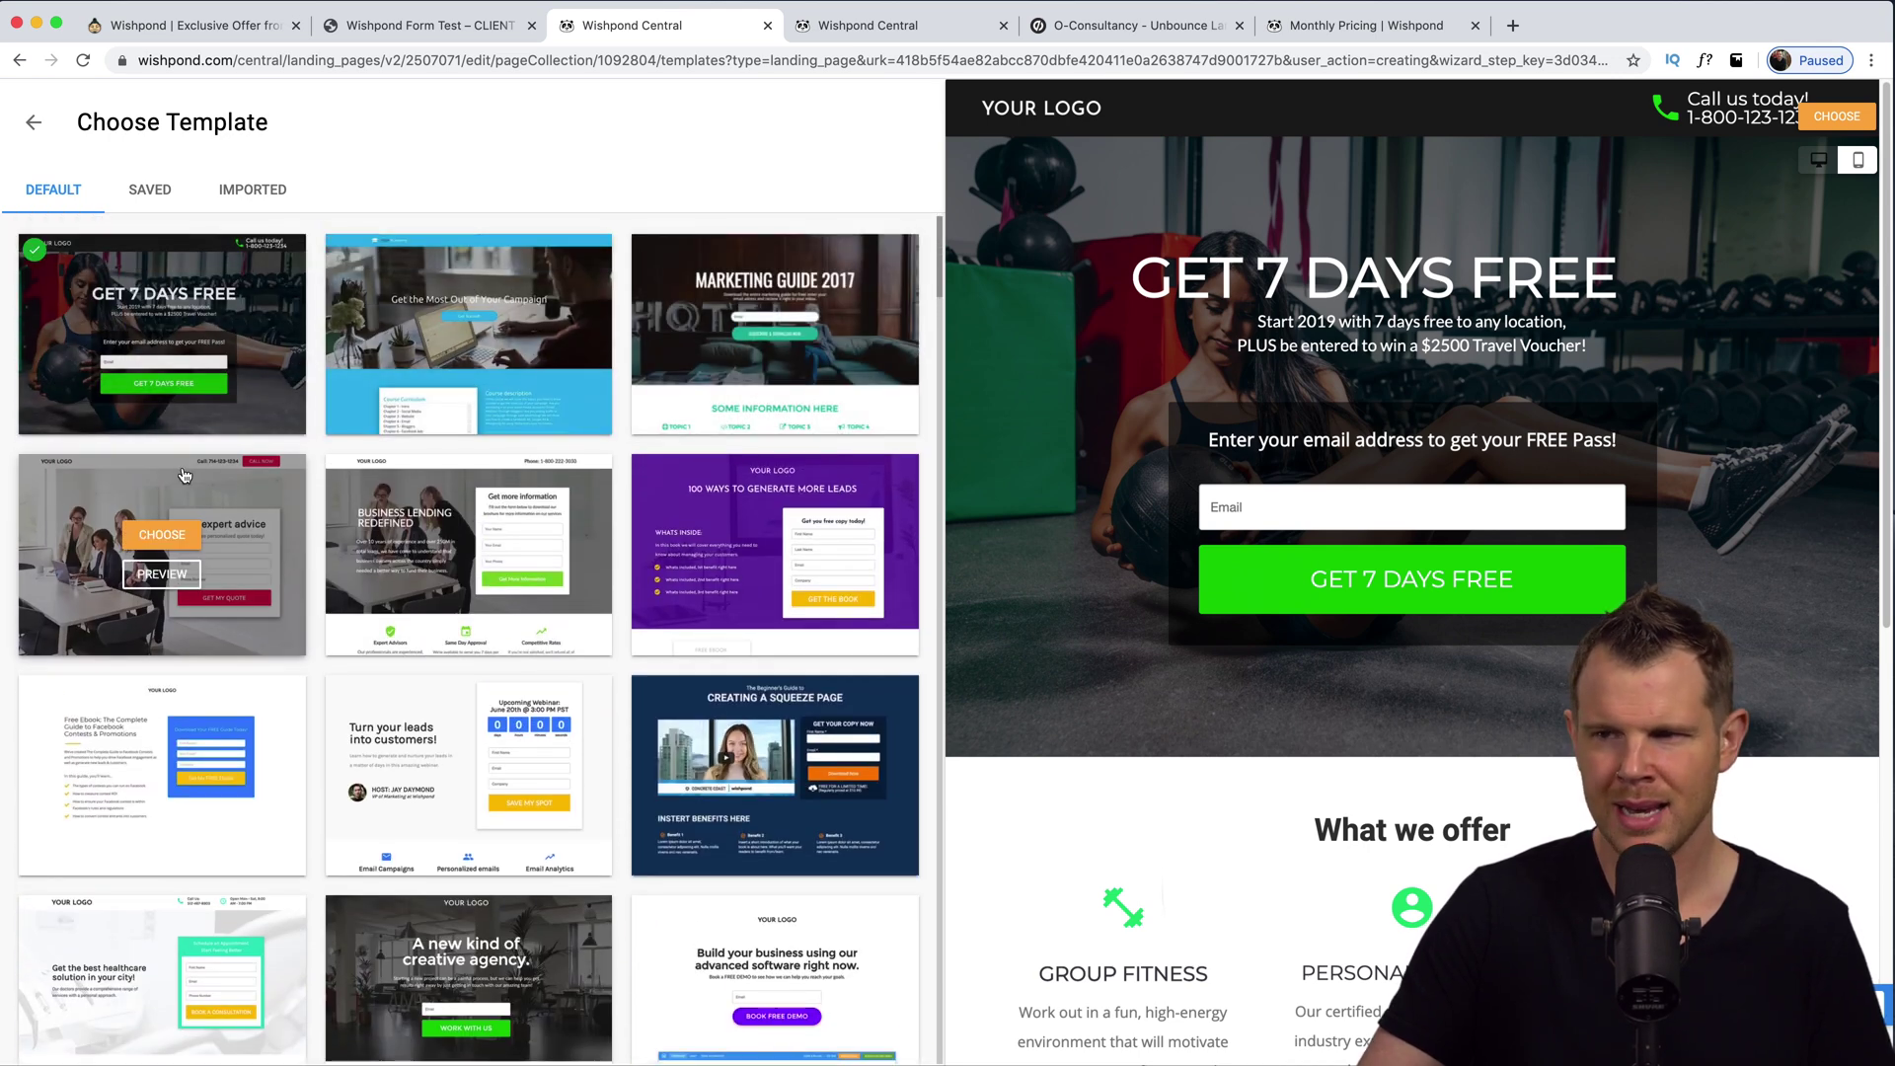
mouse_move(182, 345)
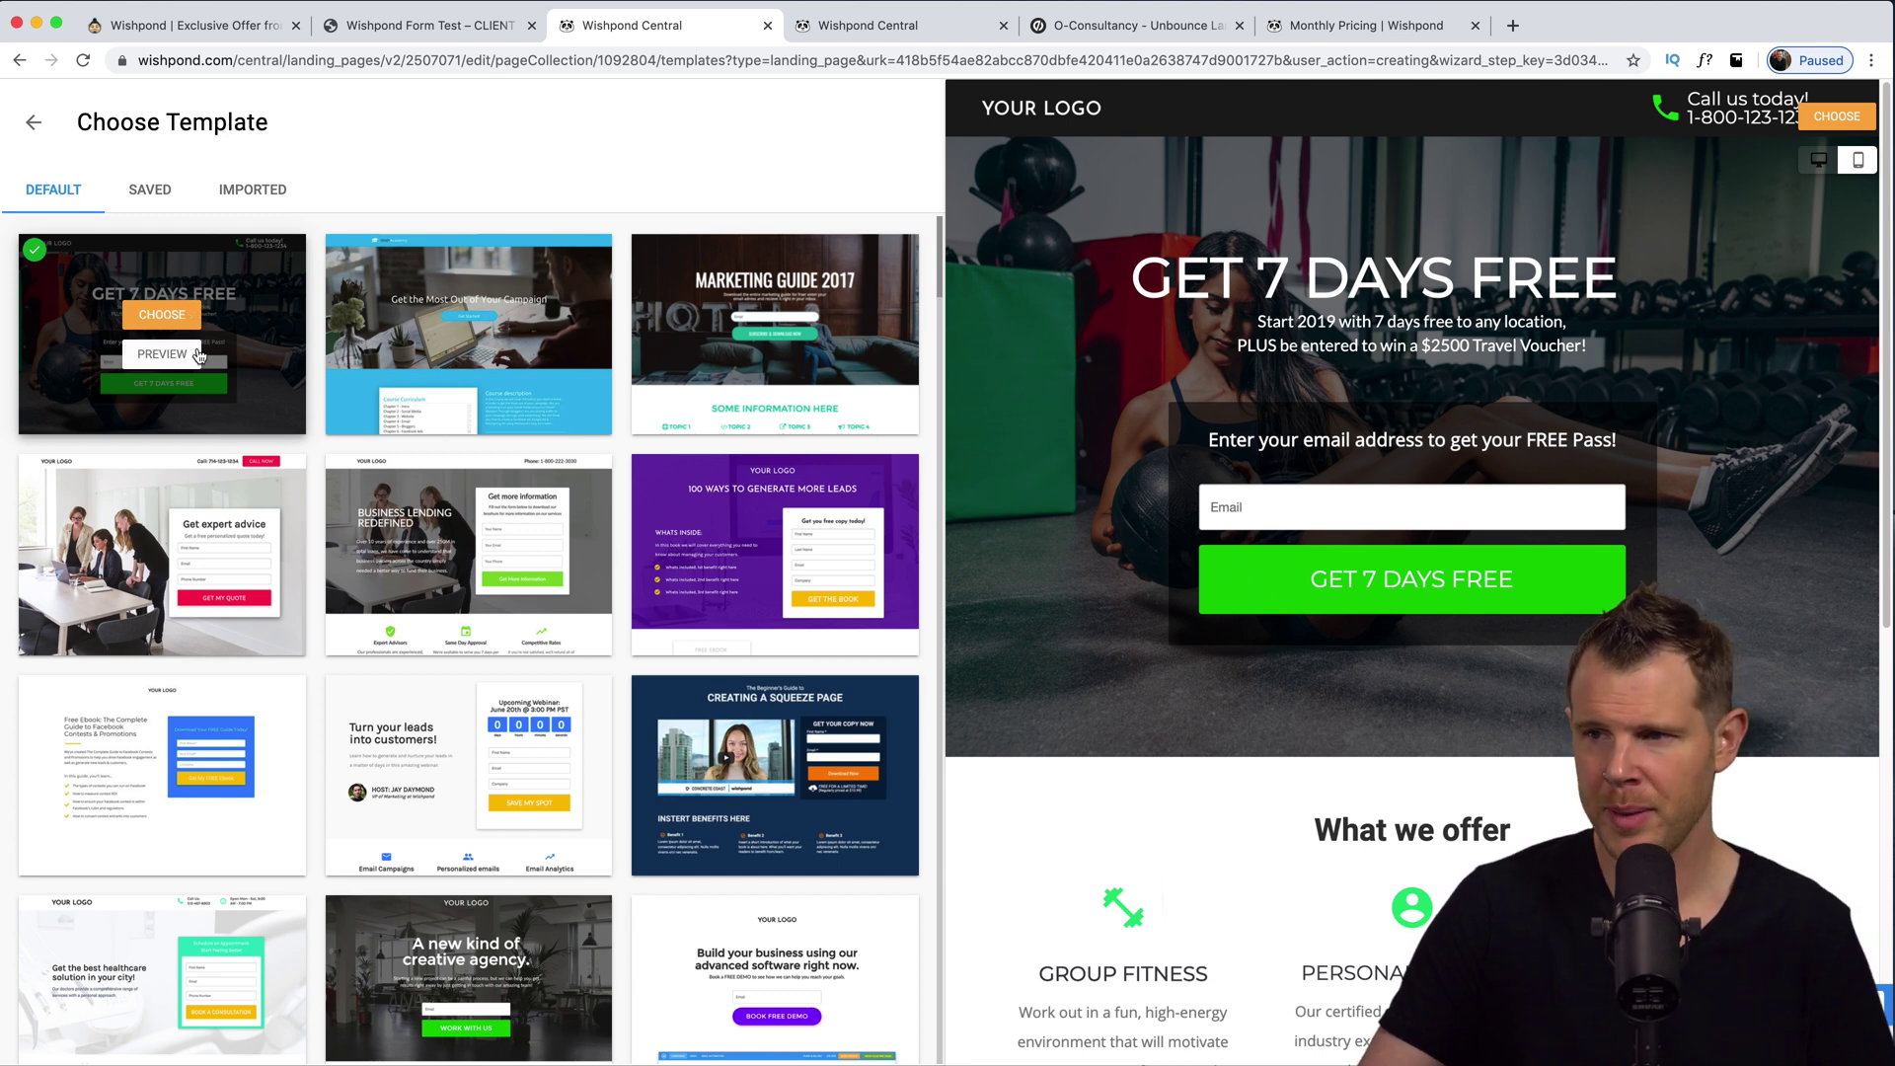
mouse_move(432, 367)
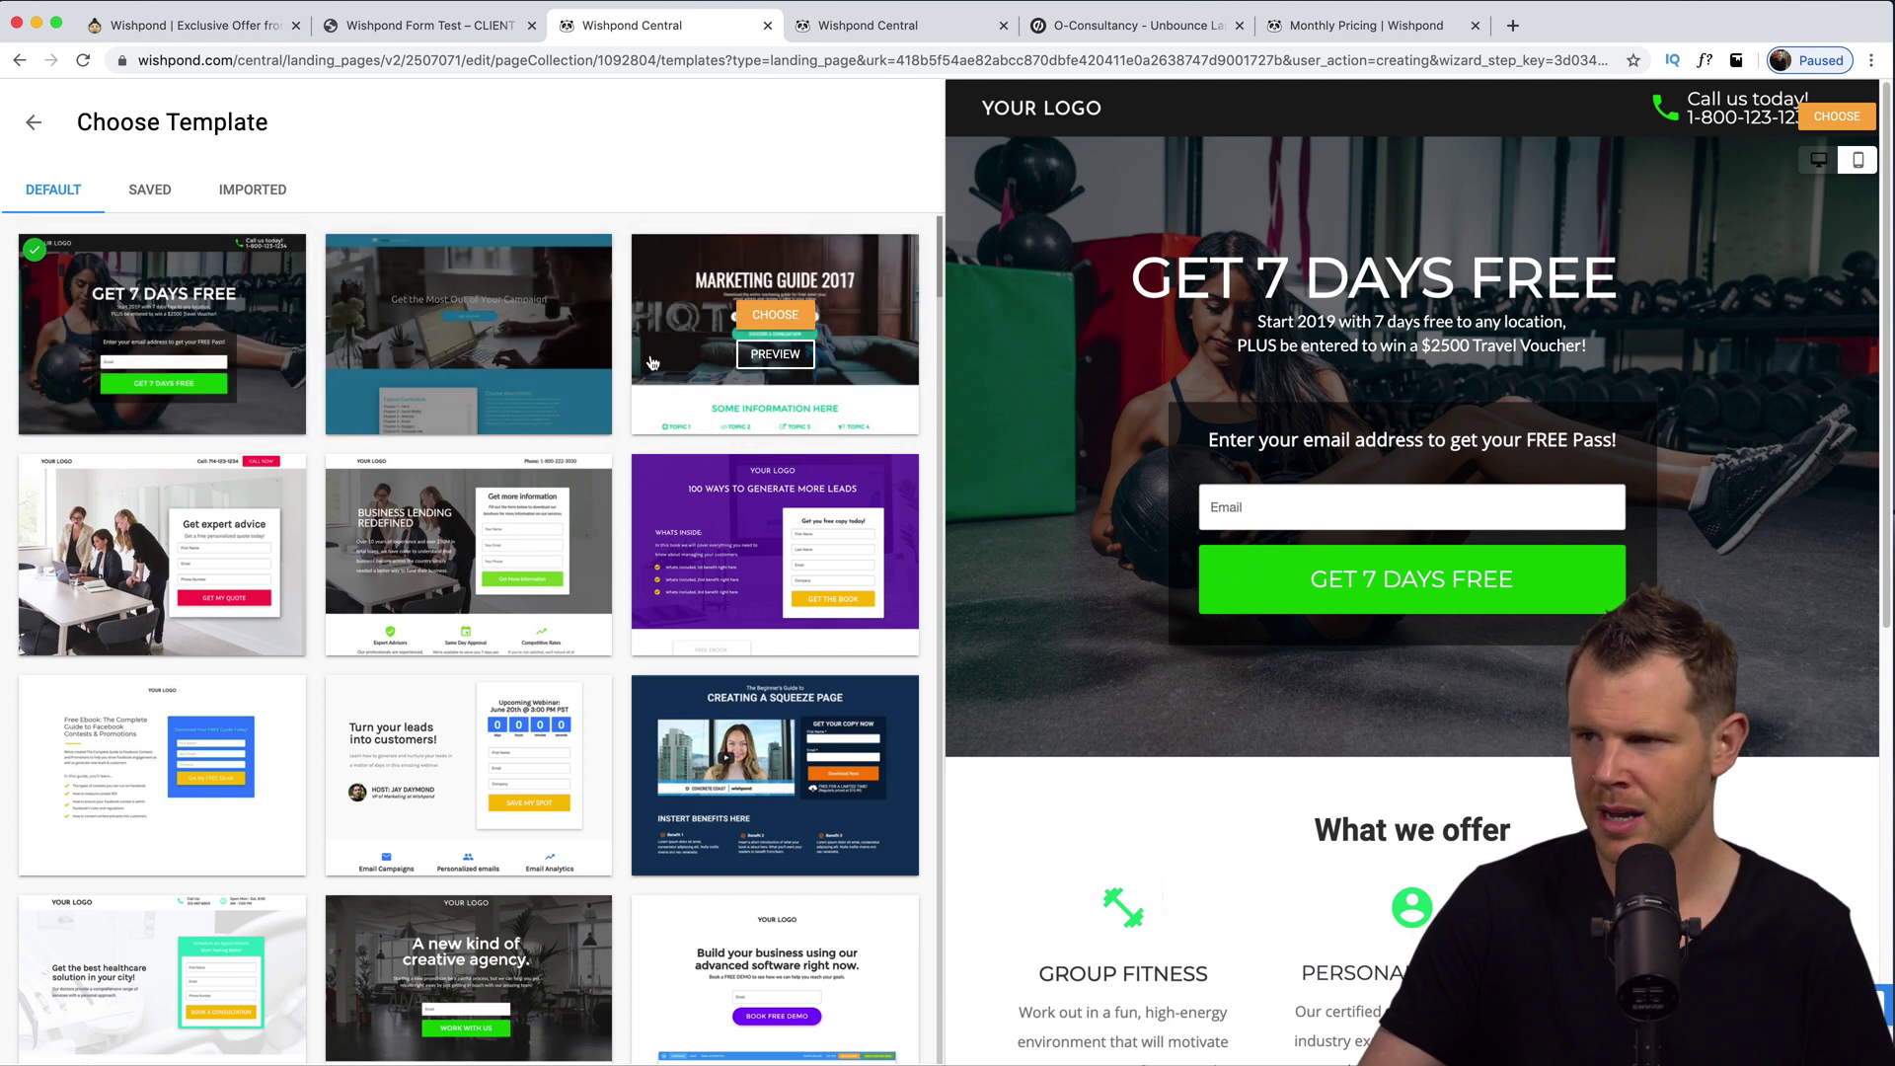
scroll(454, 631, down, 1)
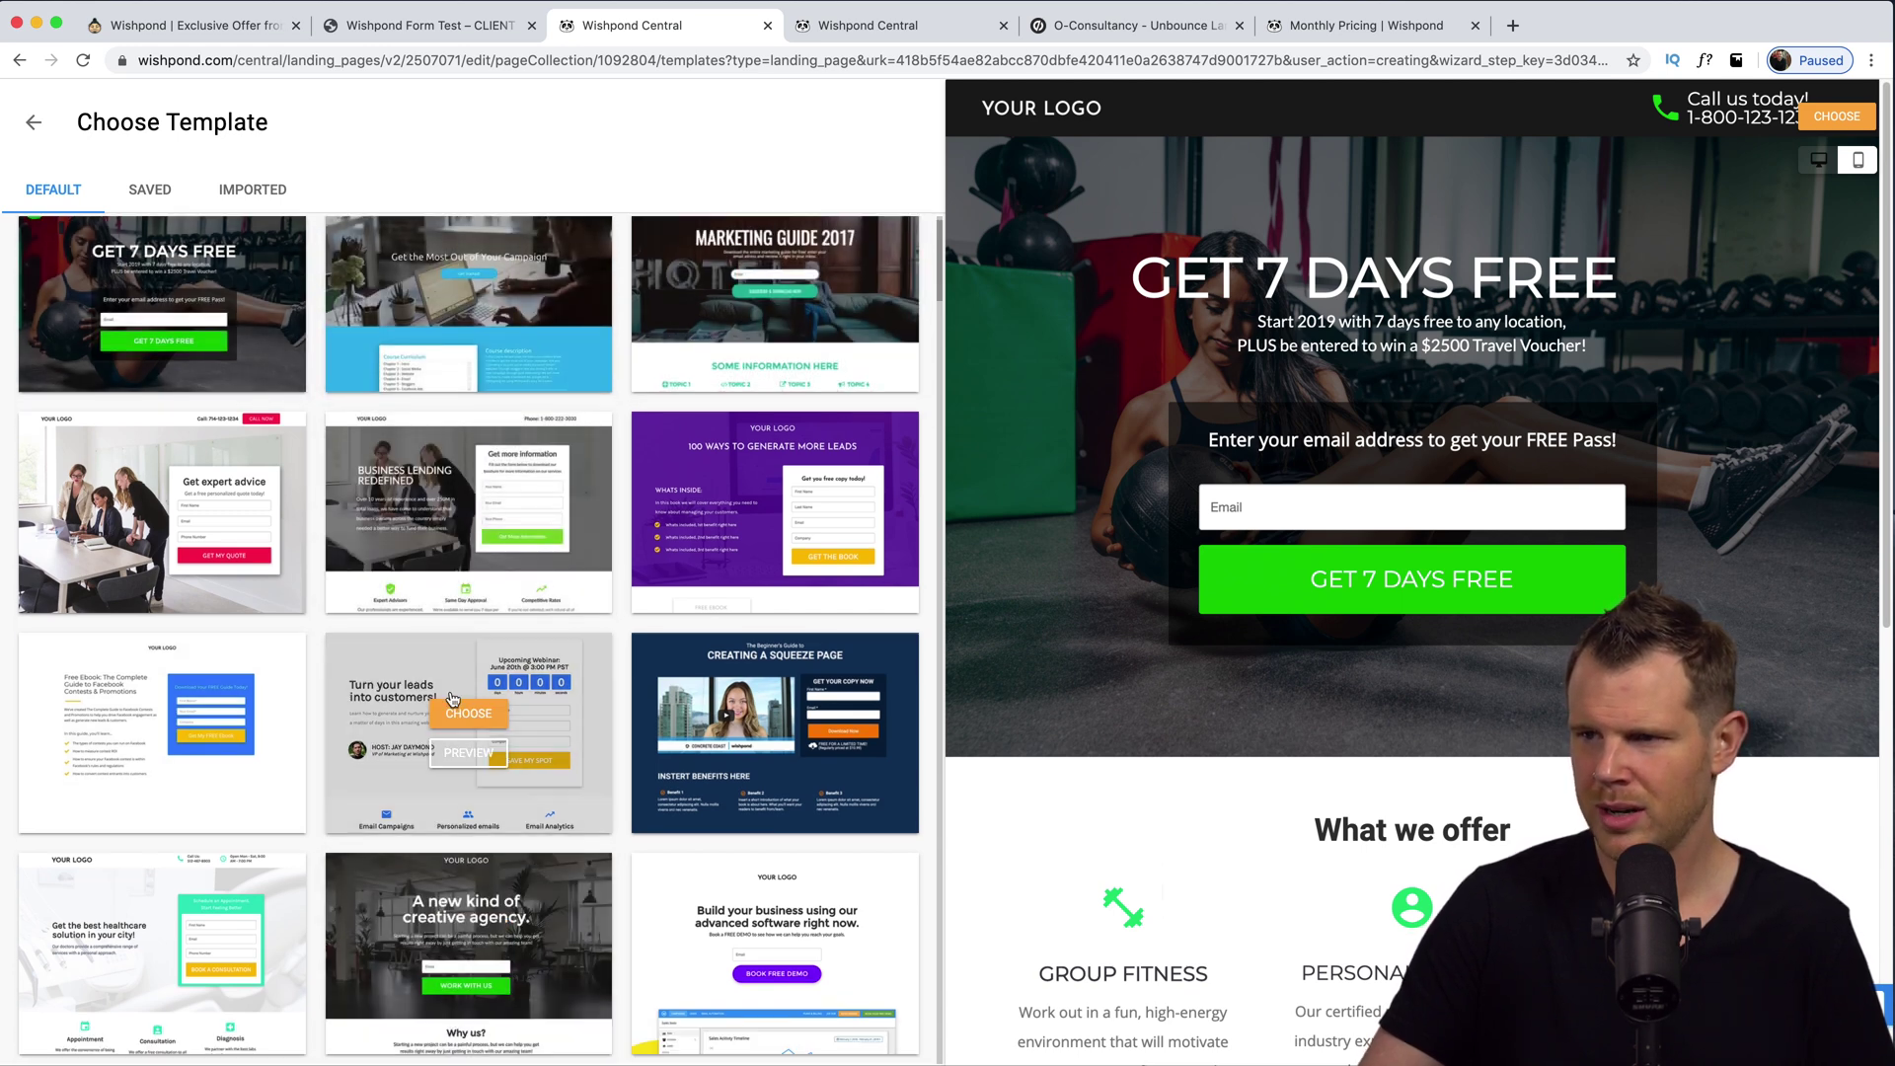
click(468, 493)
scroll(385, 472, down, 10)
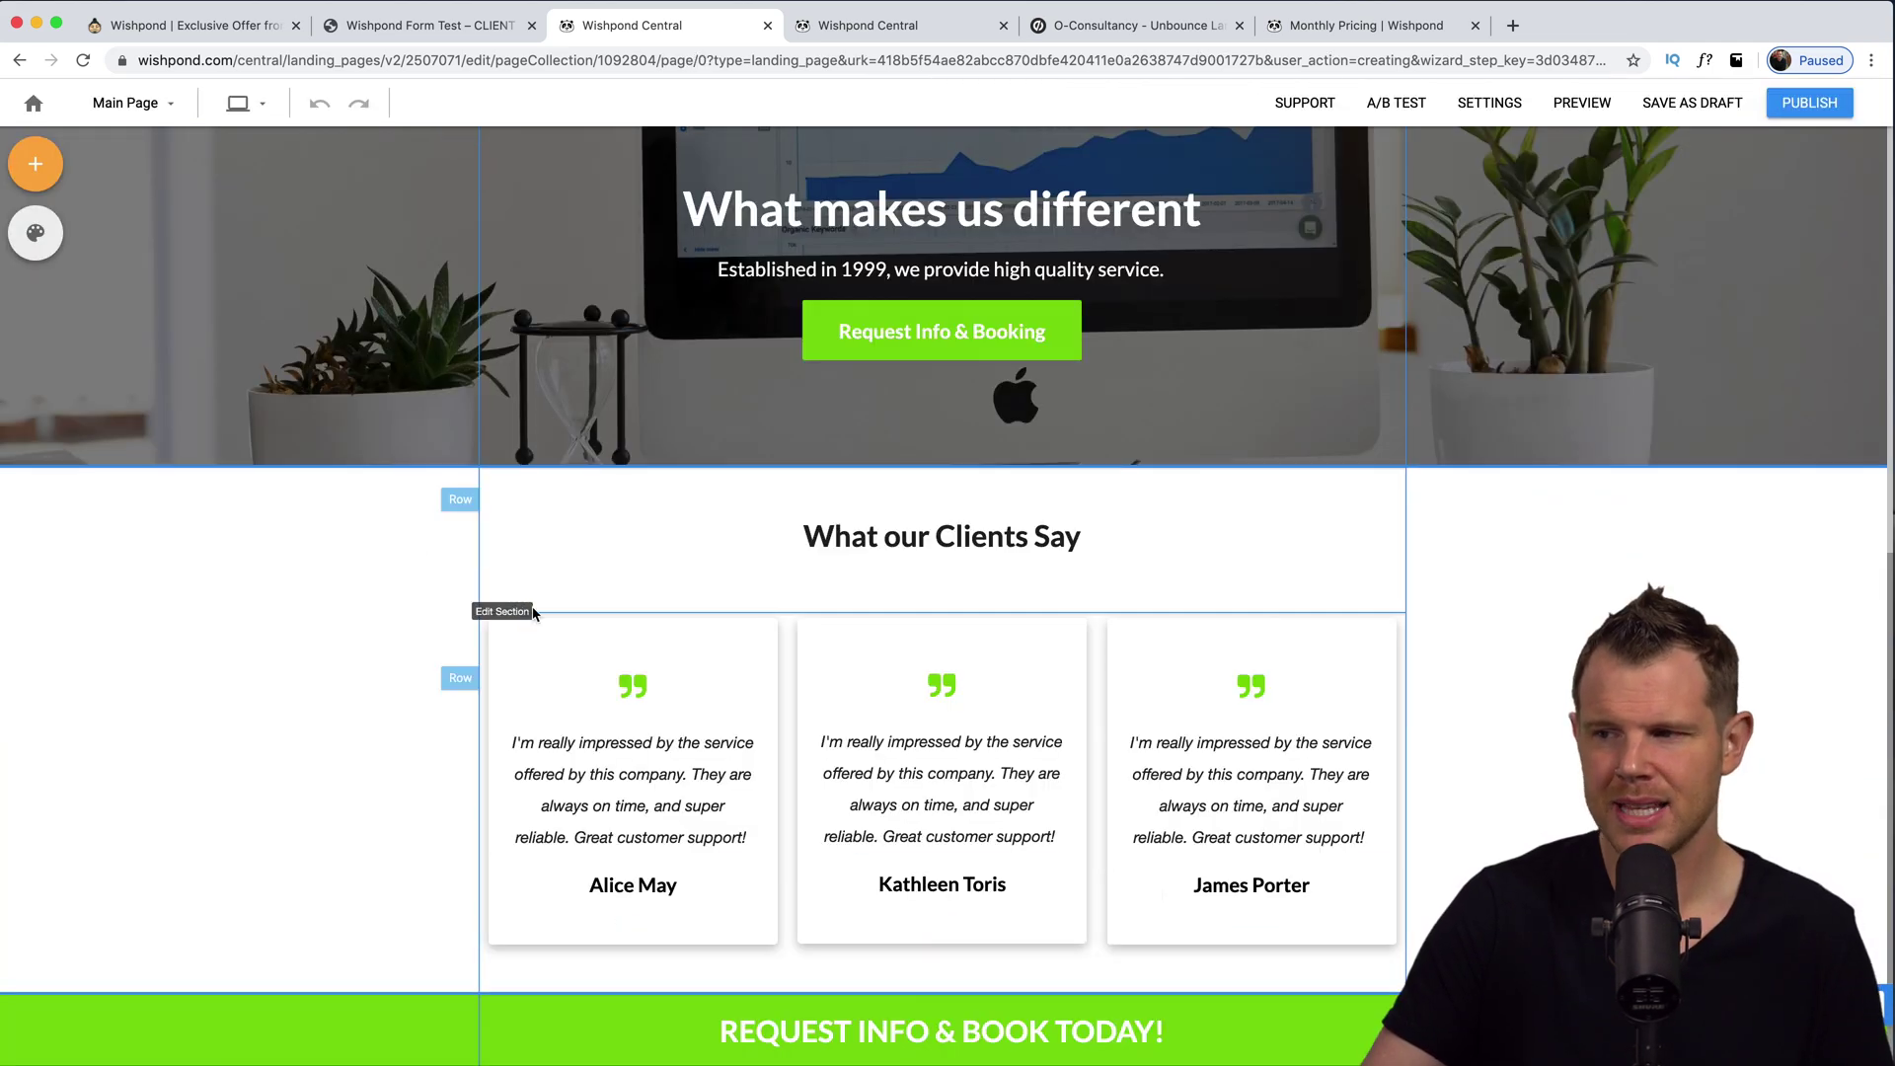
scroll(647, 639, up, 10)
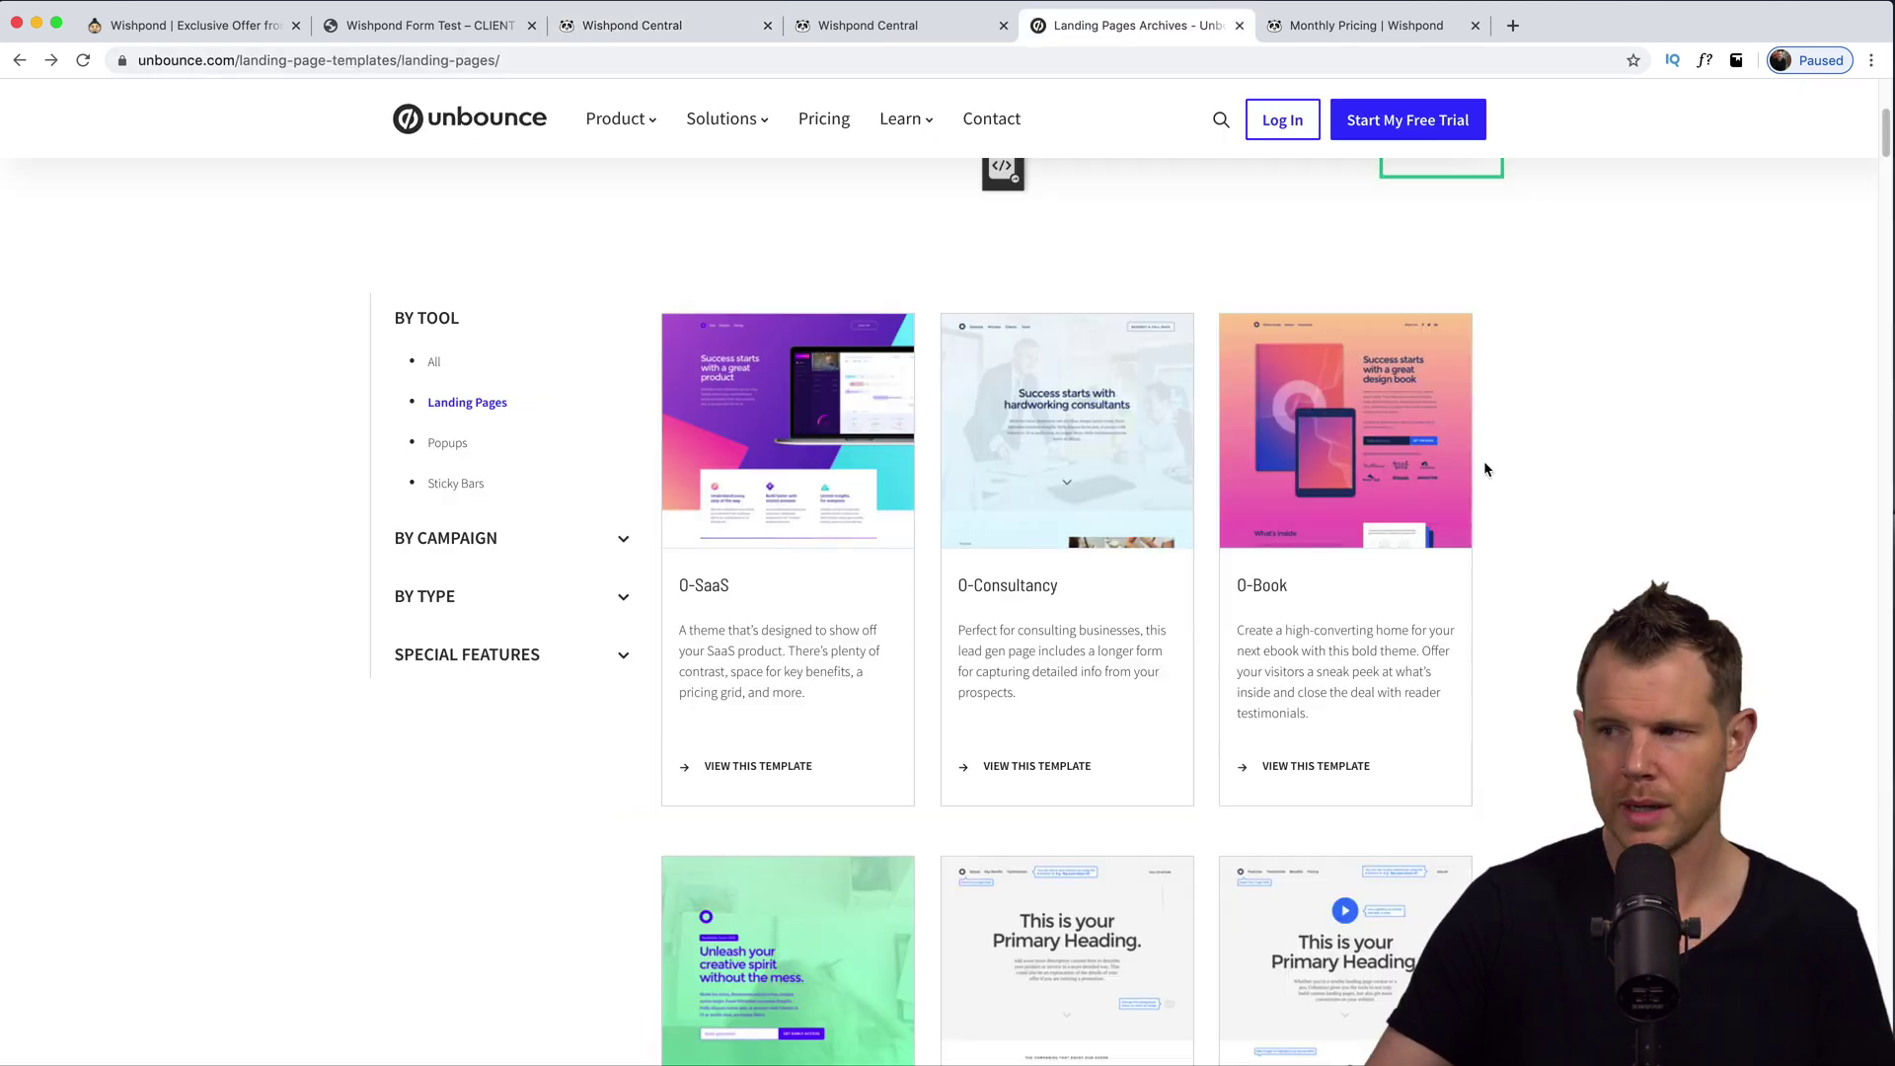
Browse Unbounce's templates and open the Flora template's detail page.
scroll(1486, 469, down, 4)
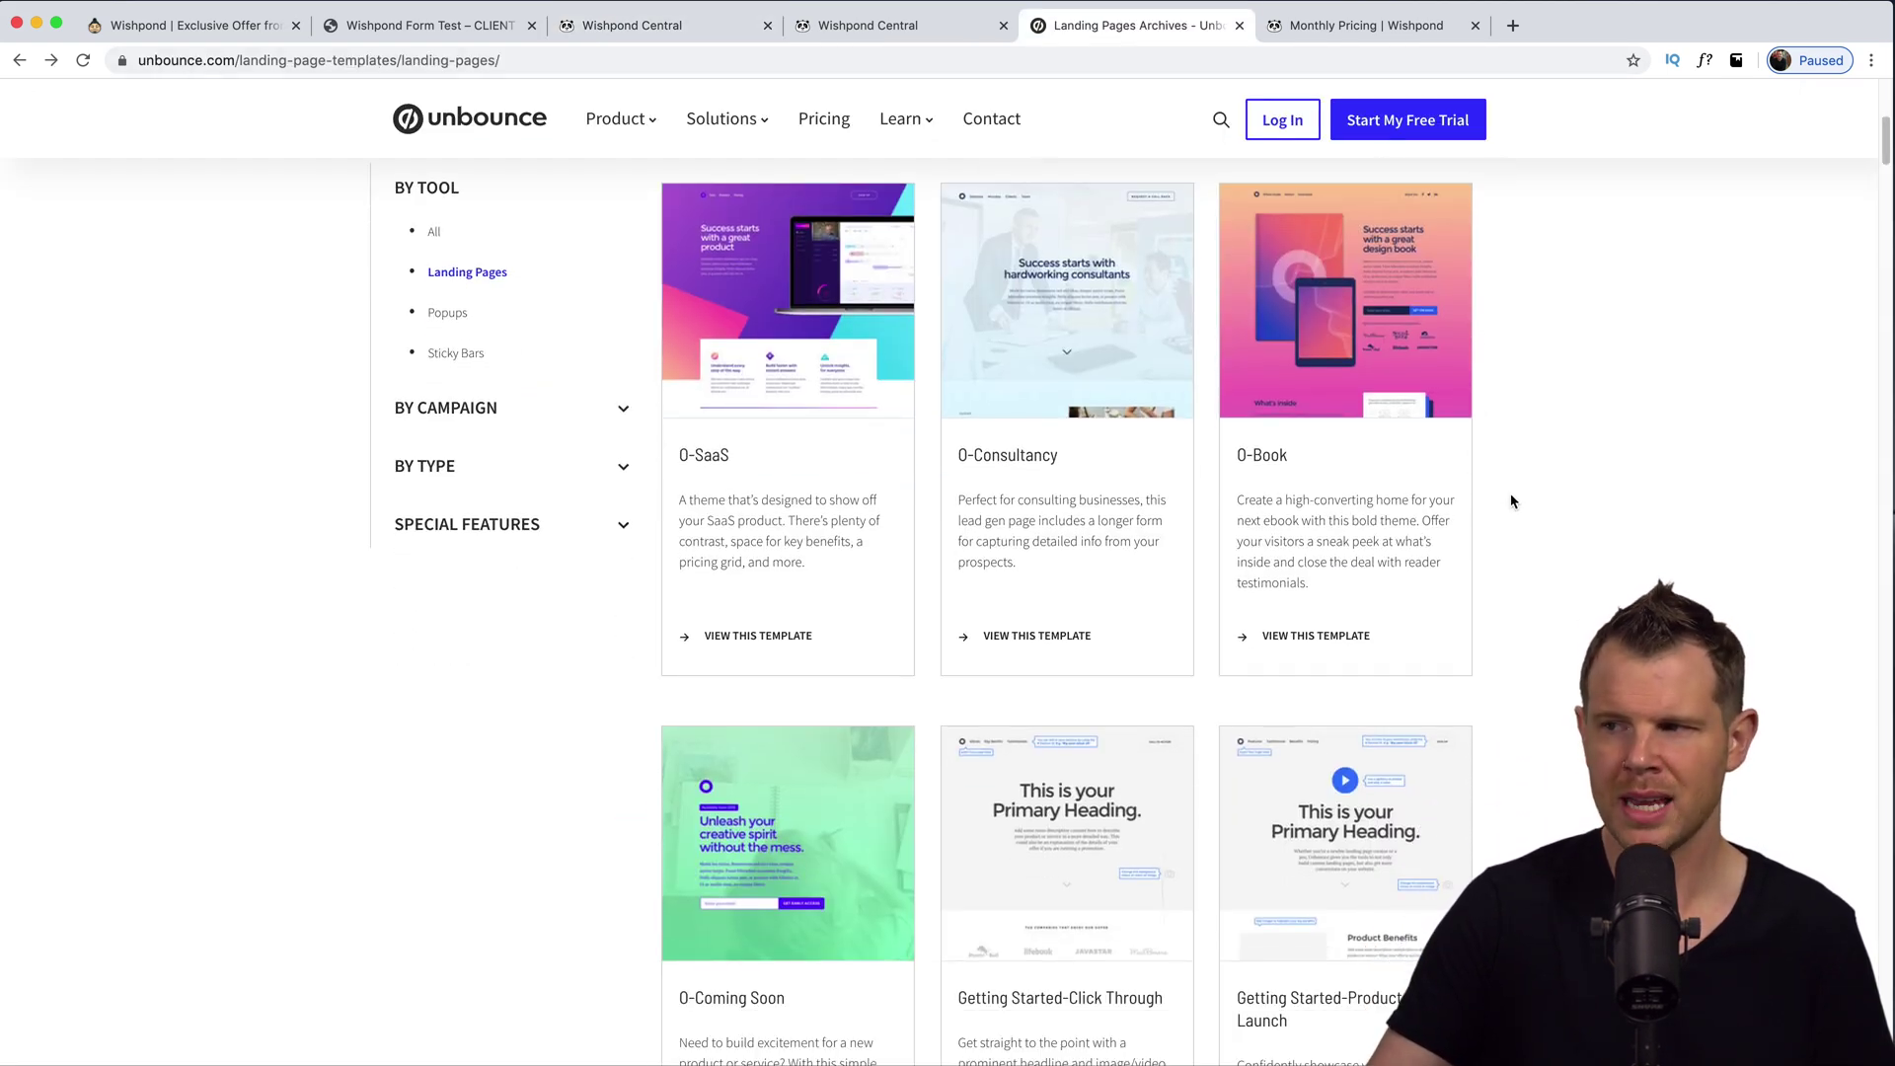
scroll(1035, 493, down, 6)
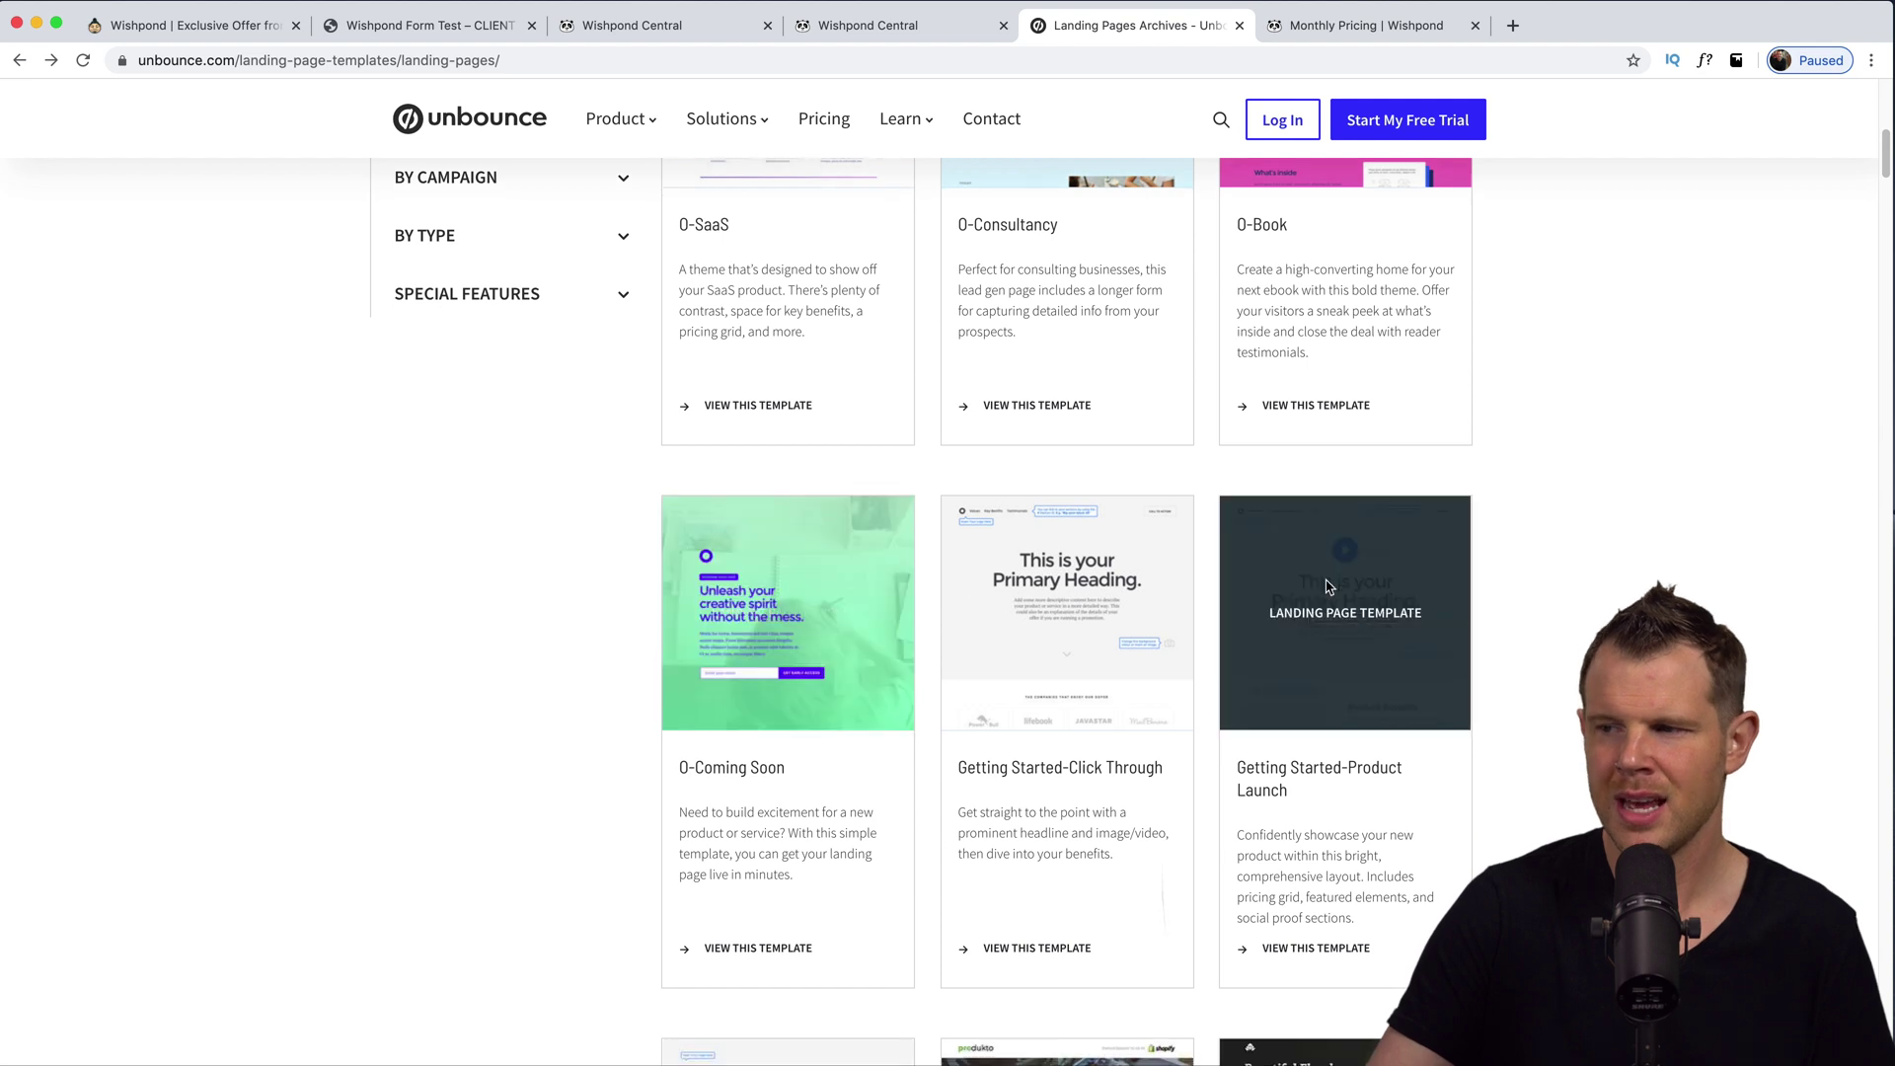
scroll(1106, 638, down, 1)
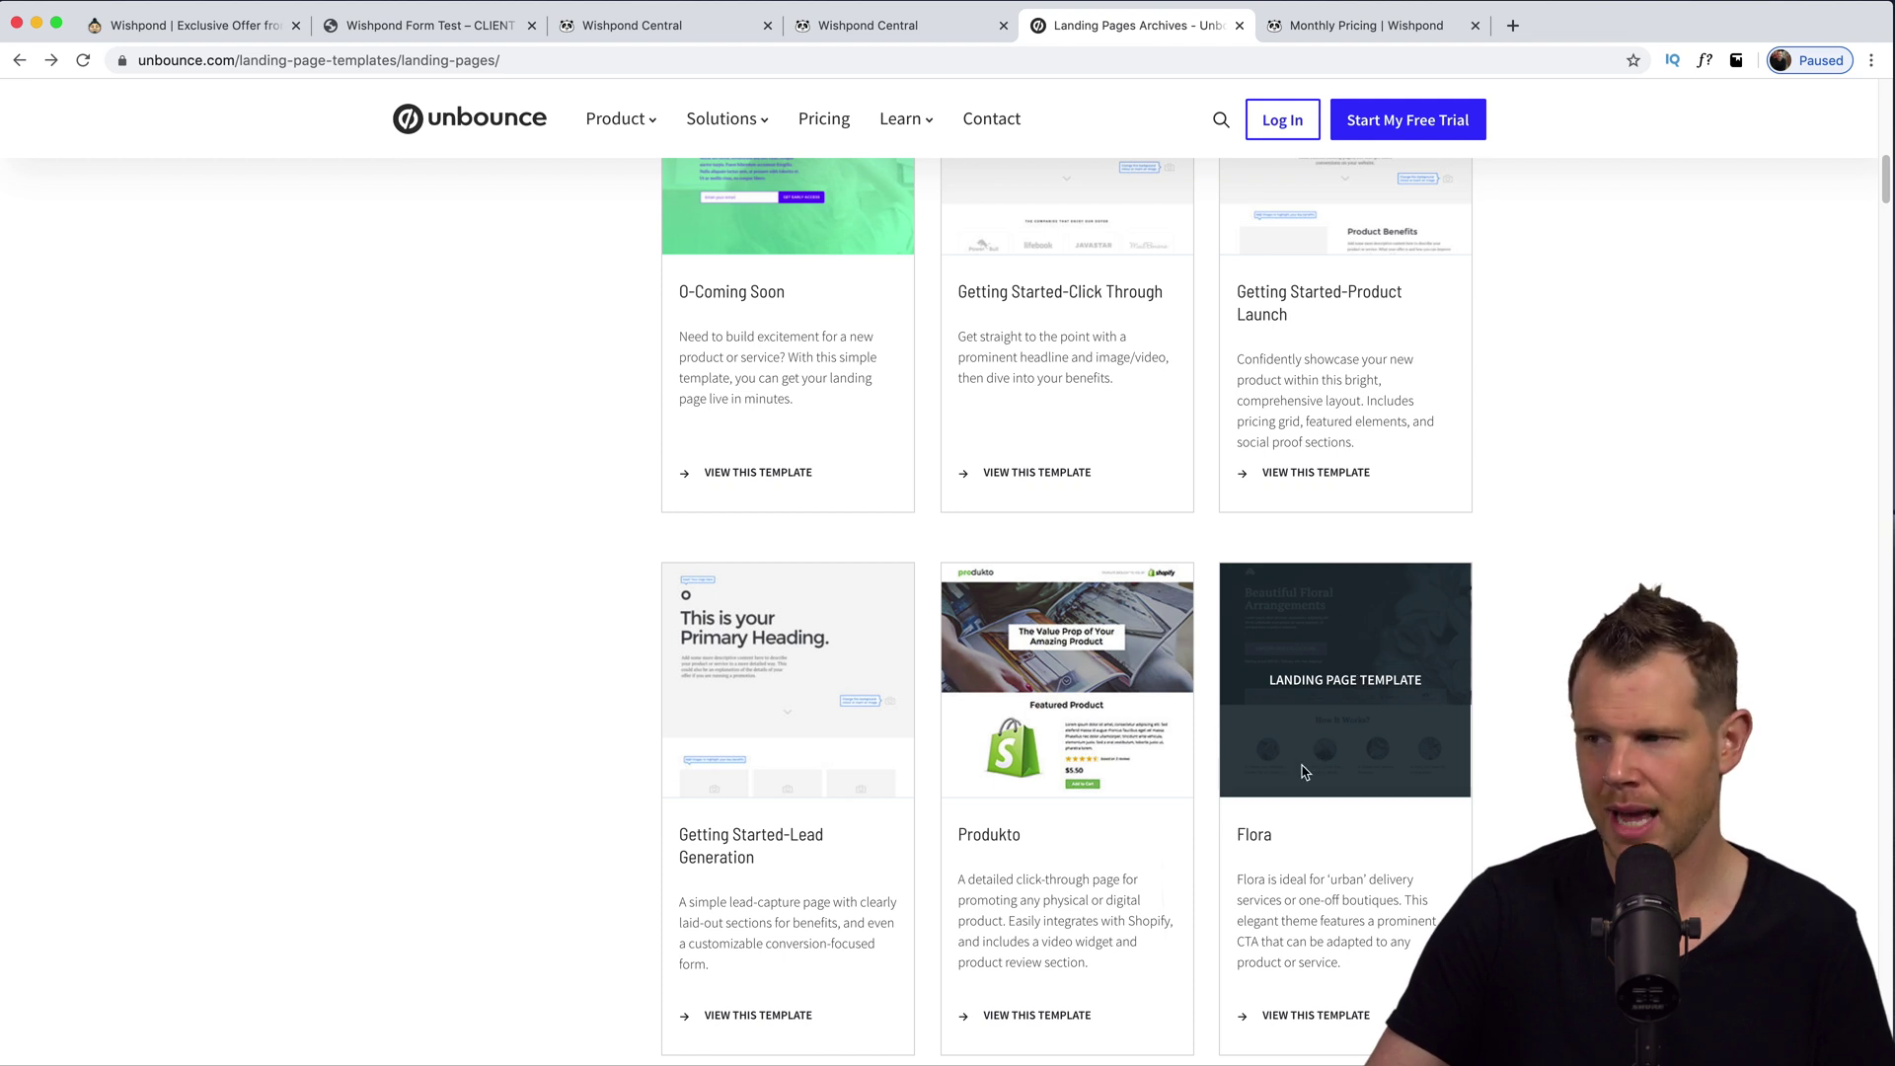
scroll(1323, 755, down, 2)
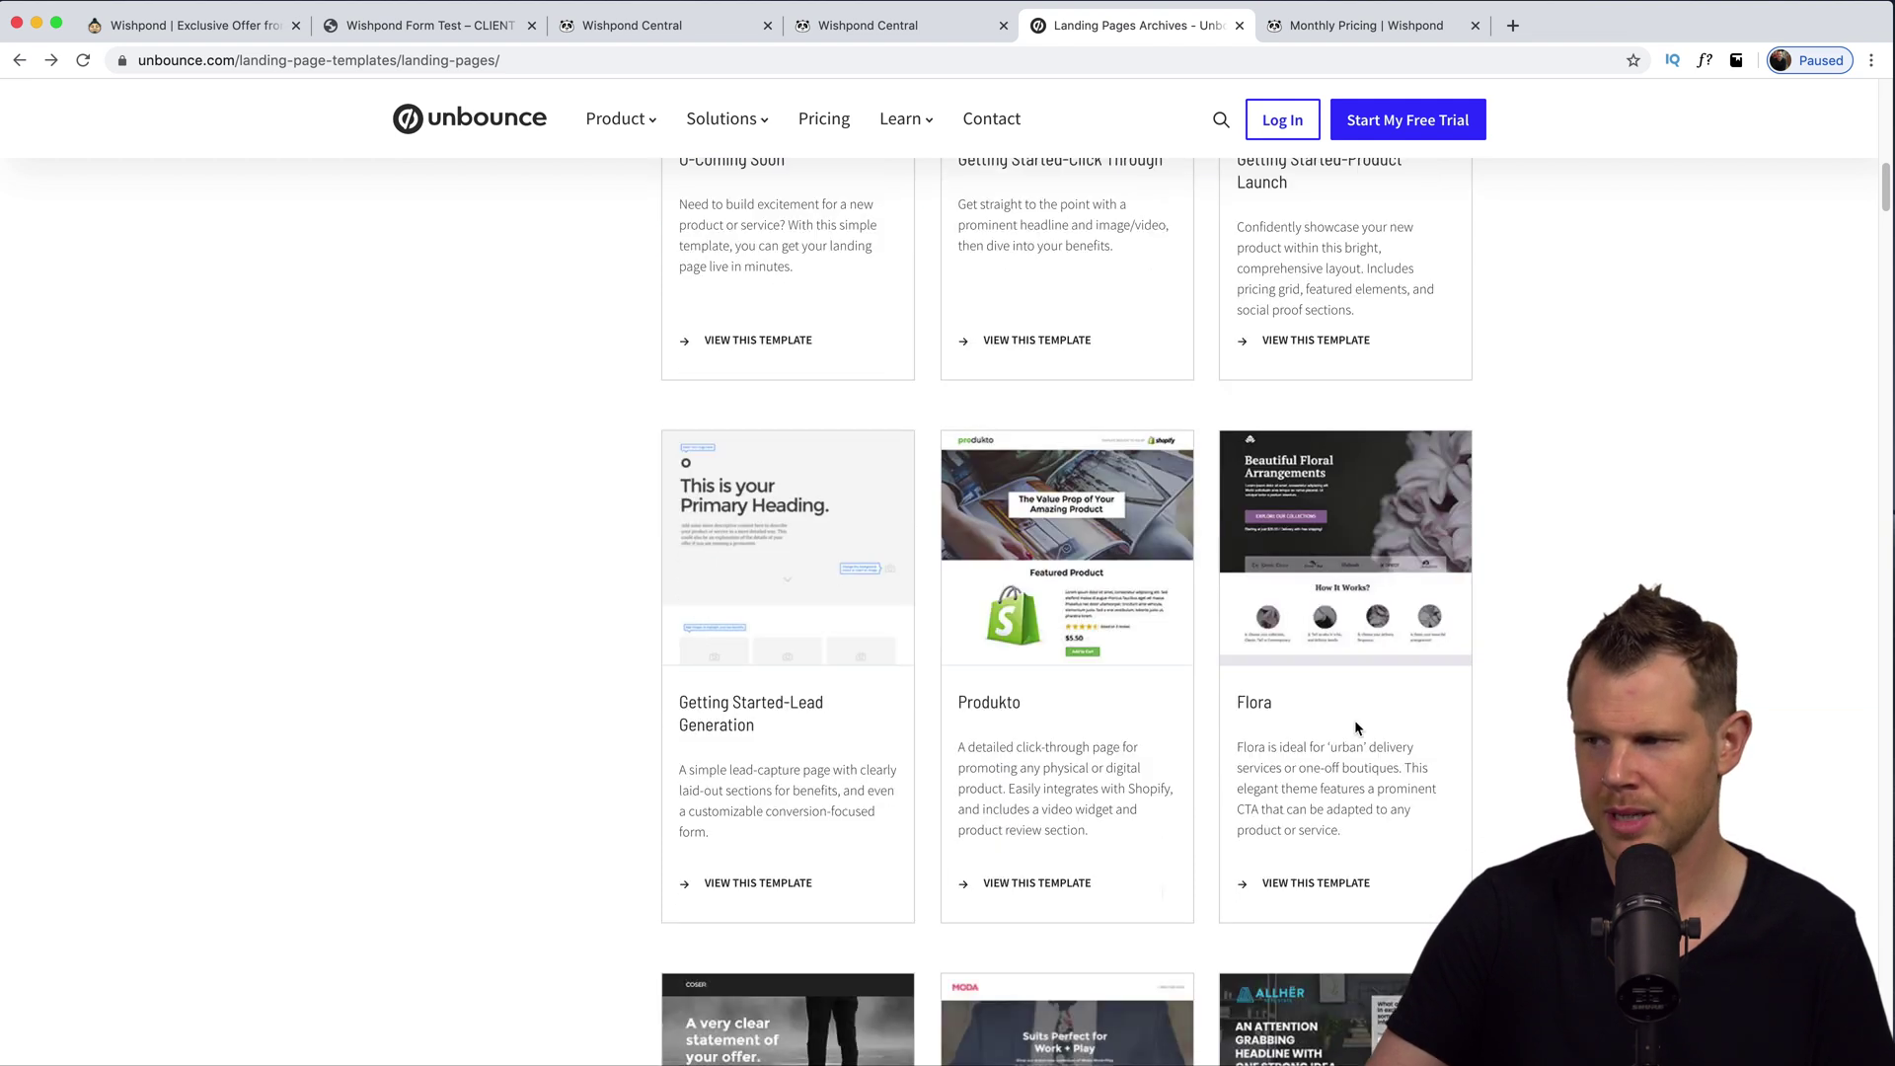
click(1326, 881)
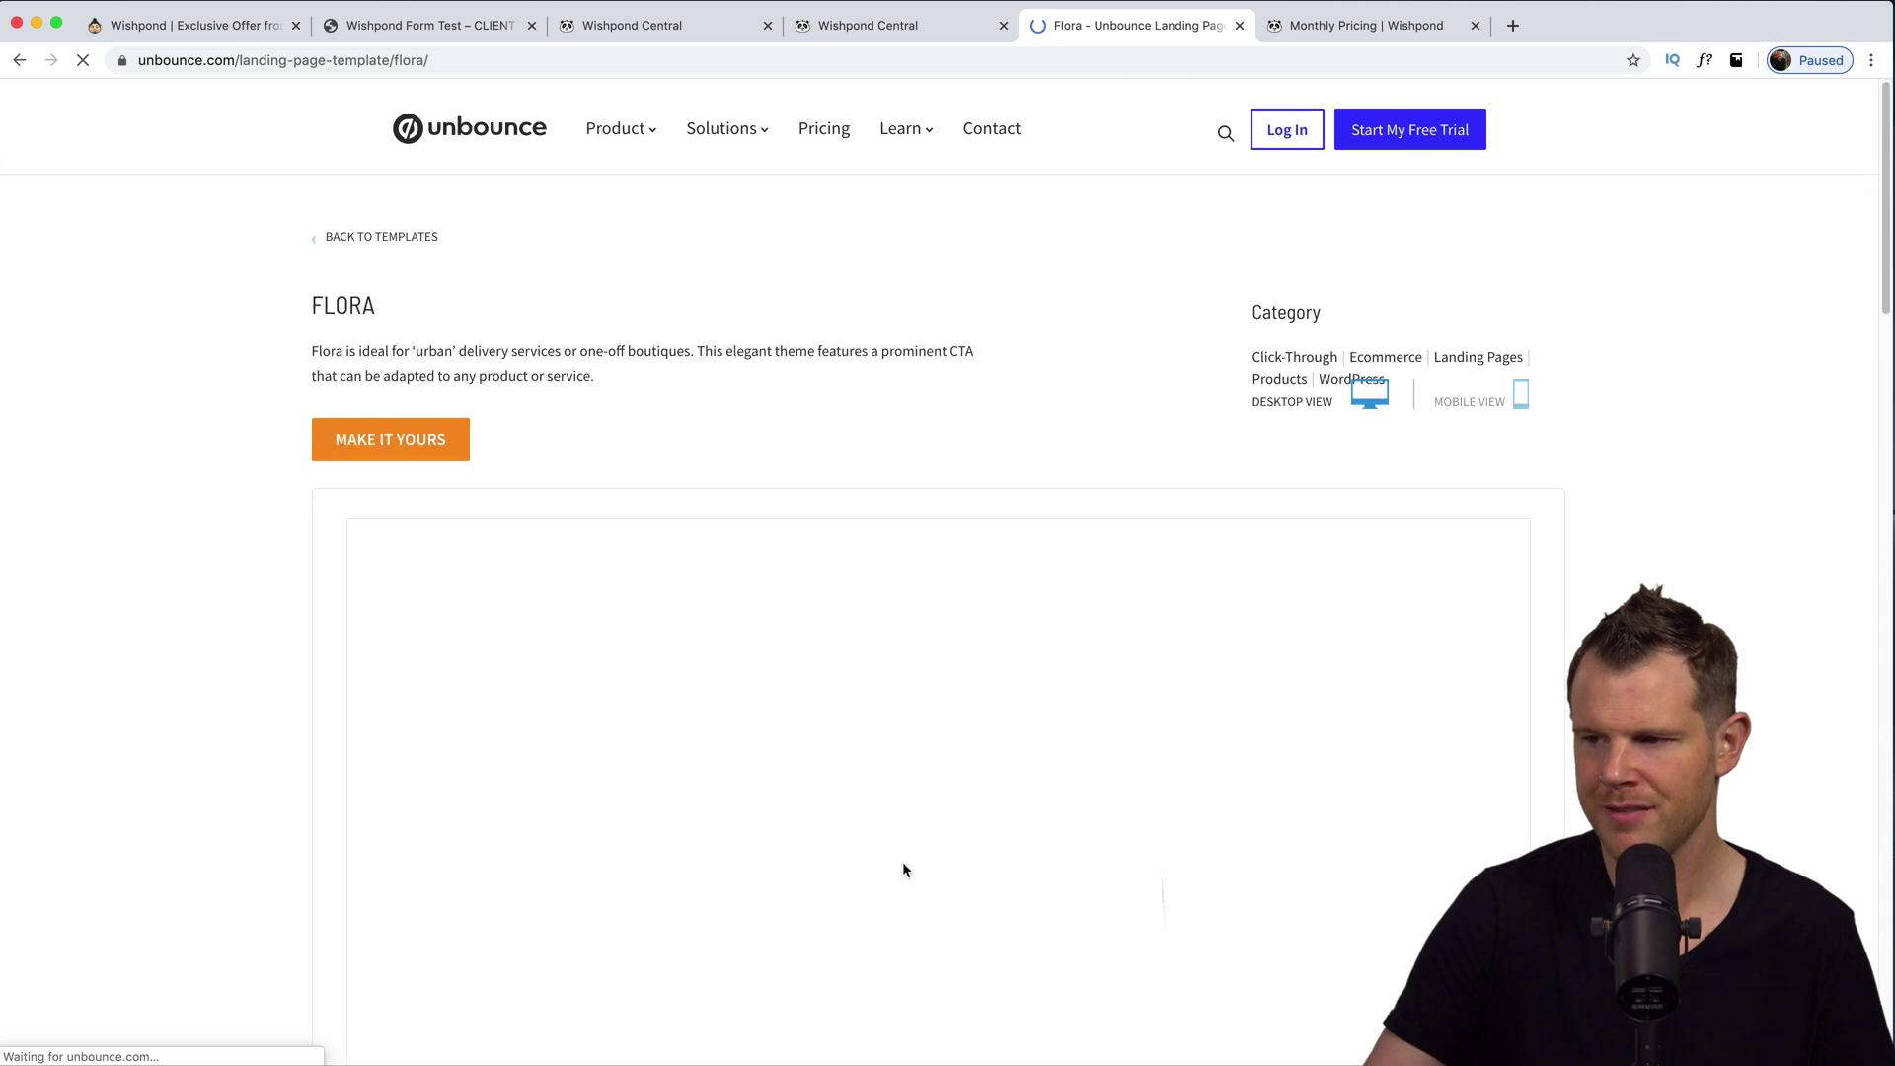
Look over the Flora template details, then return to the Wishpond editor.
scroll(998, 577, down, 2)
scroll(1004, 581, down, 1)
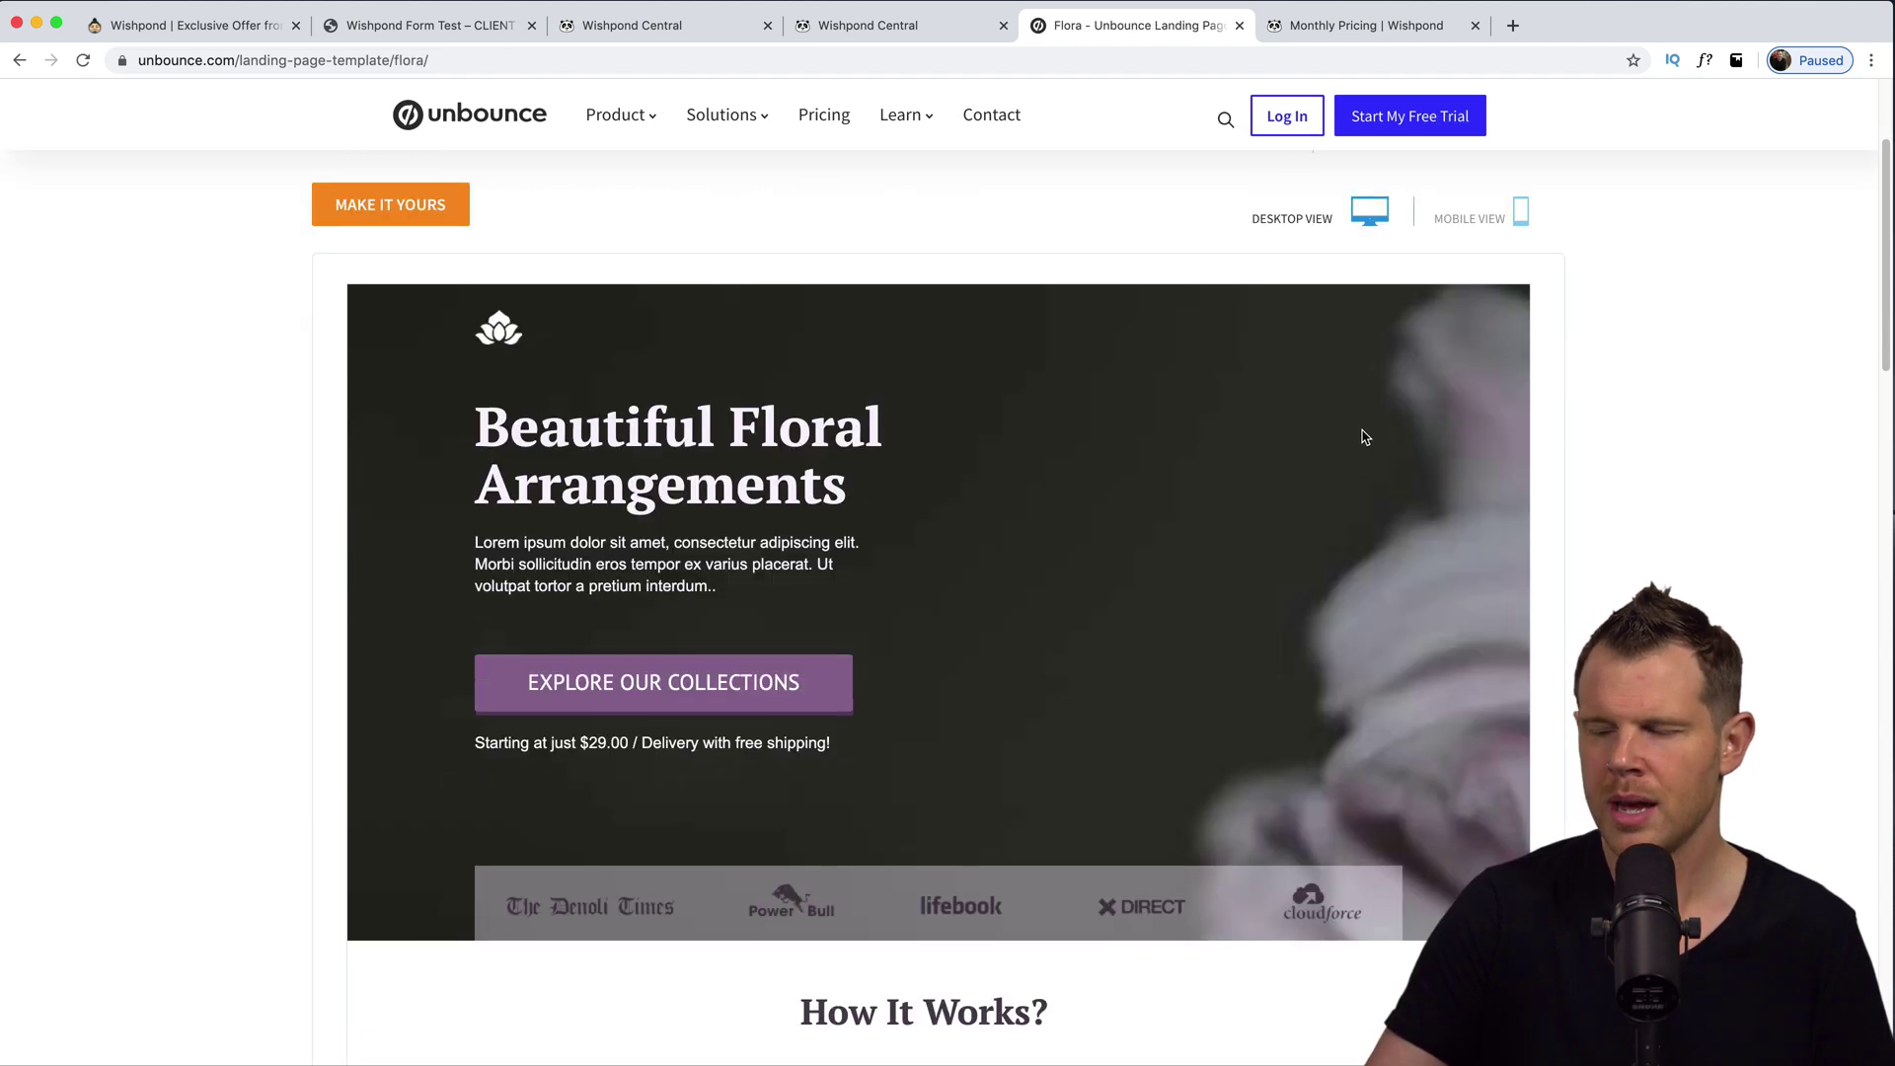
scroll(1172, 639, down, 4)
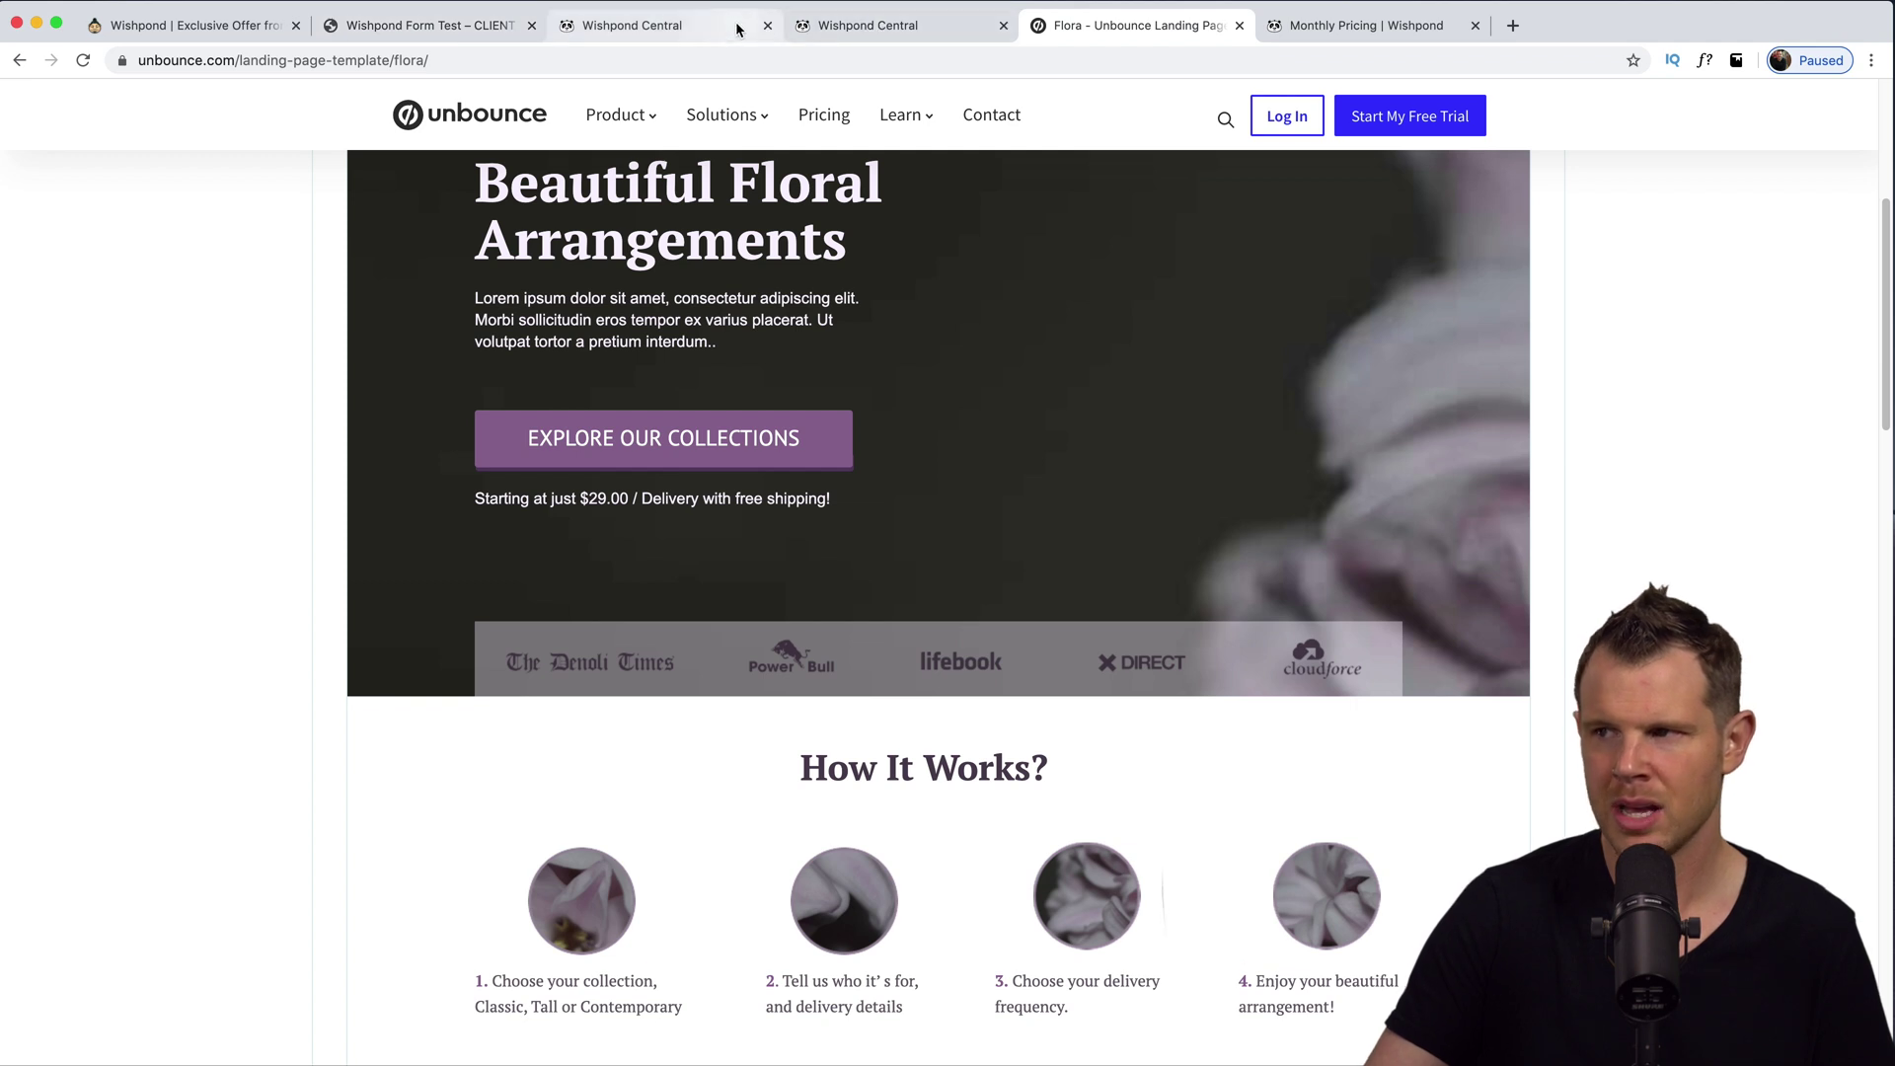
click(679, 32)
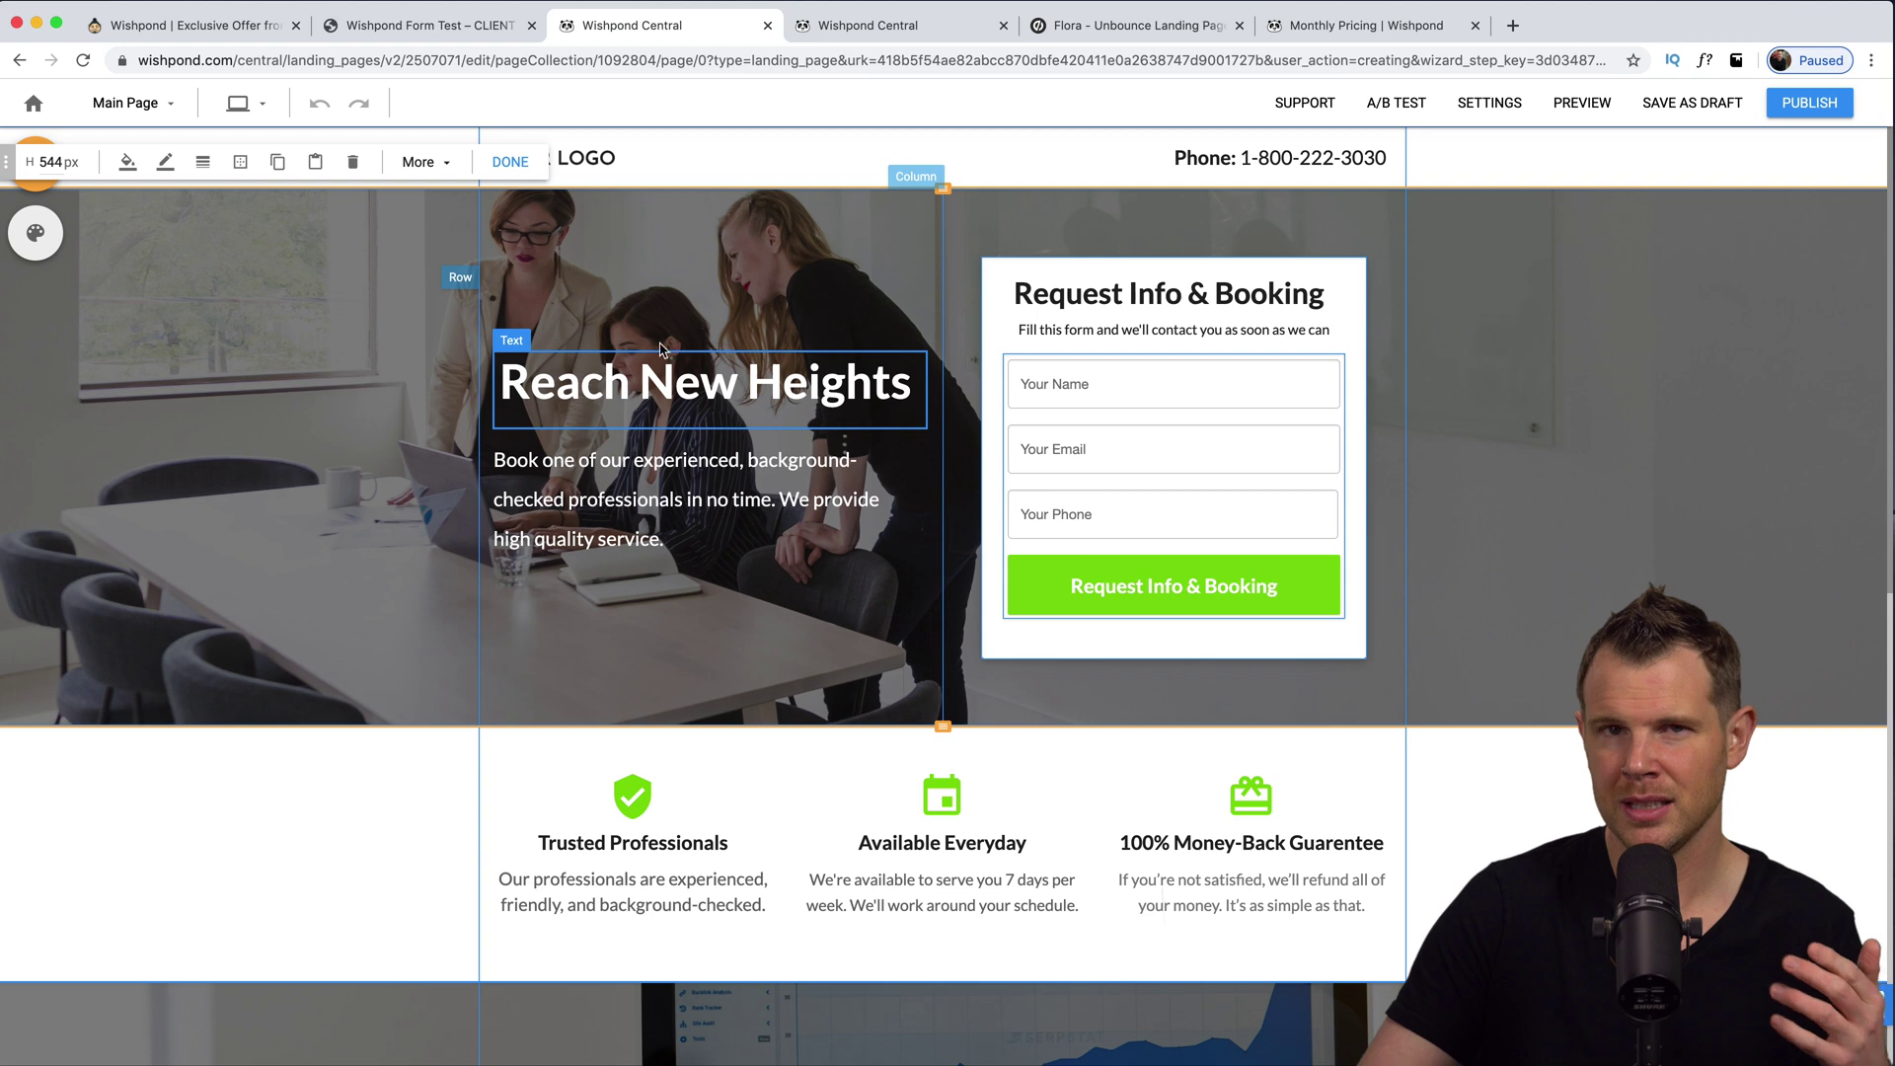
Swap the landing page template for Pro Cleaners via Campaign Design's Change Template.
click(36, 233)
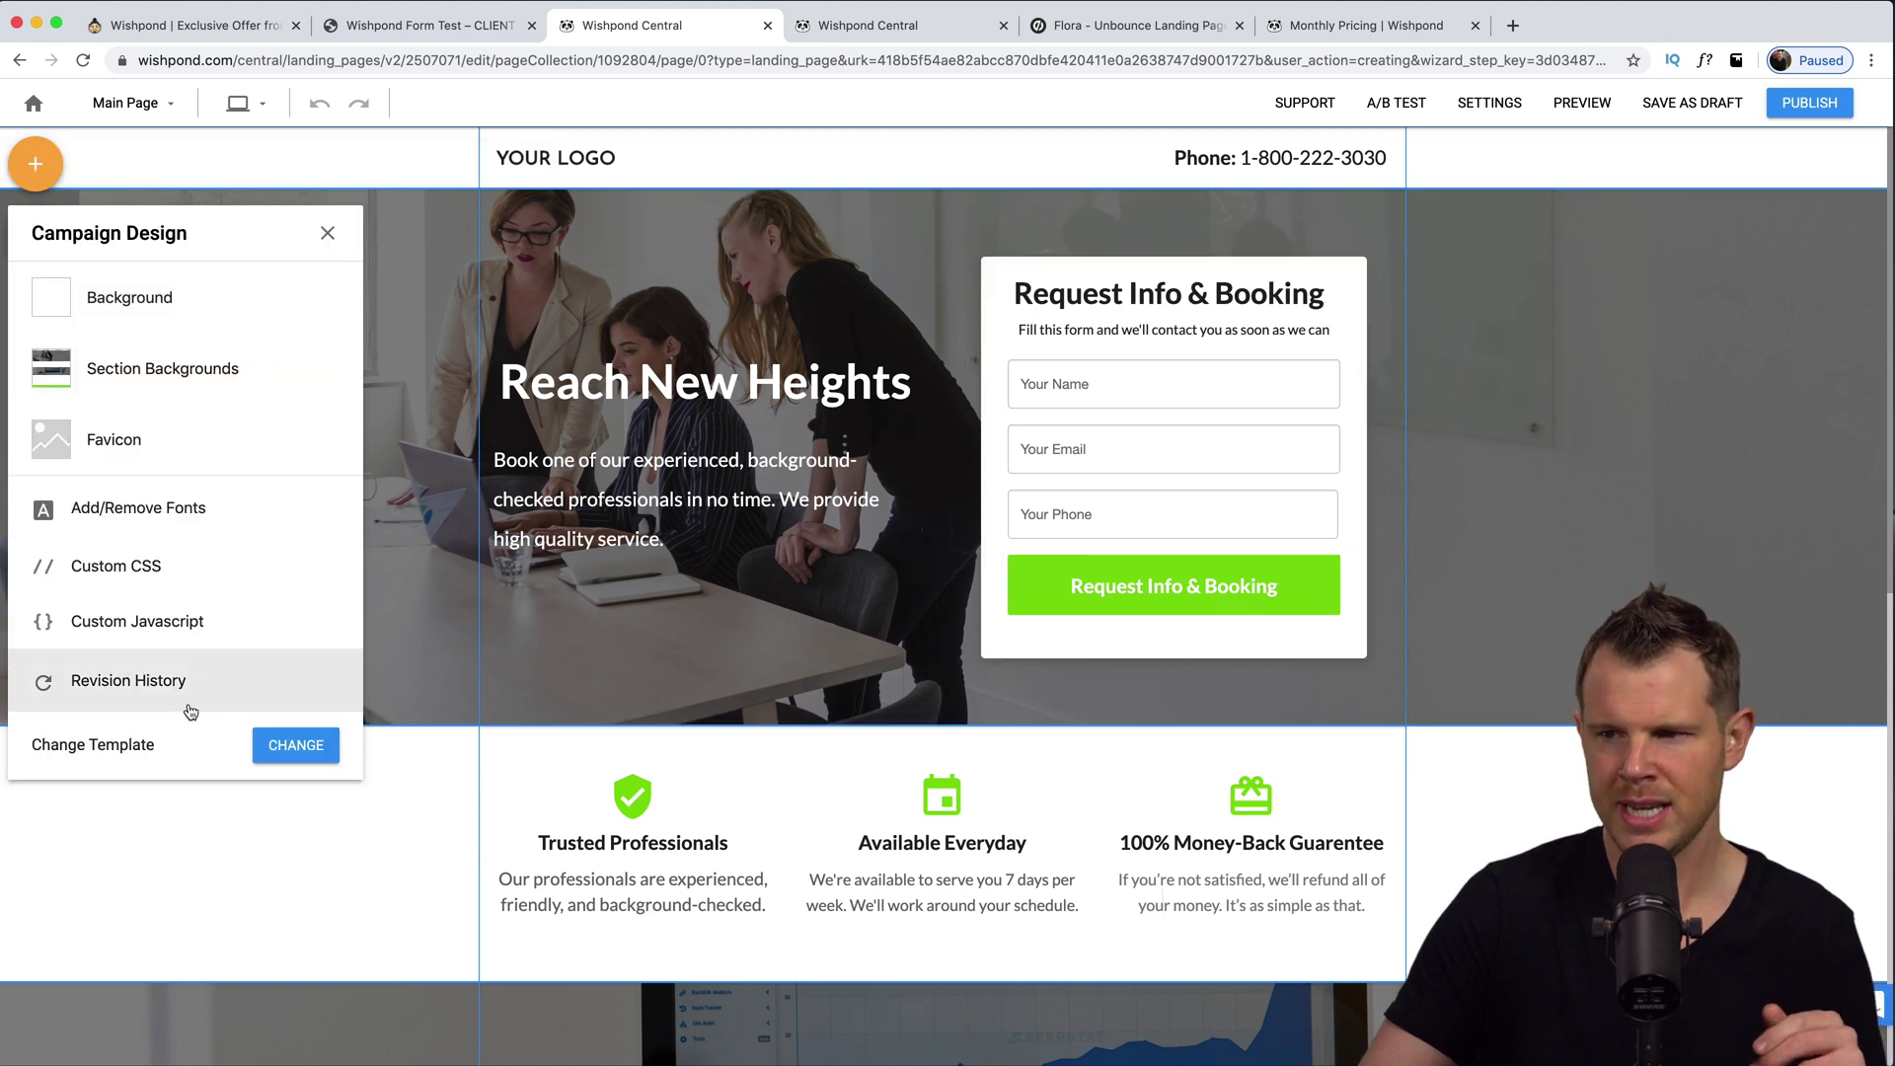
click(279, 747)
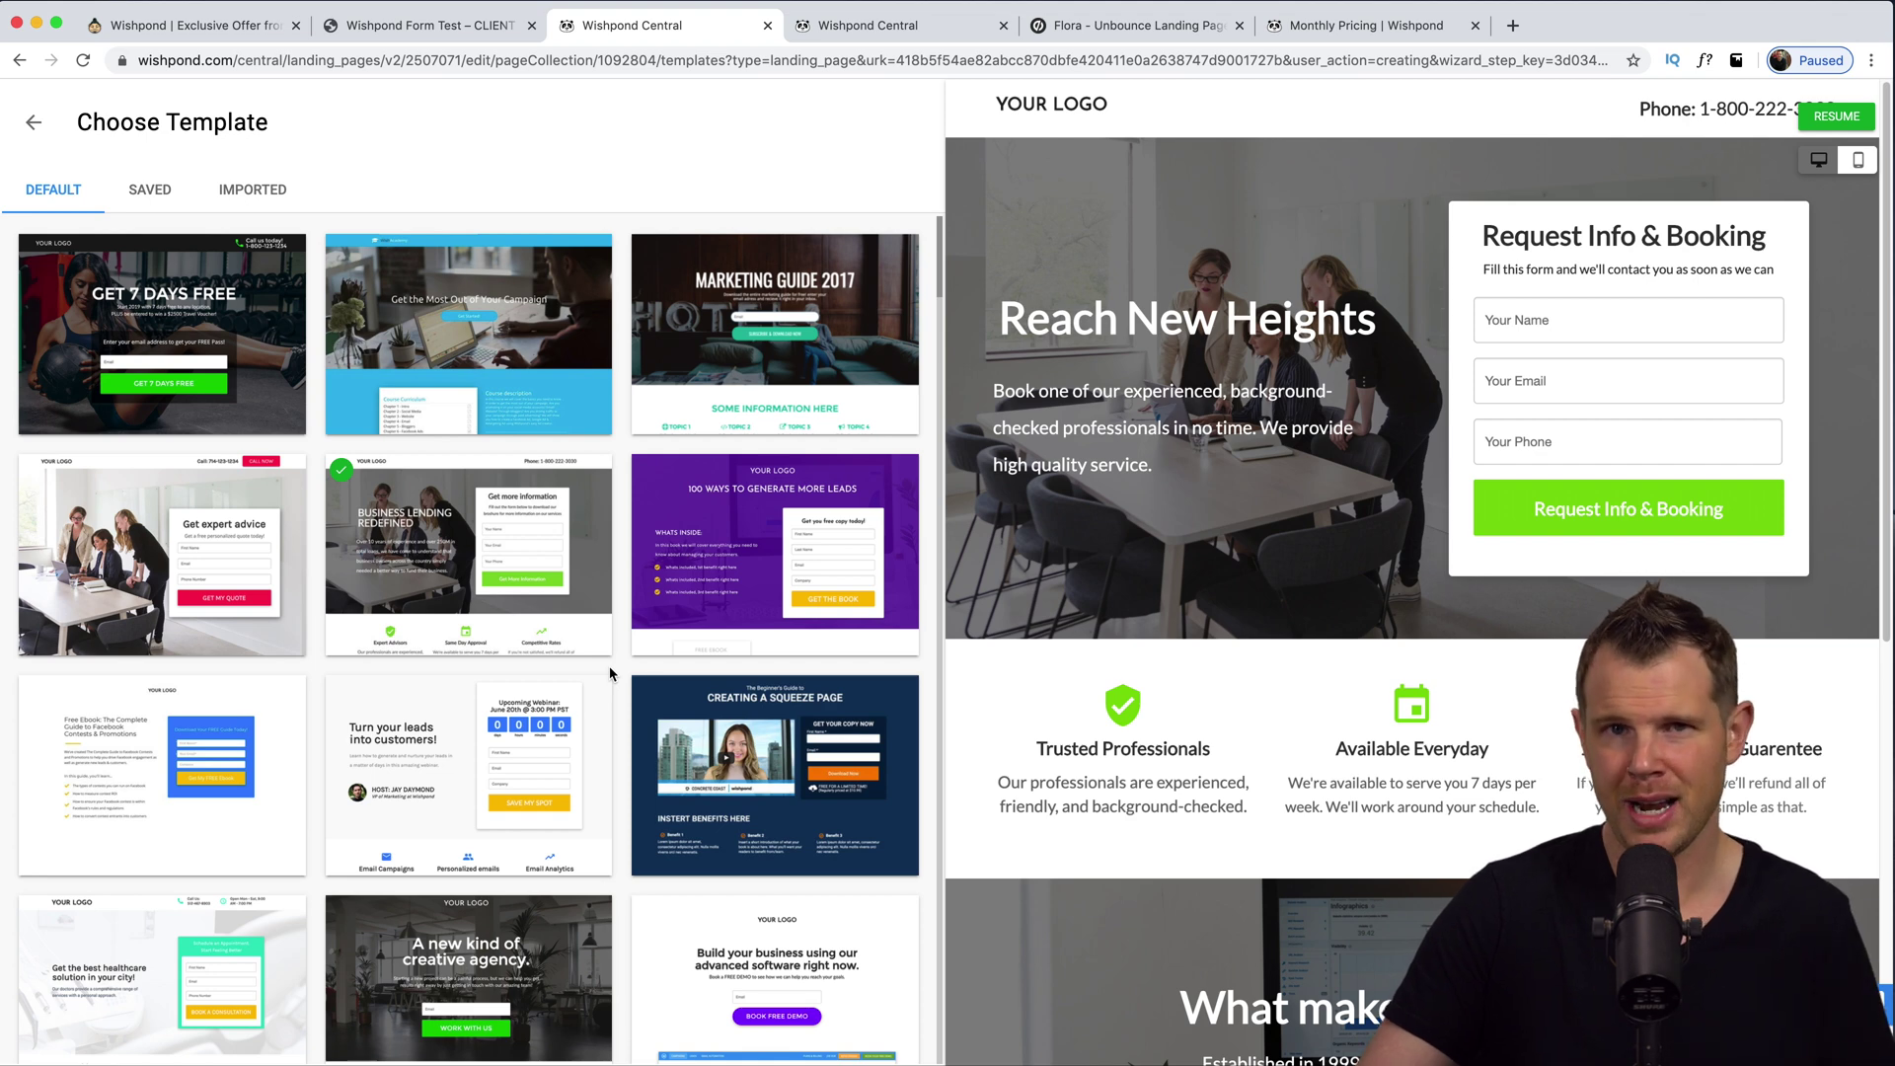
scroll(610, 674, down, 3)
click(34, 121)
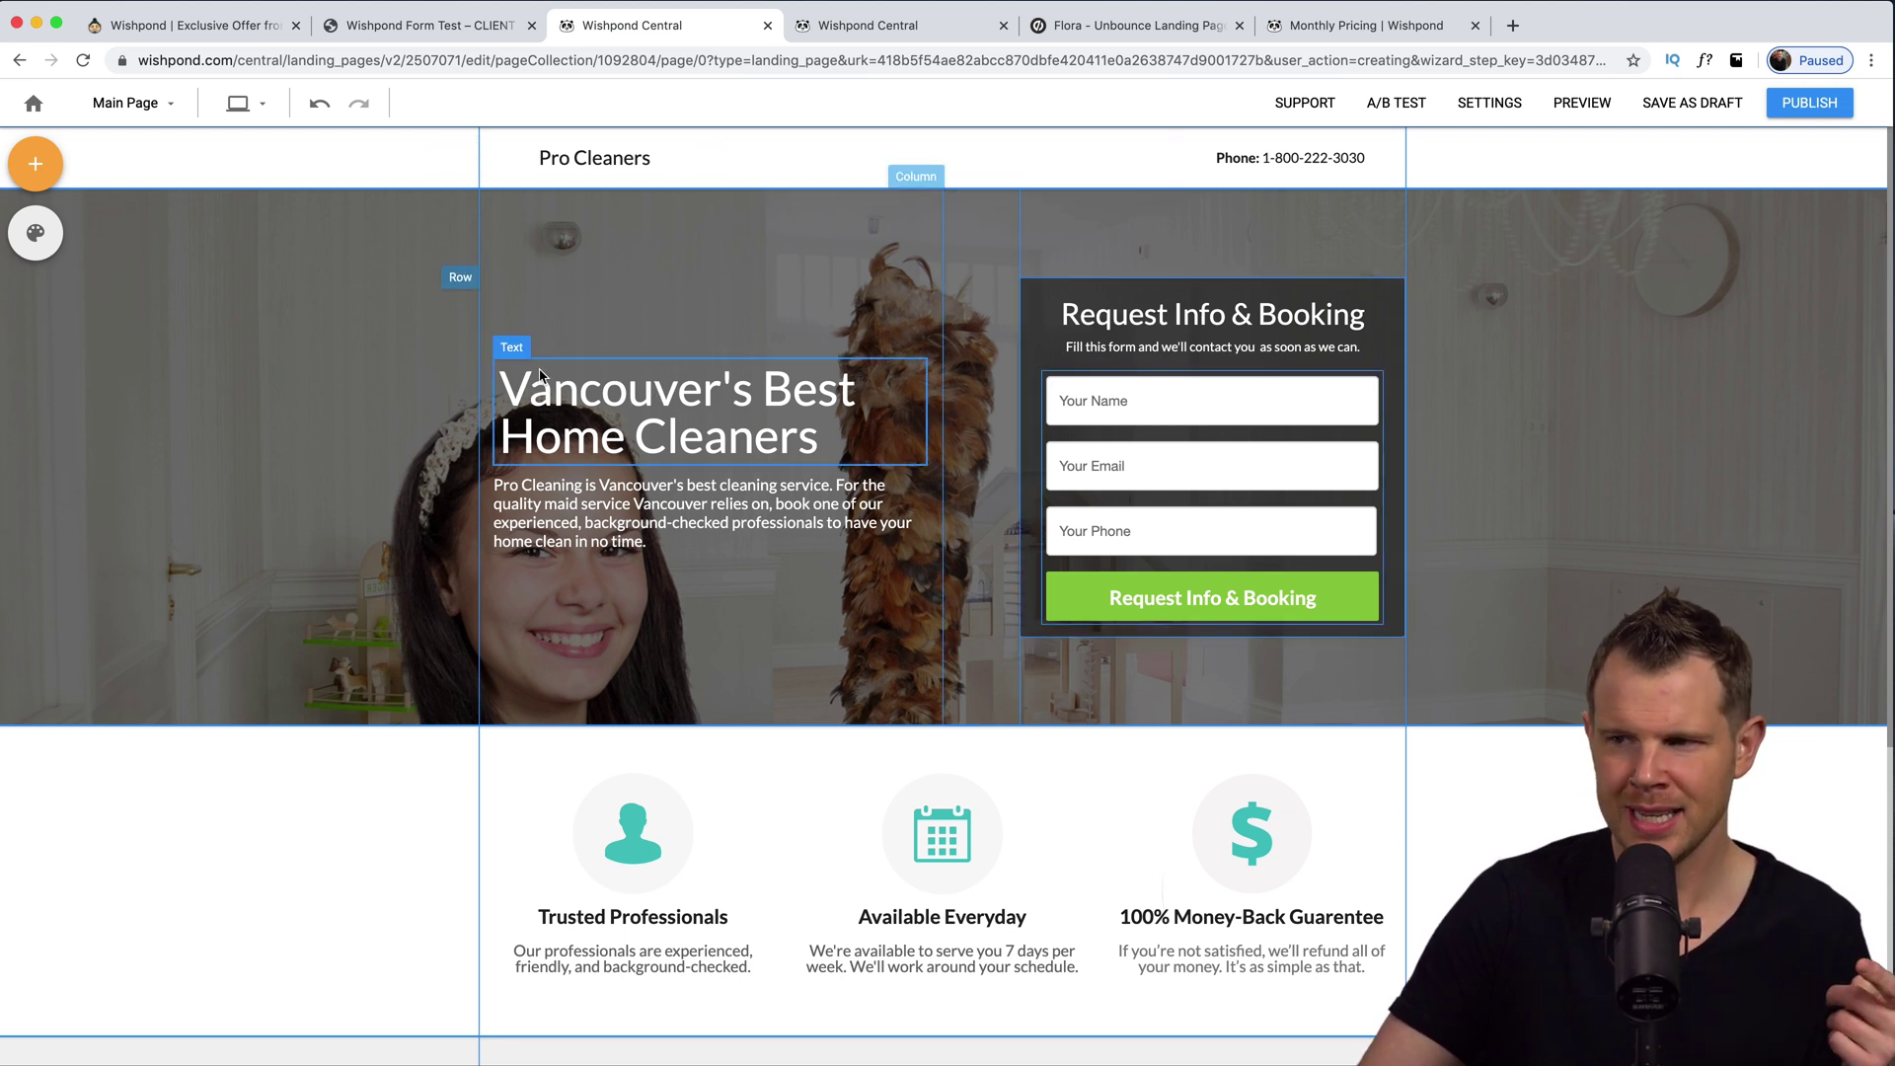
click(800, 442)
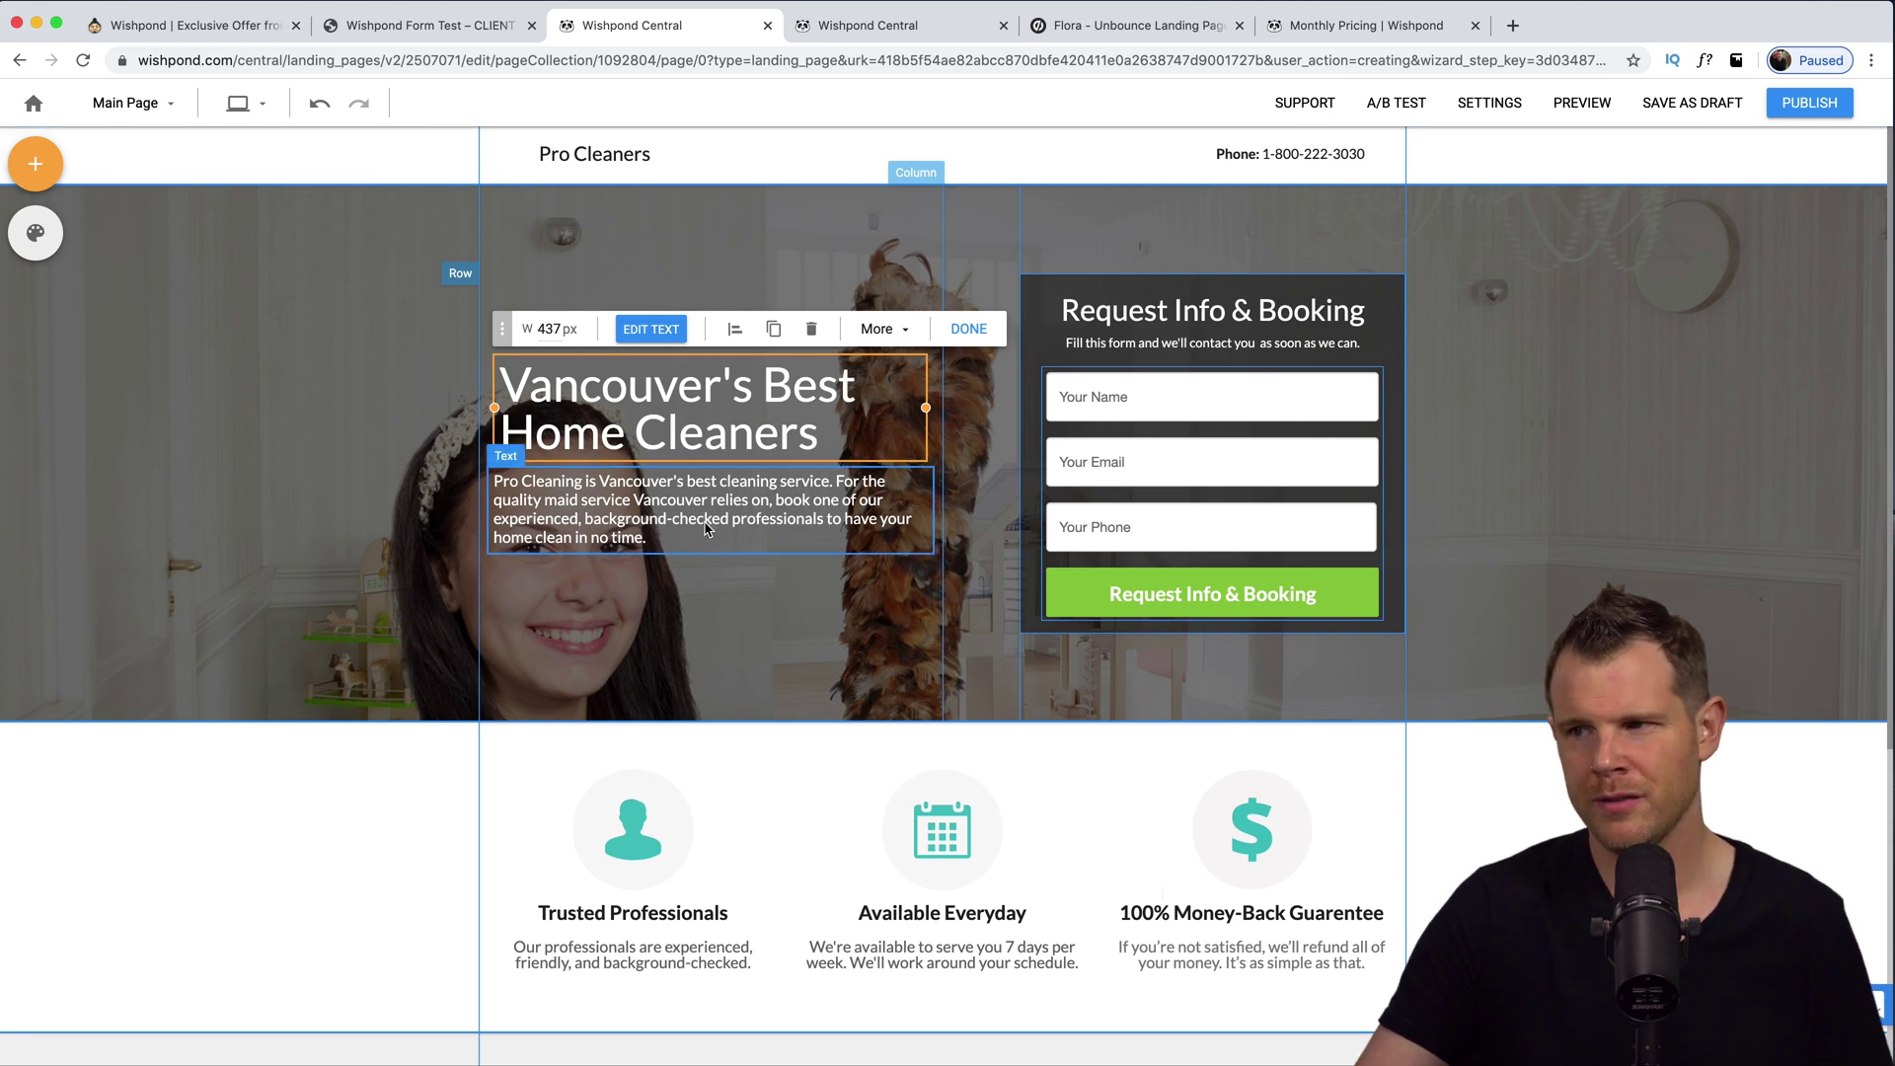
scroll(707, 530, down, 2)
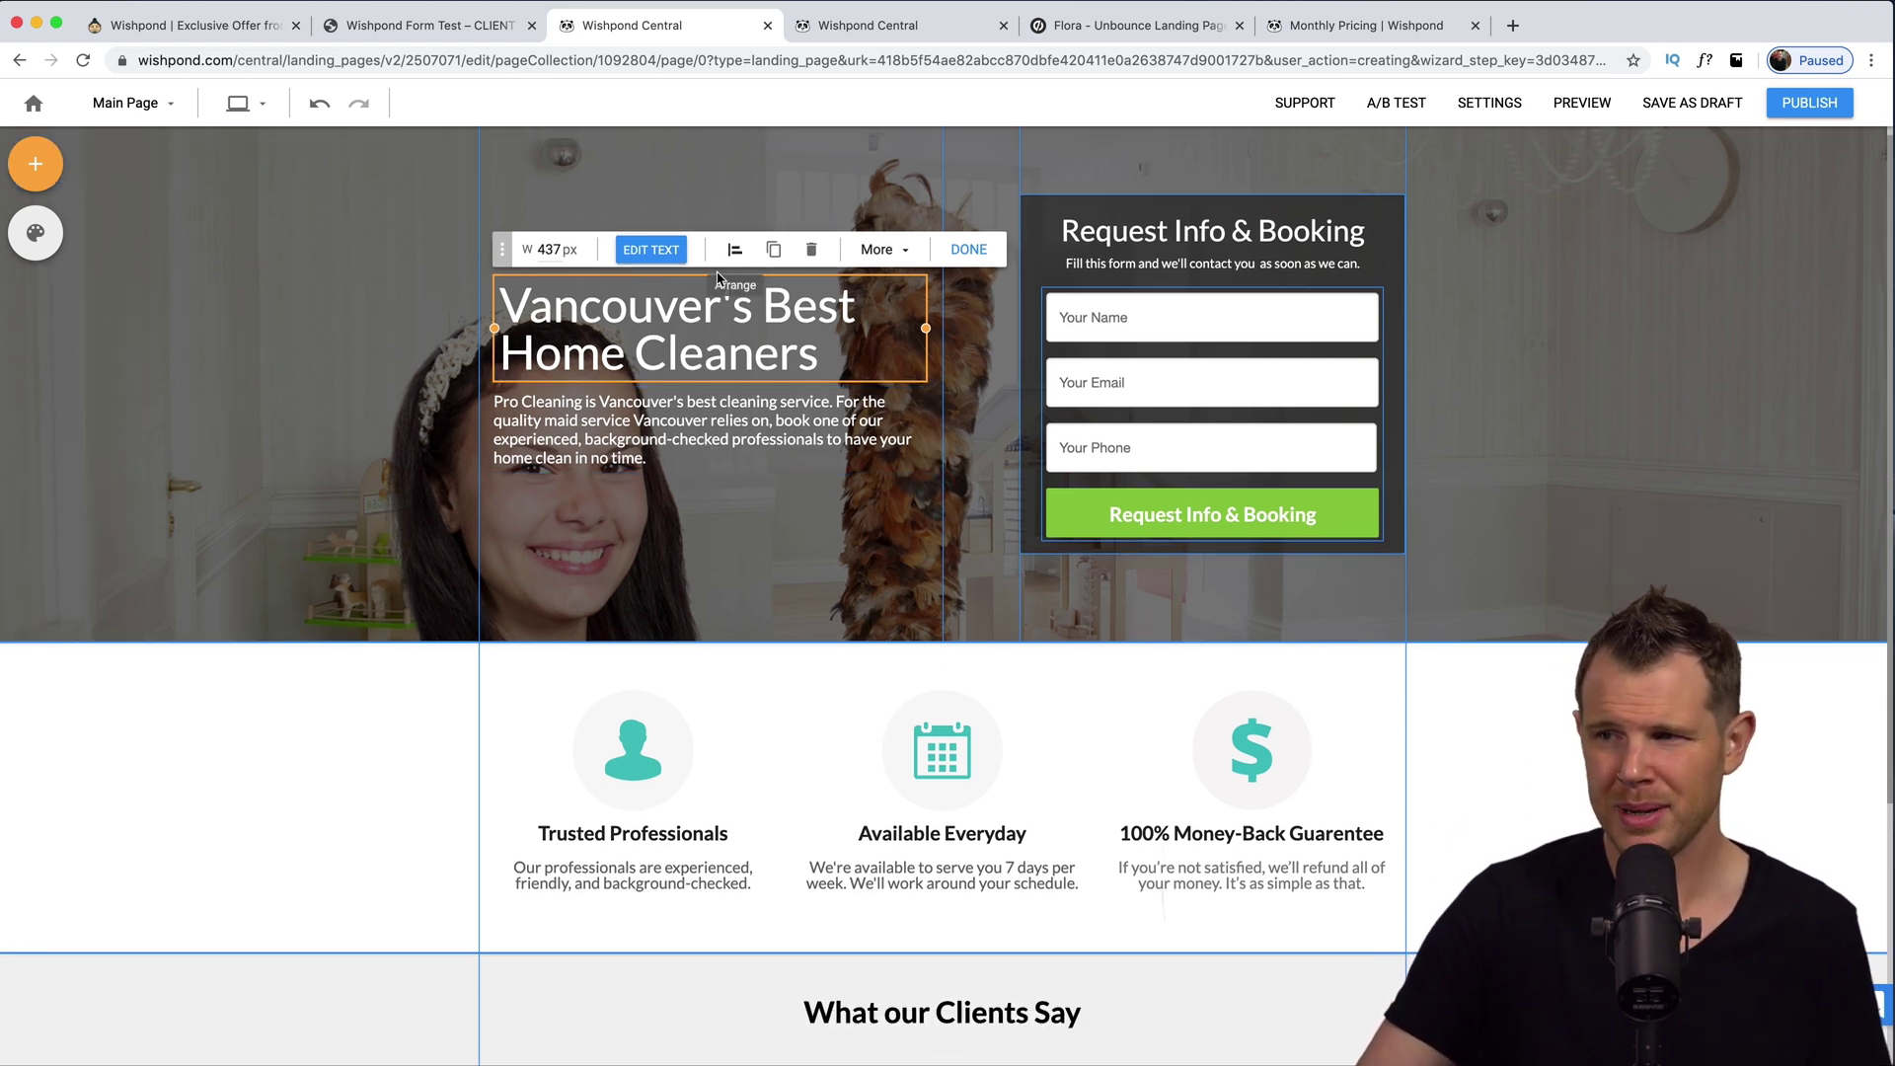
Switch the editor preview to tablet, then to mobile layout.
scroll(780, 543, down, 5)
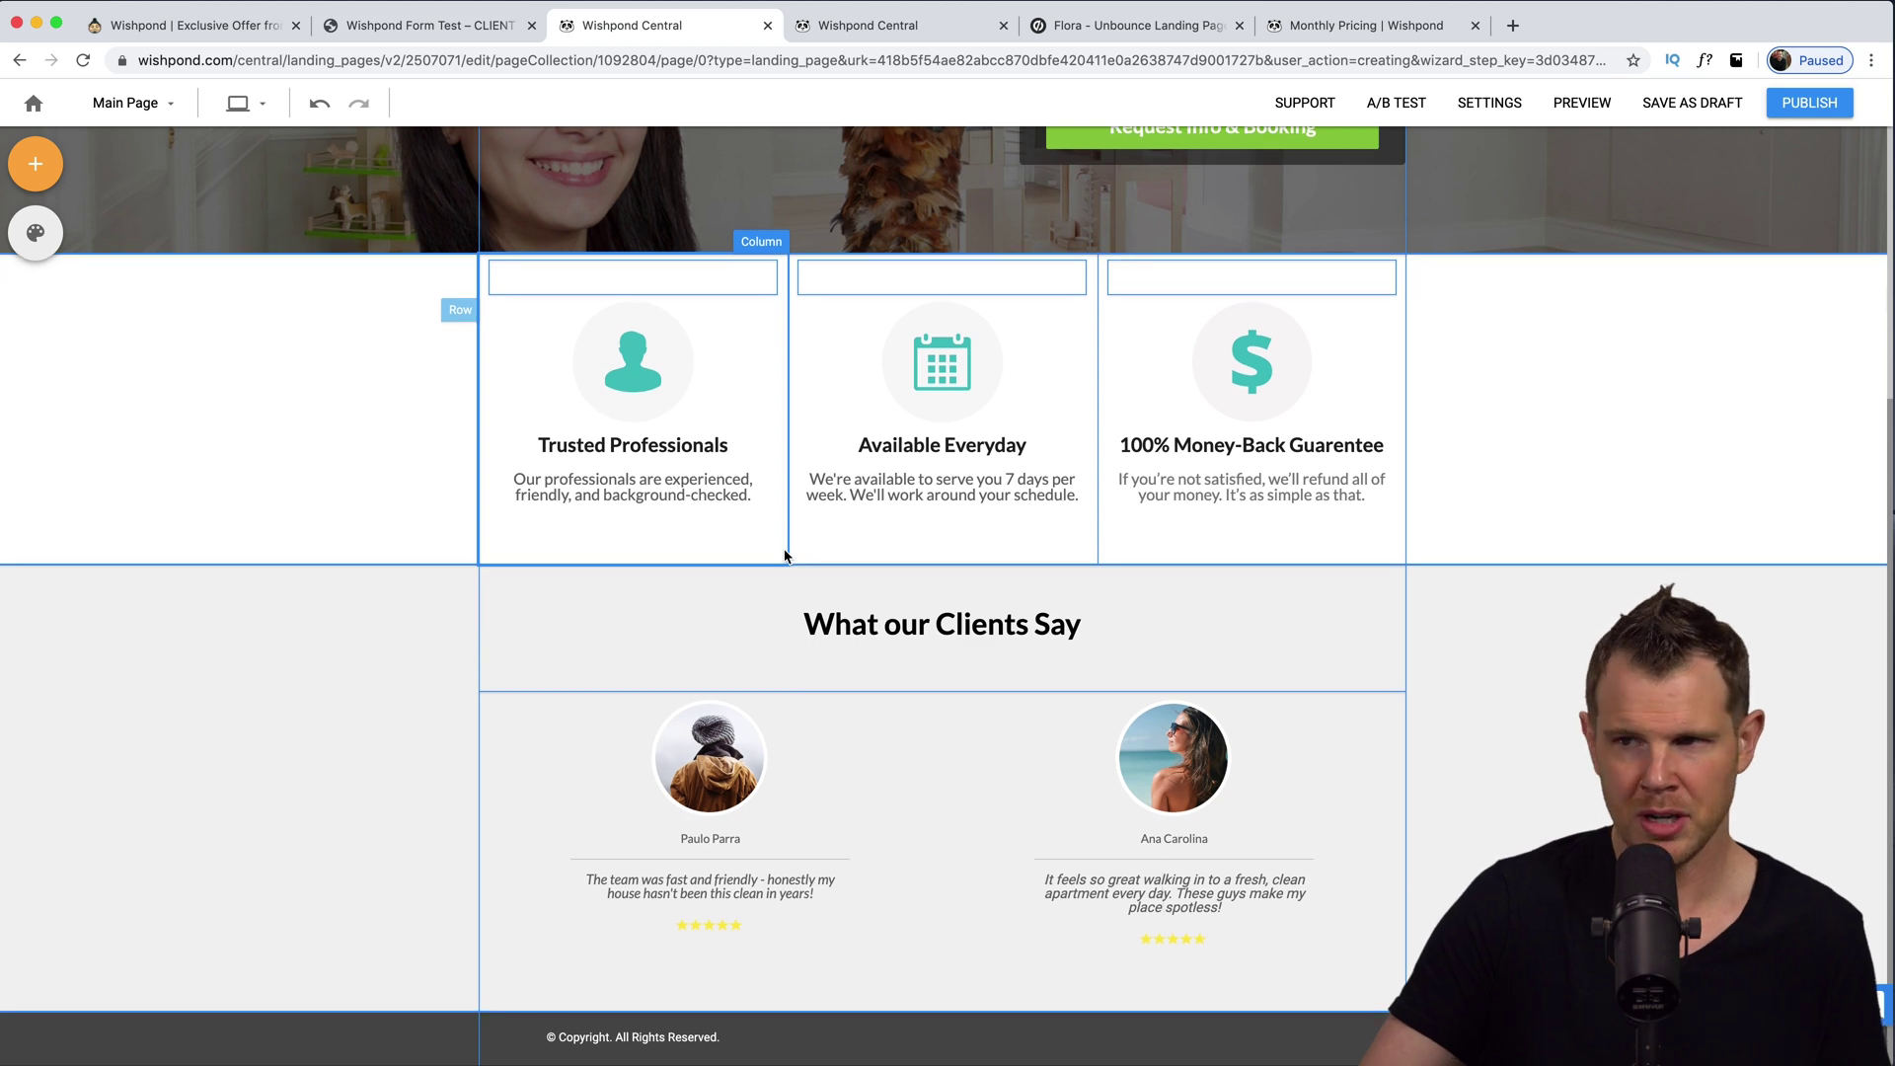
scroll(785, 556, up, 6)
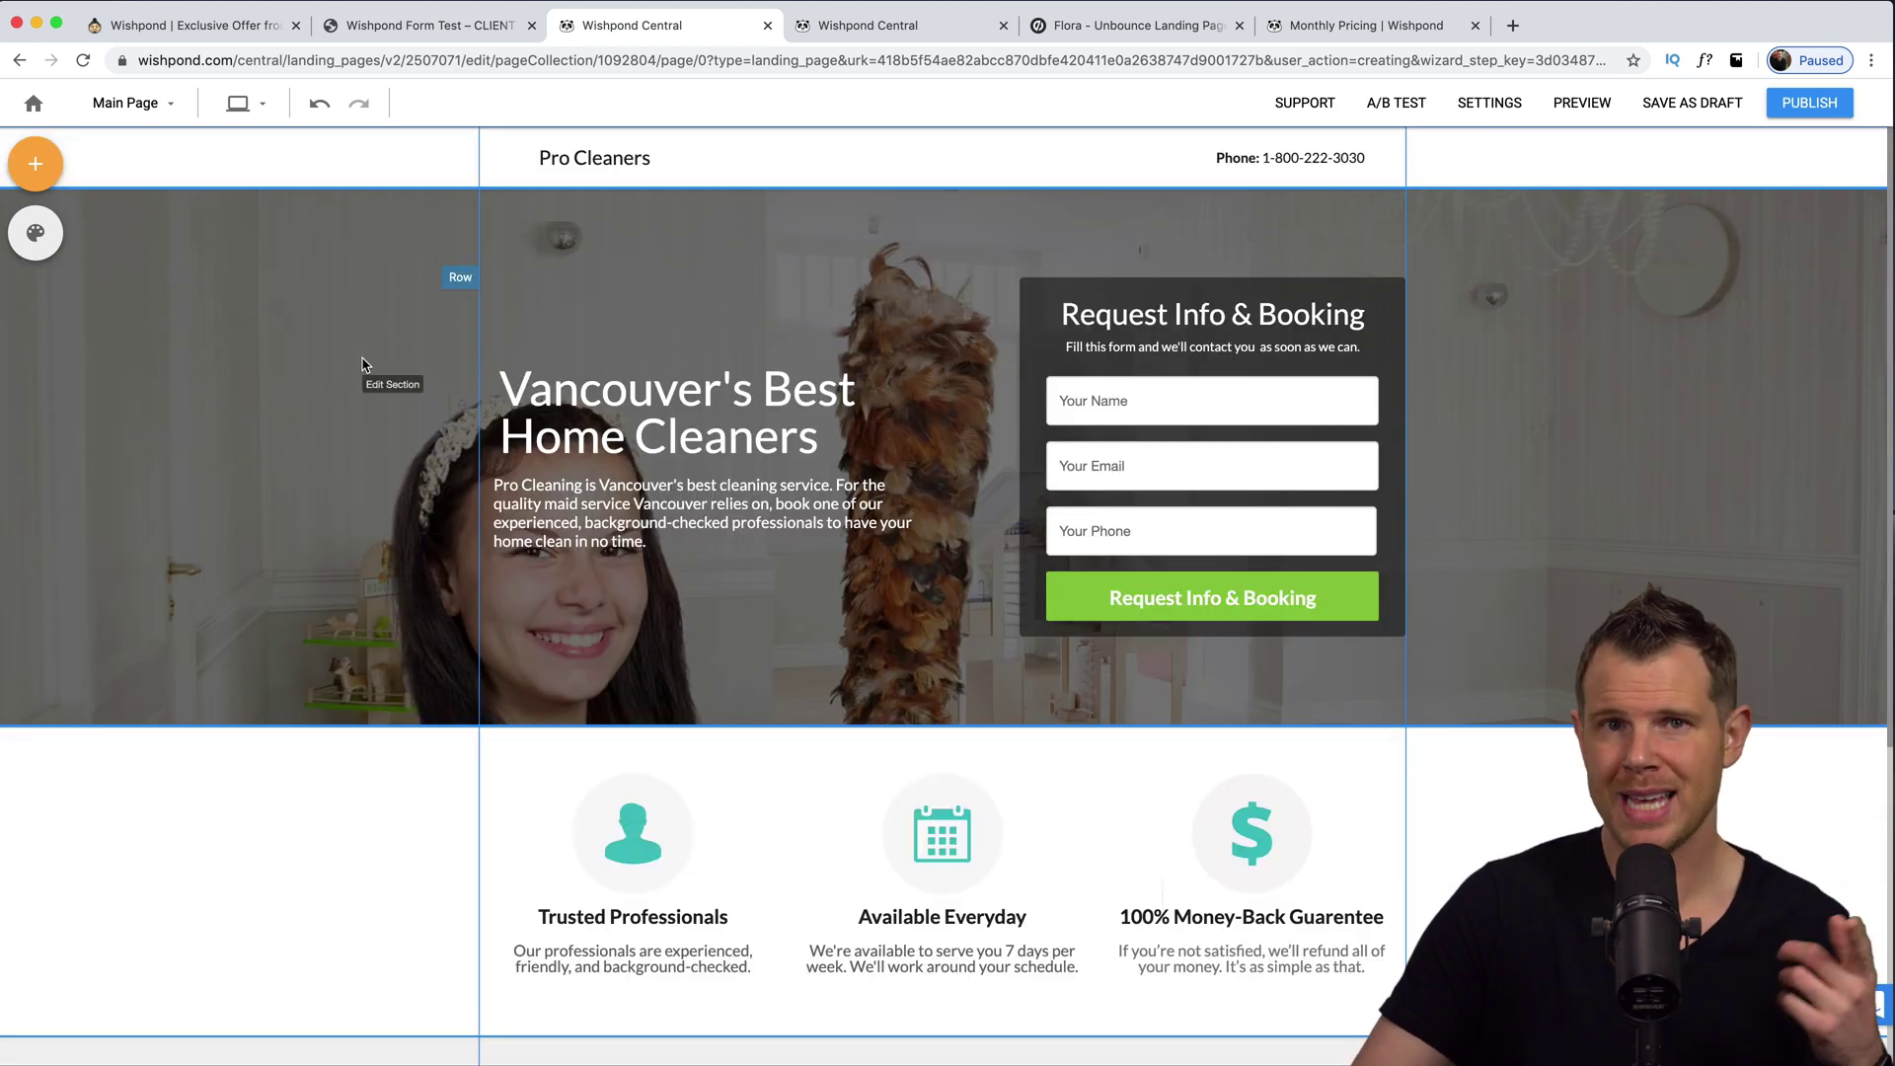
click(244, 104)
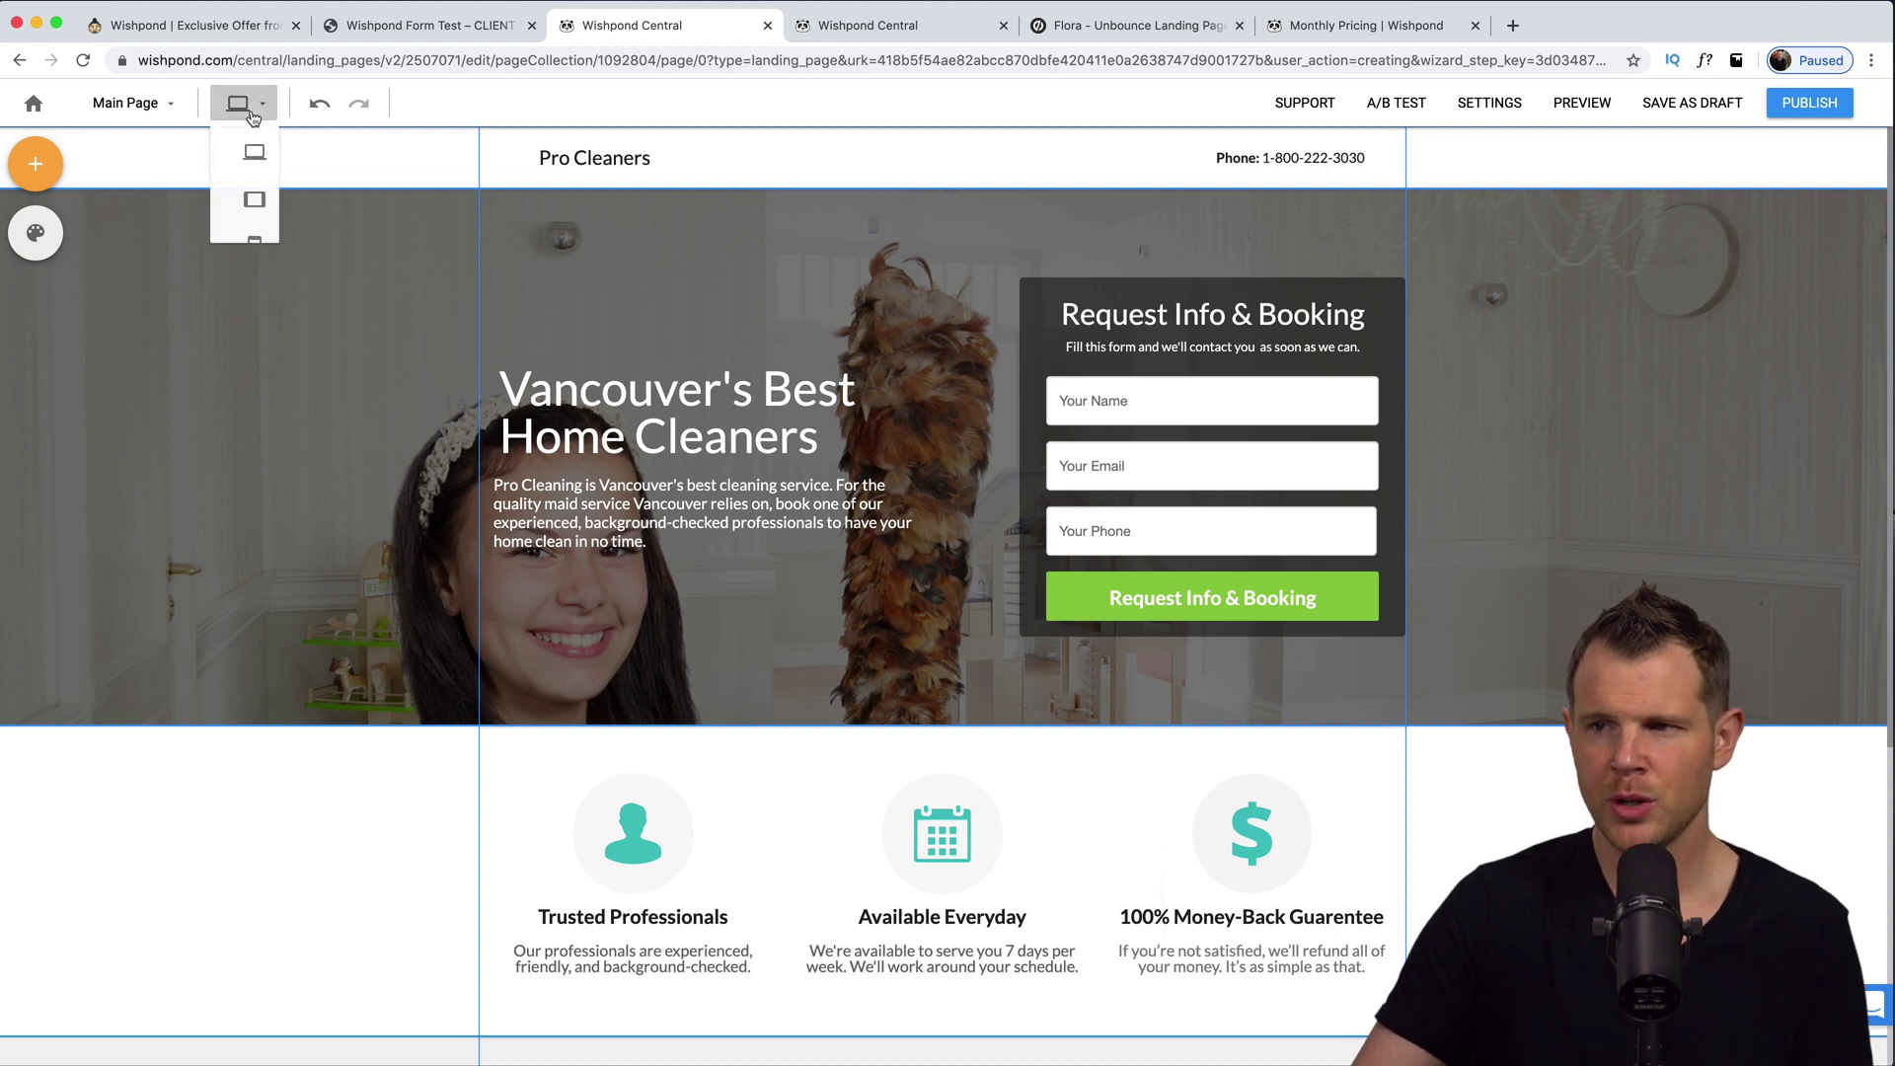
click(258, 199)
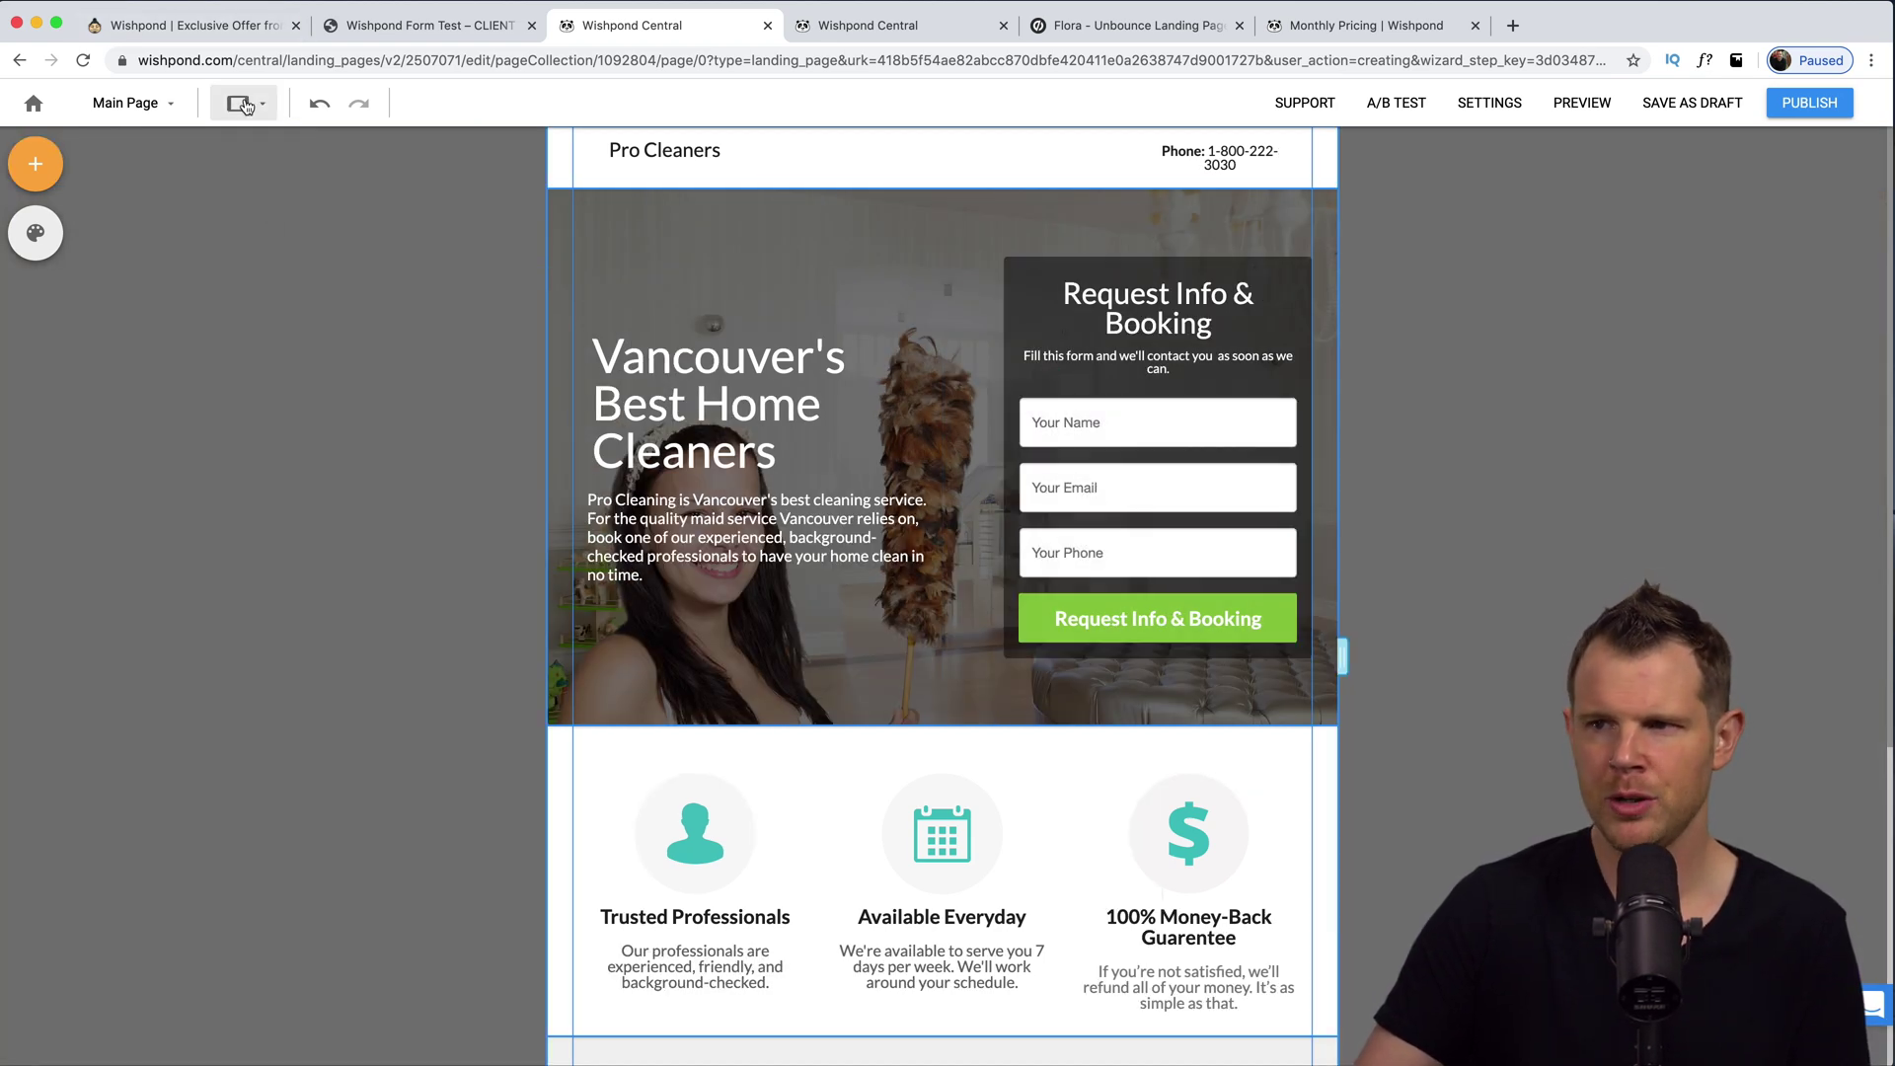
click(244, 104)
click(262, 241)
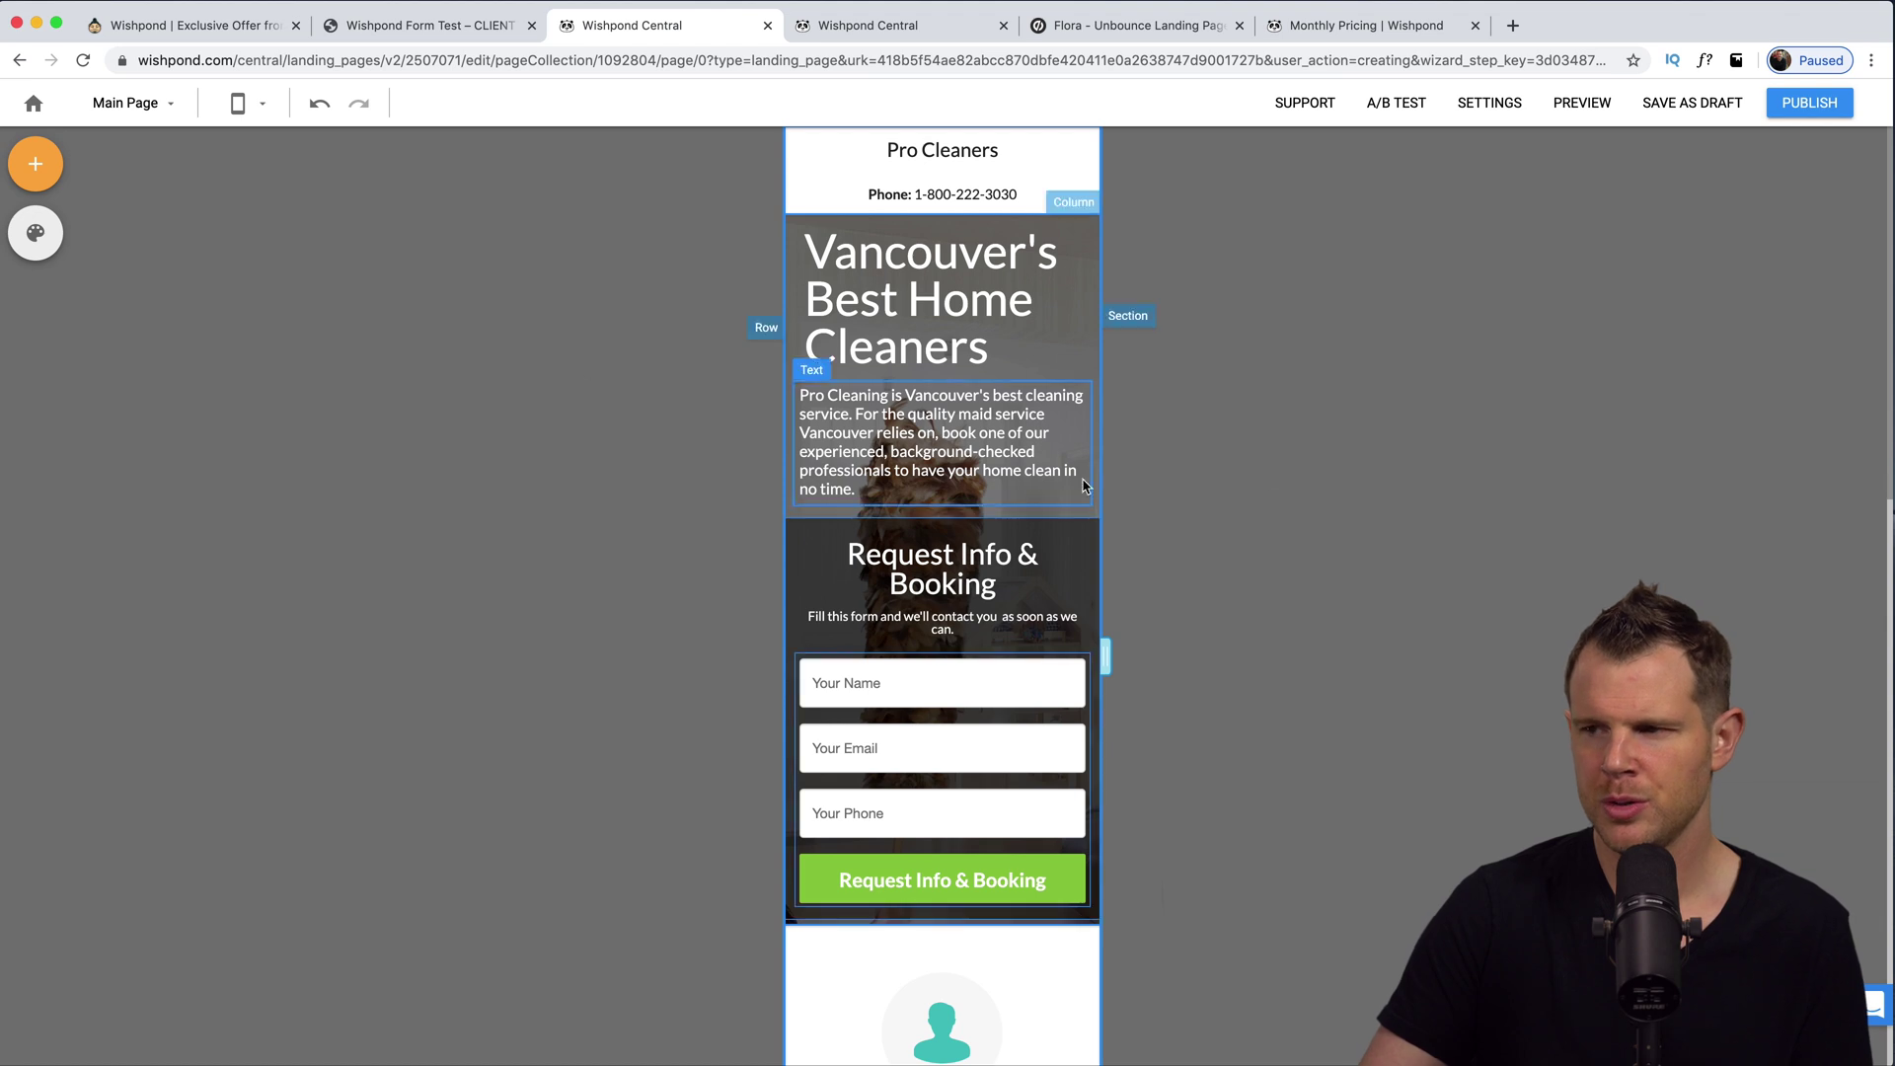
In mobile view, select the headline, then the What our Clients Say heading.
scroll(987, 470, down, 5)
scroll(973, 464, up, 5)
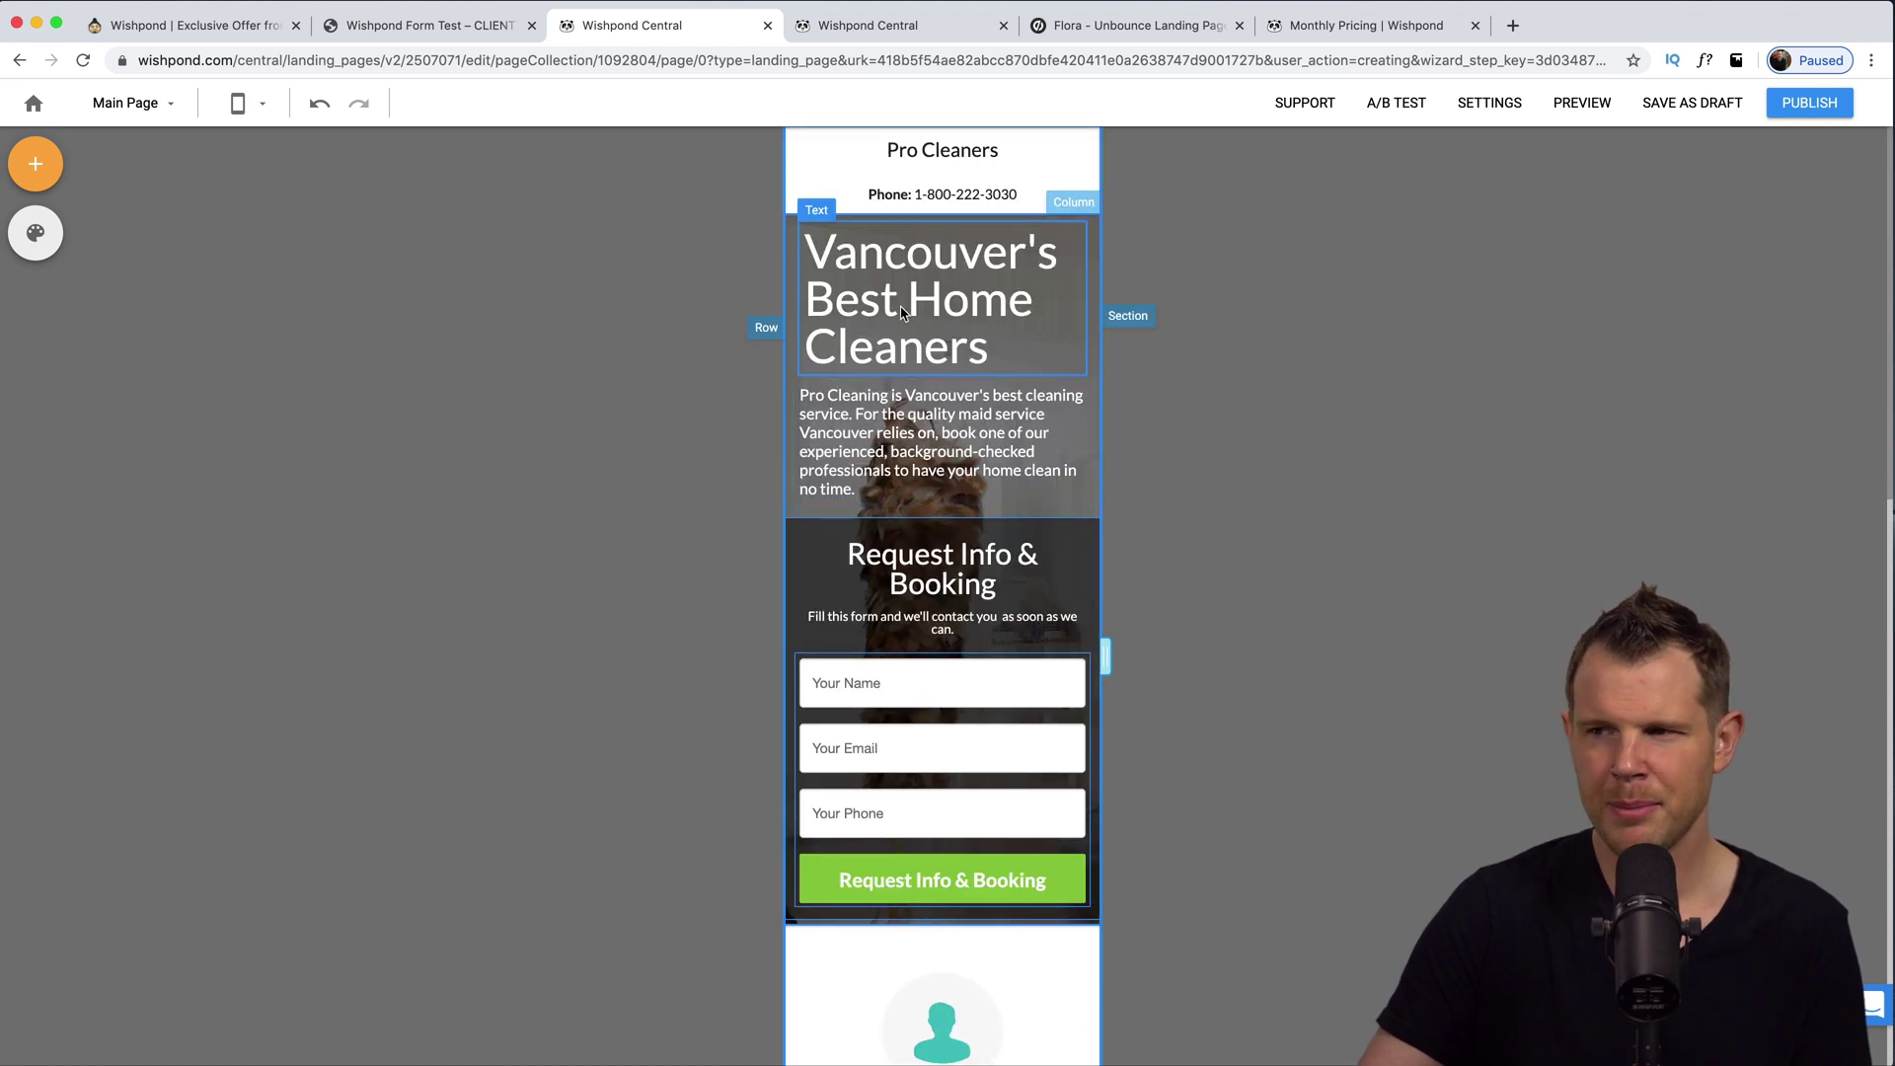
click(958, 302)
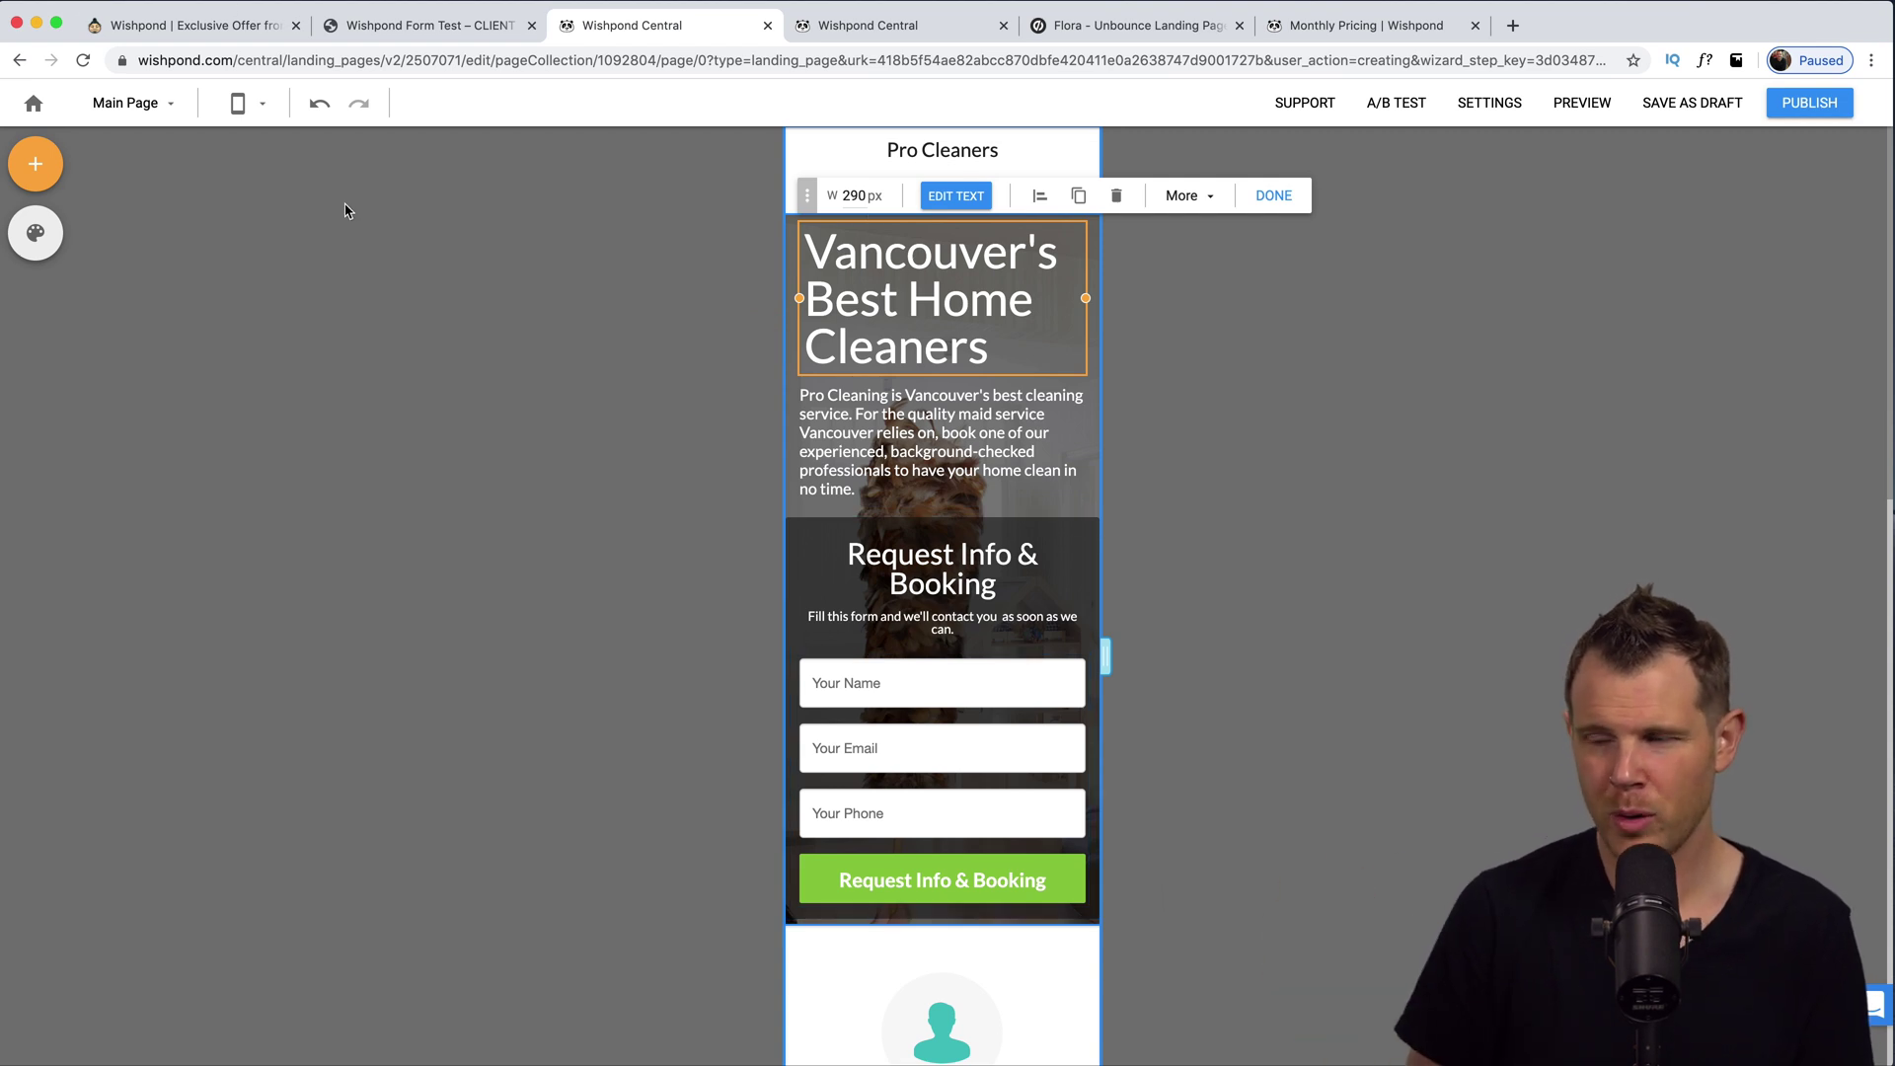
scroll(852, 427, down, 3)
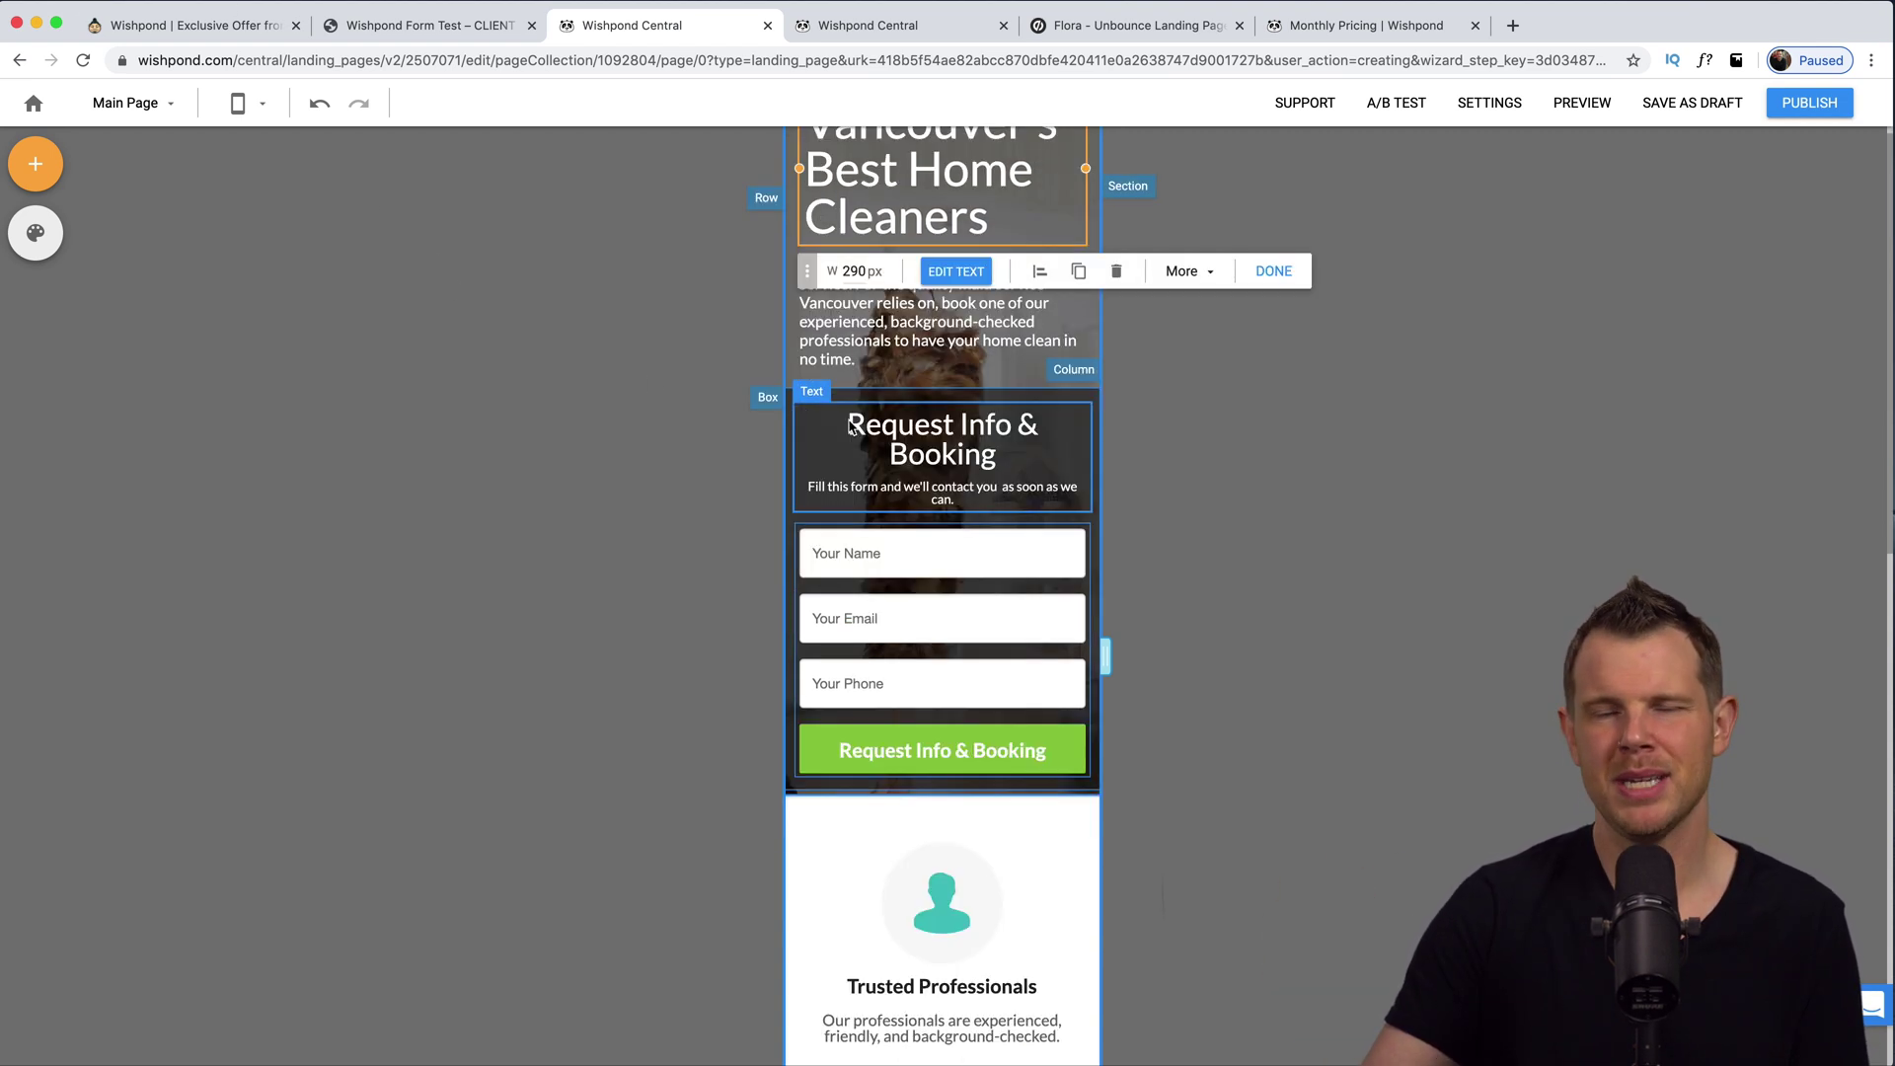
scroll(854, 426, down, 10)
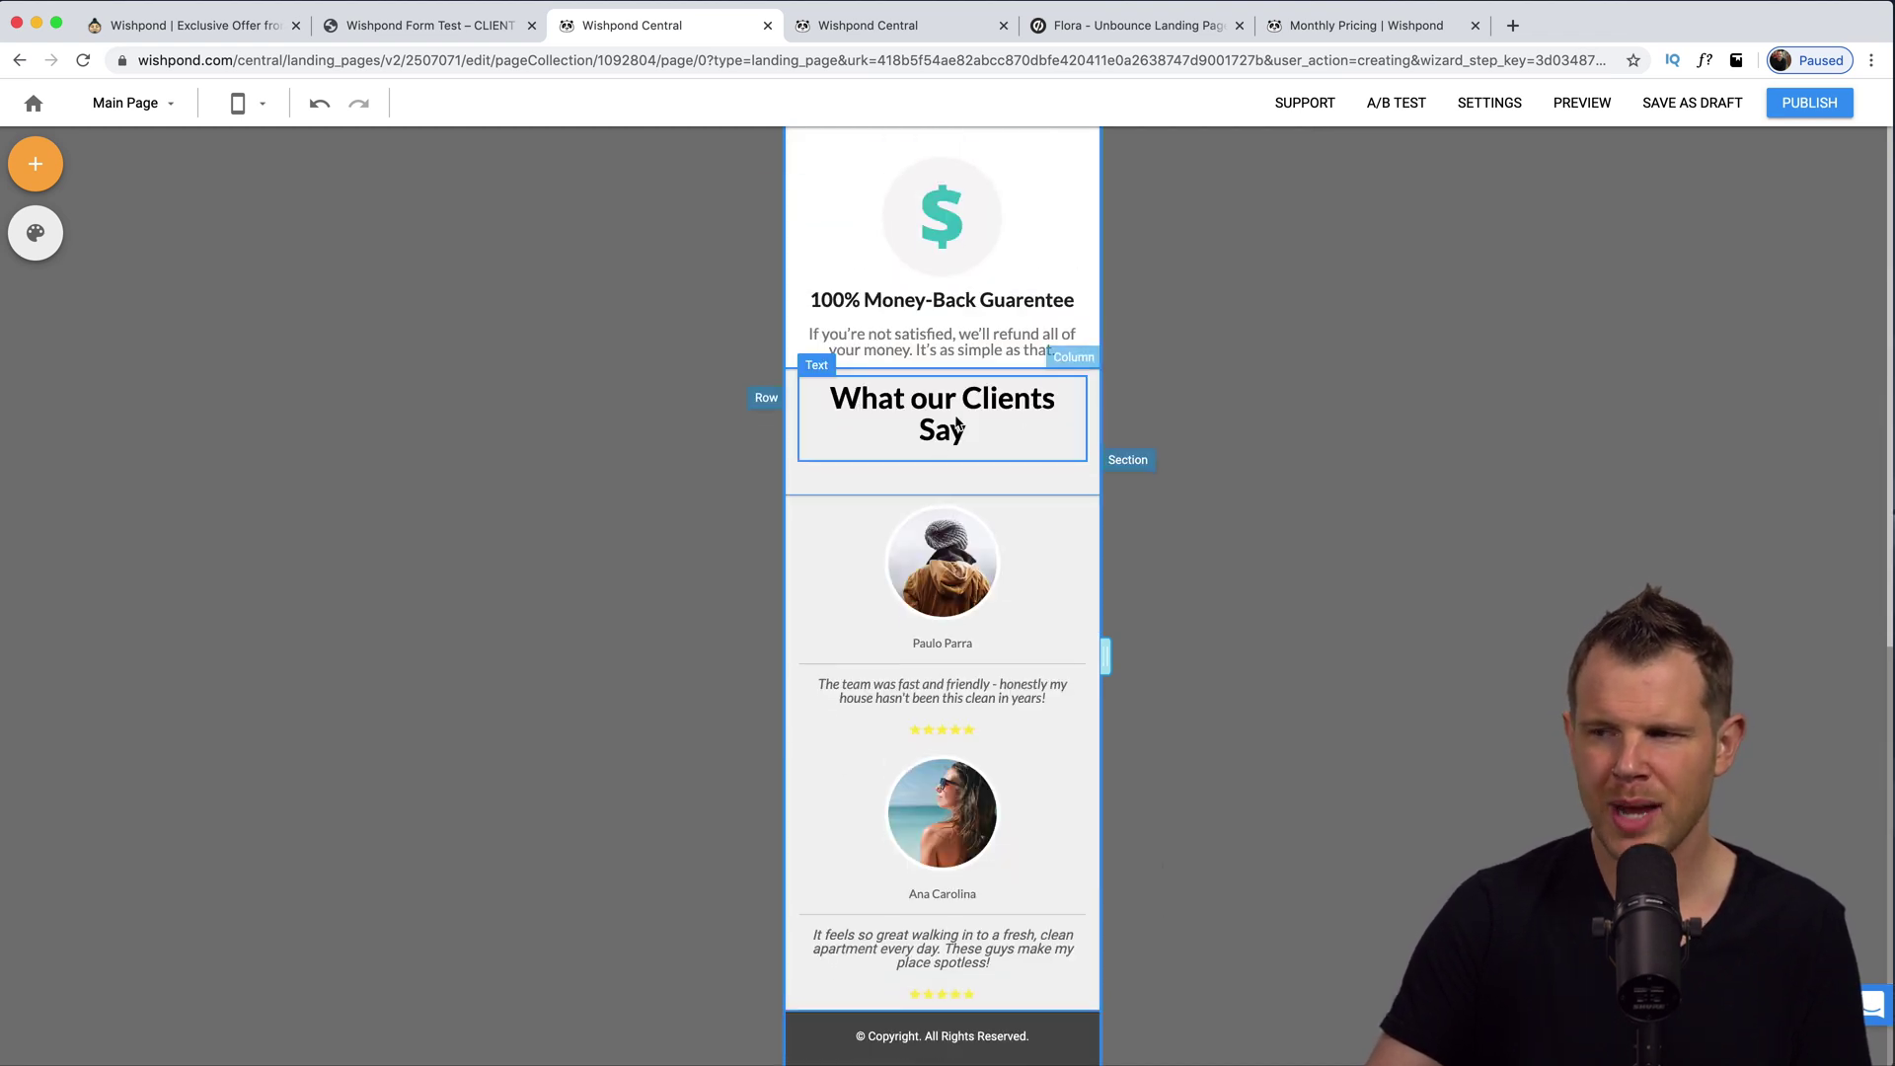
click(941, 431)
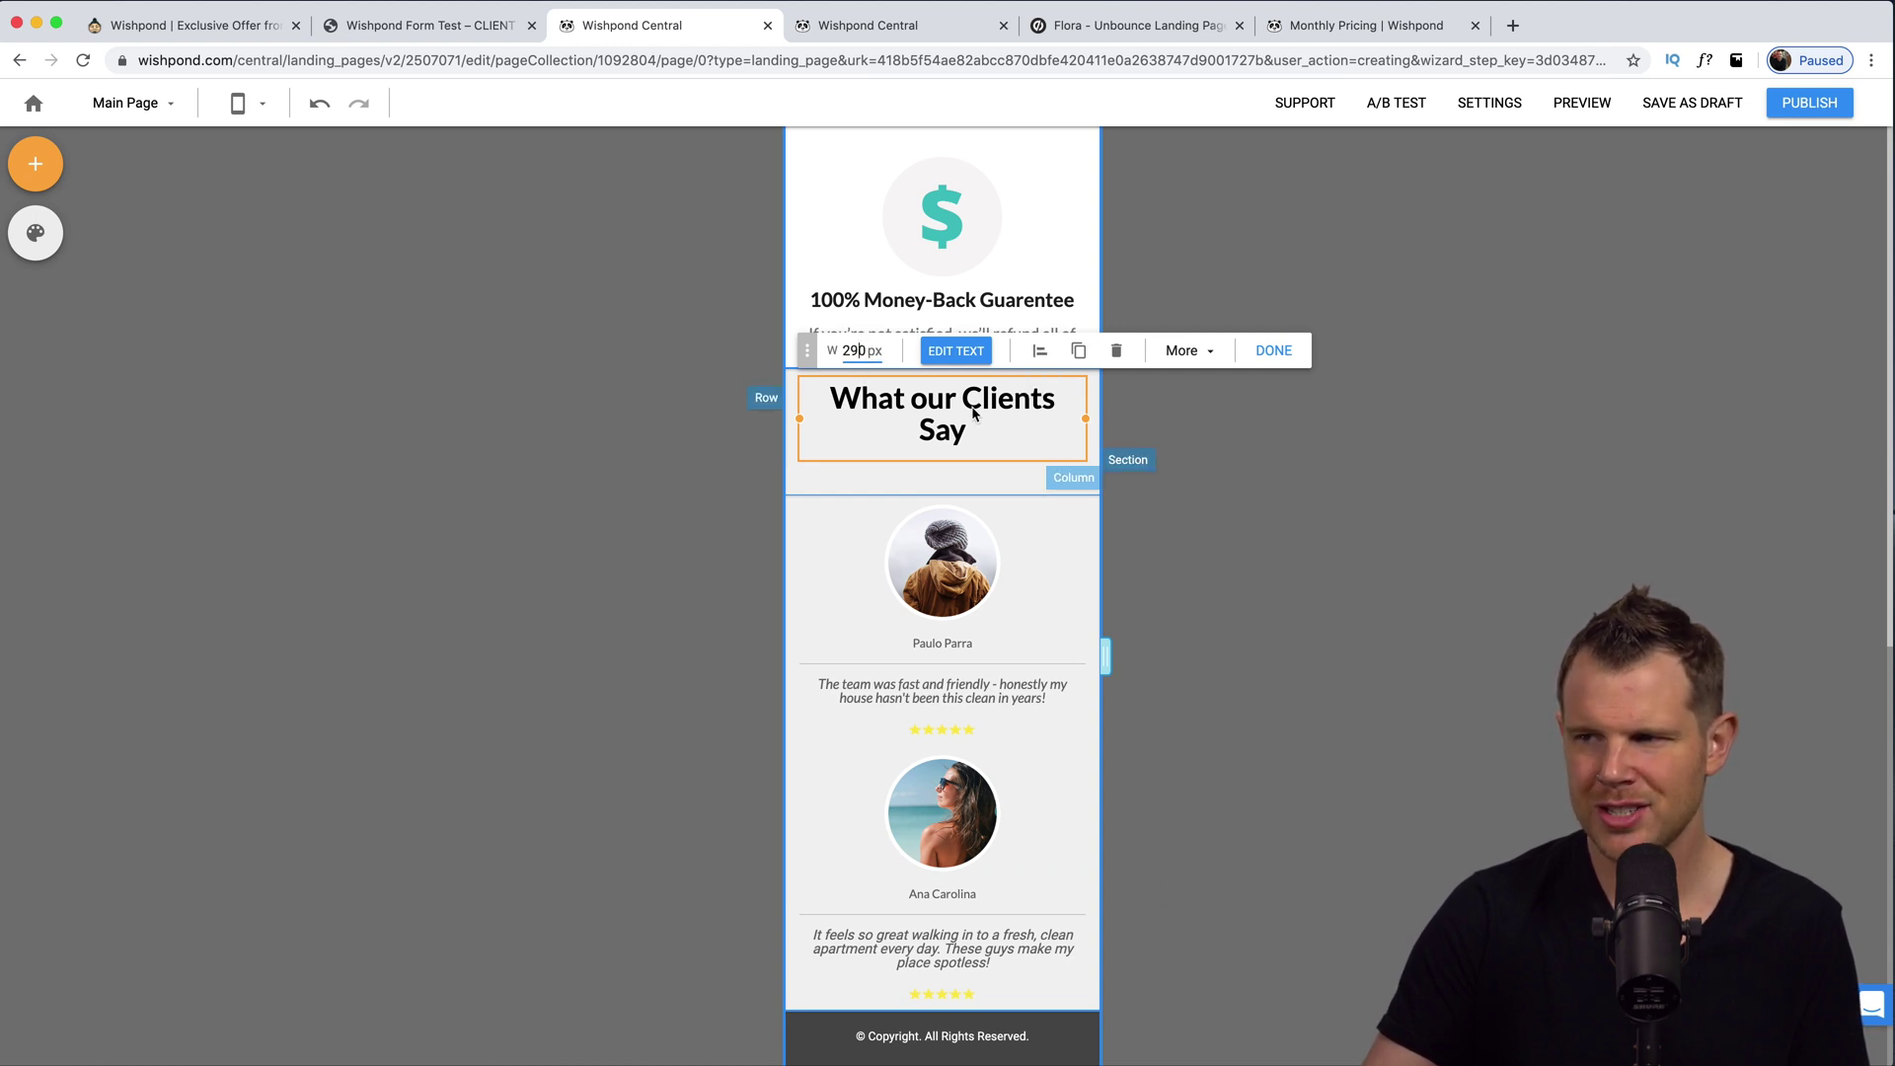
Edit the What our Clients Say heading's text and set its font size to 26.
scroll(955, 602, up, 2)
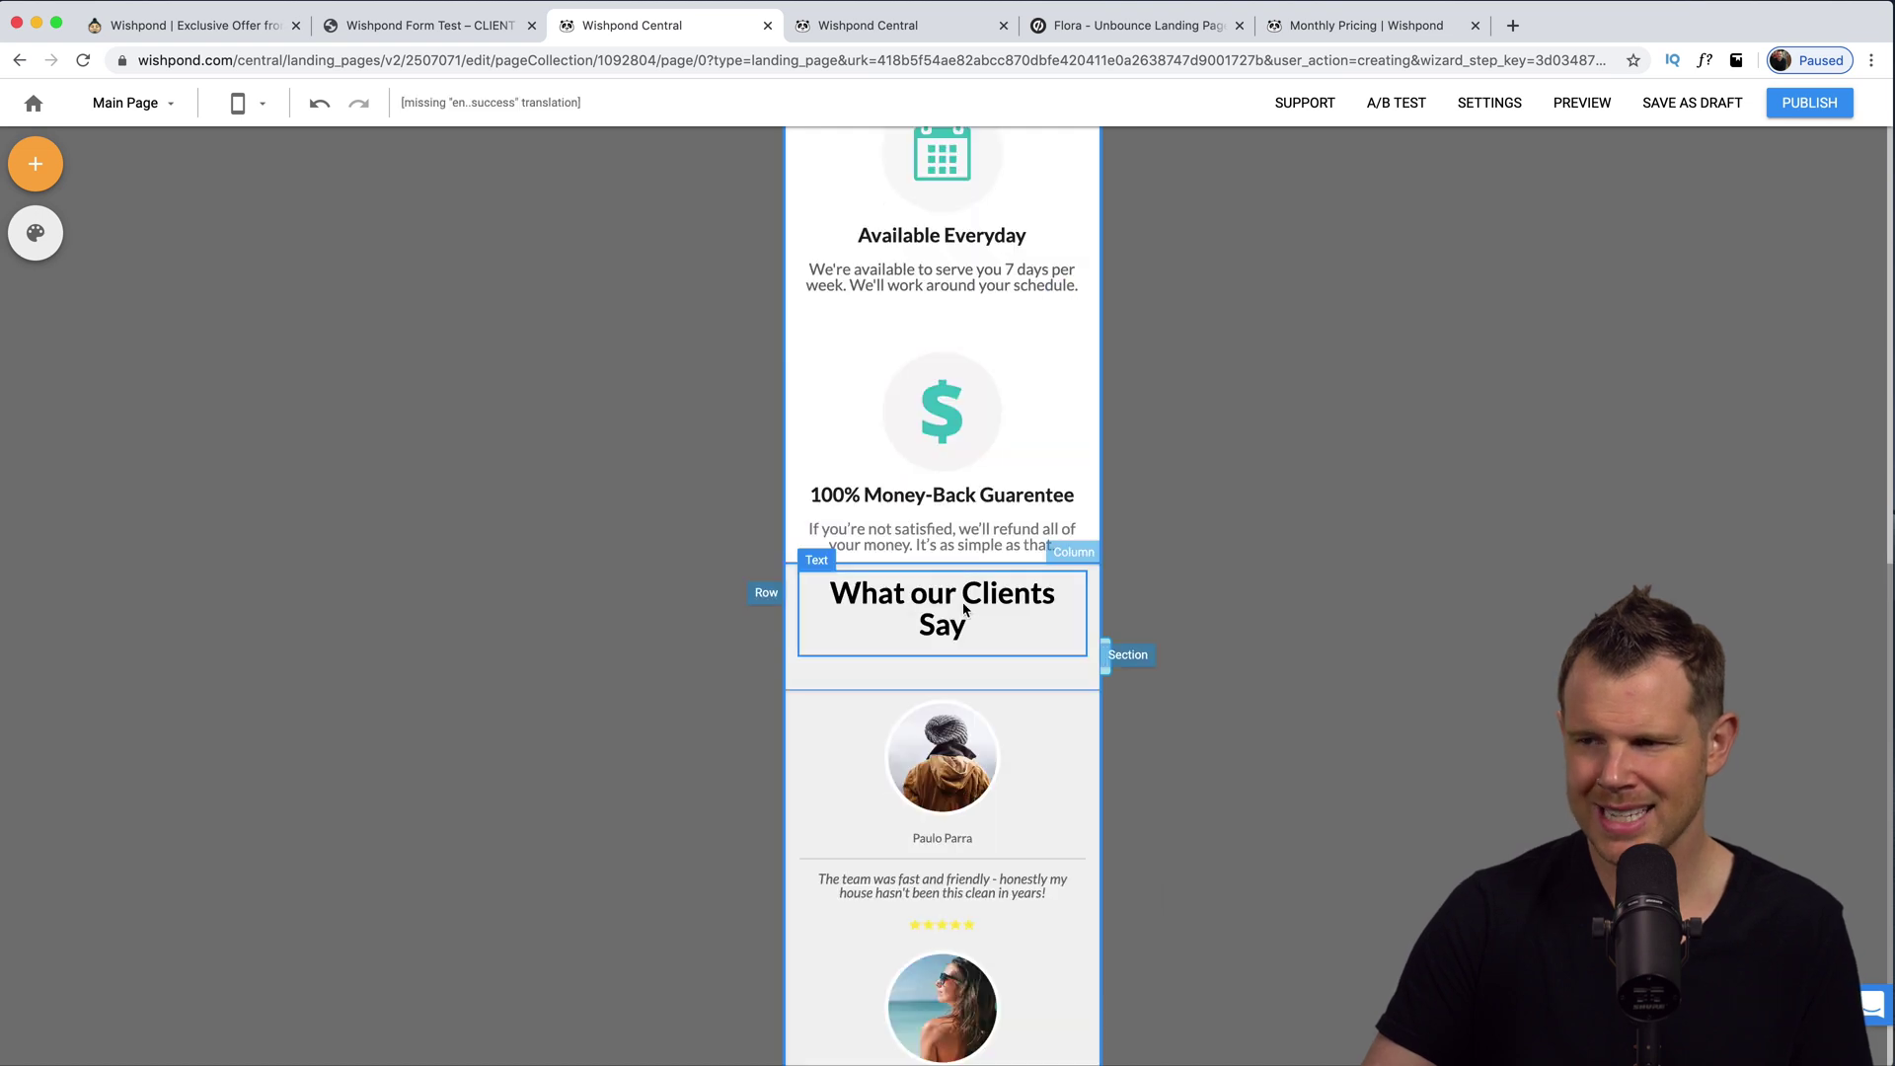
click(938, 612)
click(956, 543)
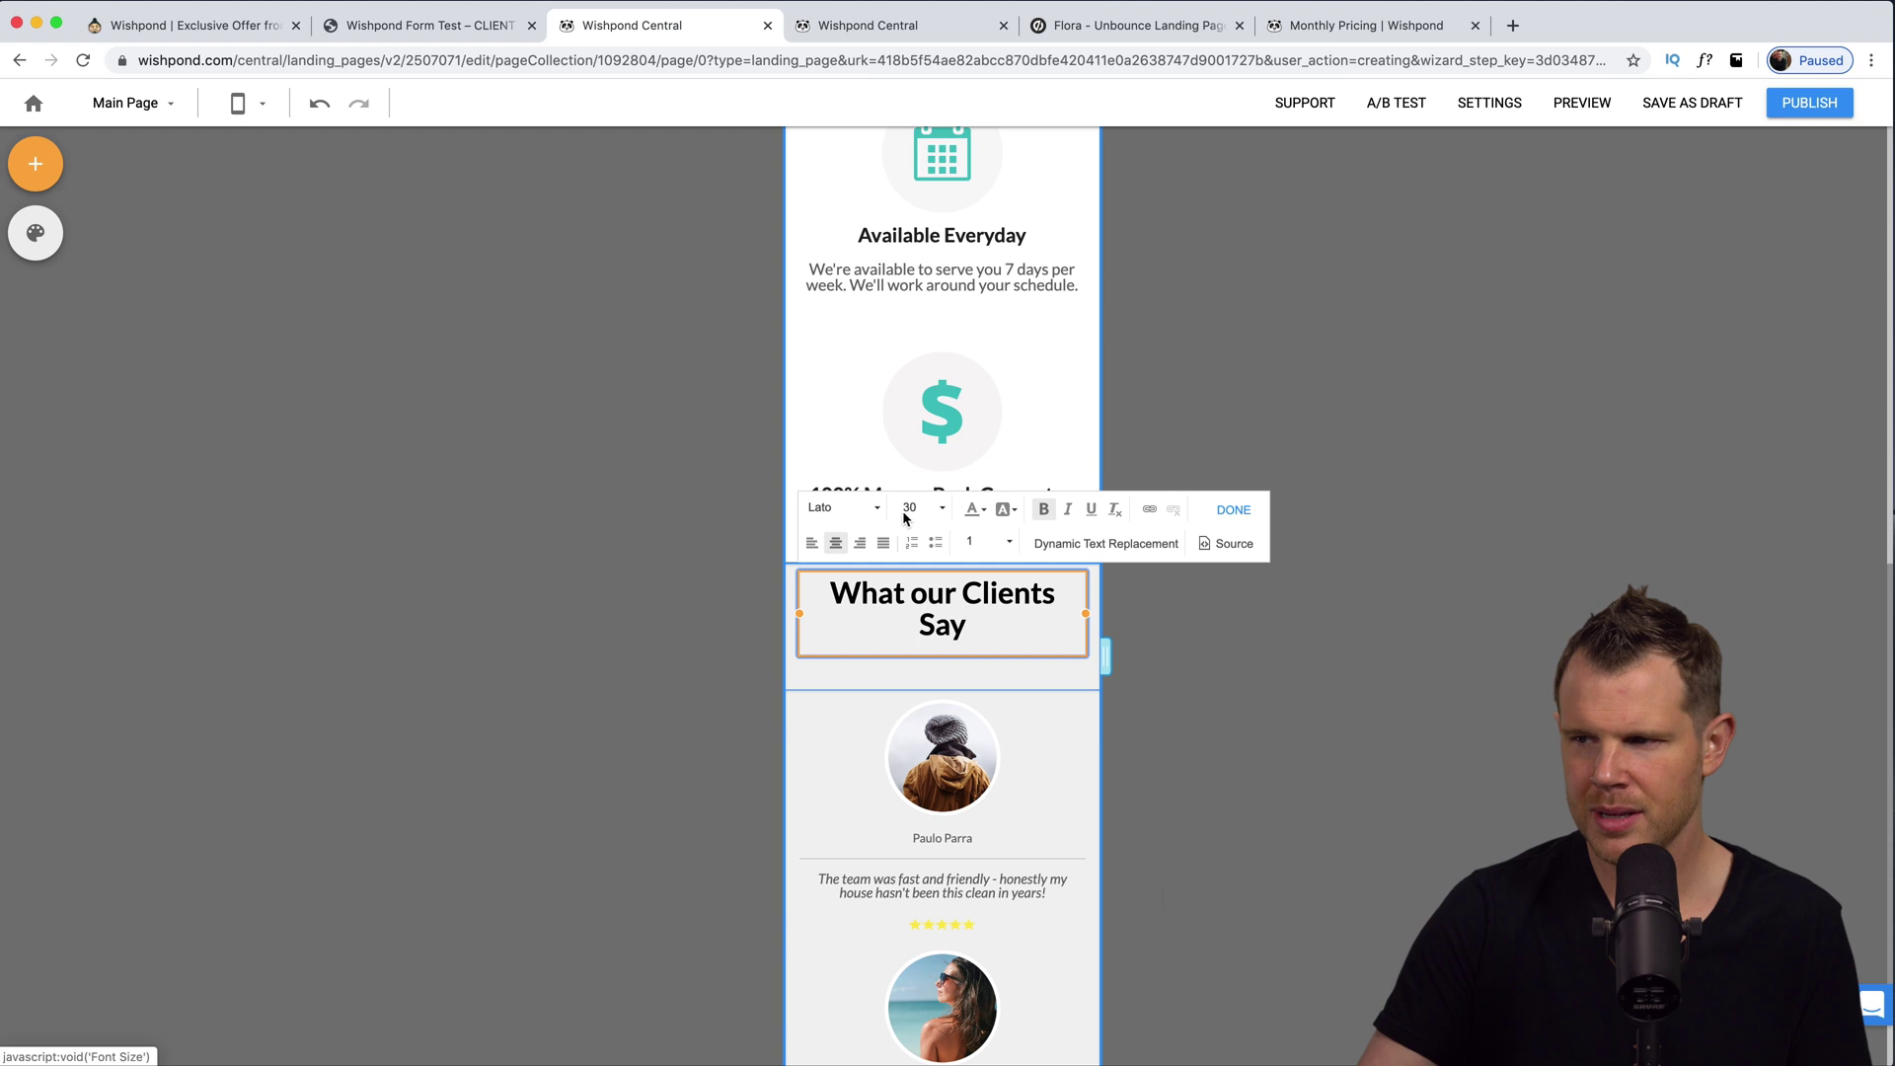
click(940, 509)
scroll(944, 587, up, 2)
click(943, 592)
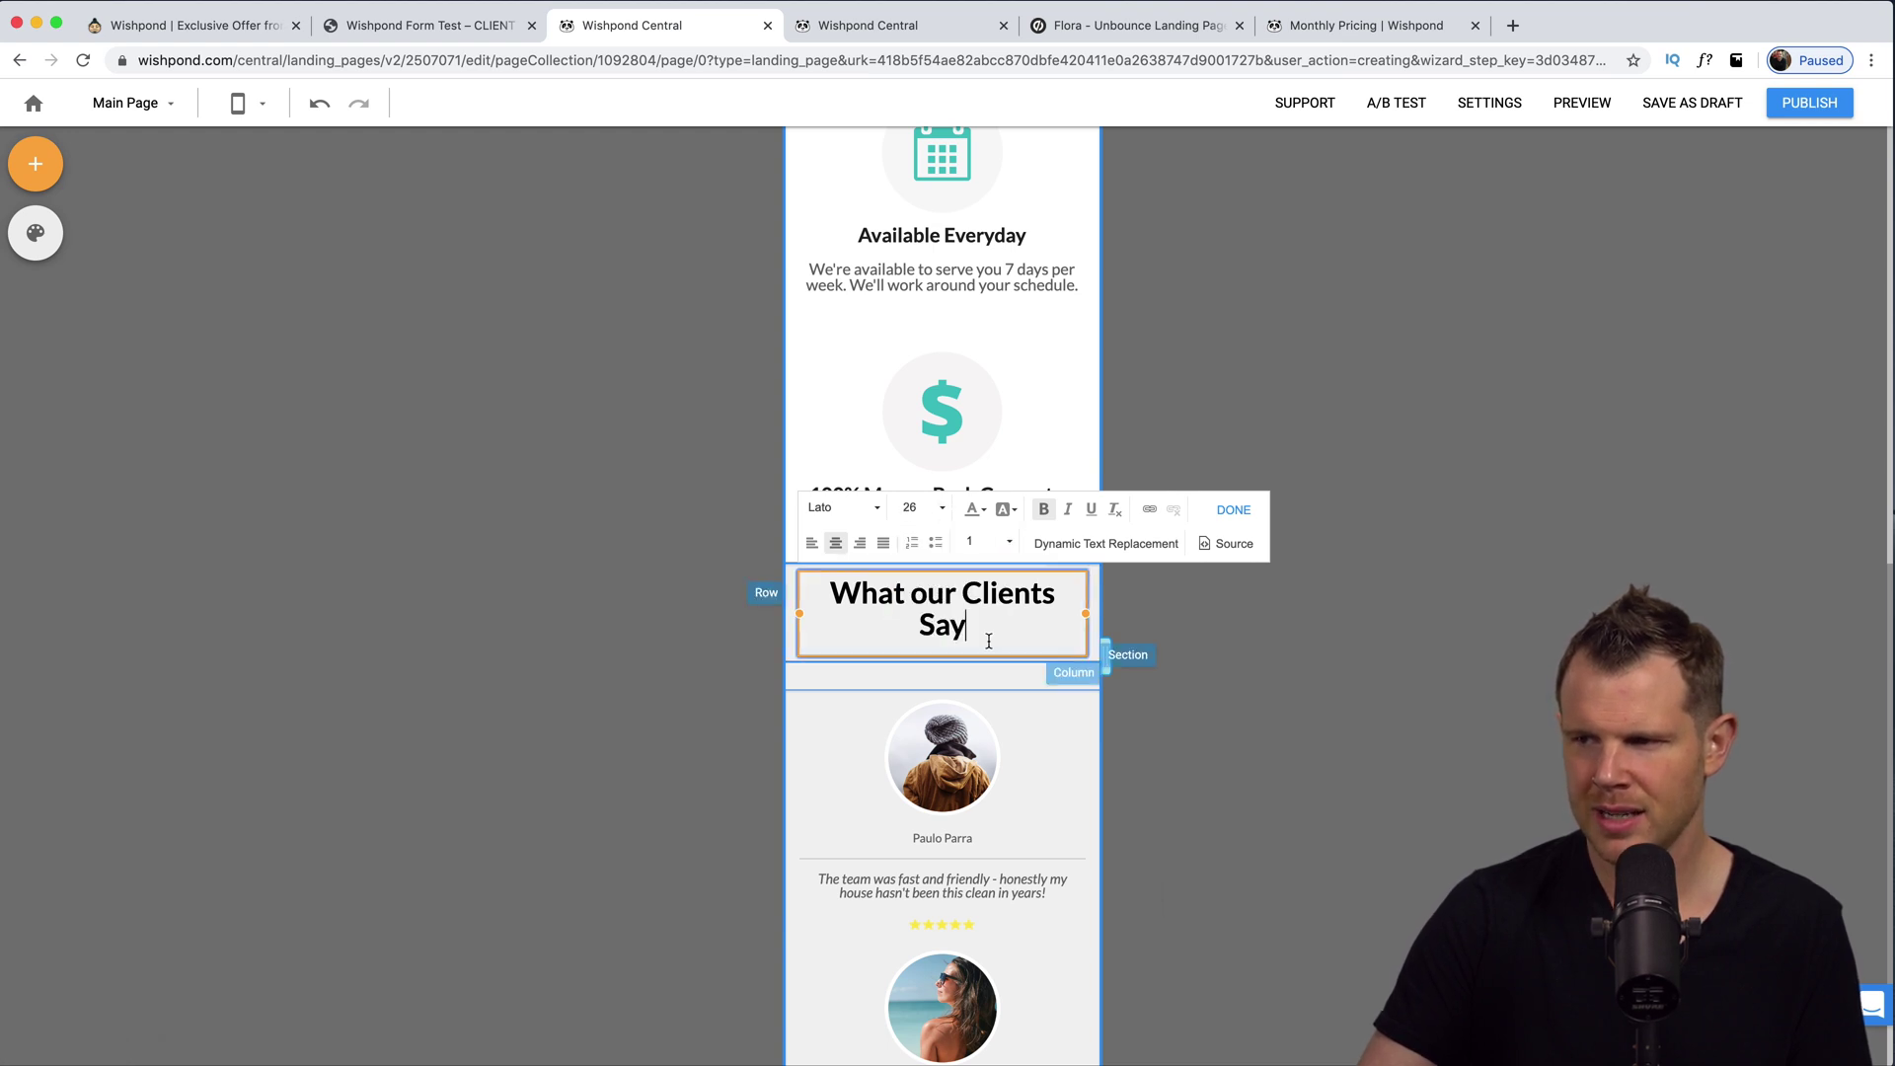
Select the whole heading, set it to size 24, finish editing, then undo the last edit.
drag(992, 624, 827, 588)
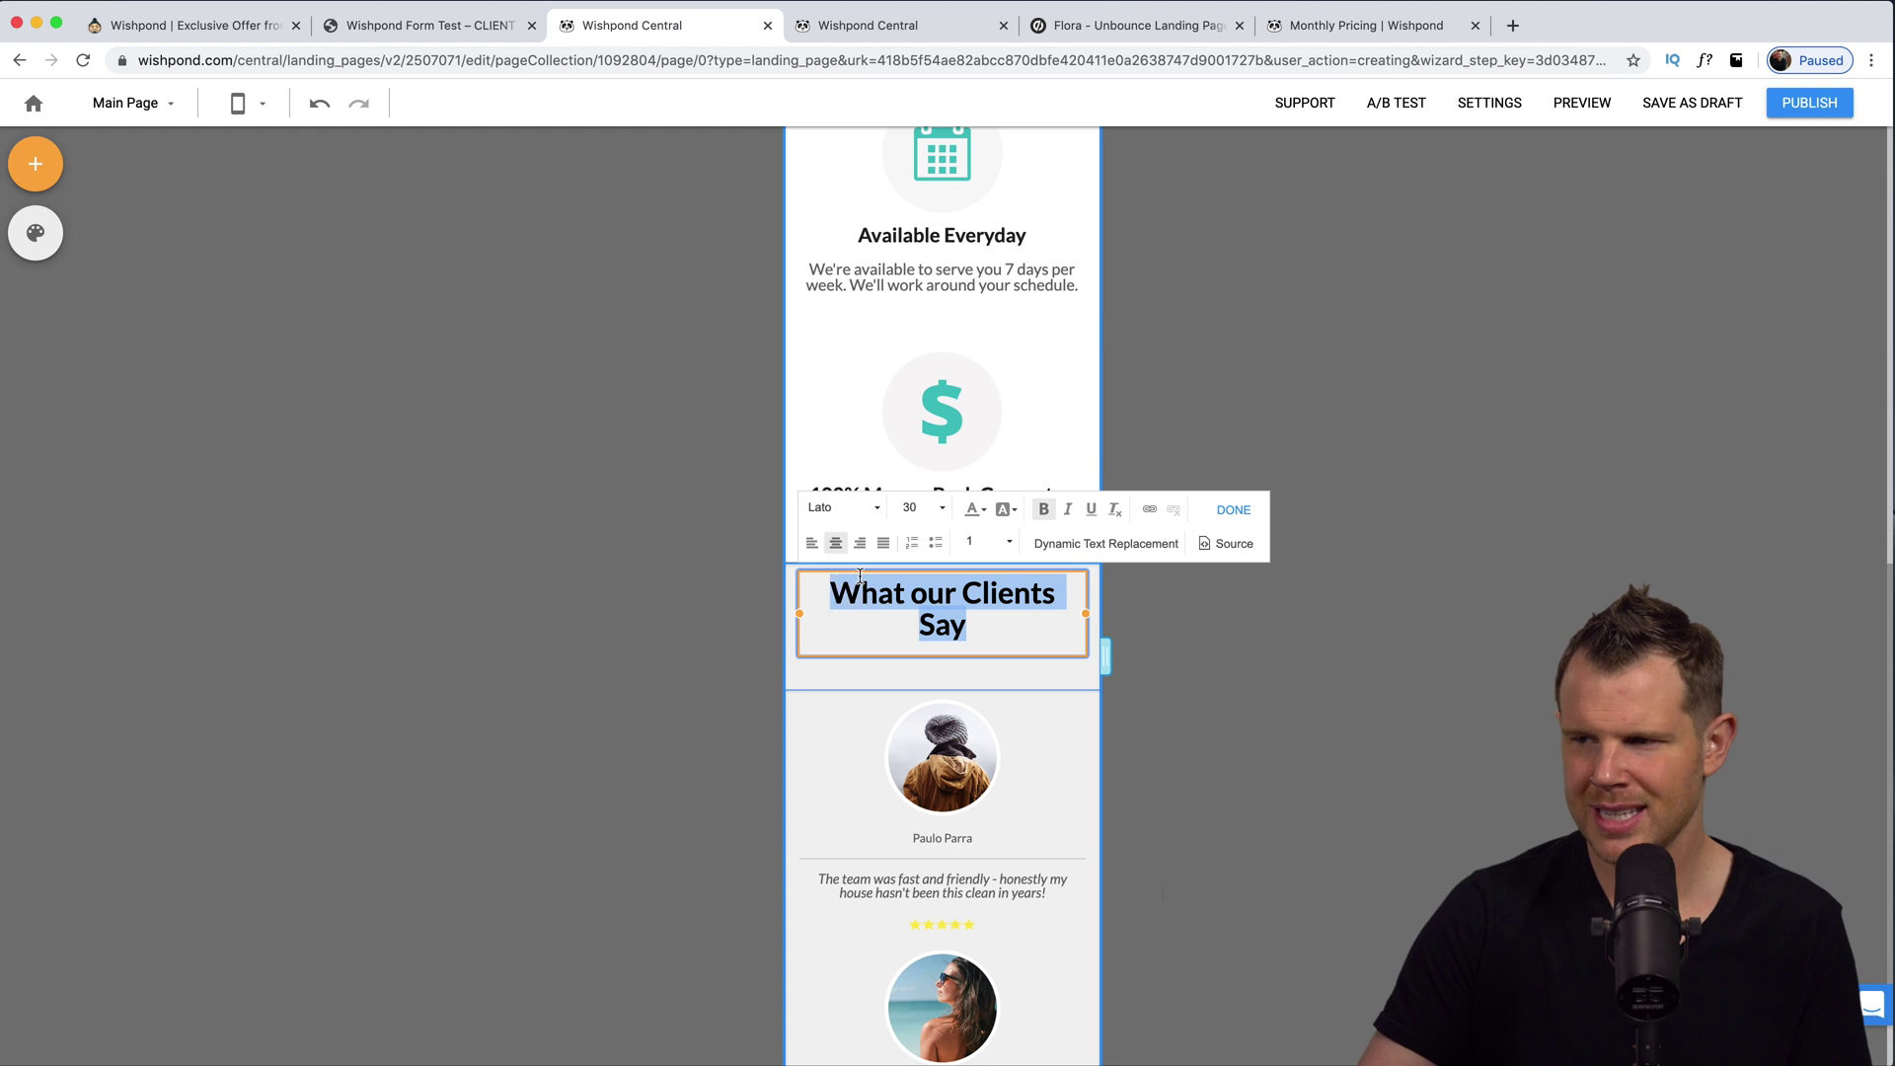
click(944, 510)
scroll(937, 563, up, 2)
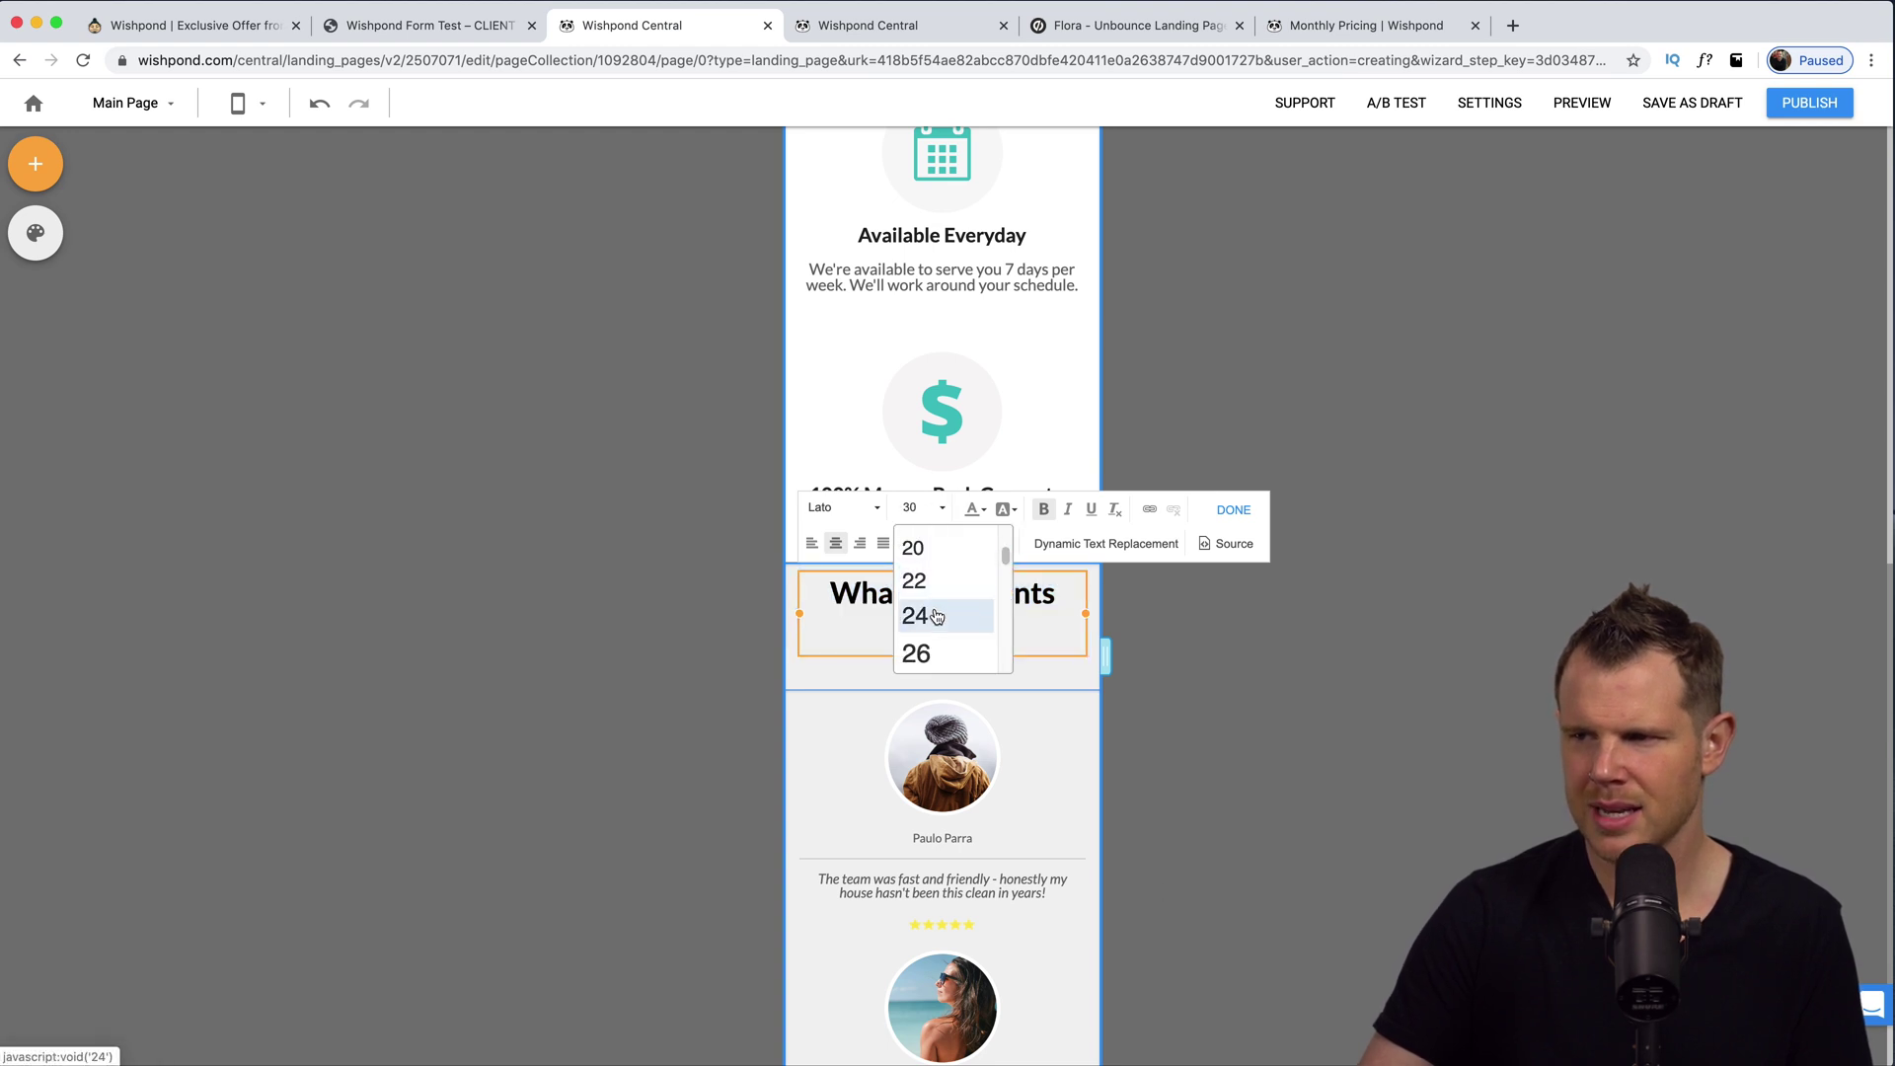
click(935, 613)
click(1179, 612)
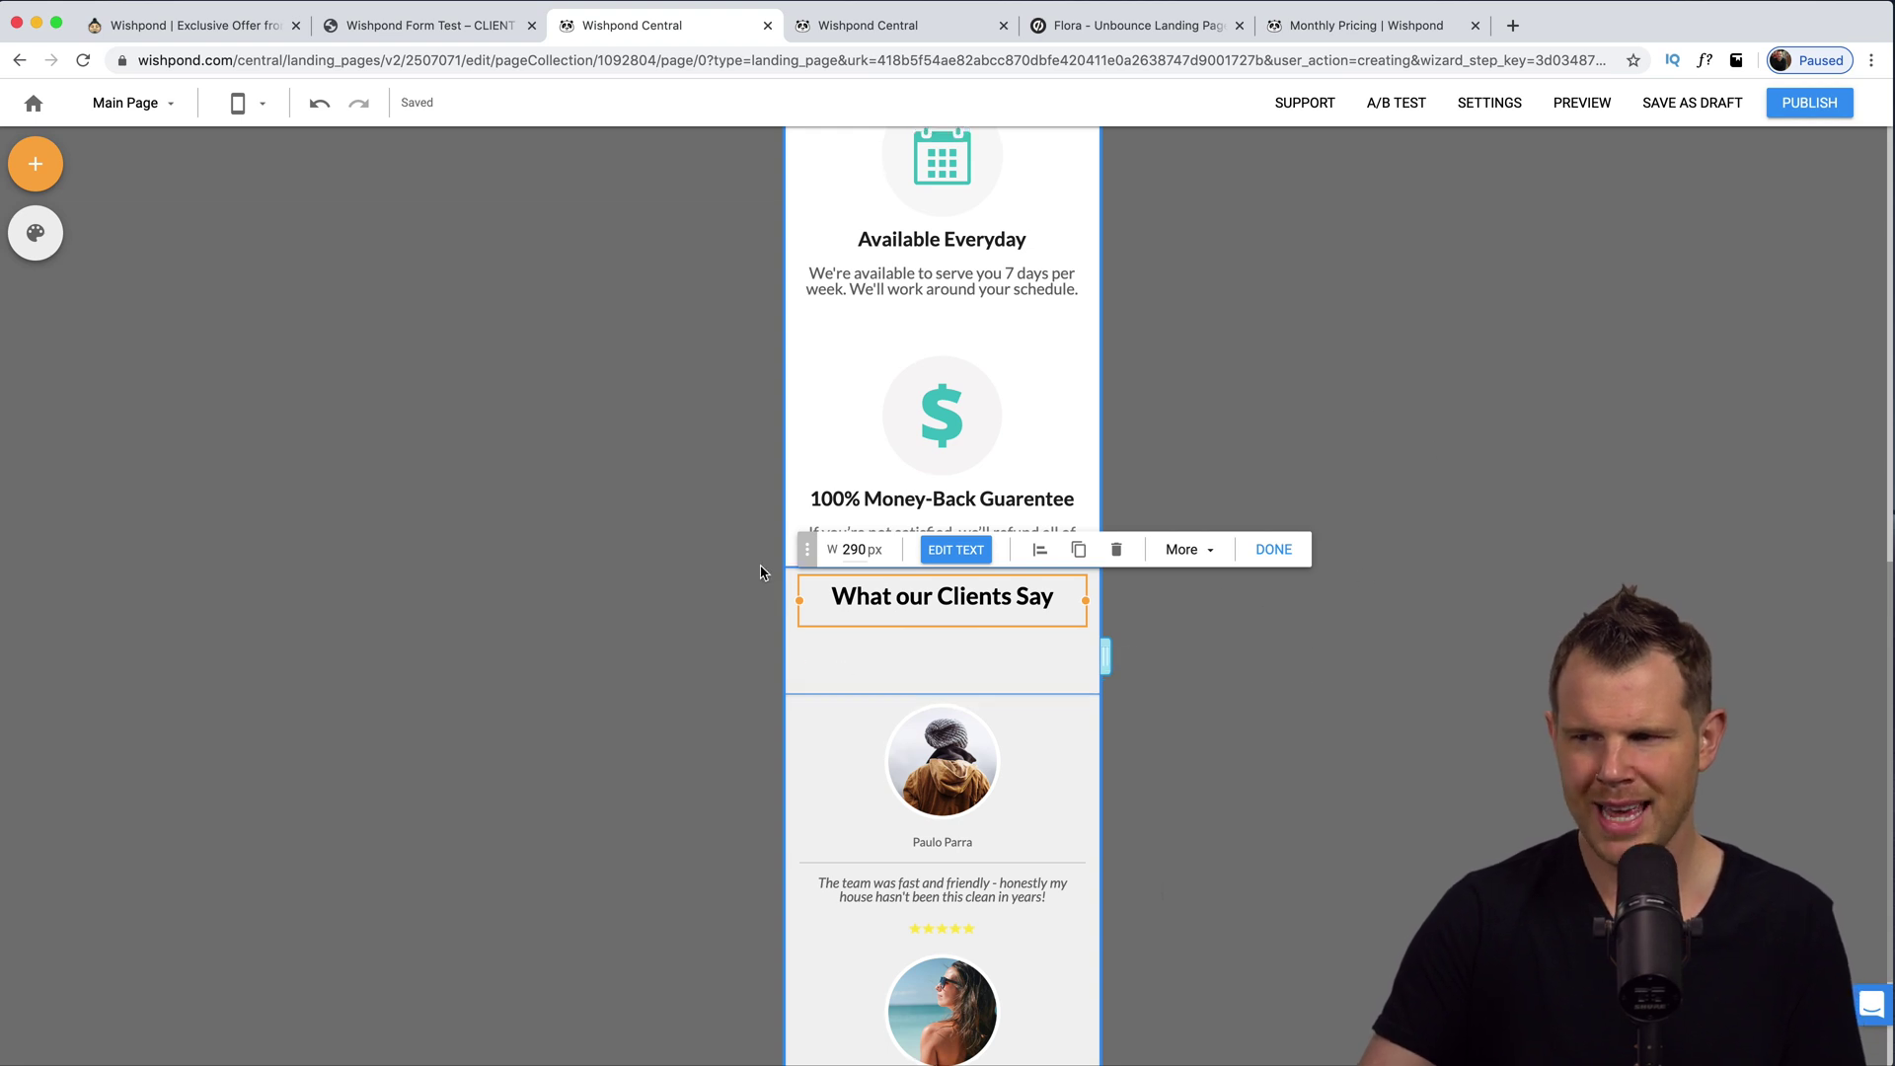
click(1275, 550)
key(super+z)
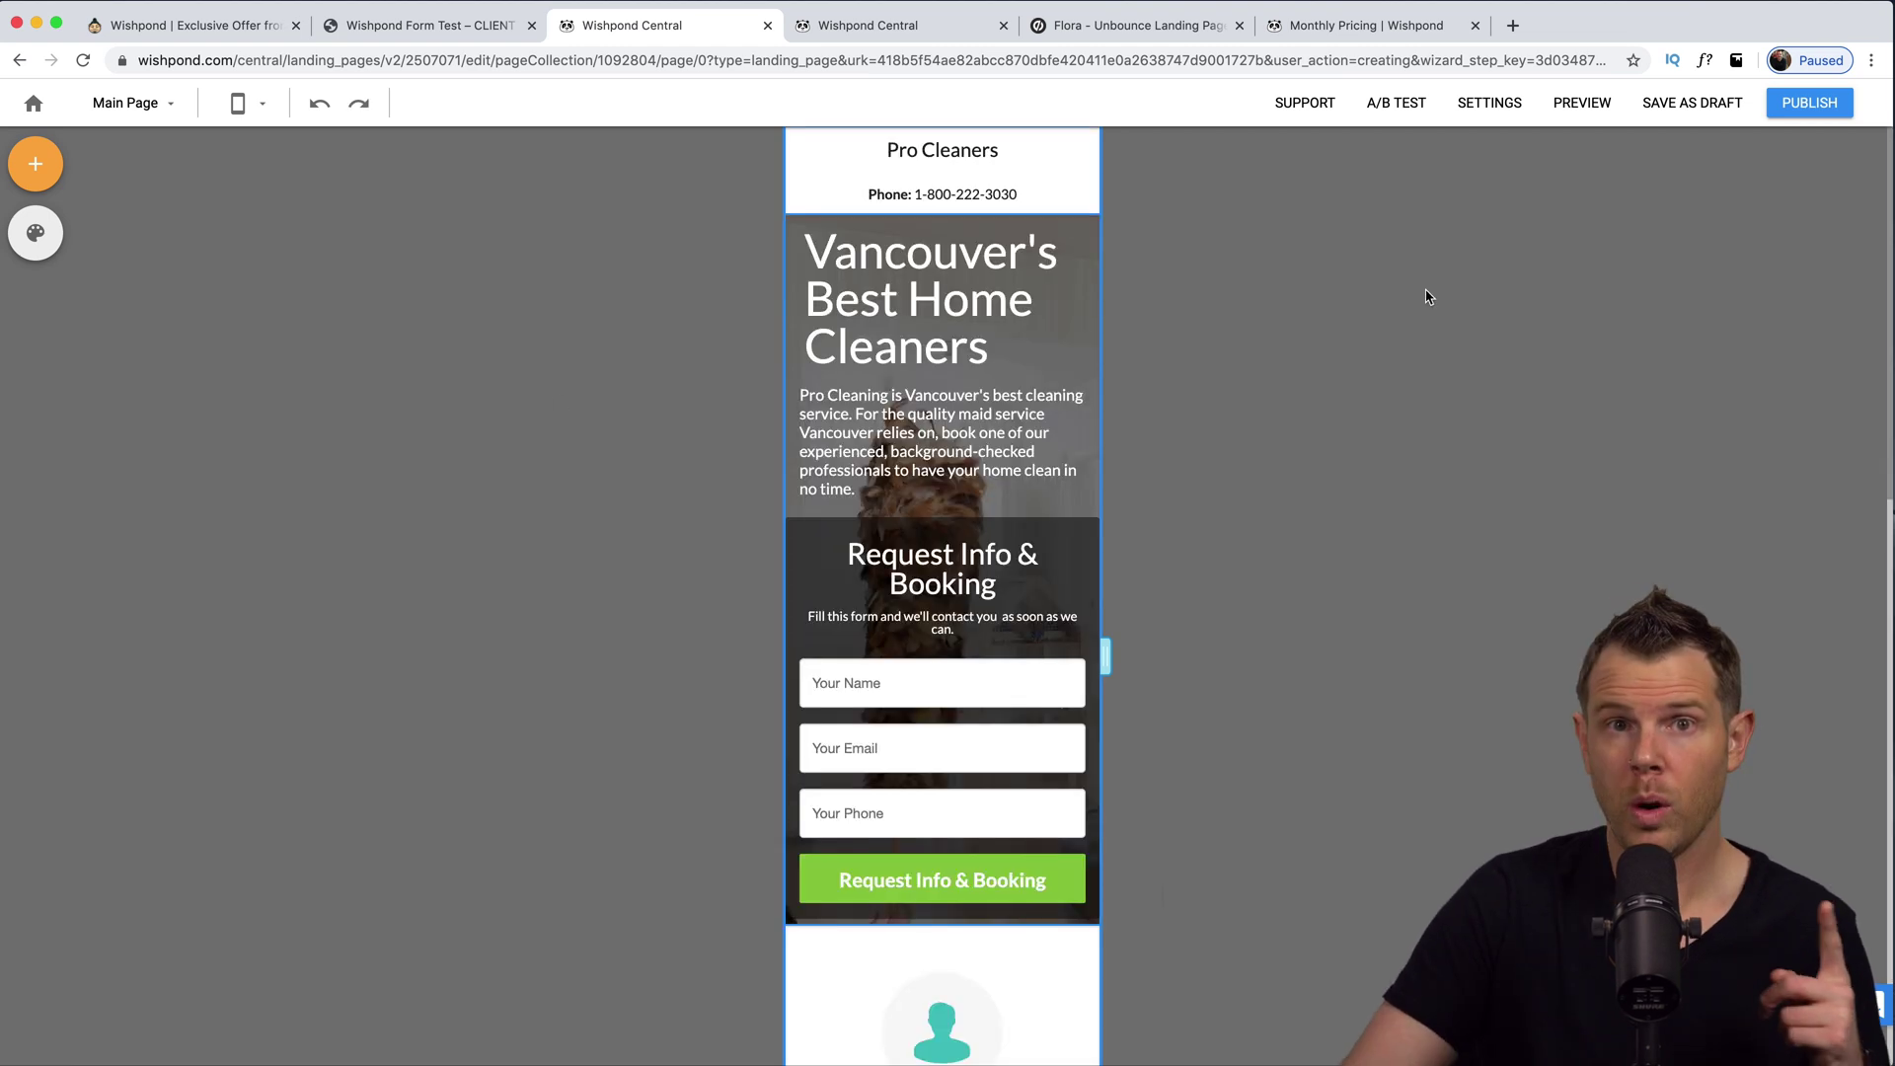
click(1396, 109)
click(1402, 153)
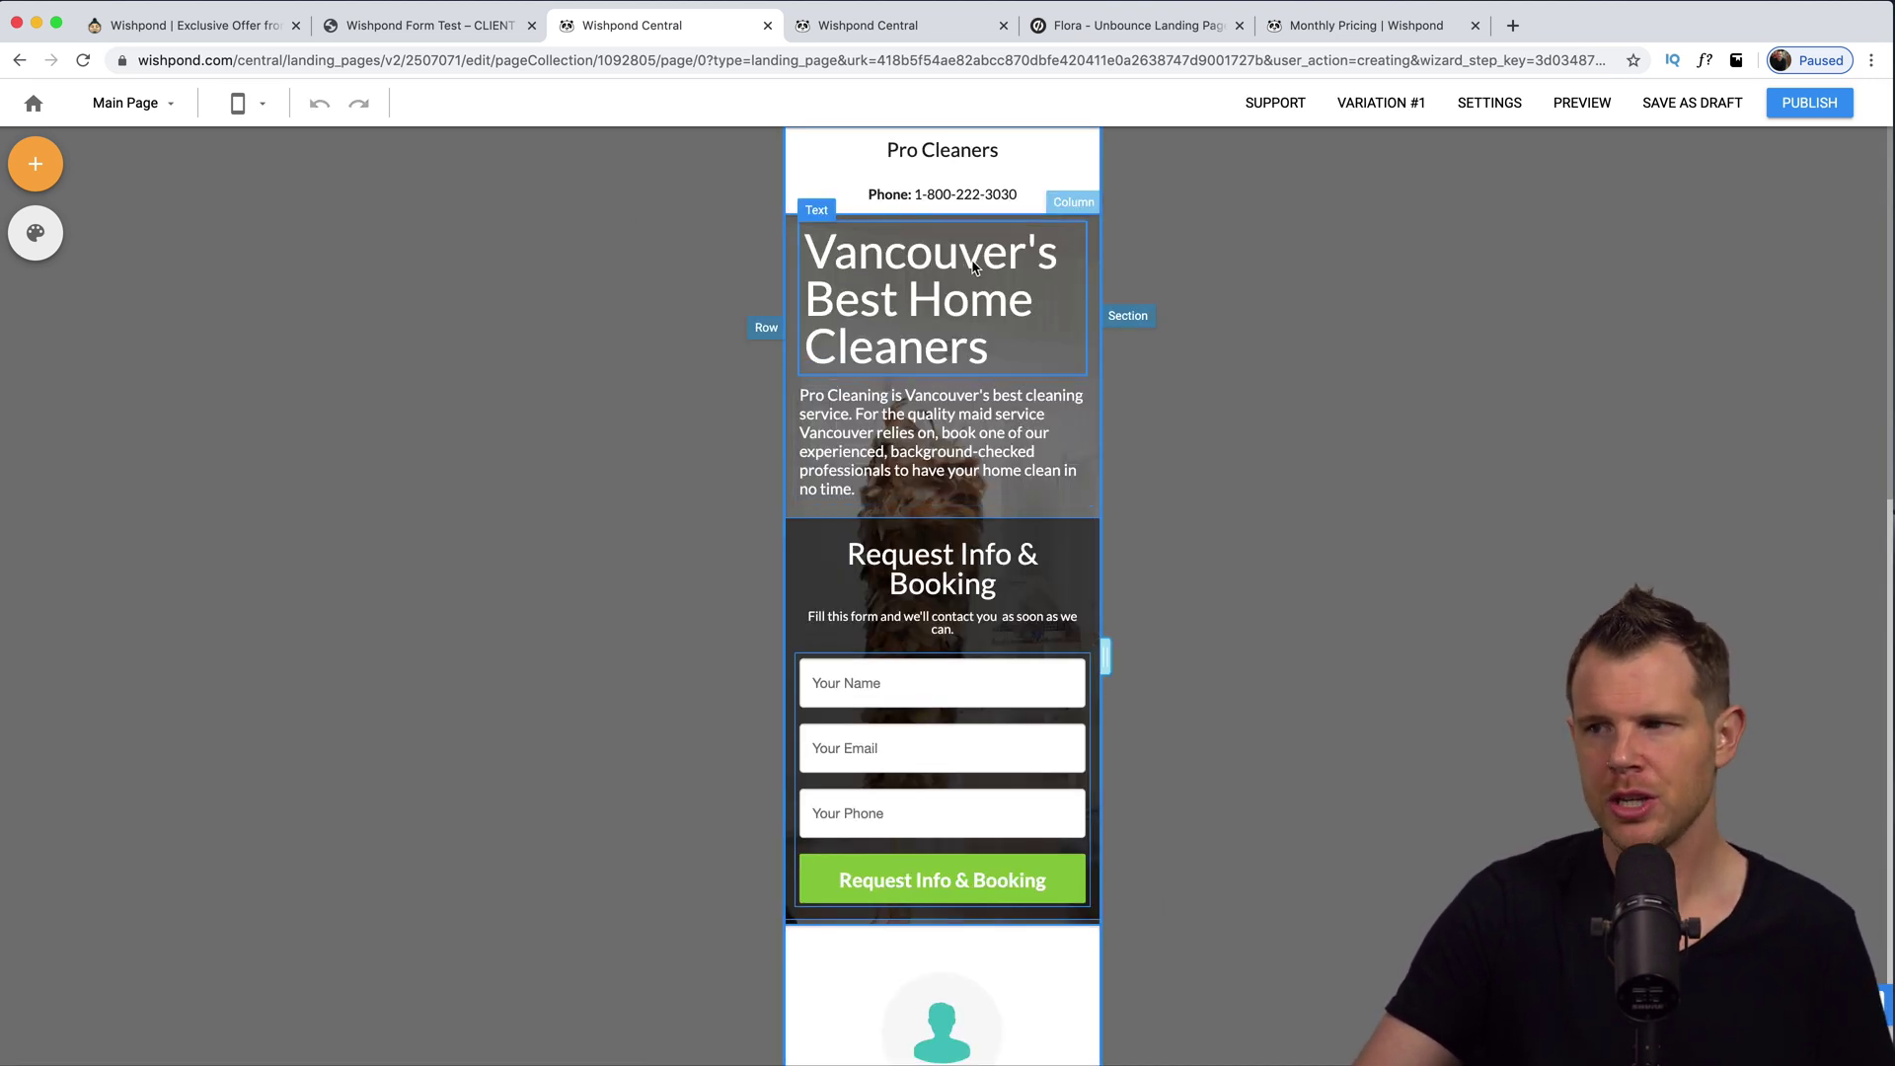
click(1389, 111)
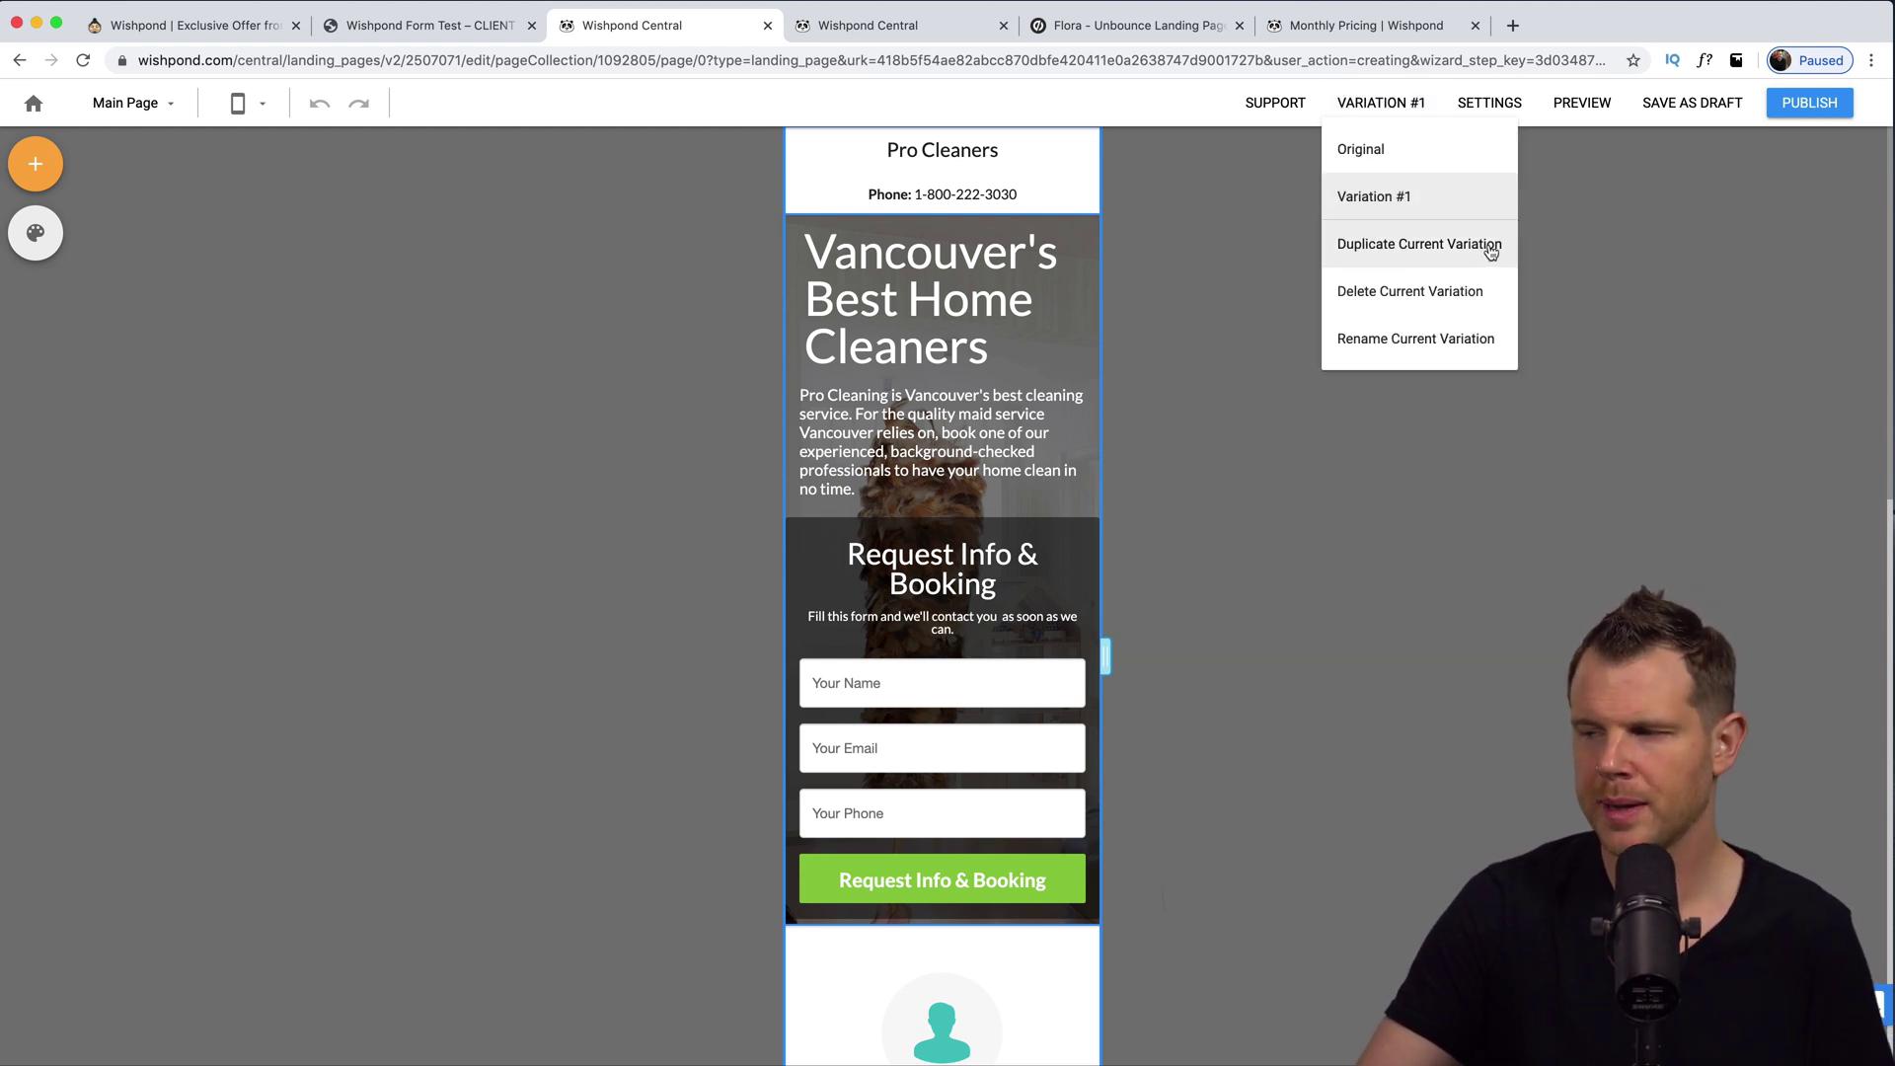
click(1382, 297)
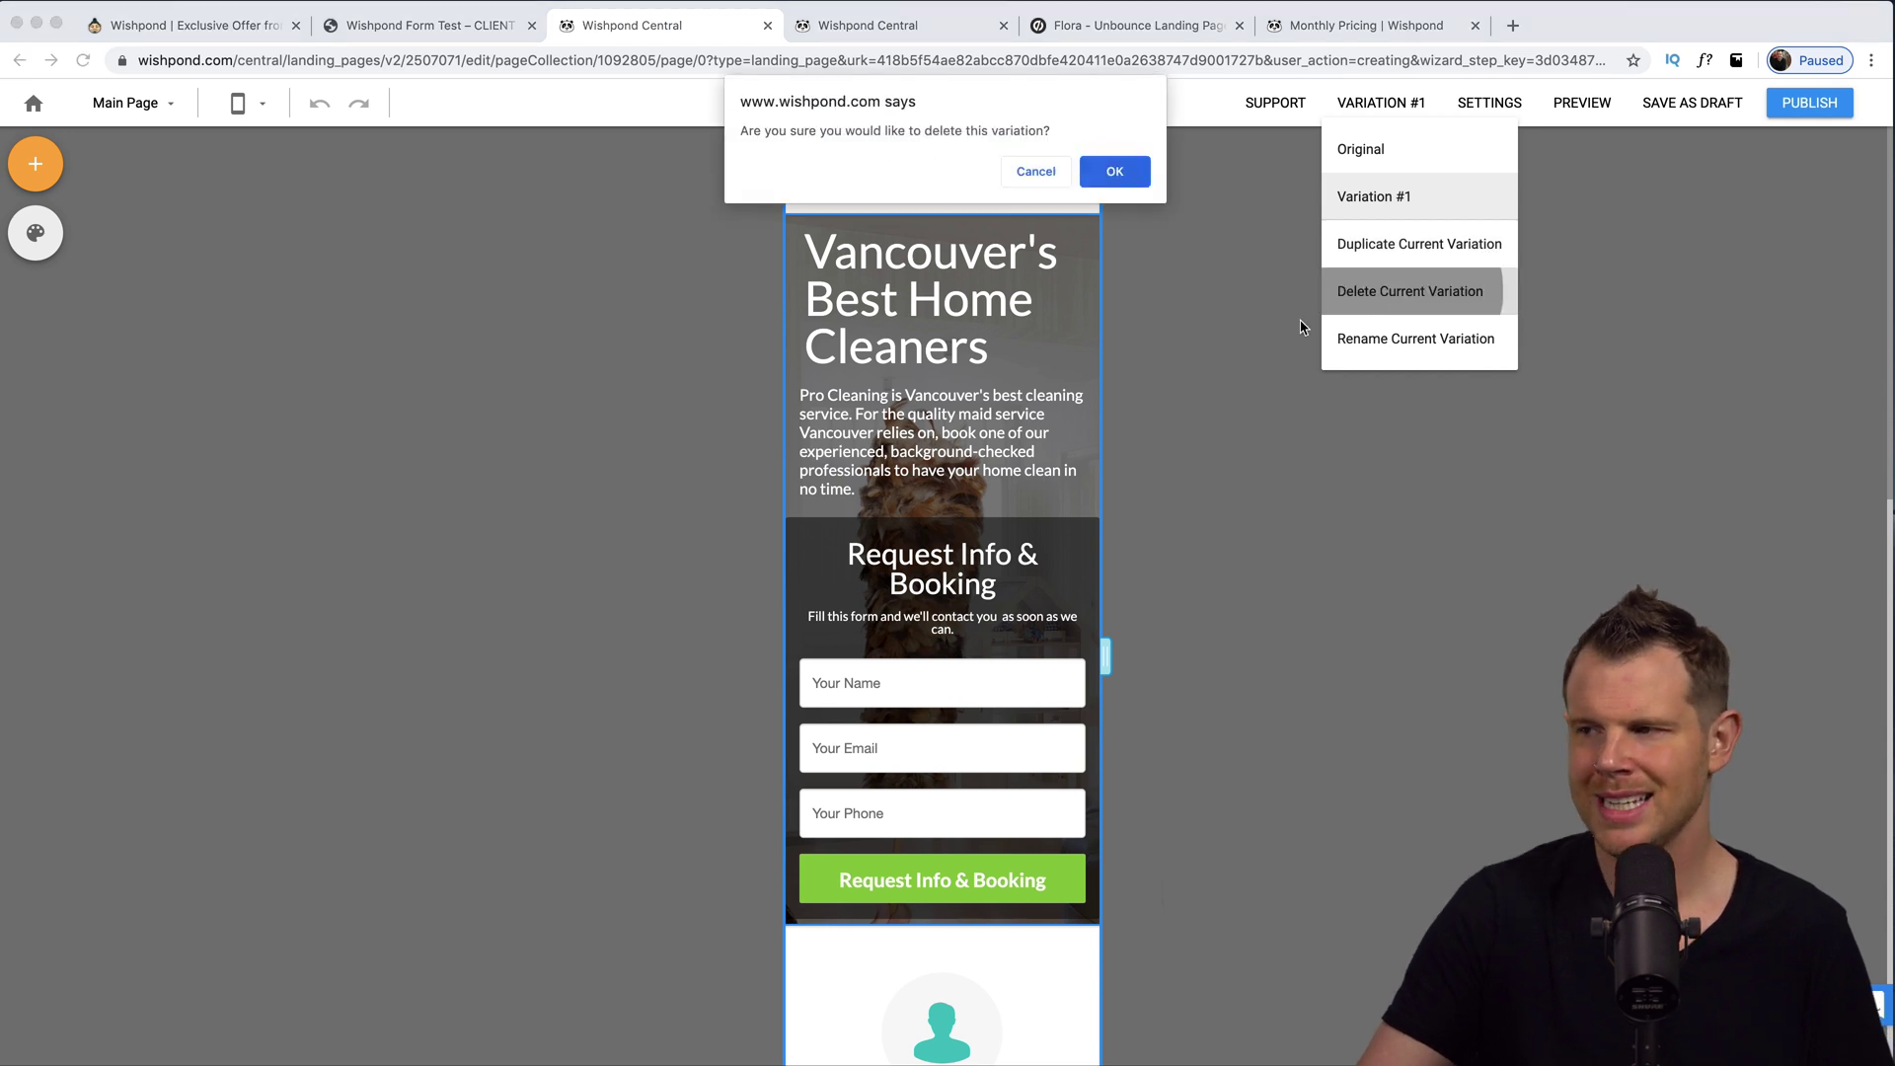
click(1115, 173)
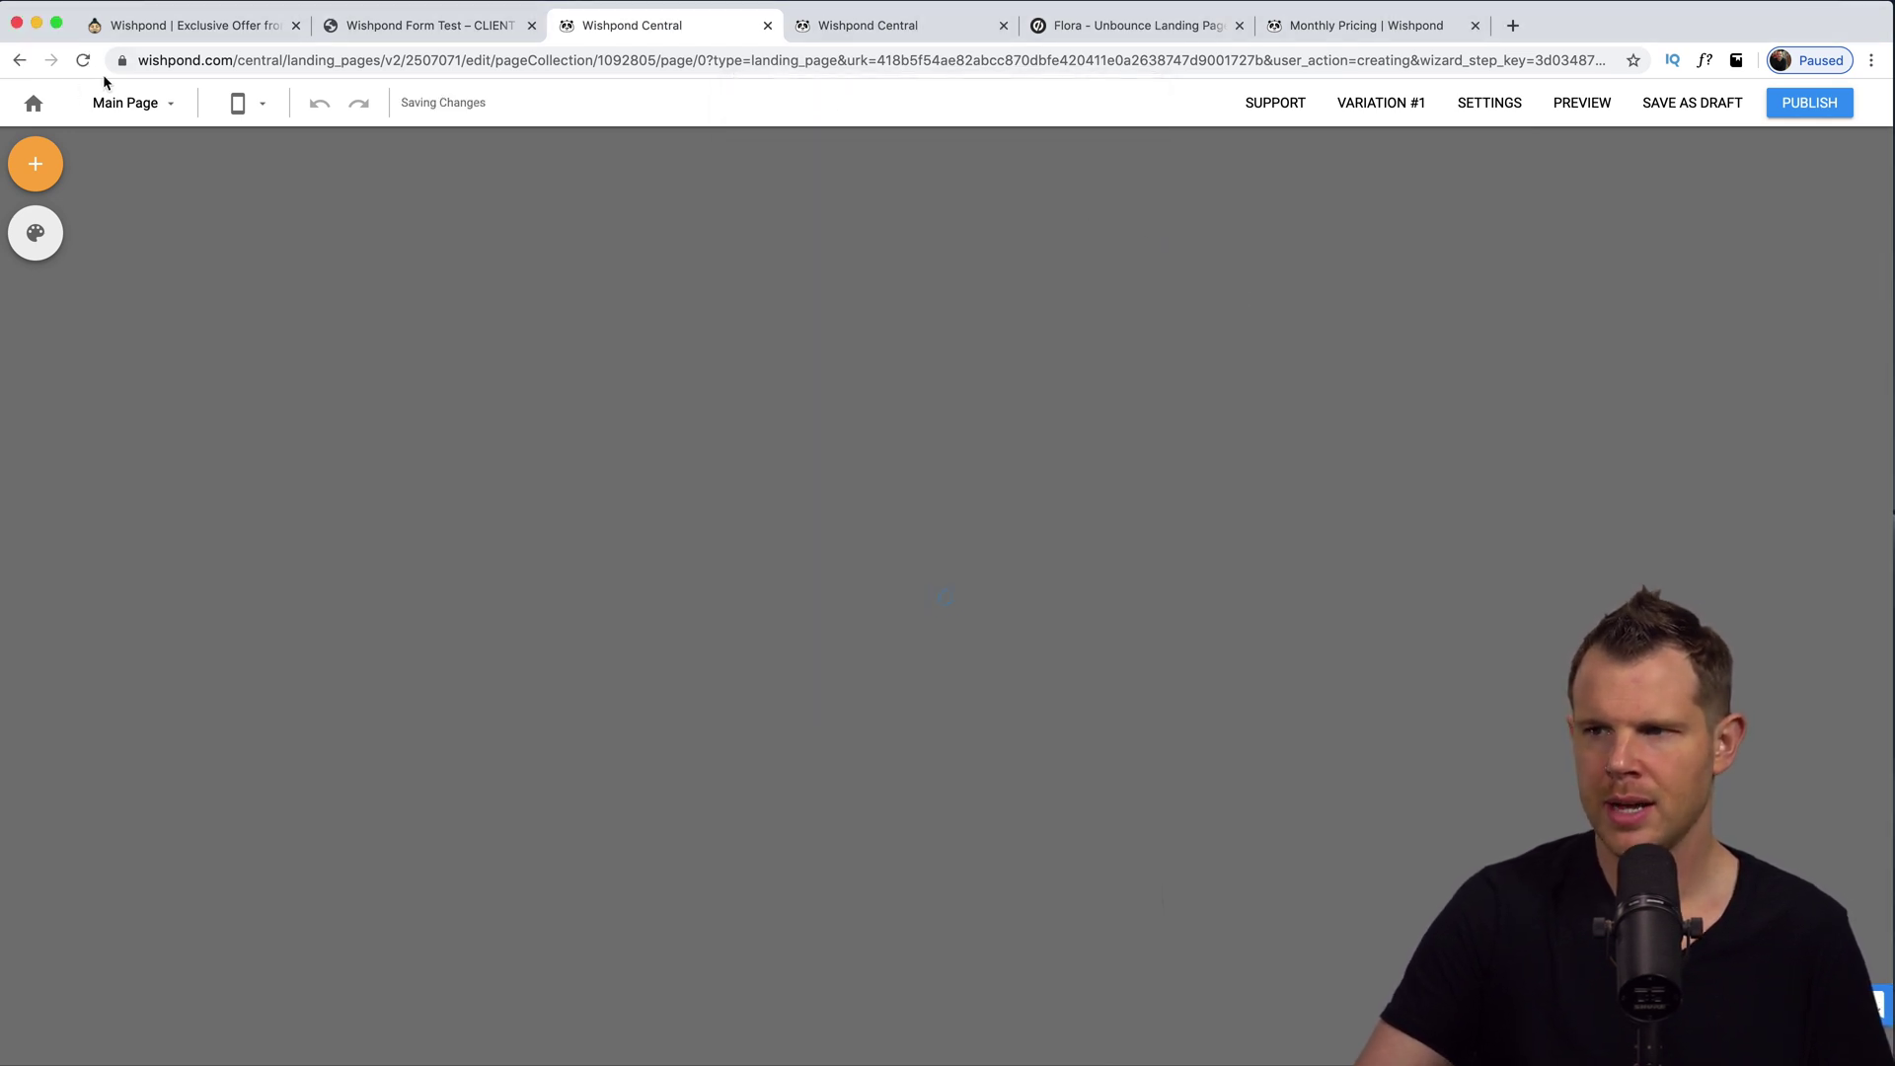
Publish the landing page, copy its live link, and load it in a new tab.
click(1805, 106)
drag(792, 583, 1104, 587)
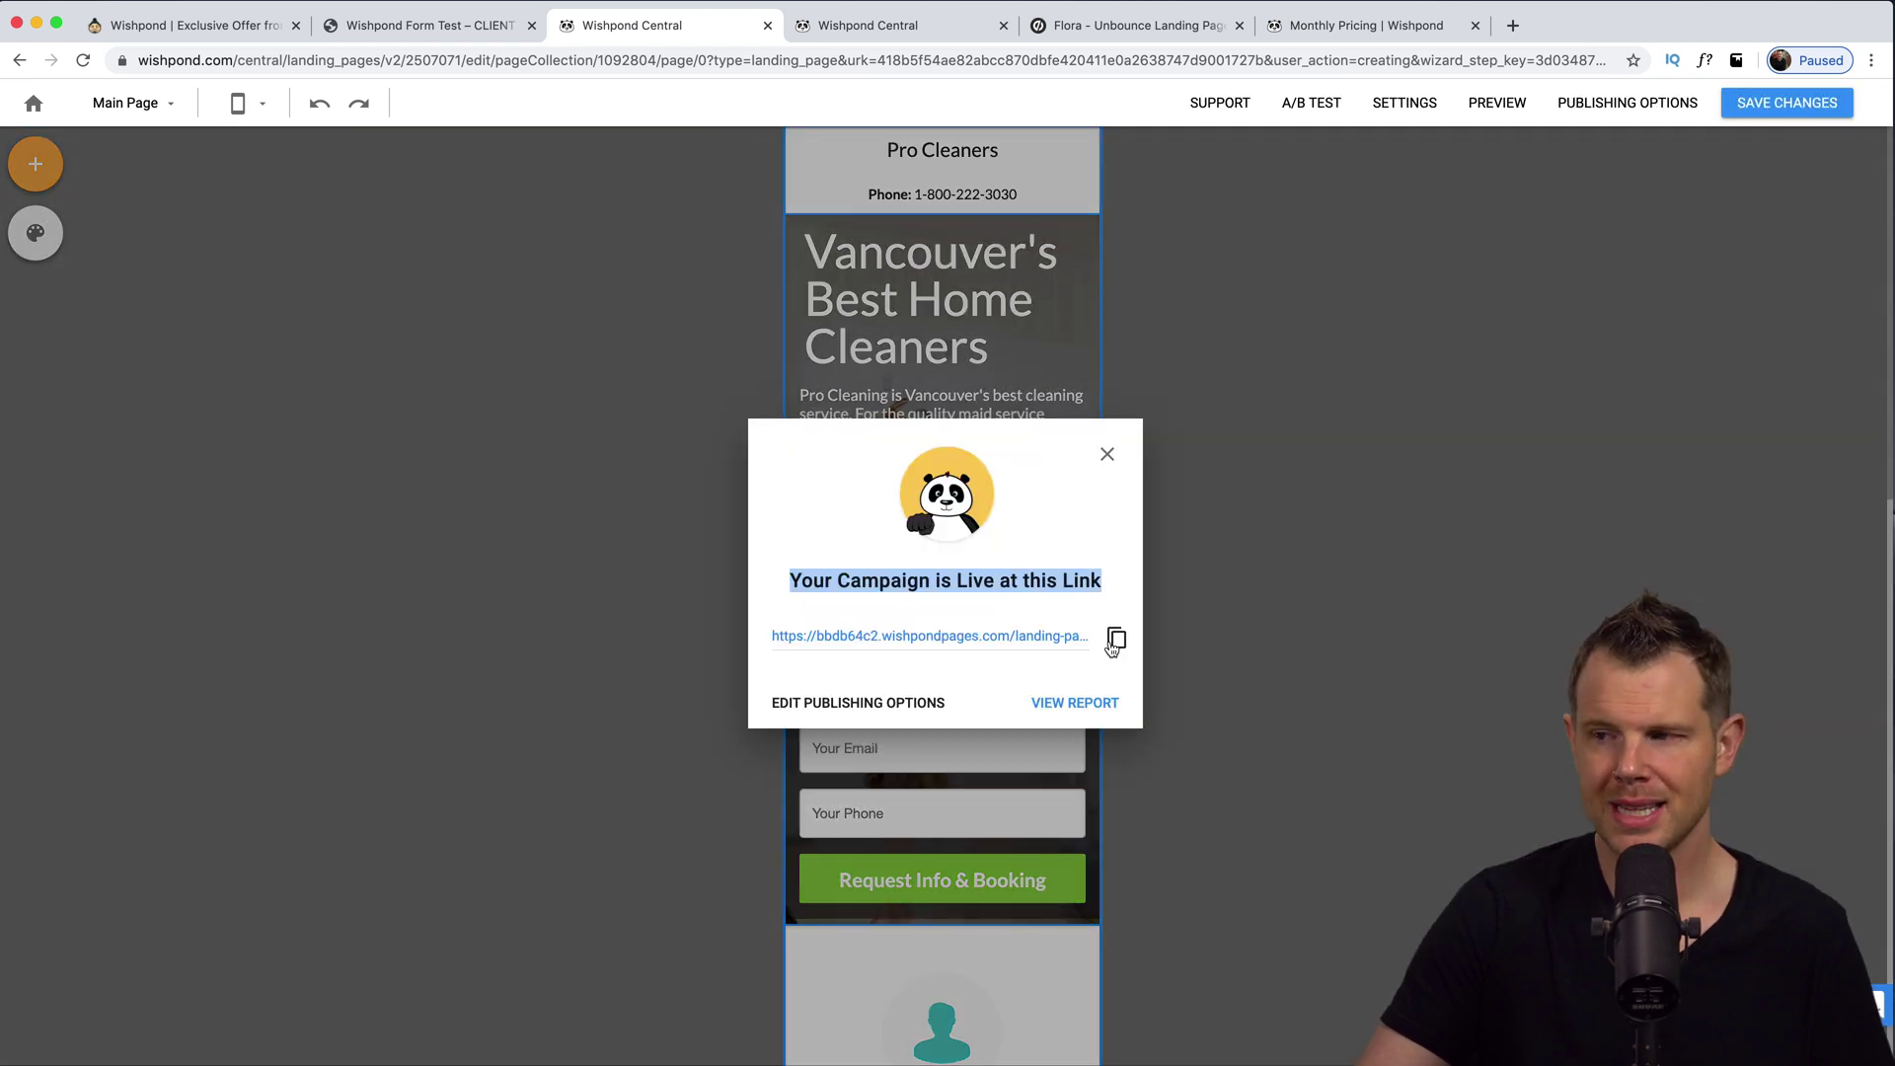
click(1119, 643)
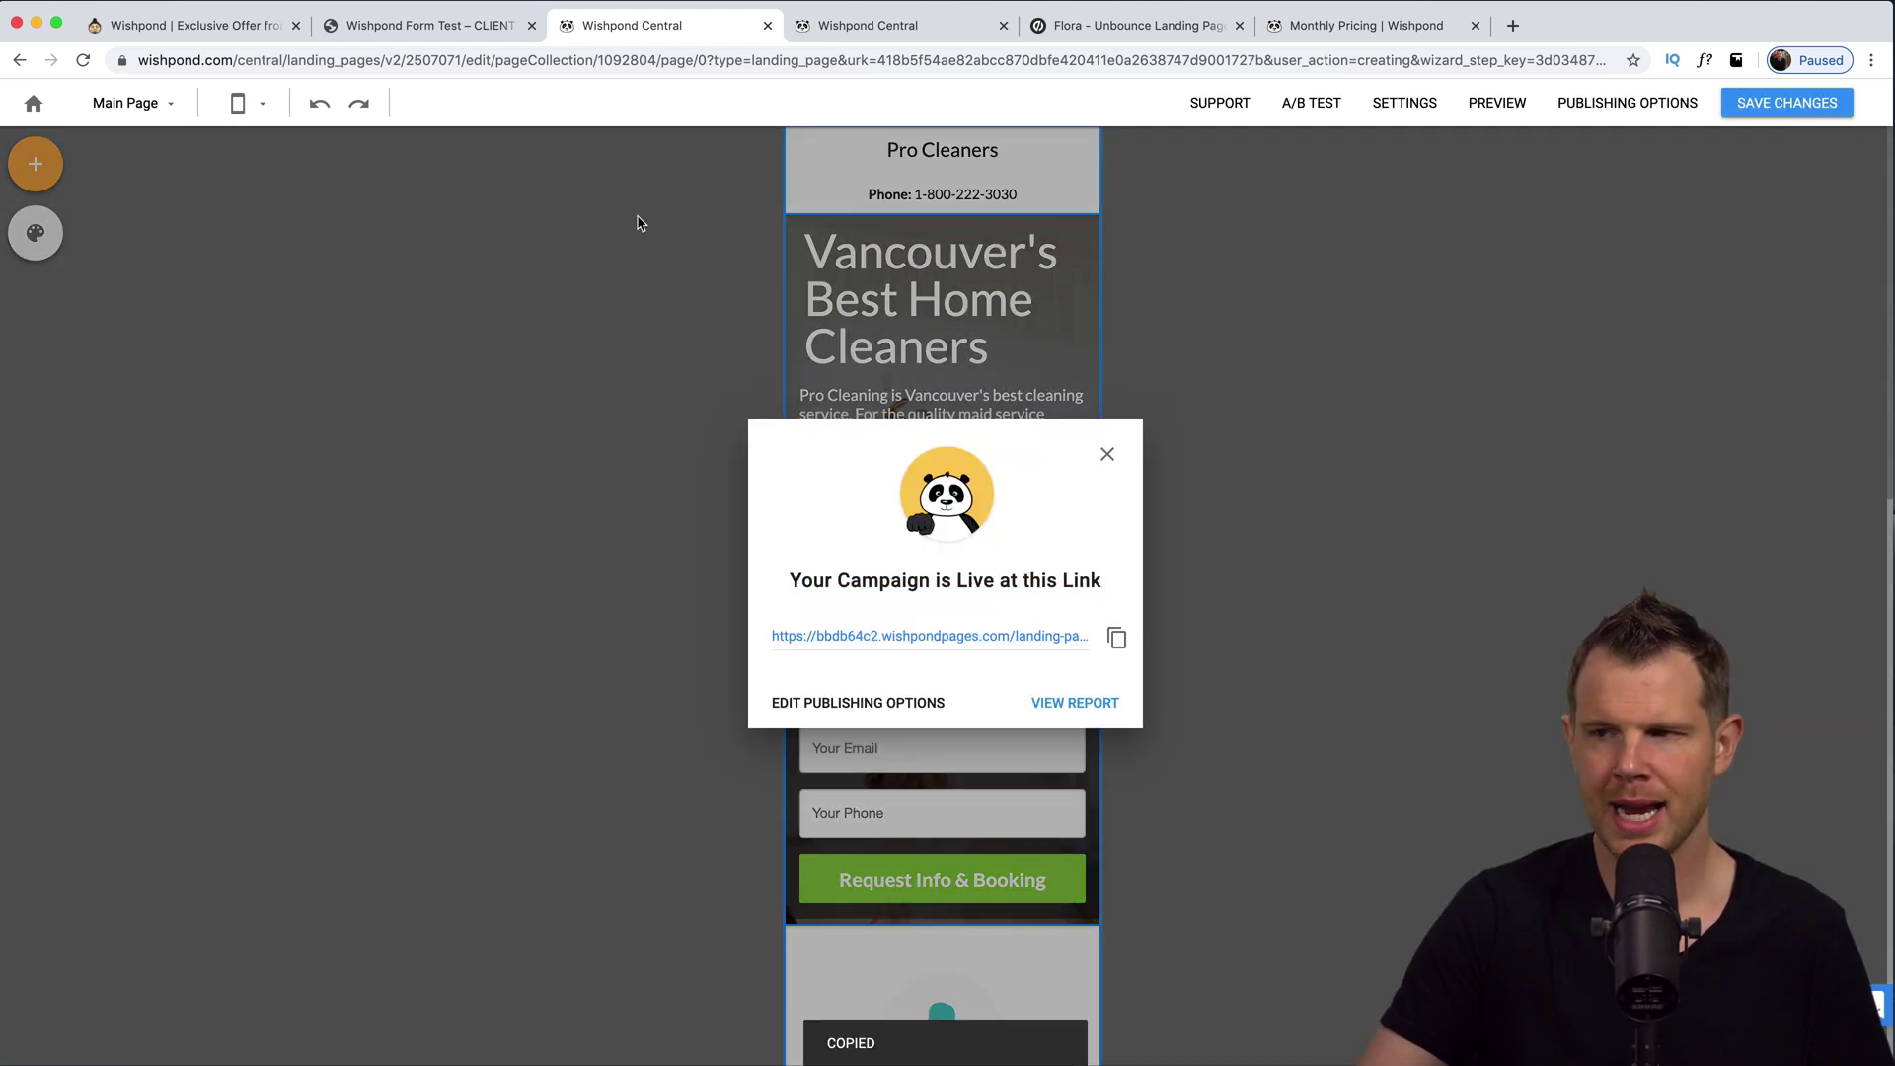
key(ctrl+t)
key(ctrl+v)
key(Return)
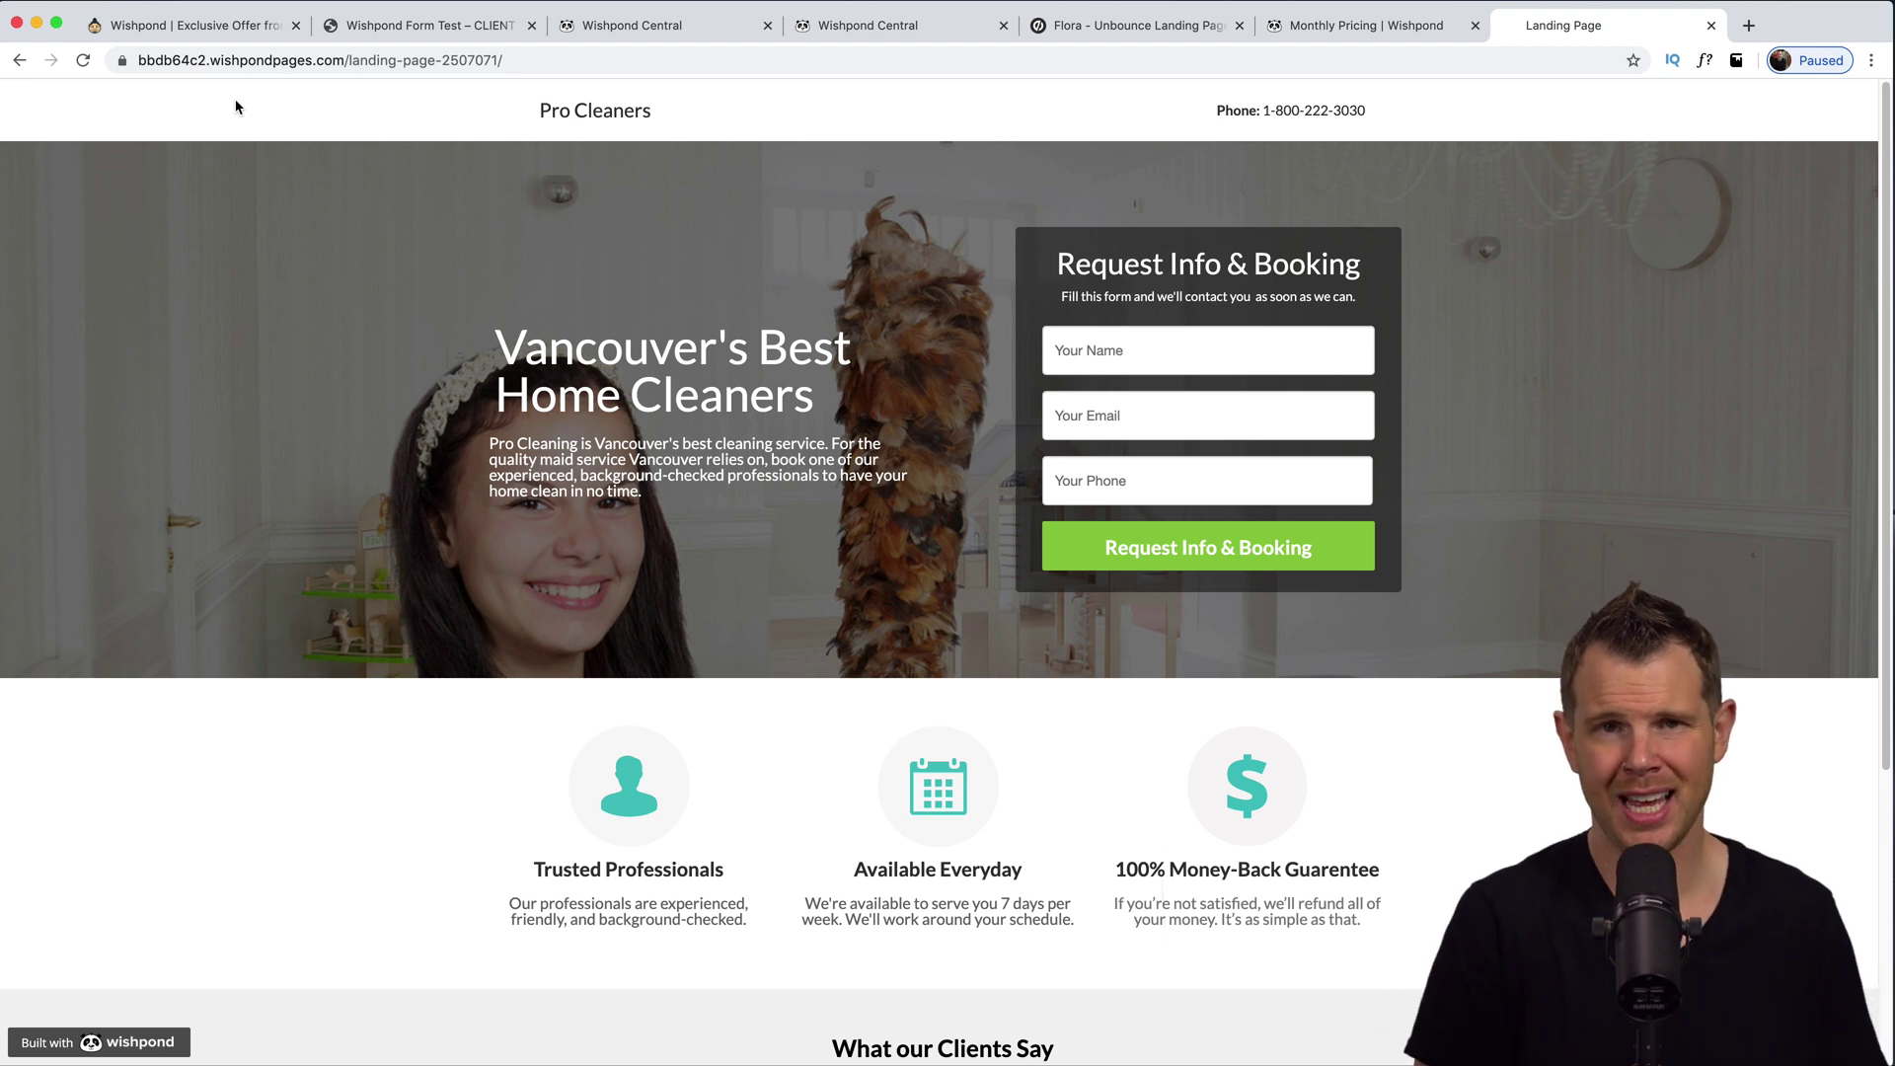
Select the live Pro Cleaners page URL, then follow its 'Built with wishpond' badge to Wishpond Central.
drag(336, 70, 140, 52)
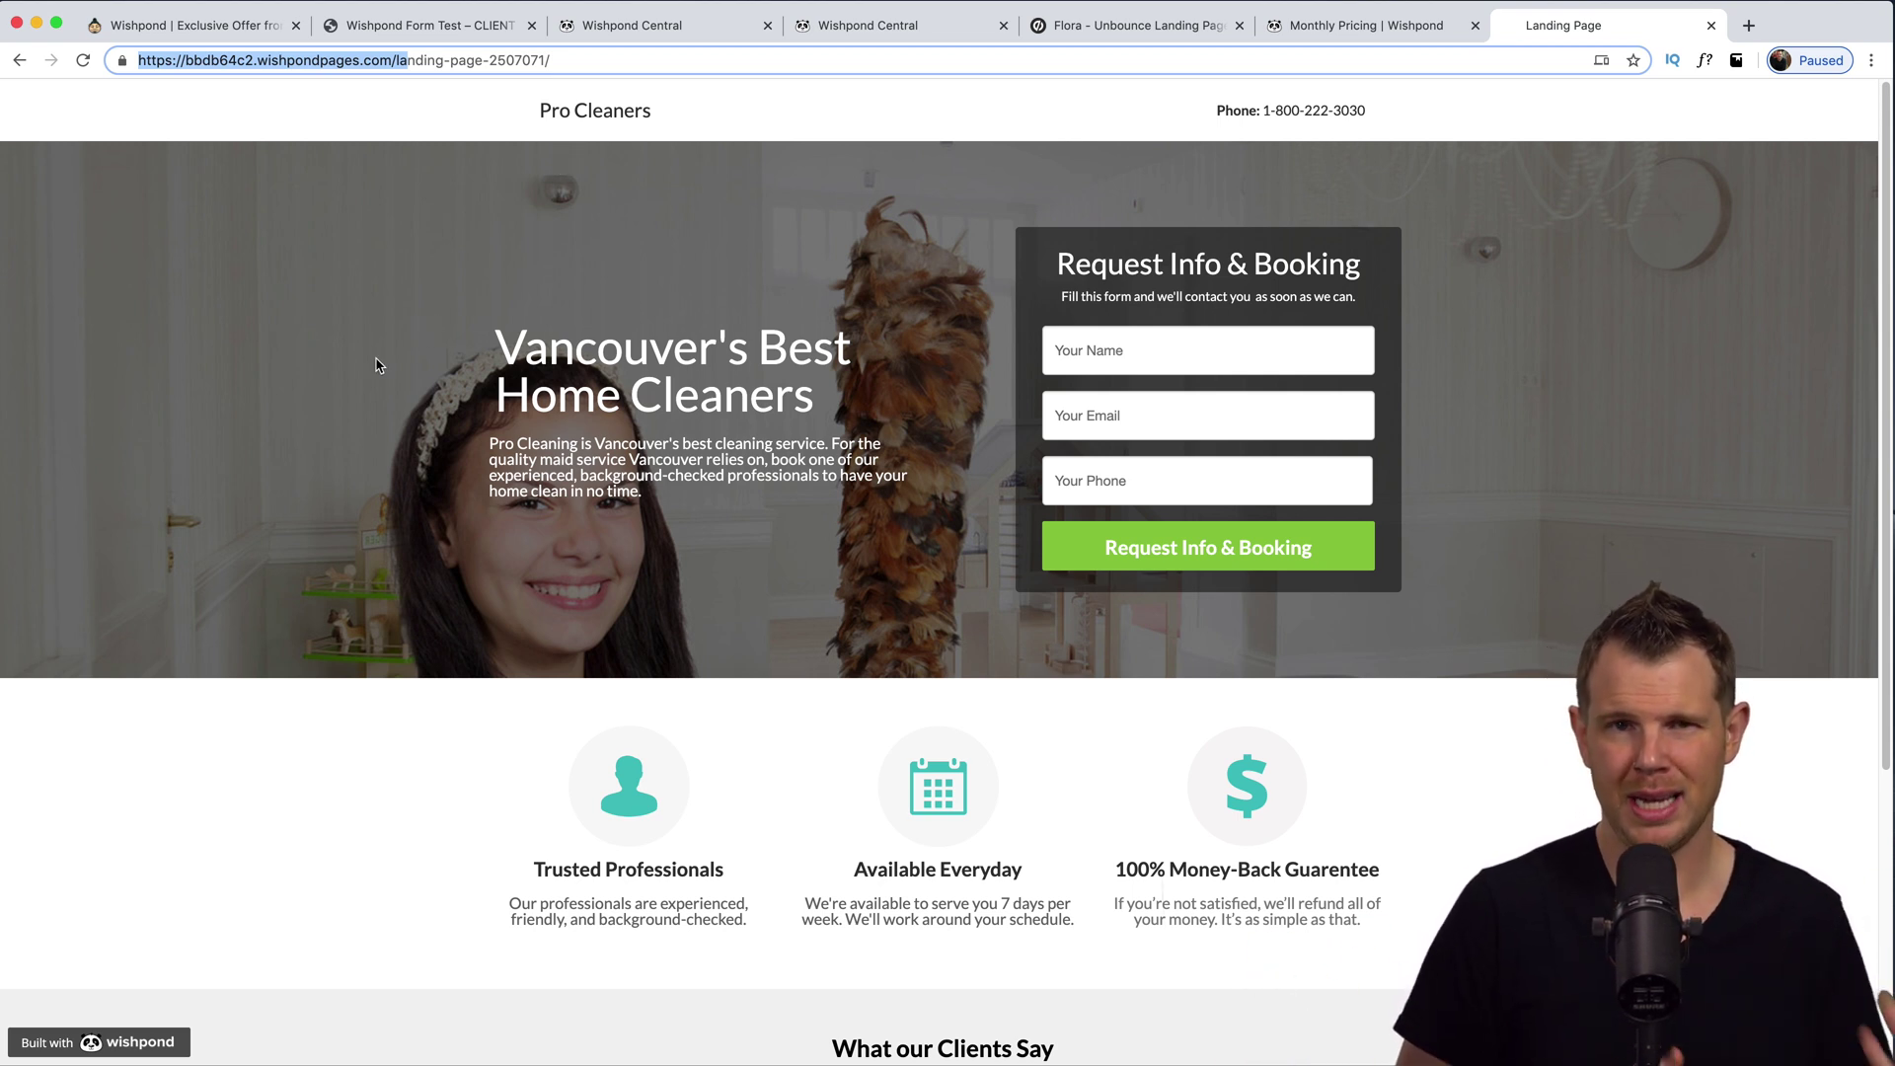
scroll(342, 910, down, 5)
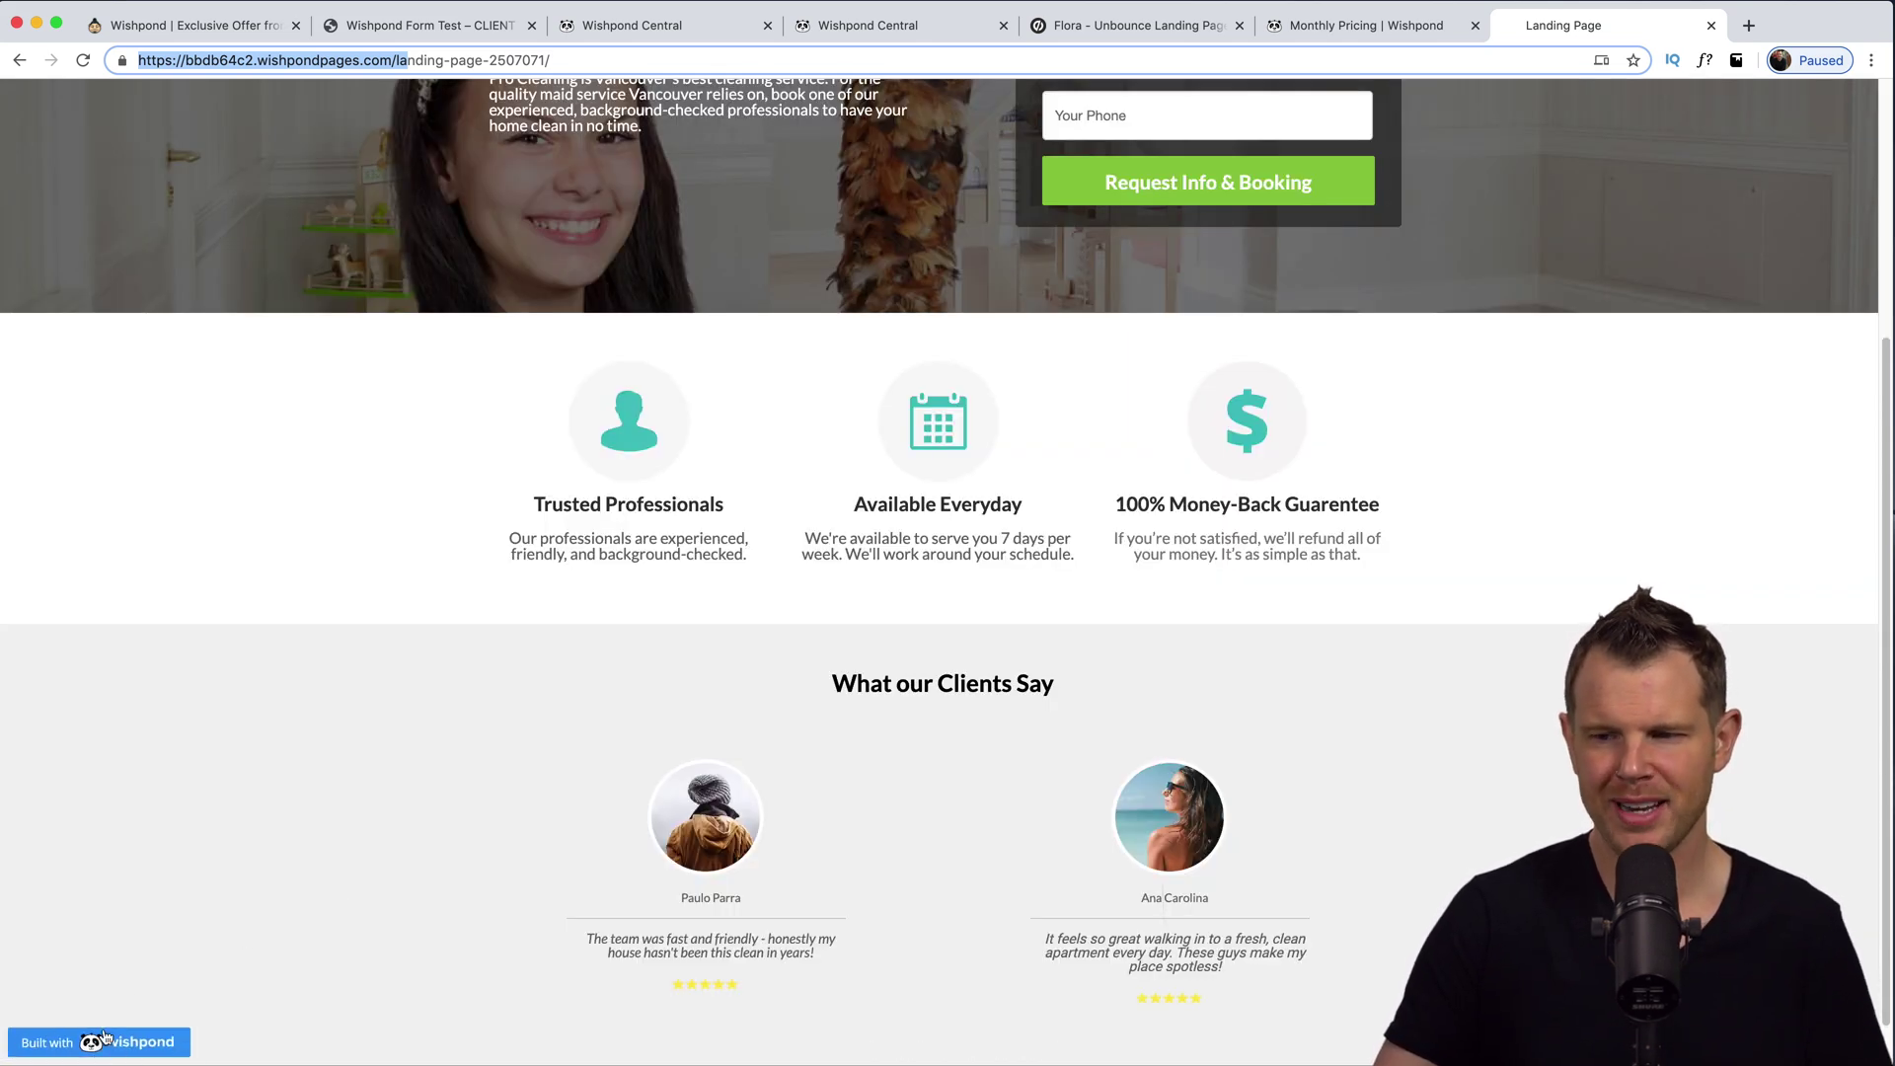
scroll(99, 1031, down, 1)
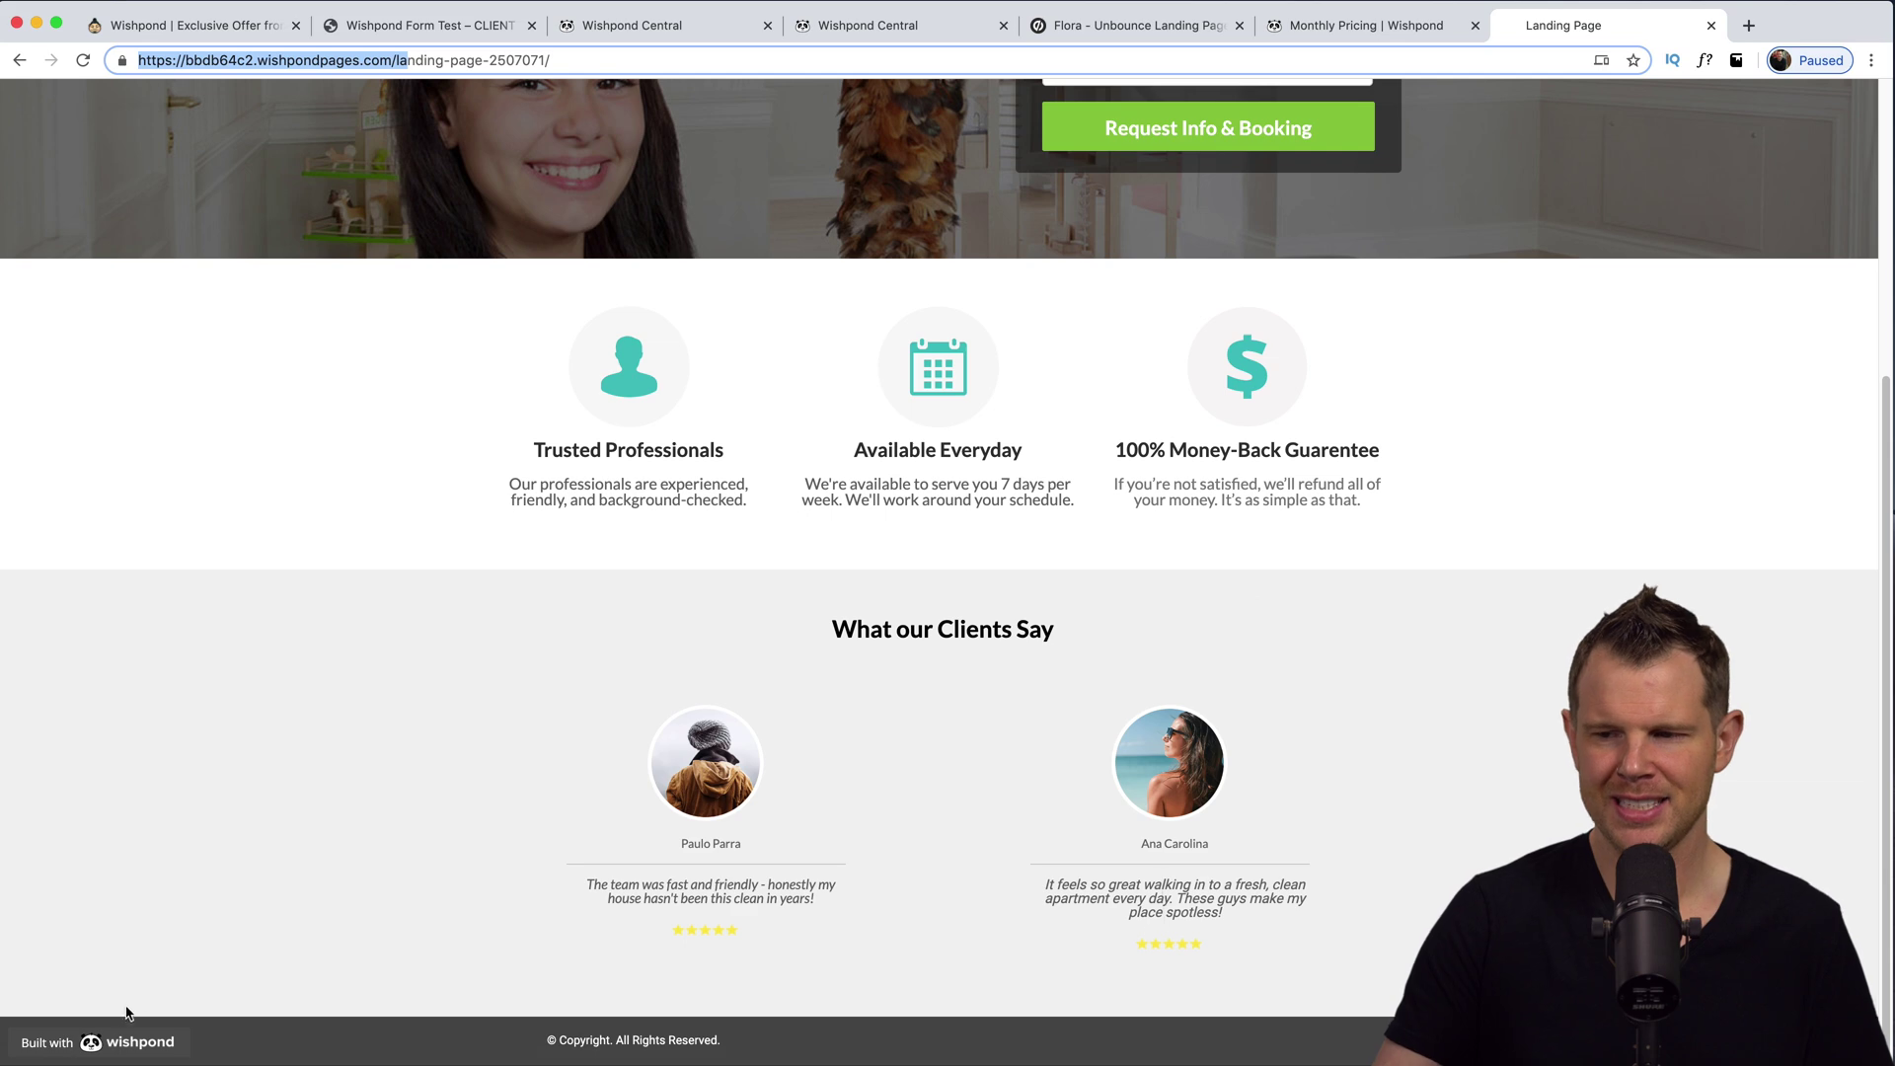
click(125, 1032)
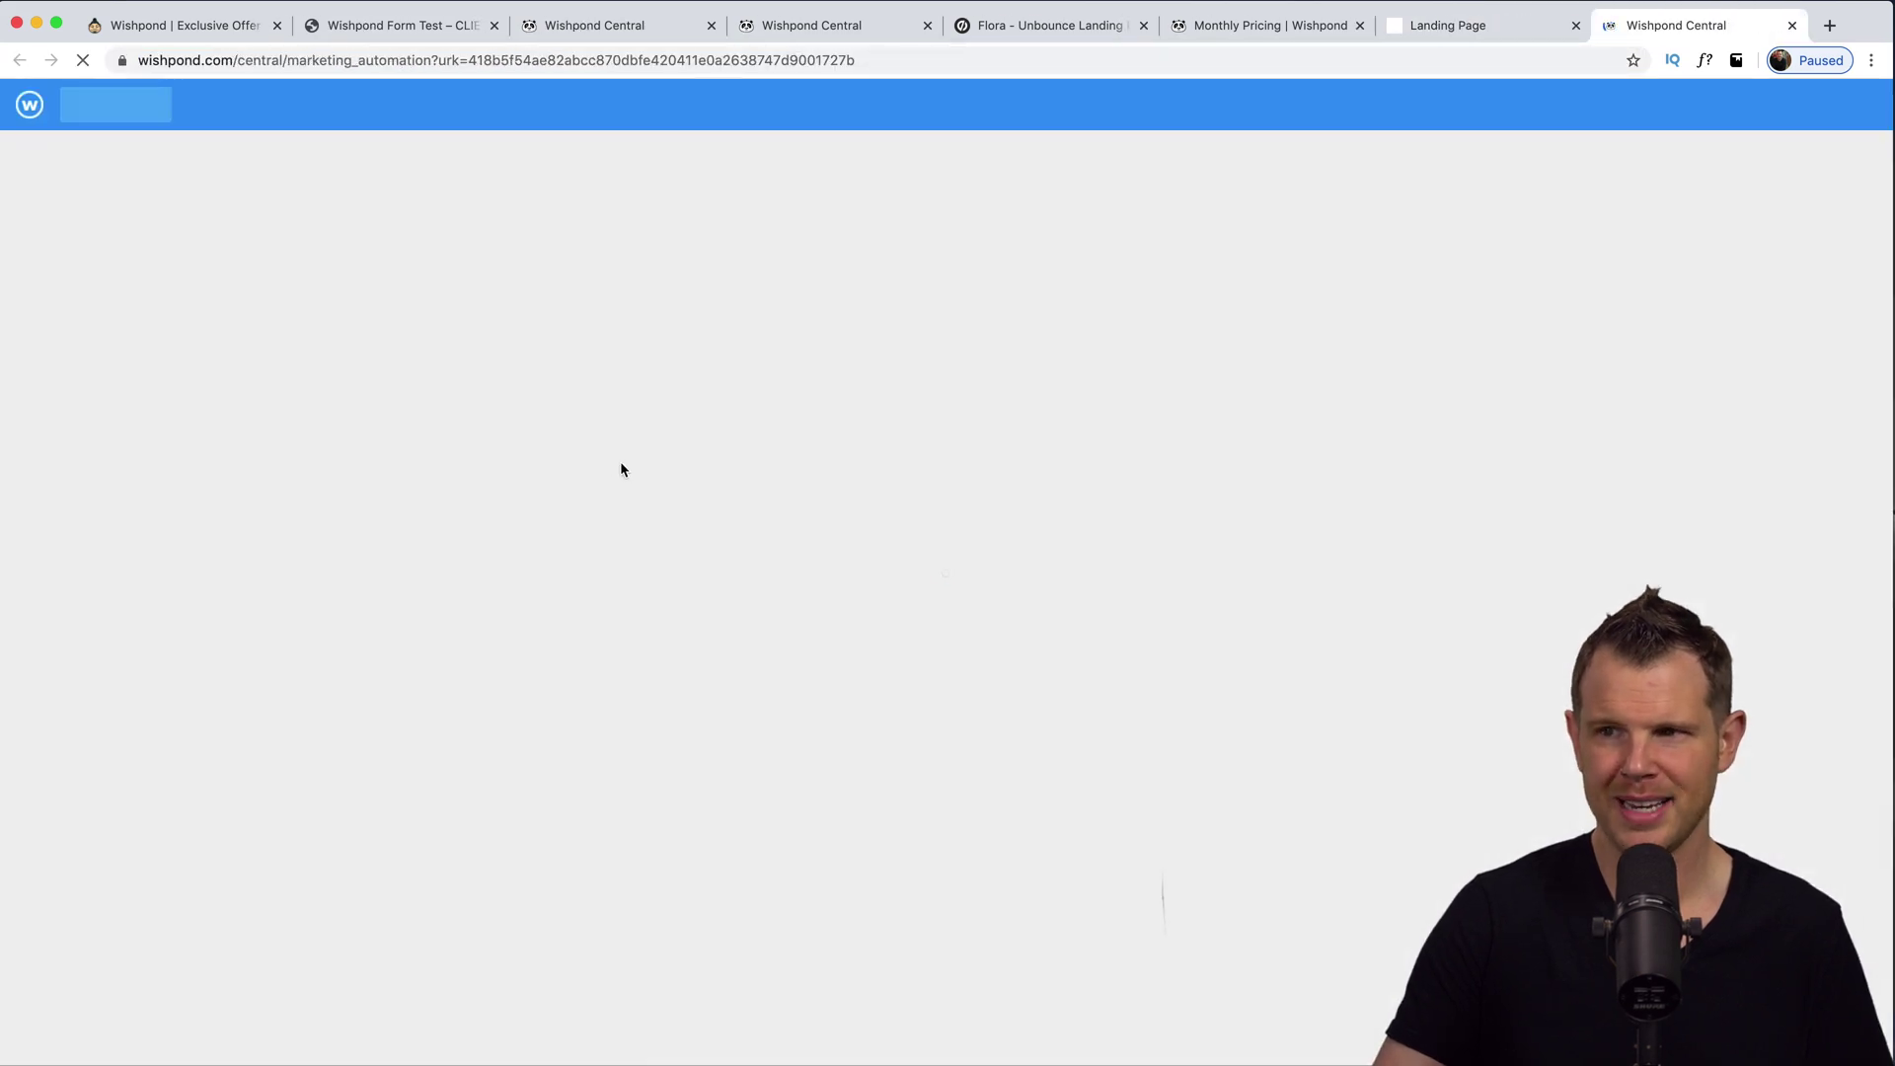
Create a Bonus Entry Sweepstakes contest from the city-street 'Enter to win.' template.
drag(969, 358, 1152, 362)
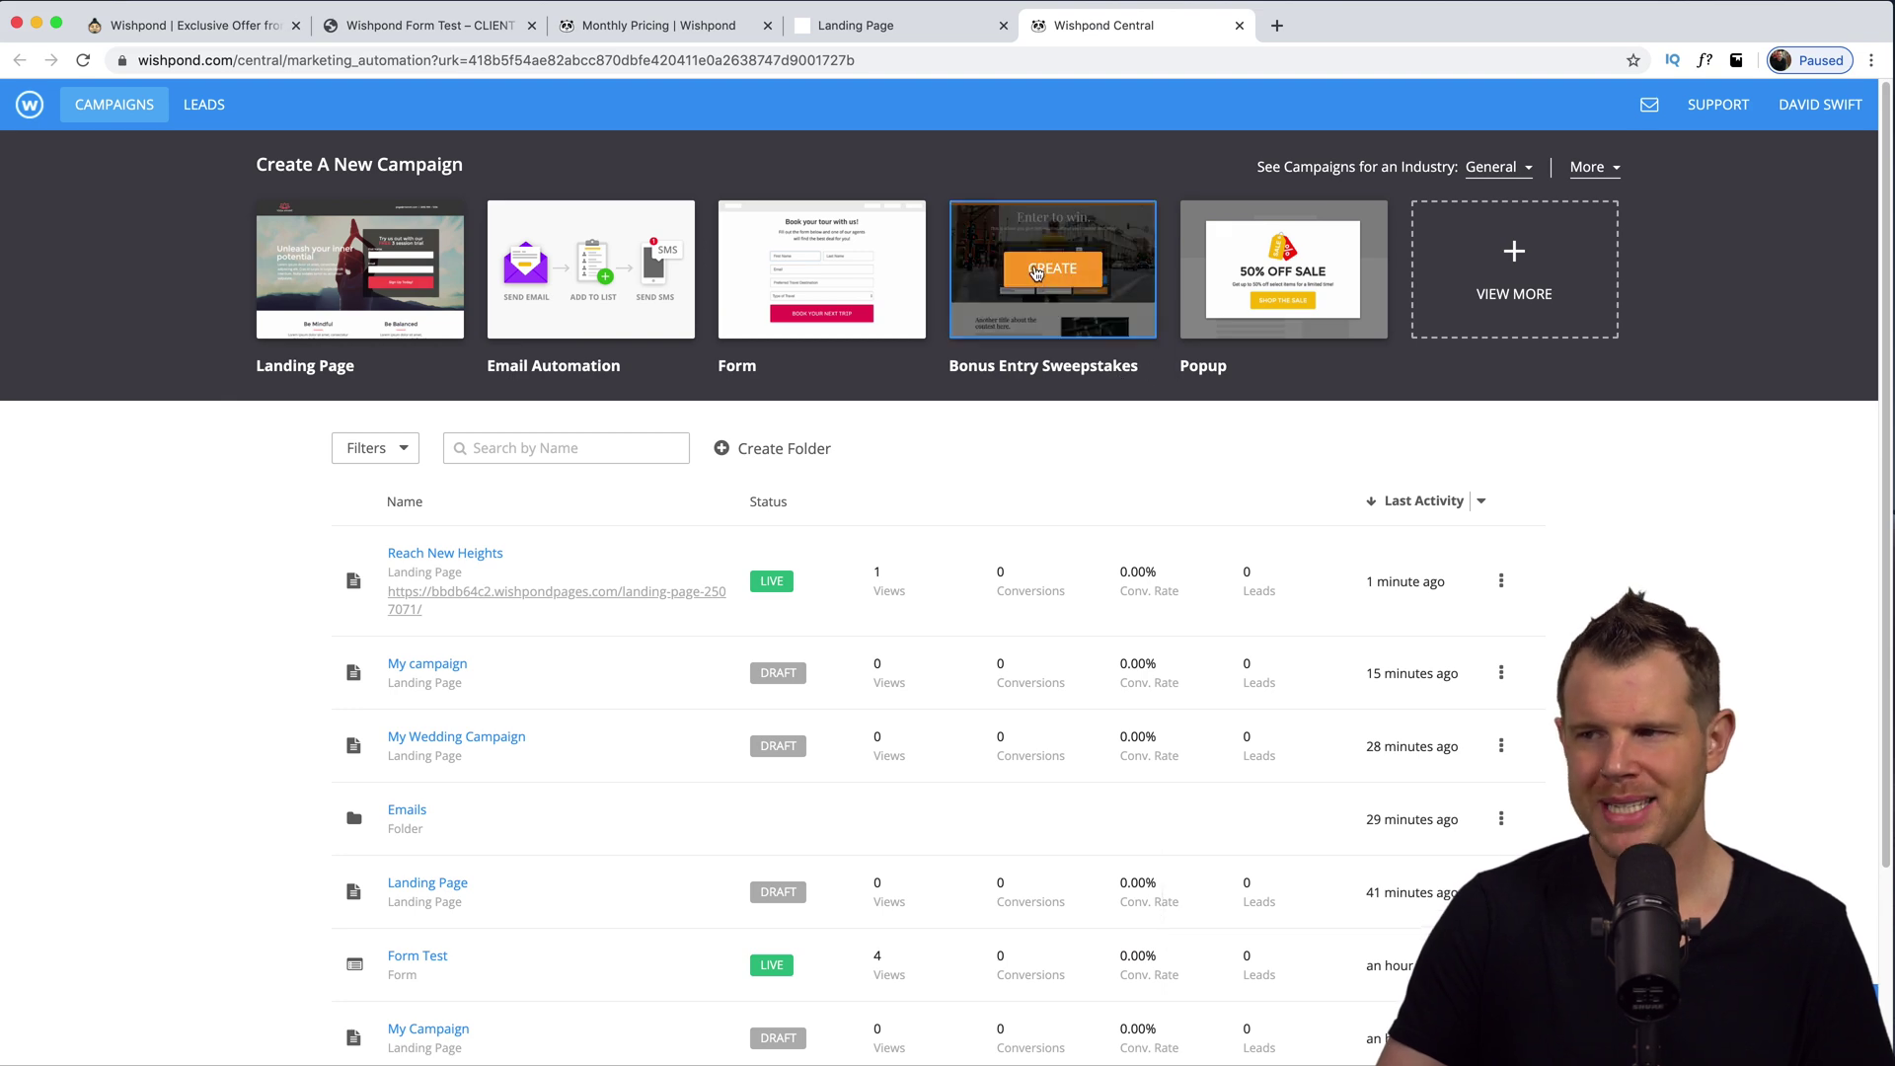
click(1036, 275)
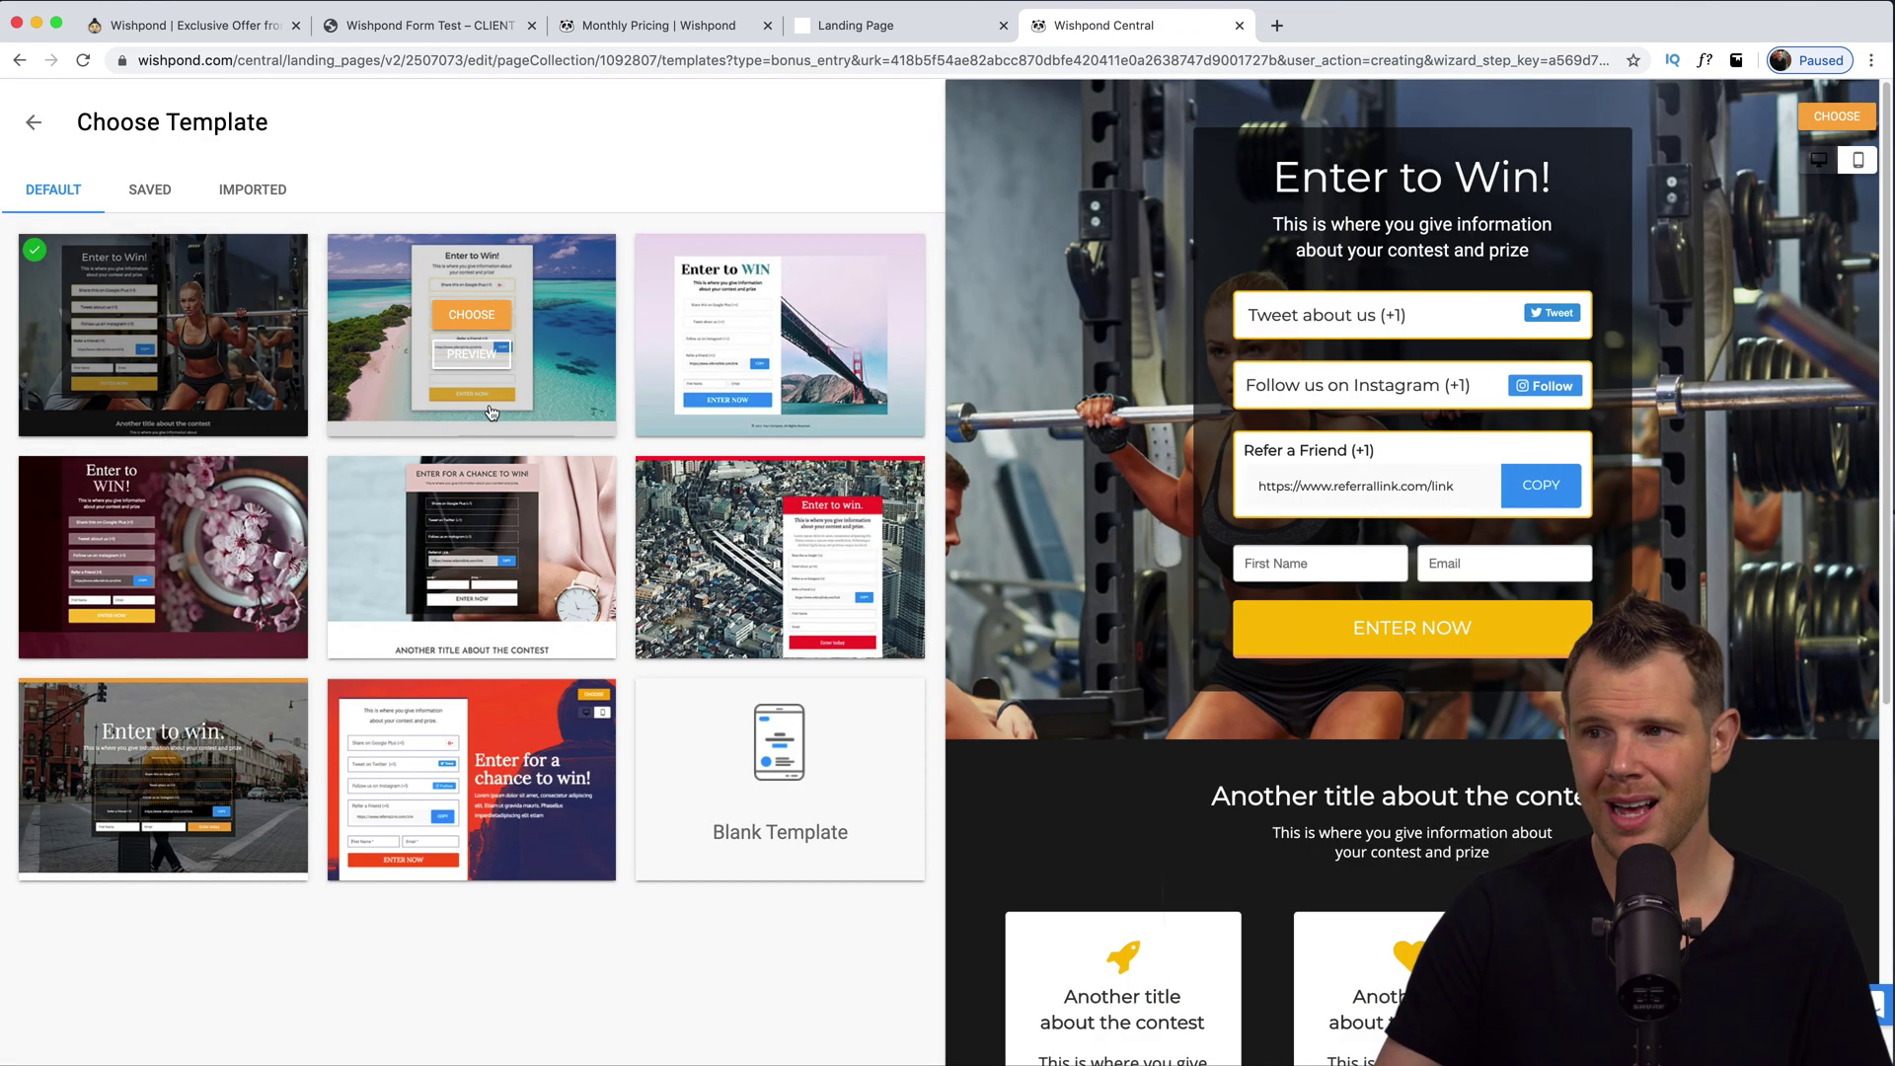
mouse_move(672, 332)
mouse_move(601, 344)
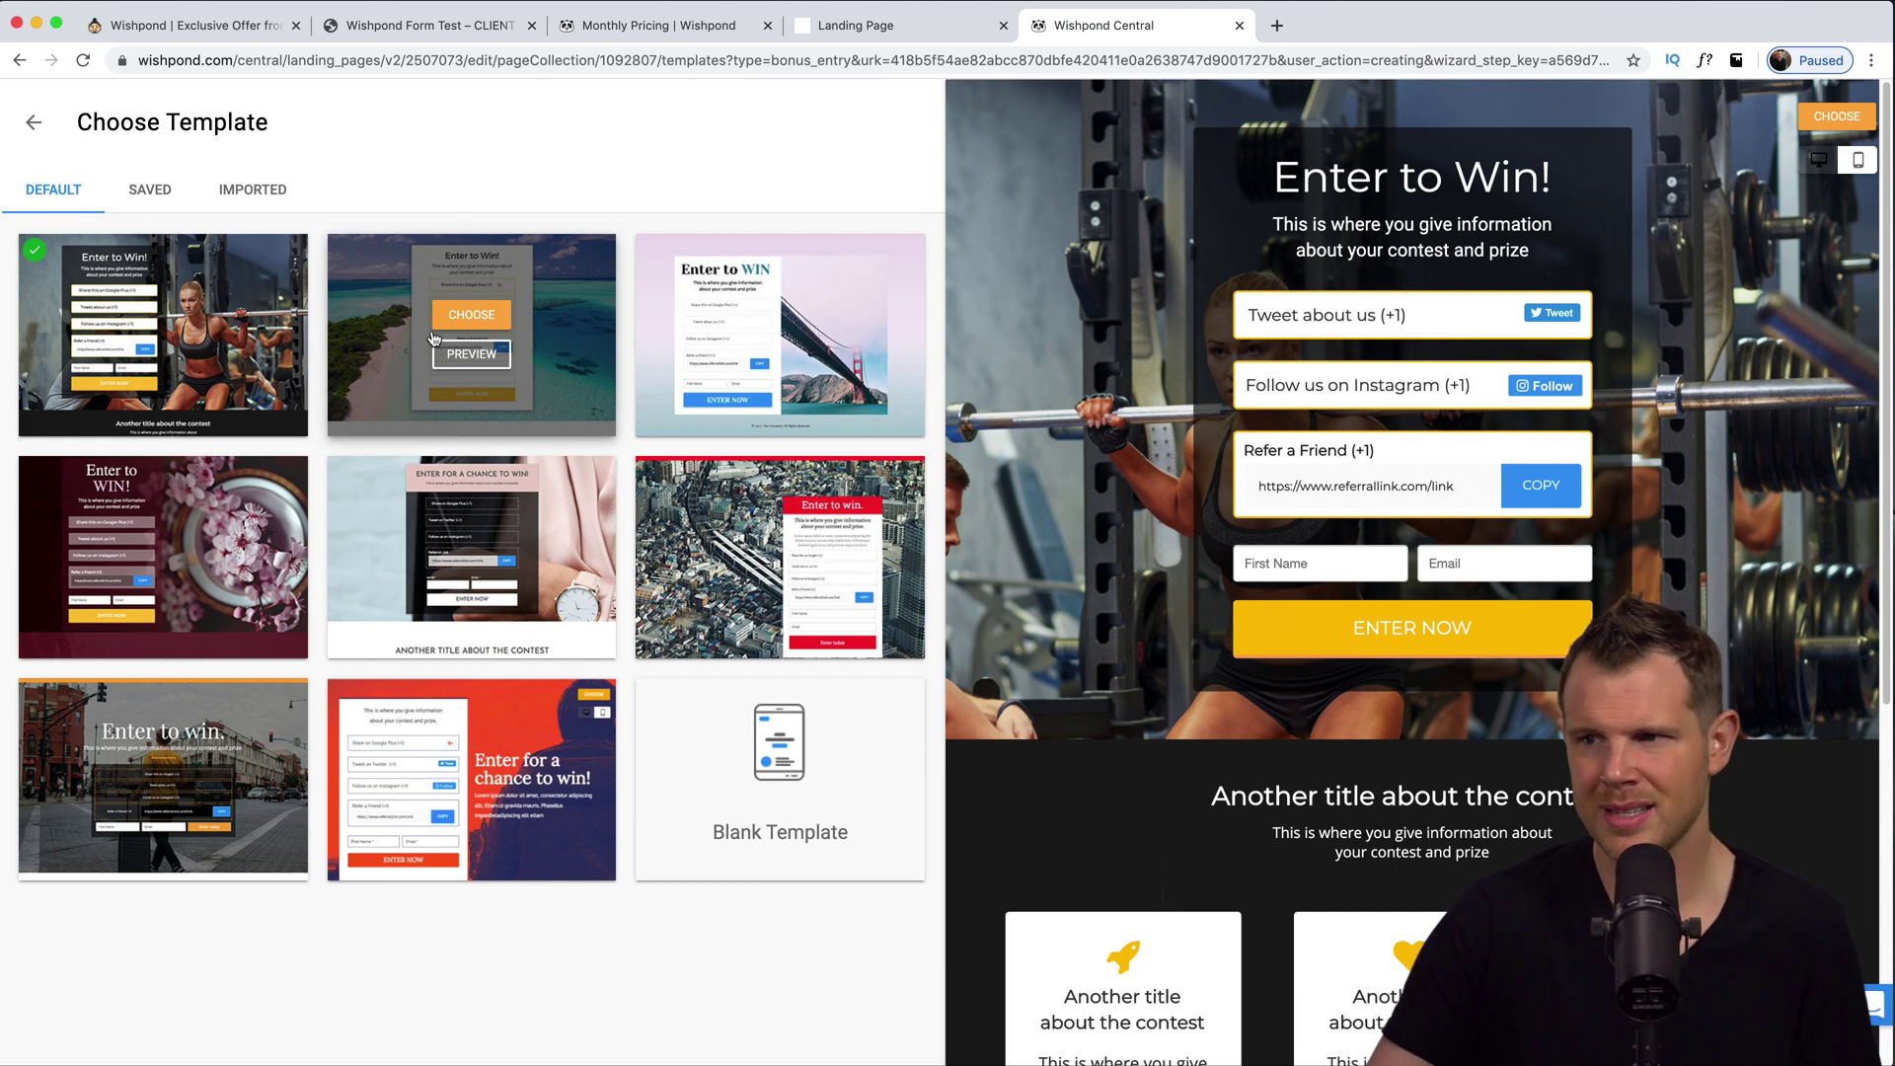
click(163, 759)
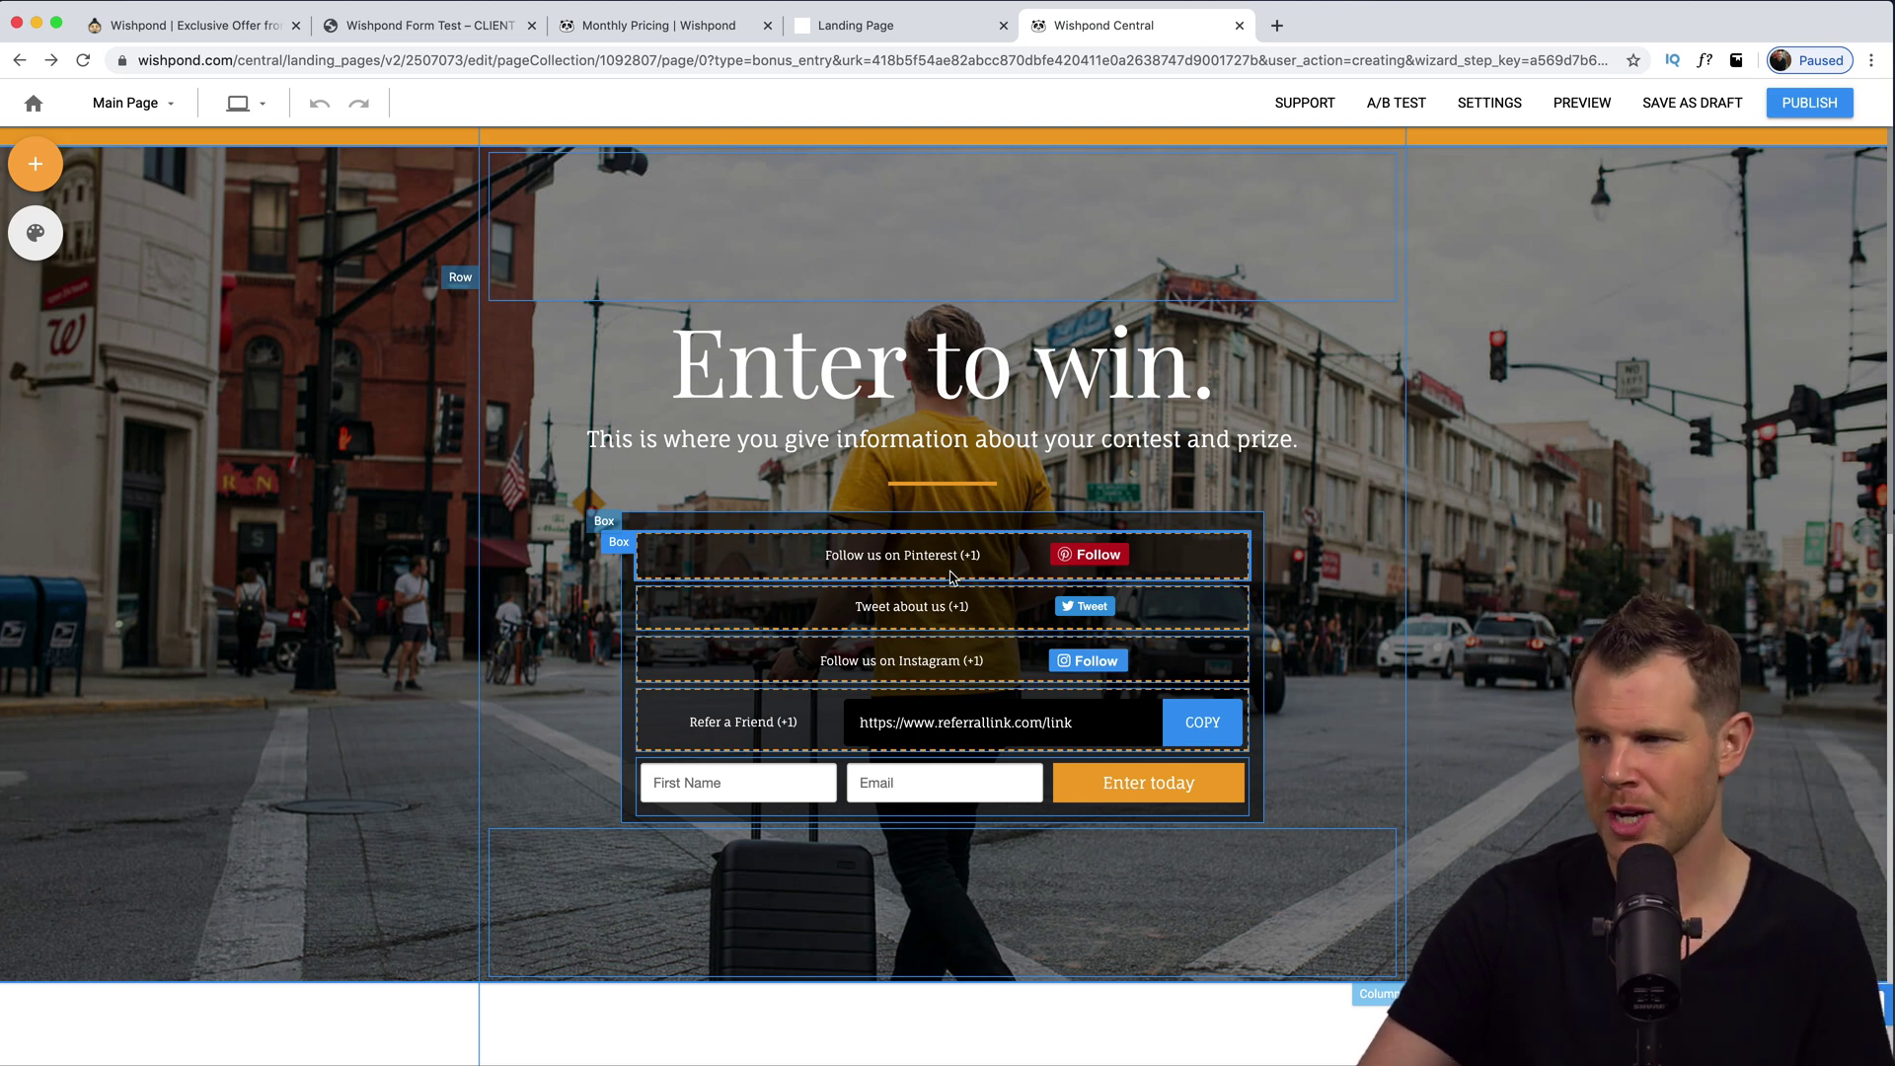
Publish the contest and look at the Facebook Page publishing option before dismissing it.
click(1809, 102)
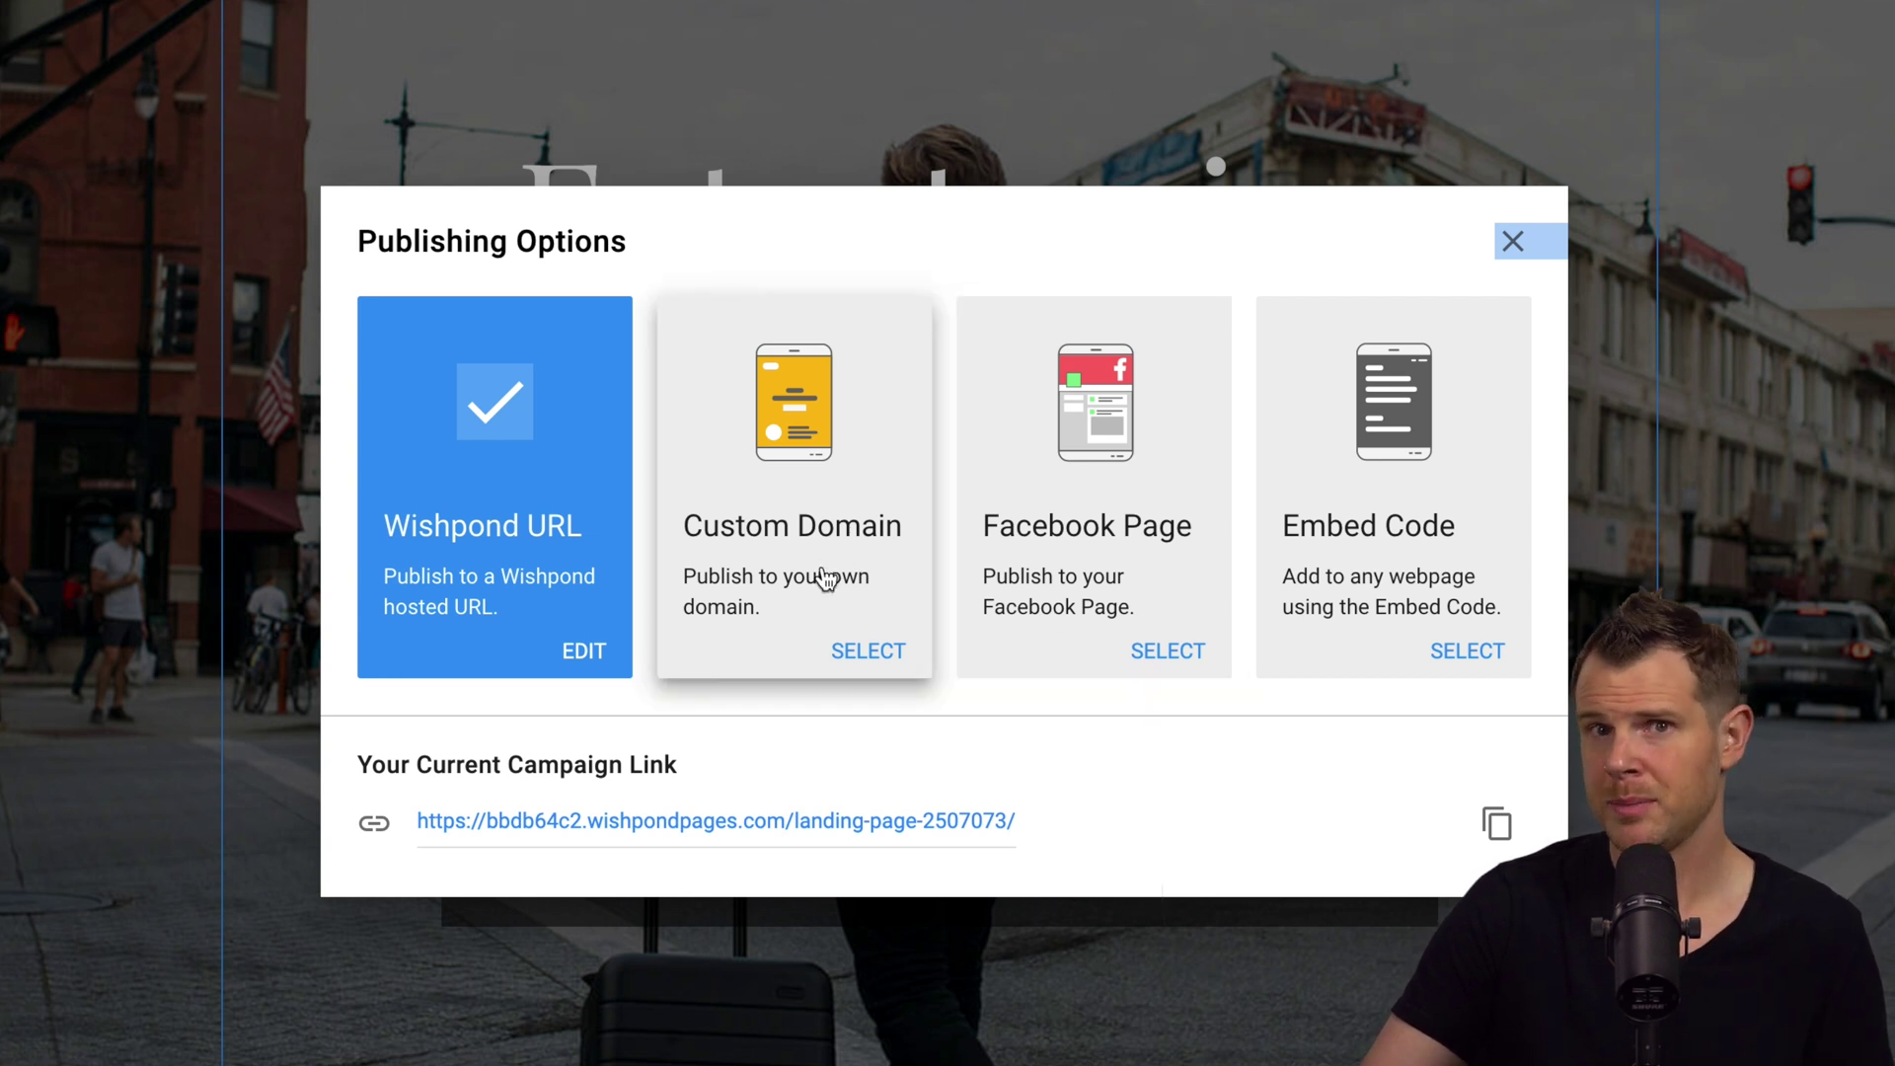
double_click(1125, 529)
click(1104, 646)
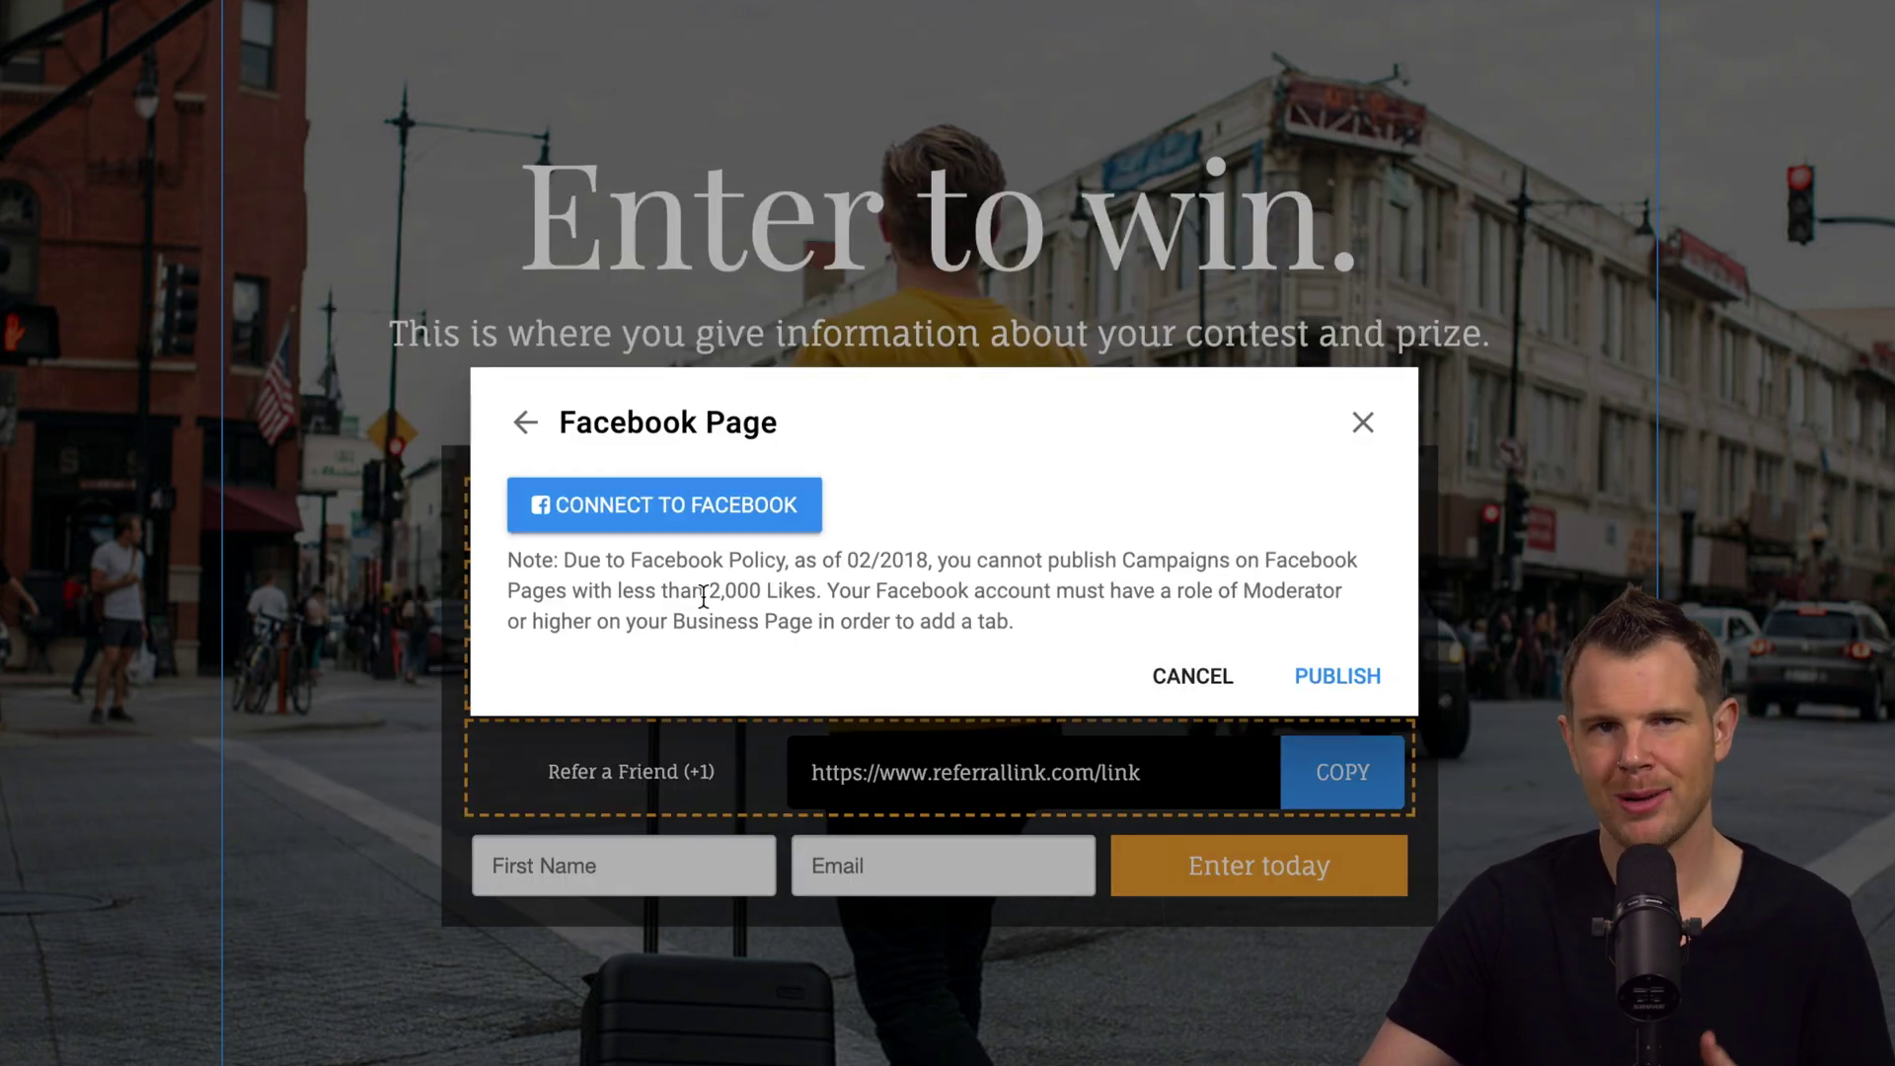
click(1362, 423)
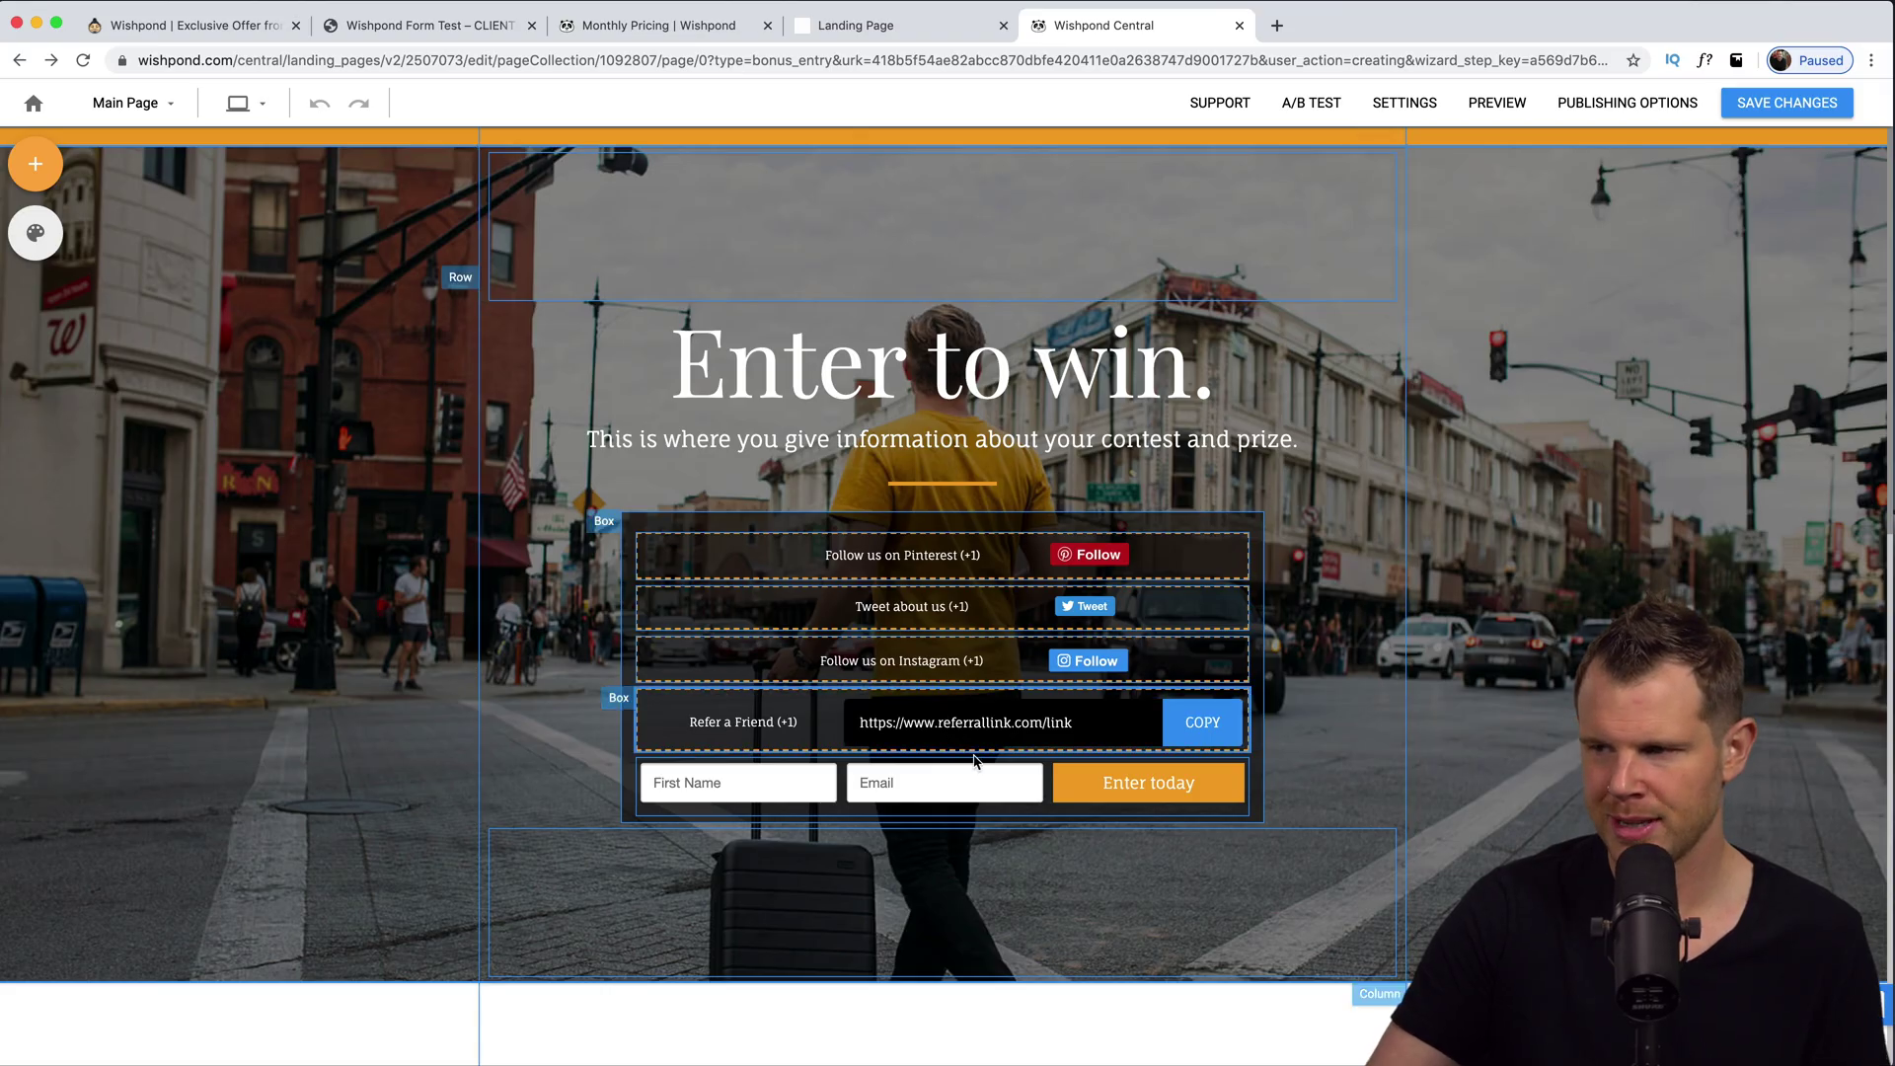
Reopen the publishing options and choose the Embed Code method.
click(1628, 102)
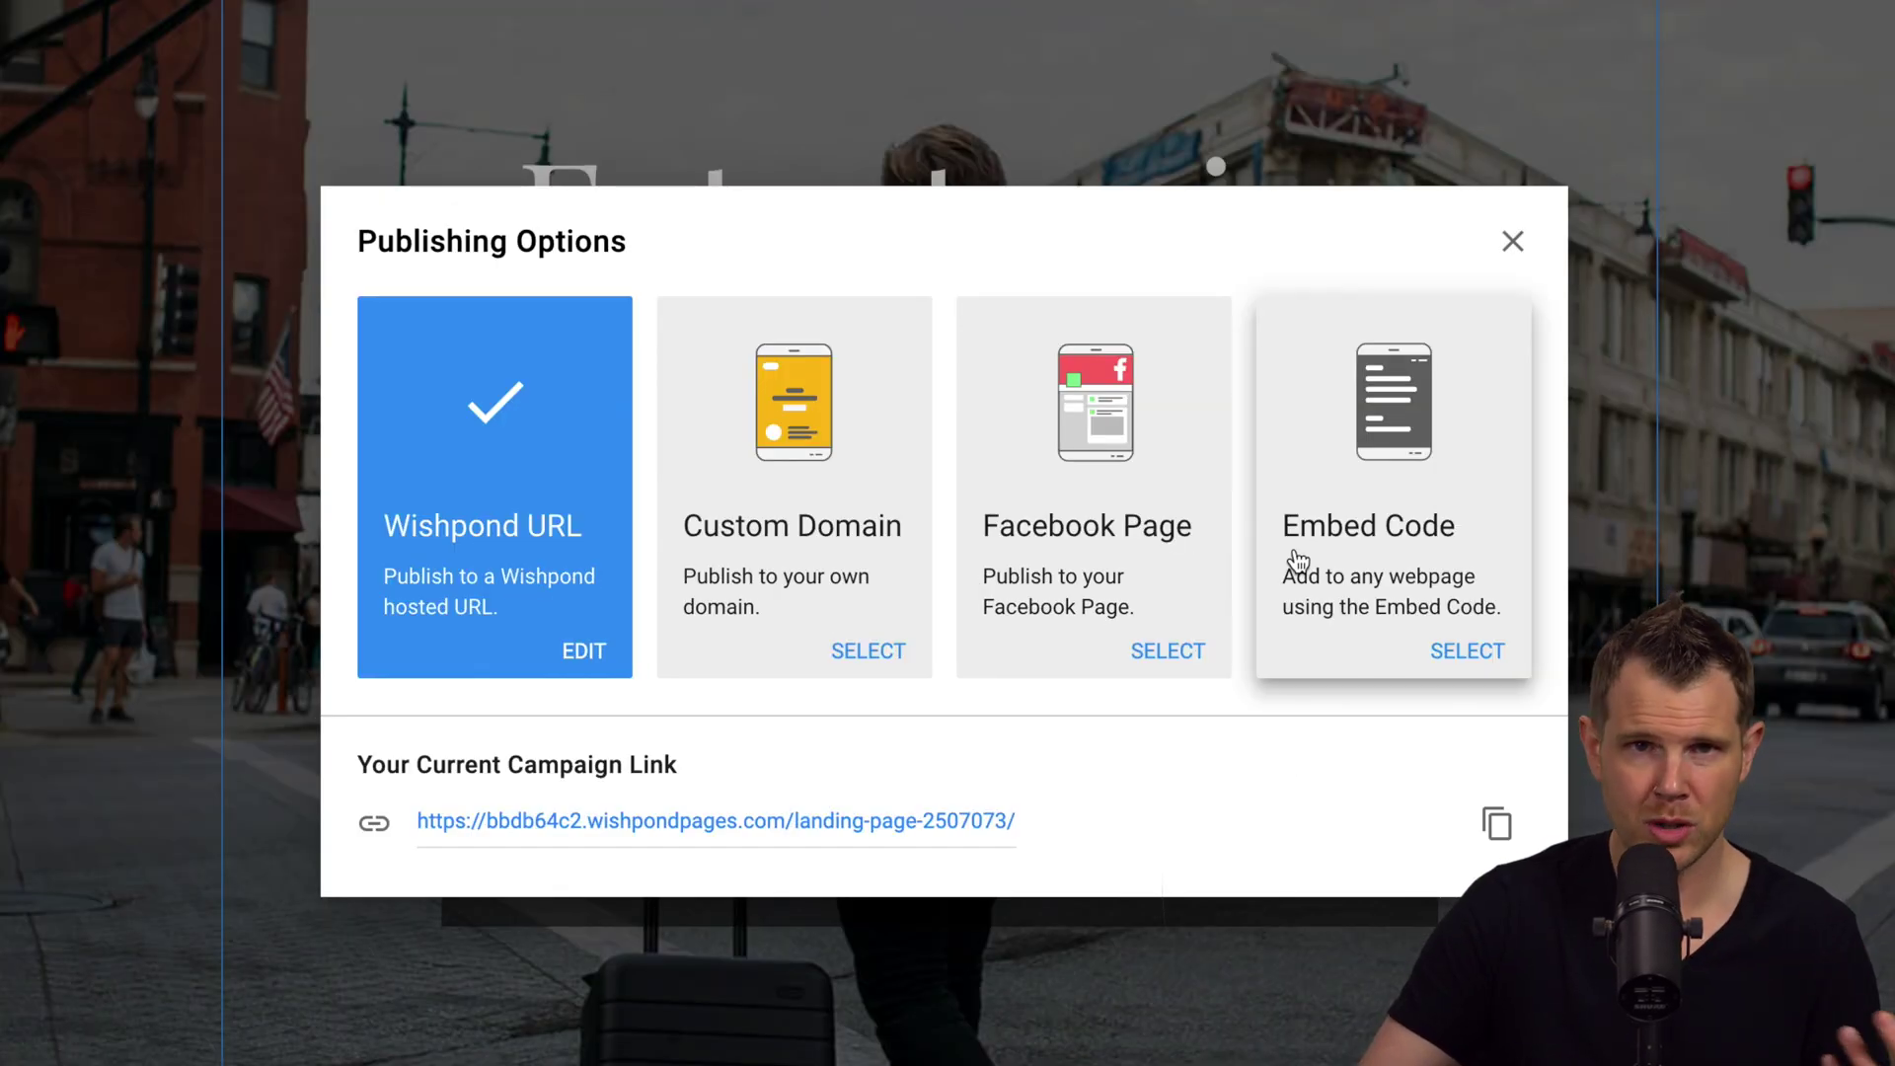
click(1460, 652)
mouse_move(839, 592)
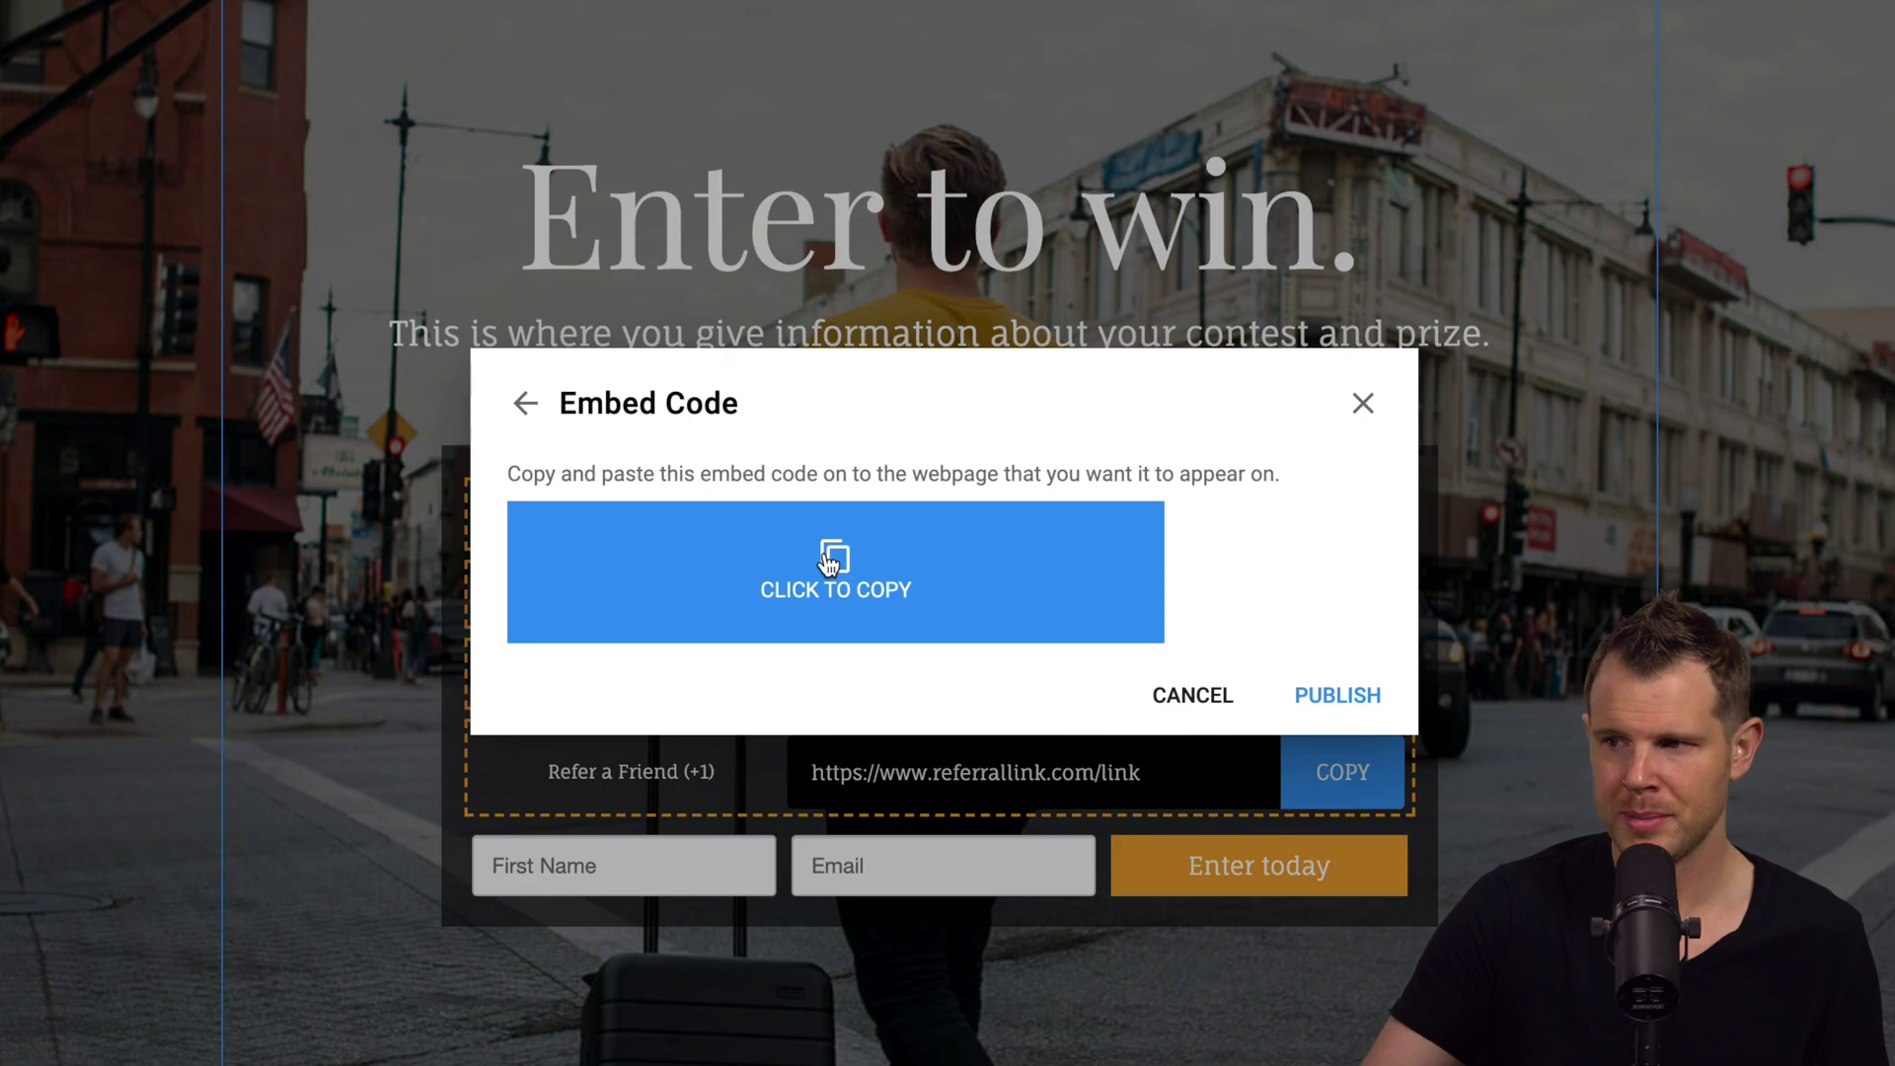
Copy the contest's embed code and title a new WordPress page 'My Contest'.
click(829, 561)
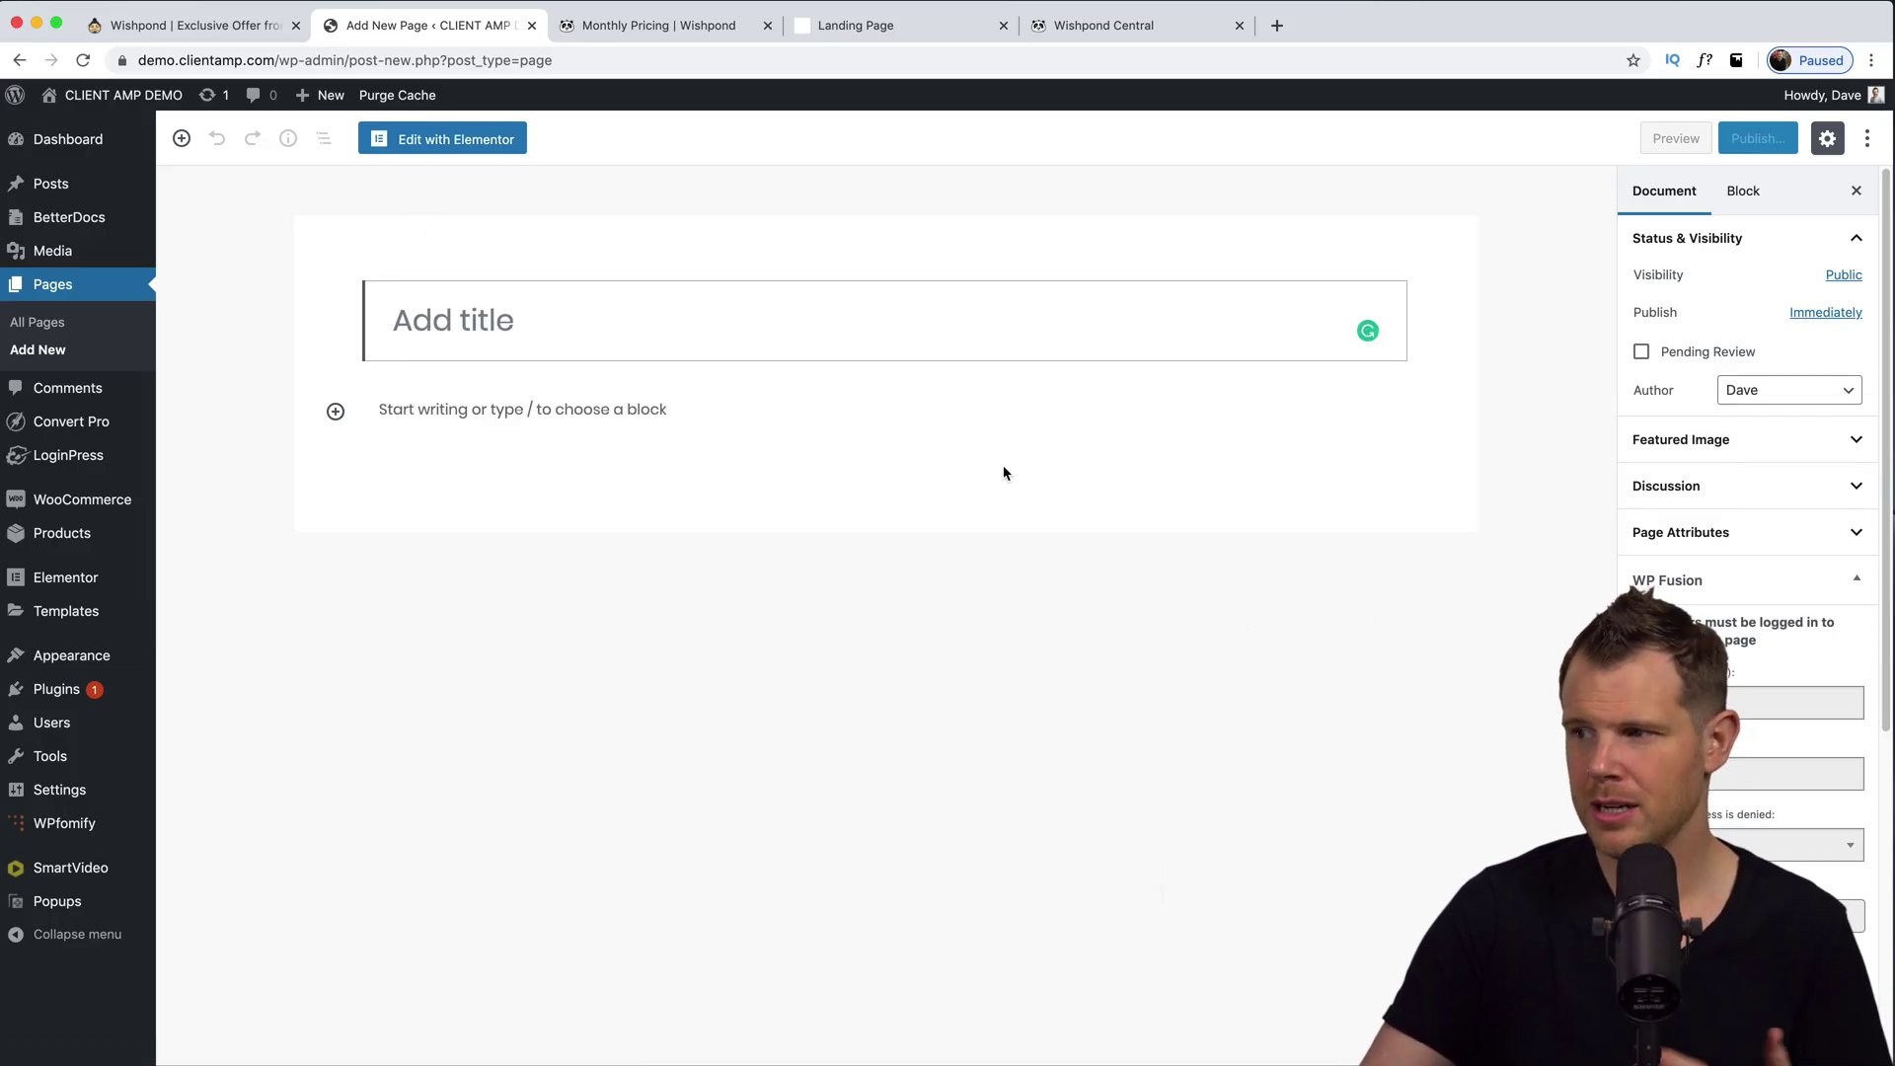
text(My Contest)
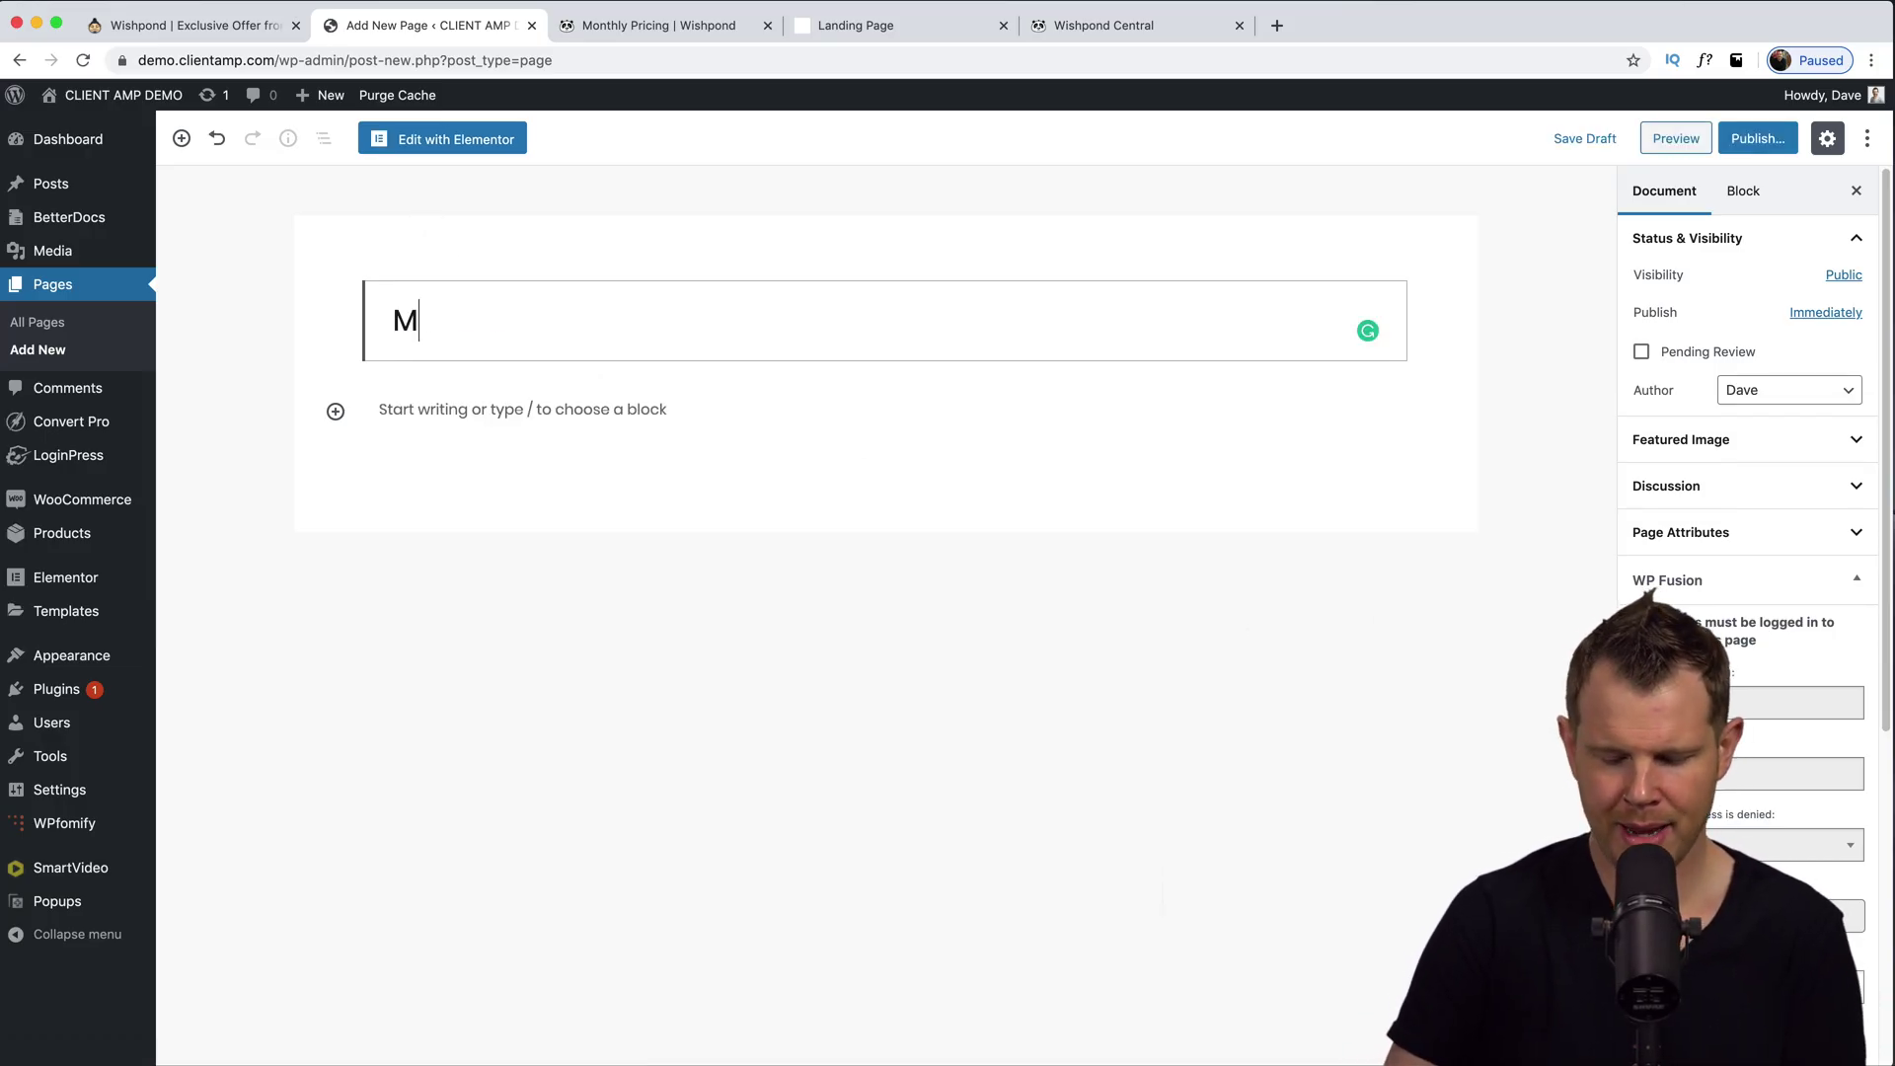
click(499, 401)
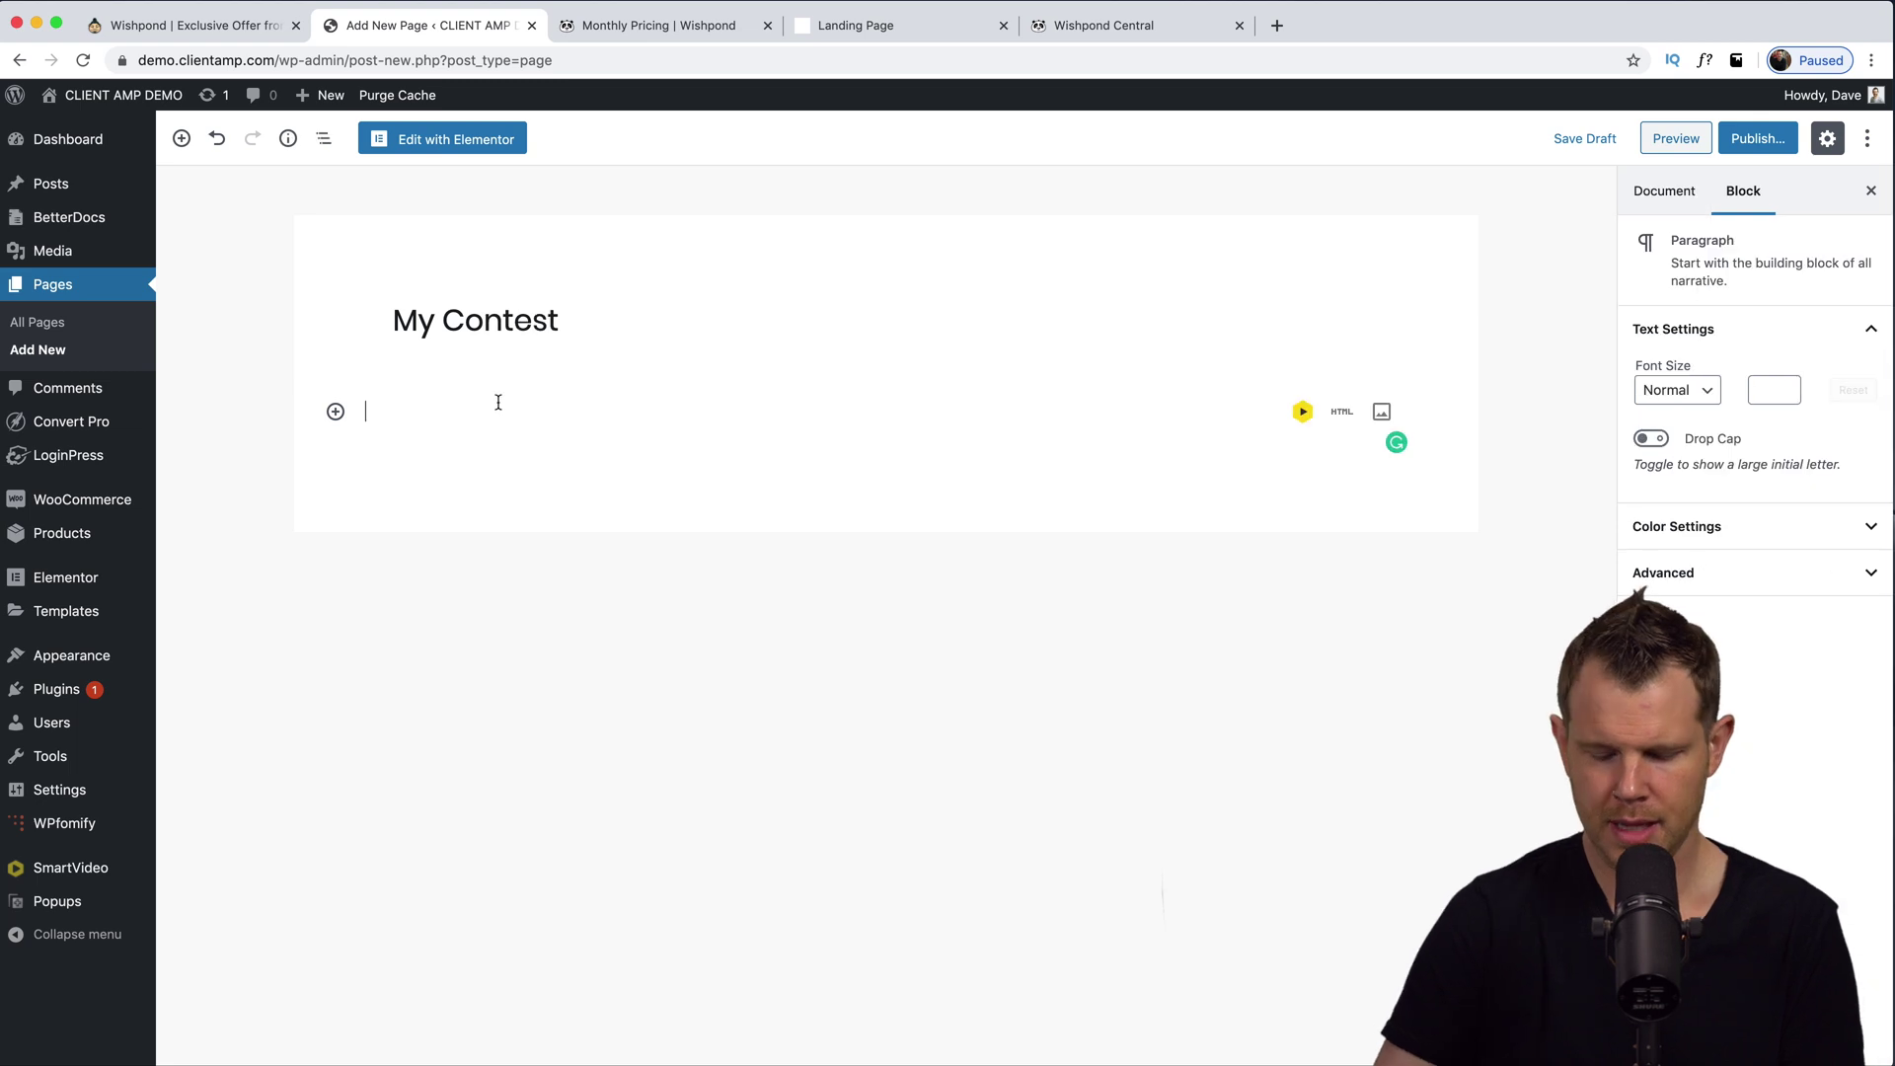
Add a Custom HTML block to the My Contest page for the embed code.
click(335, 412)
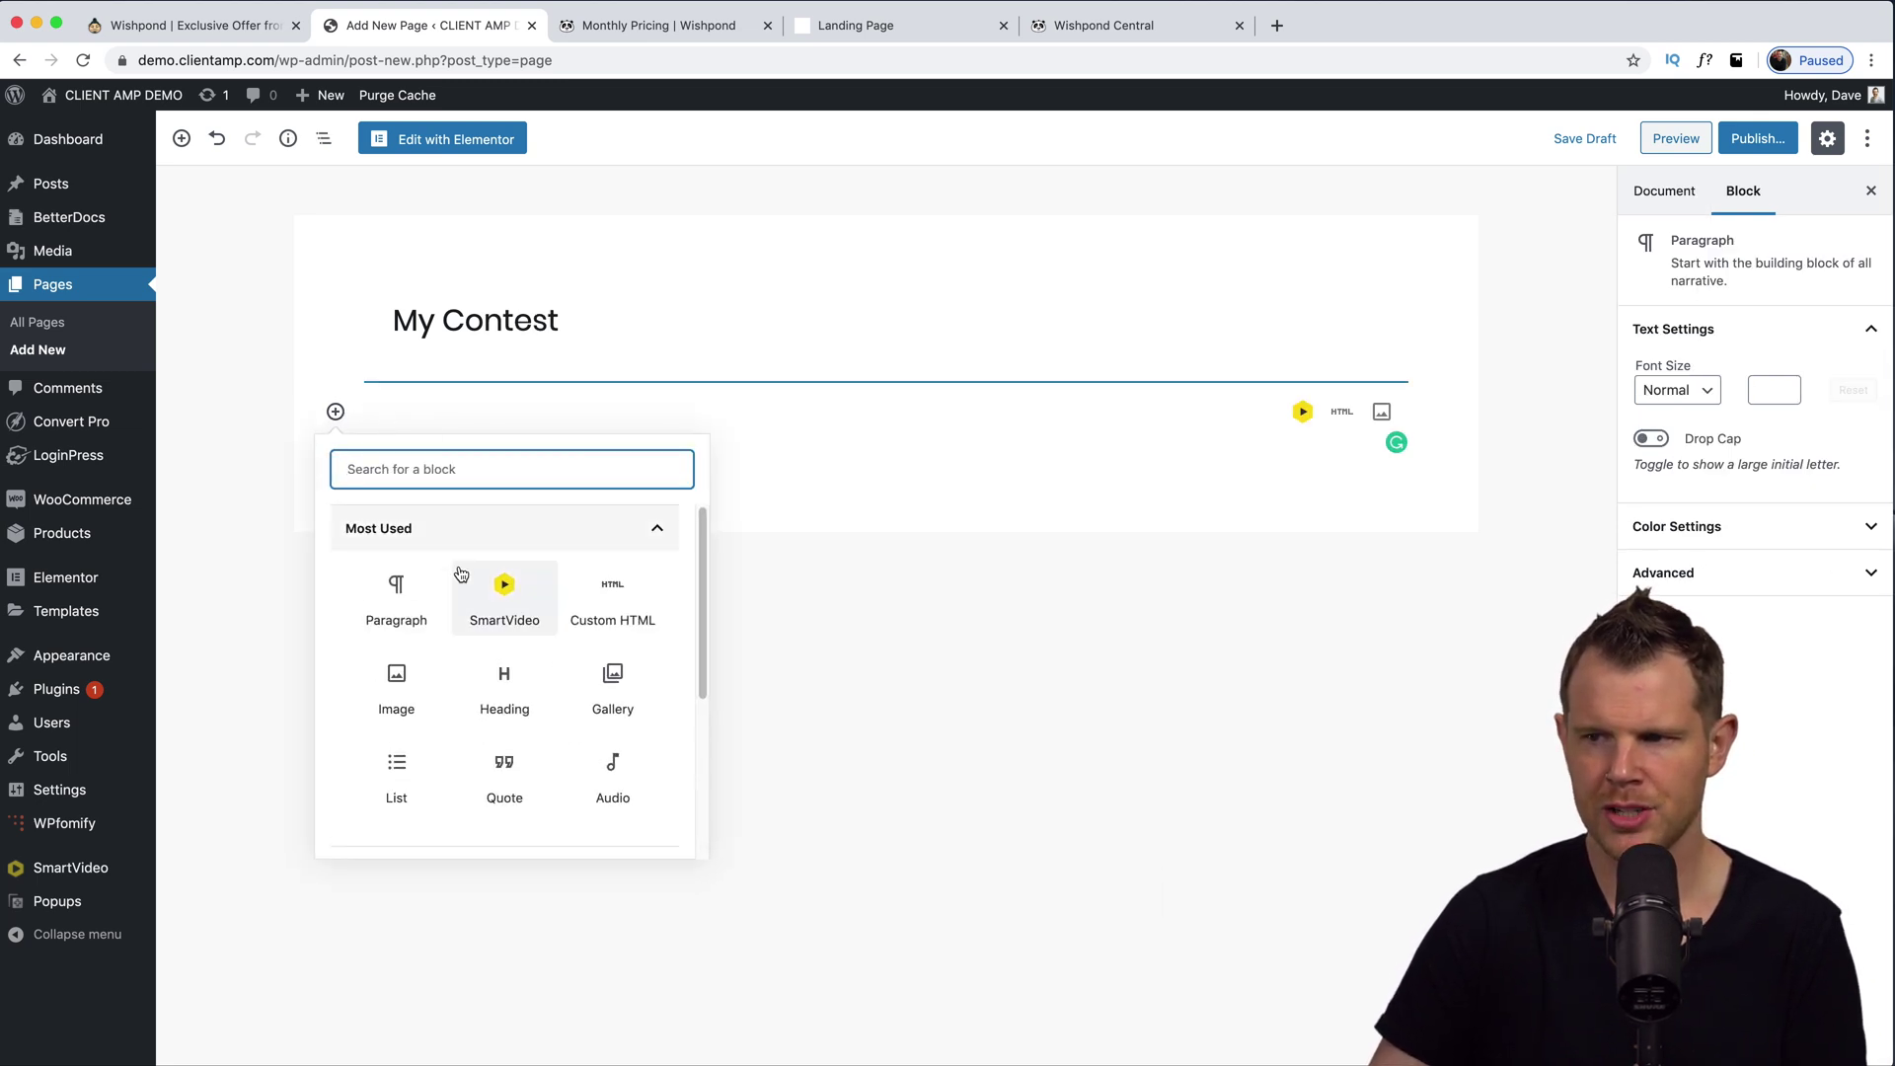
click(606, 597)
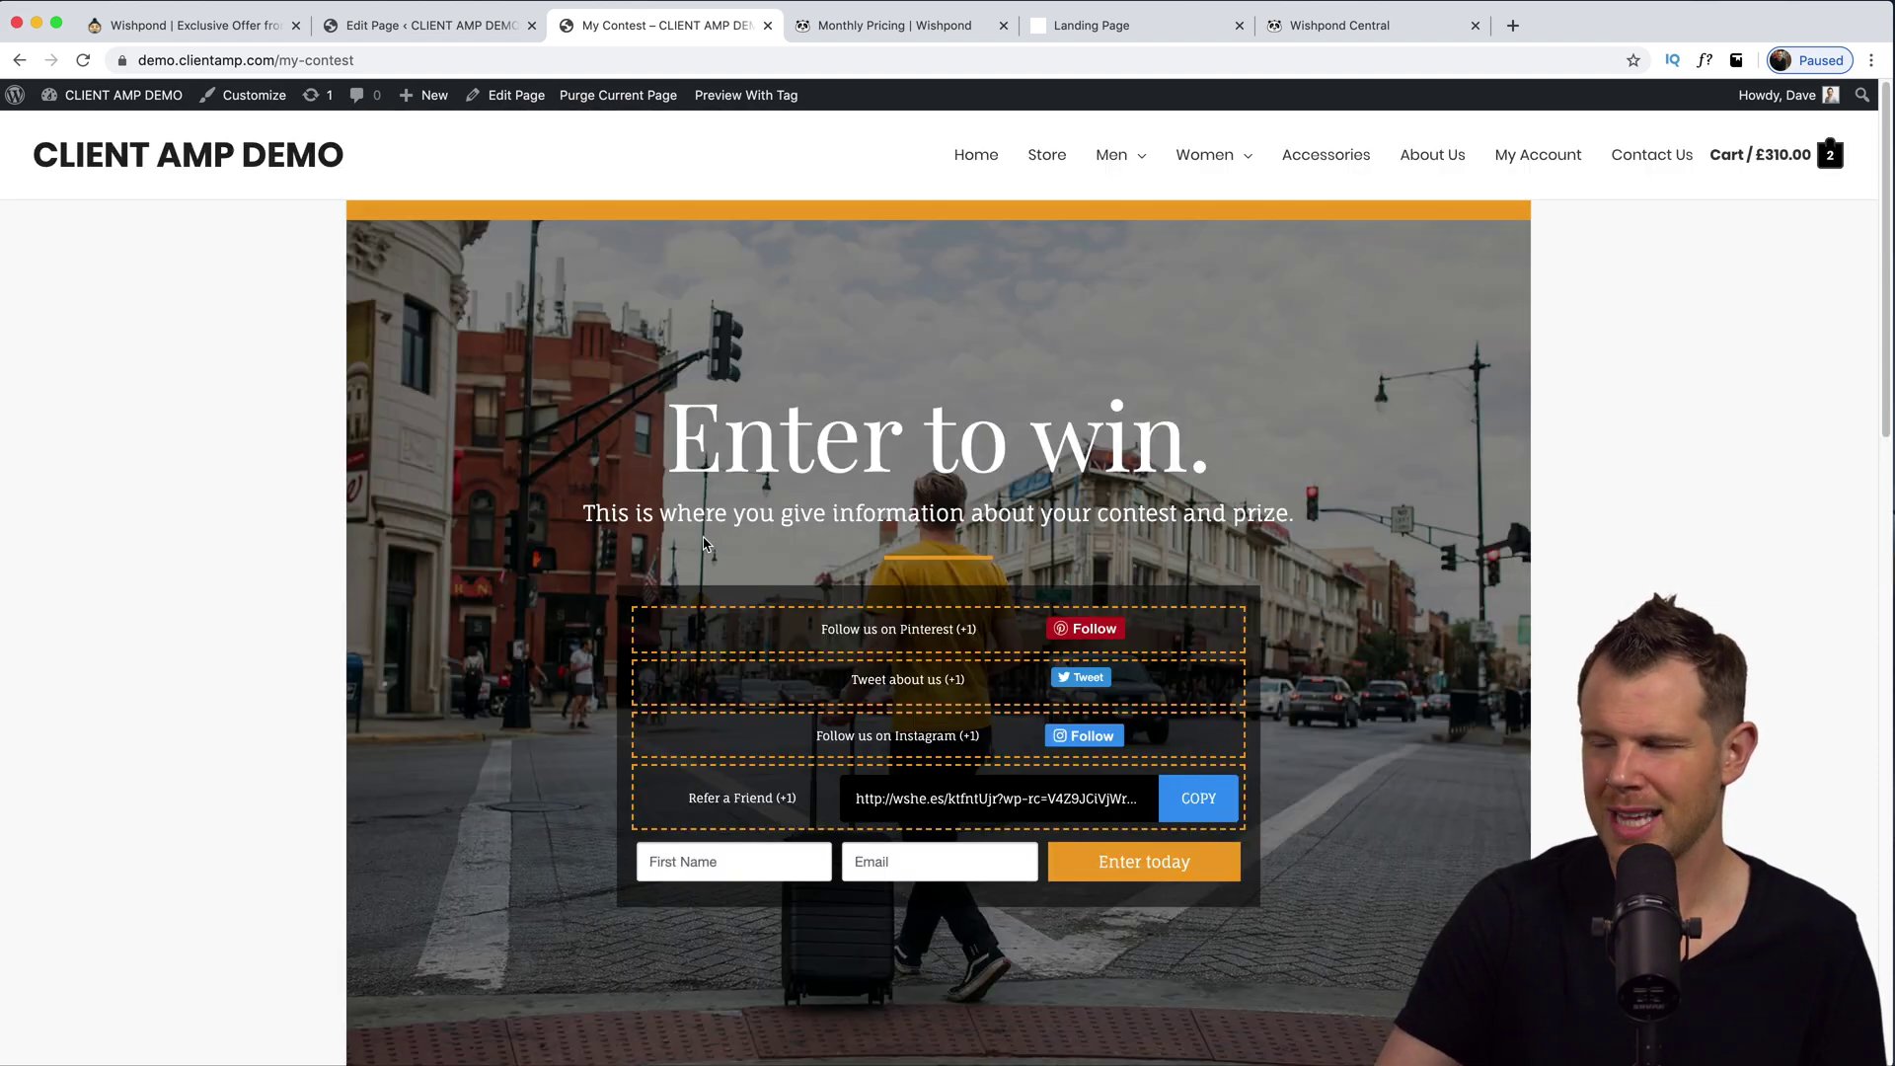
scroll(950, 567, down, 15)
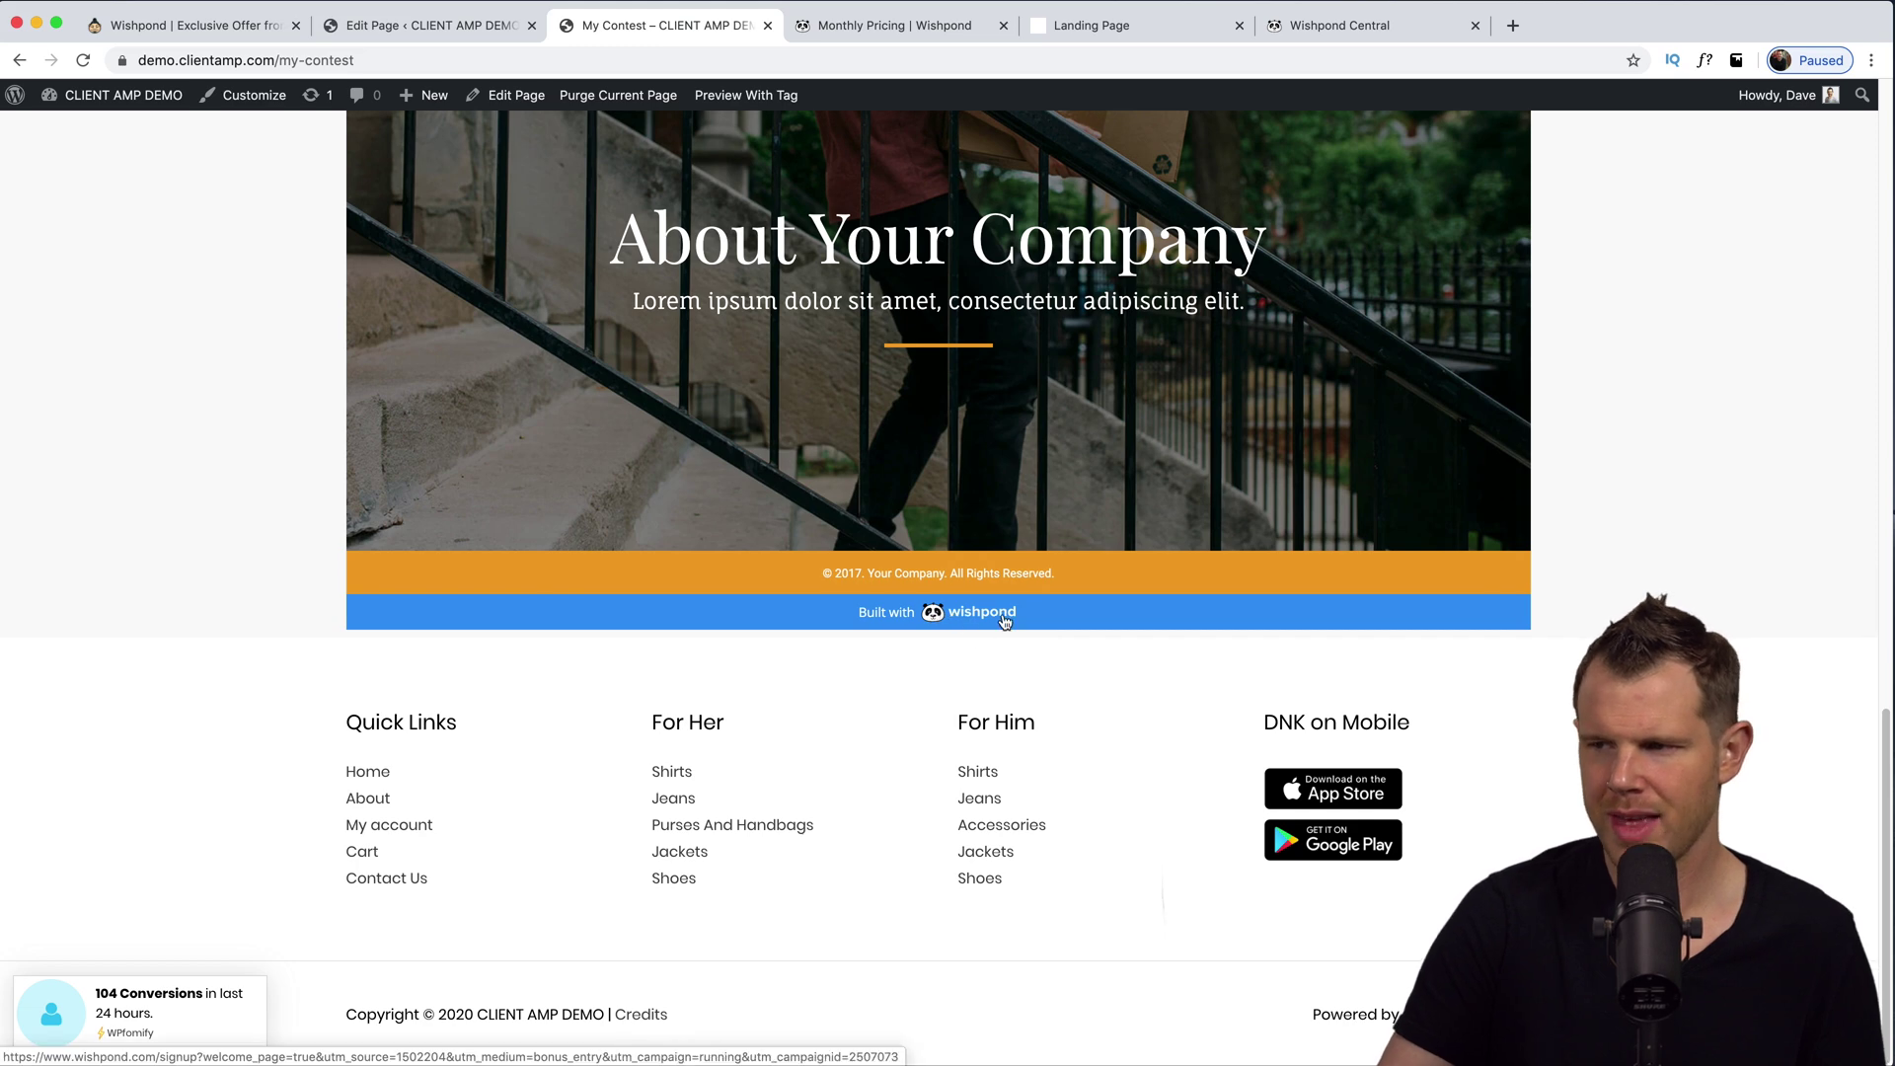
scroll(948, 632, up, 10)
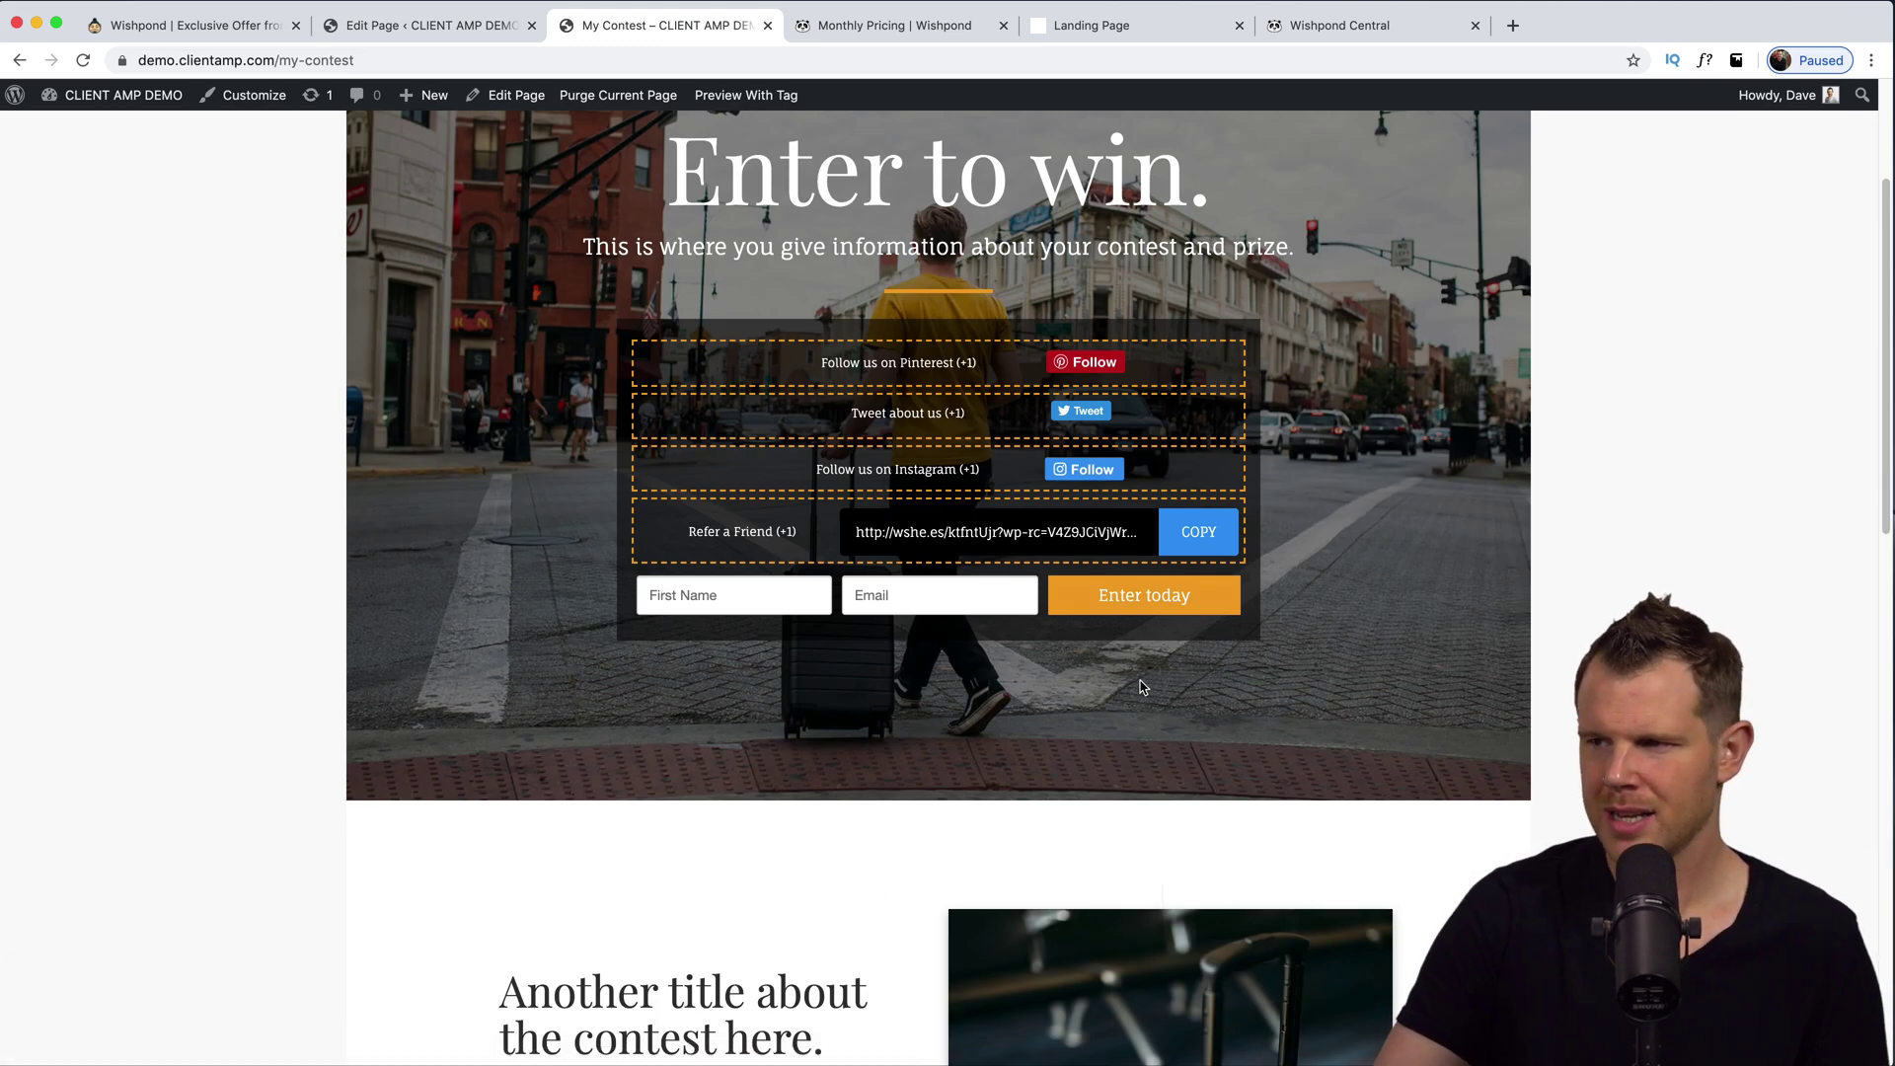
scroll(1129, 697, up, 3)
scroll(1086, 701, down, 1)
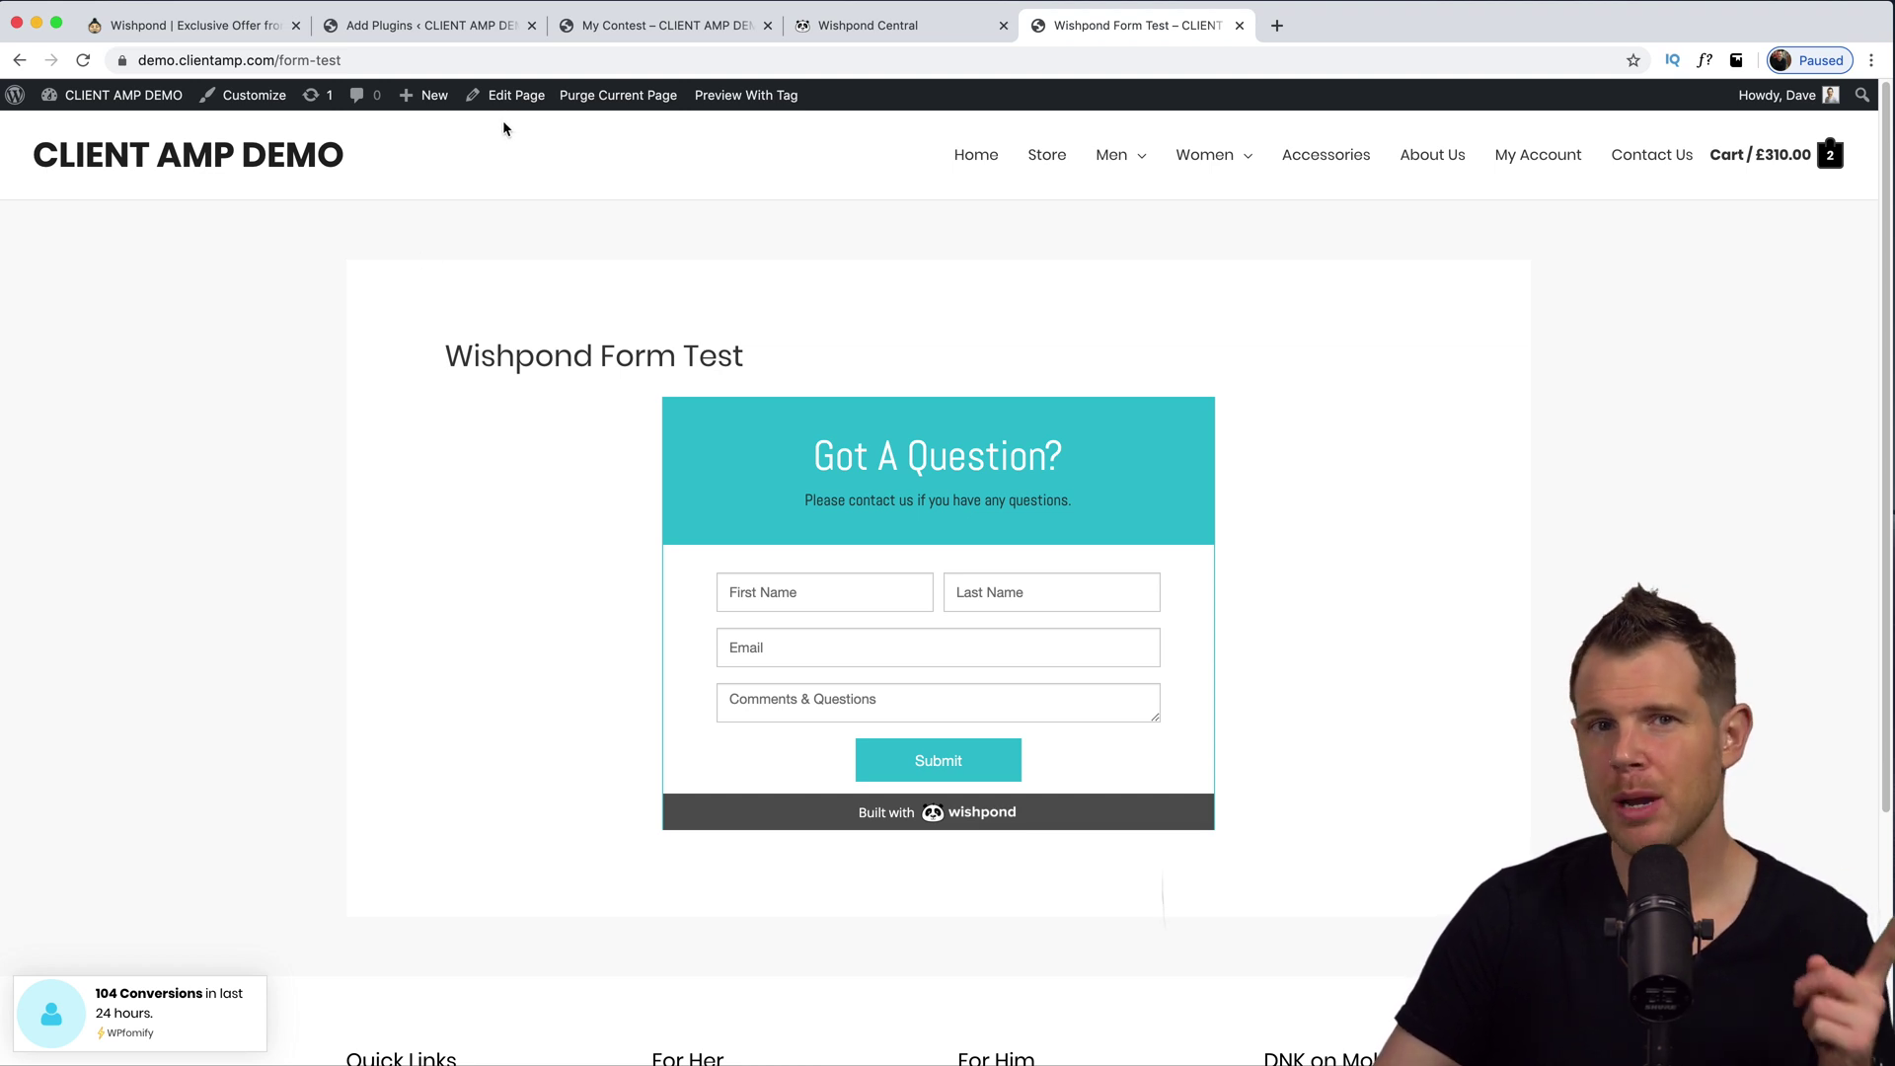
Show the WordPress Add Plugins search results for 'wishpond'.
click(412, 26)
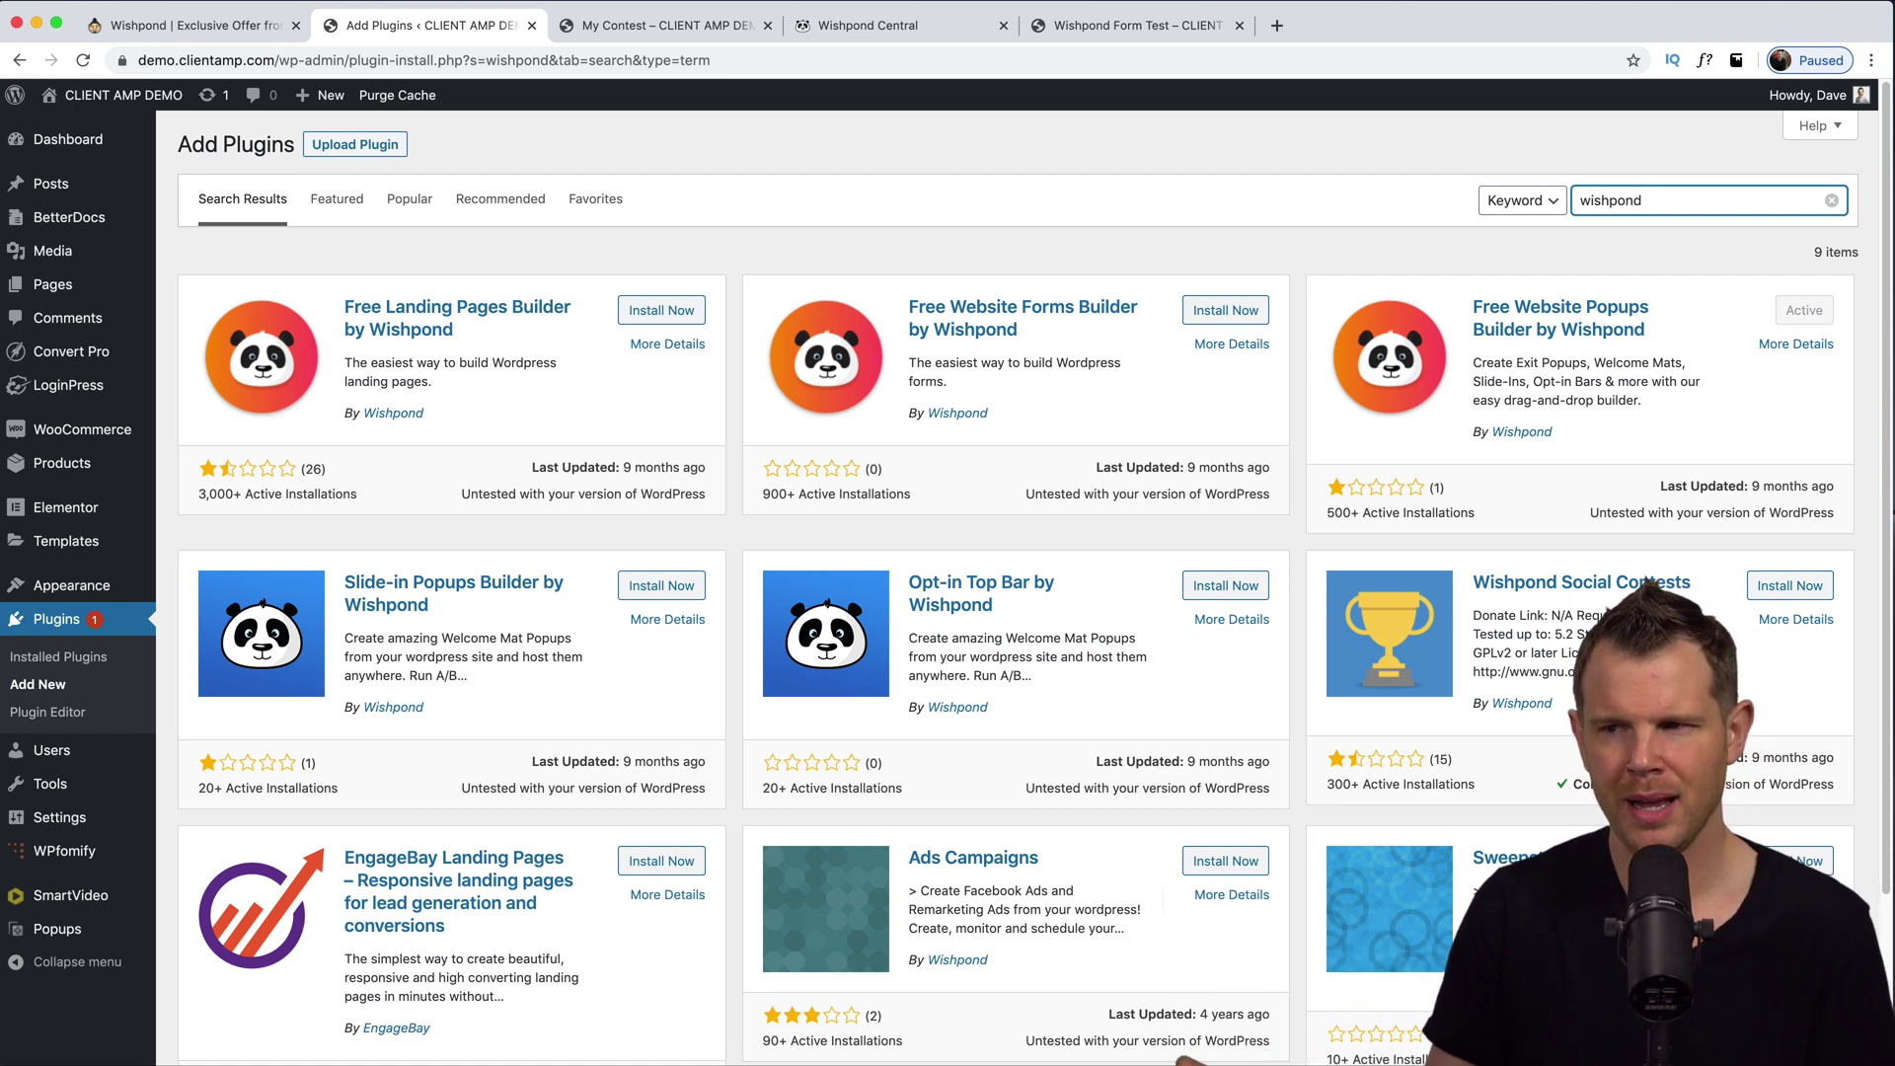
click(896, 40)
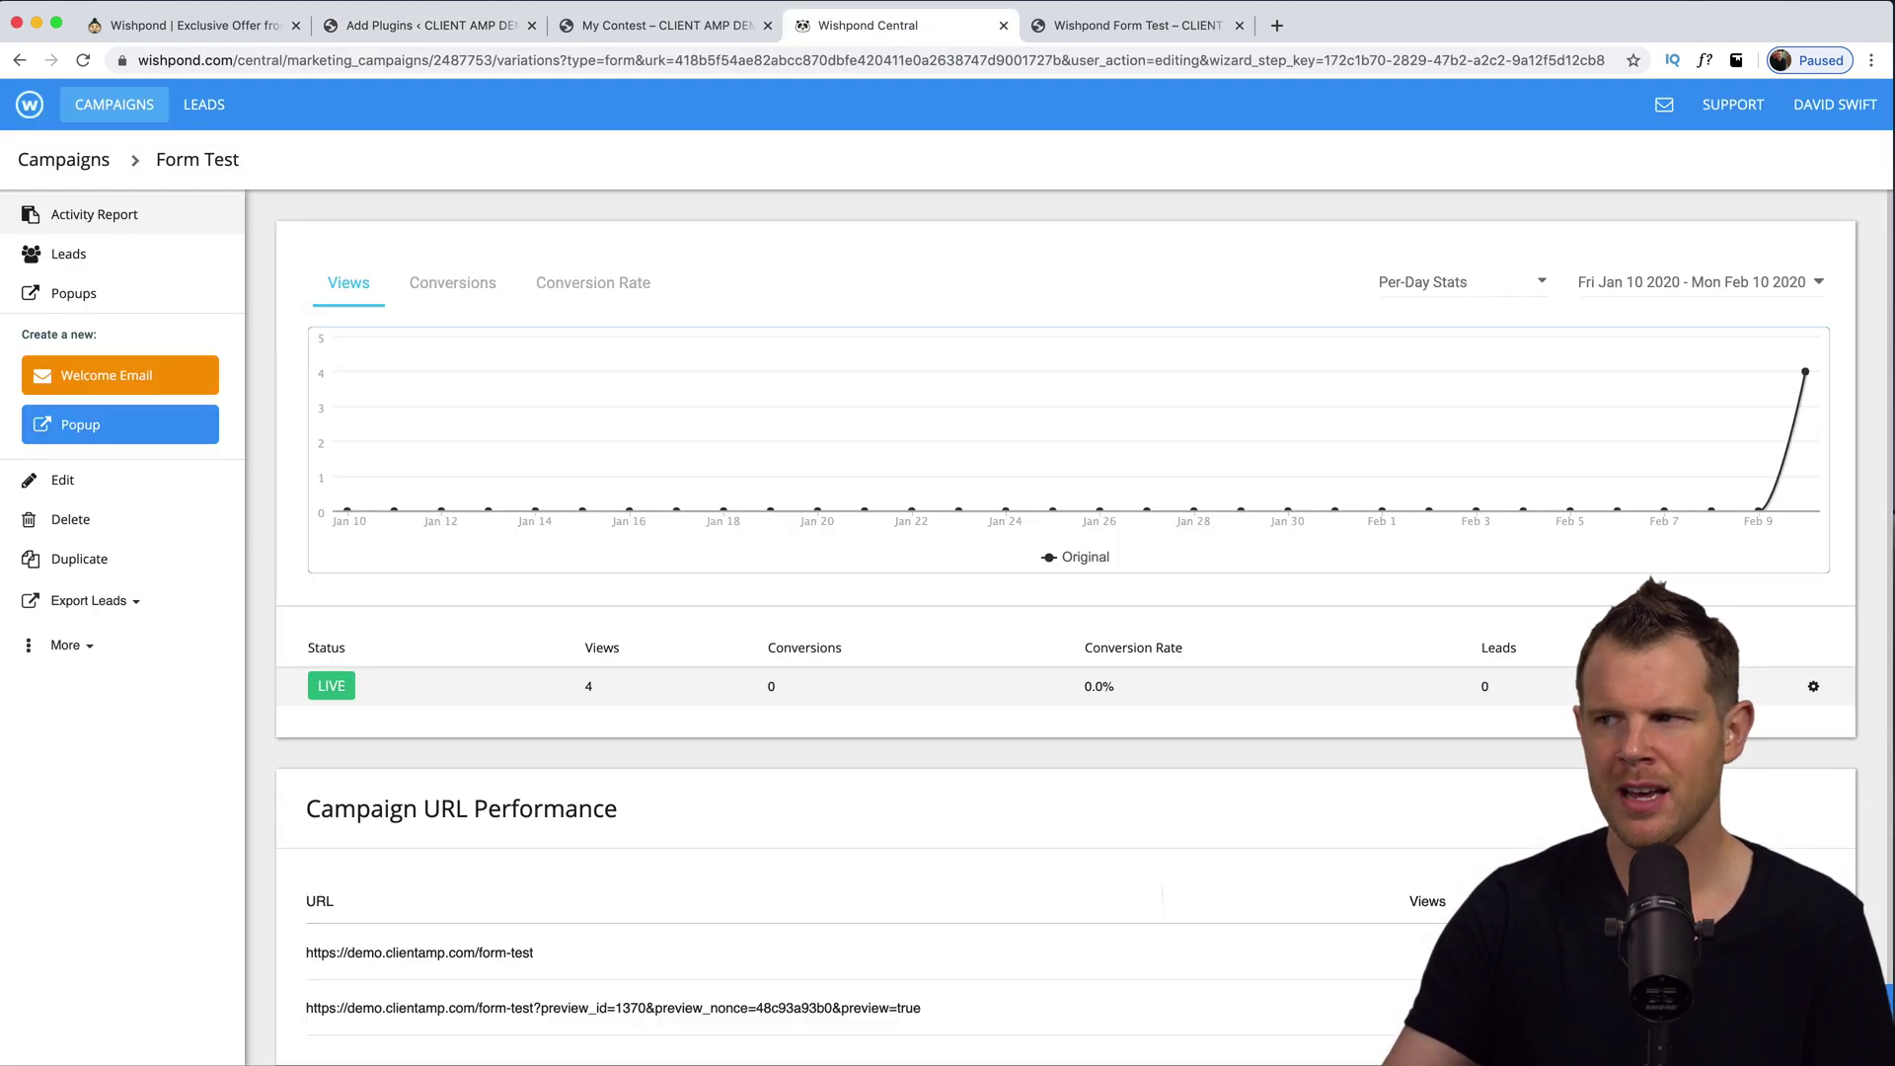
click(1821, 109)
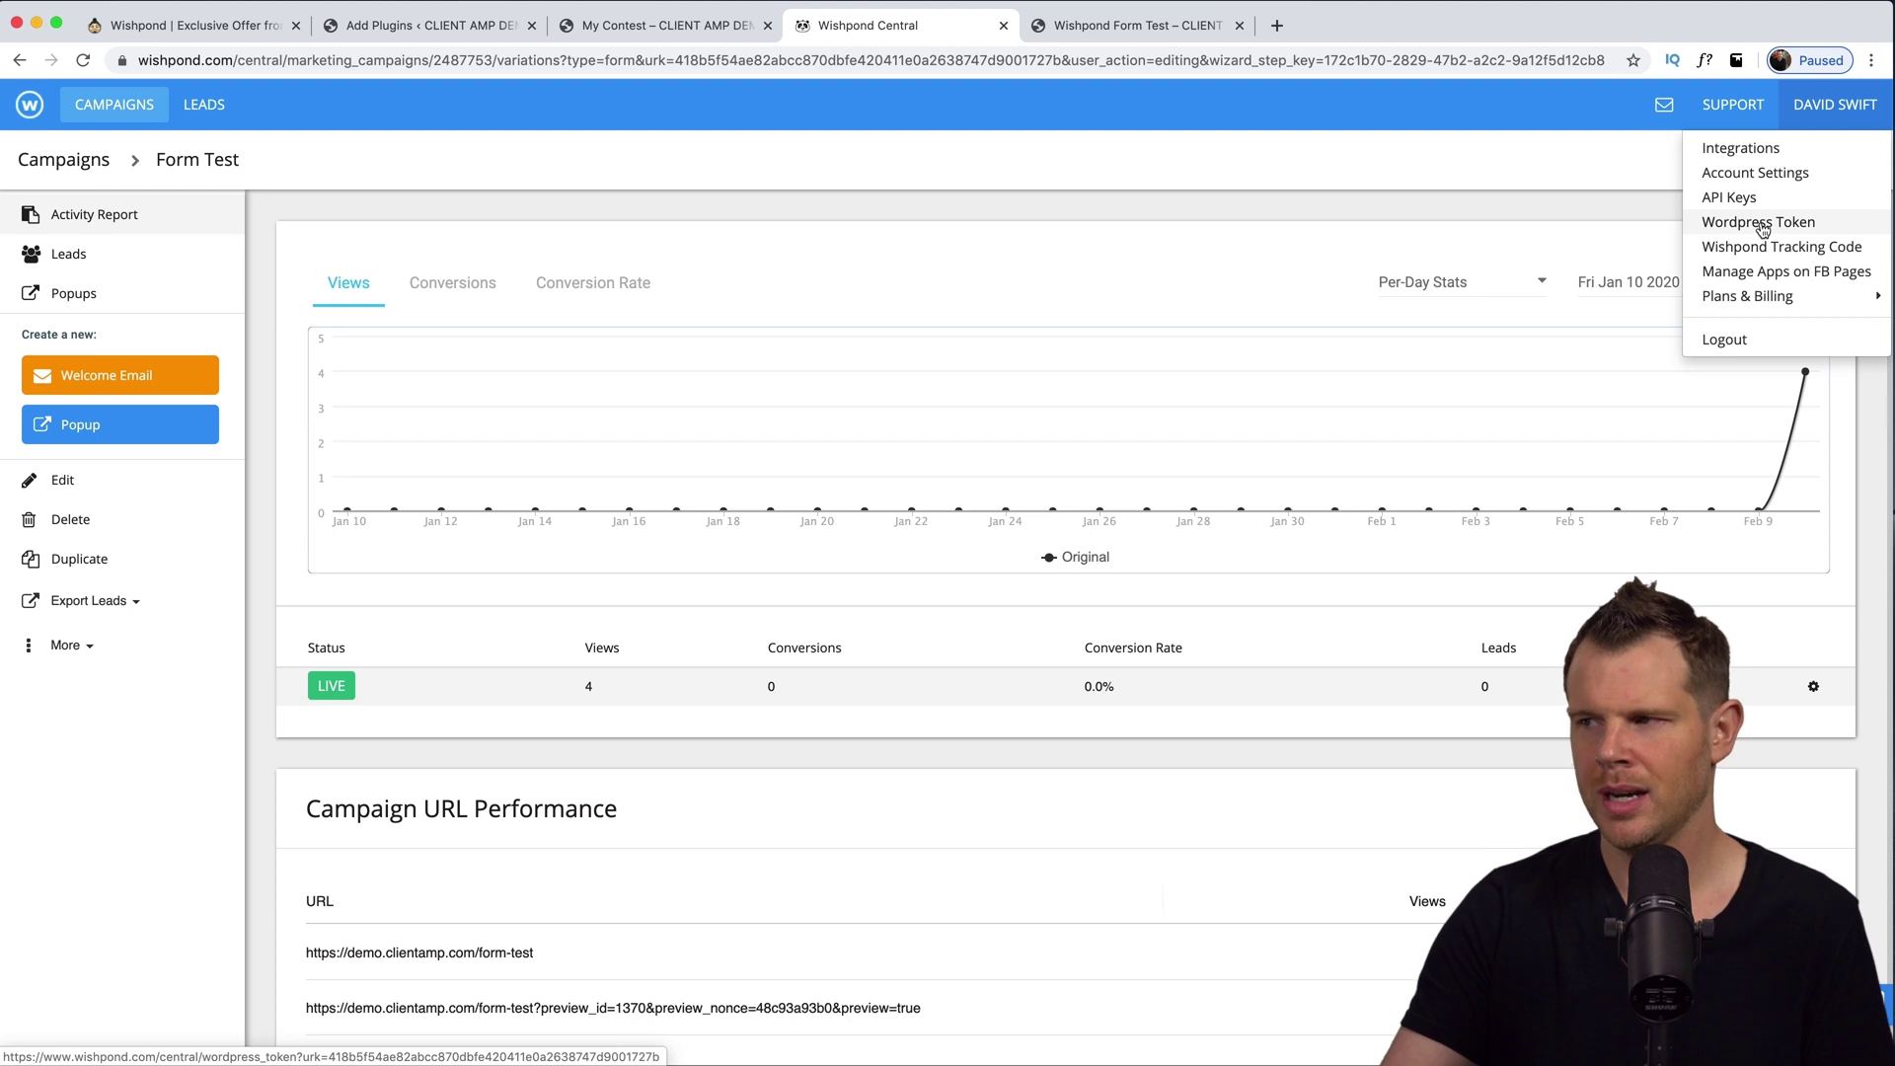
click(1115, 31)
click(446, 36)
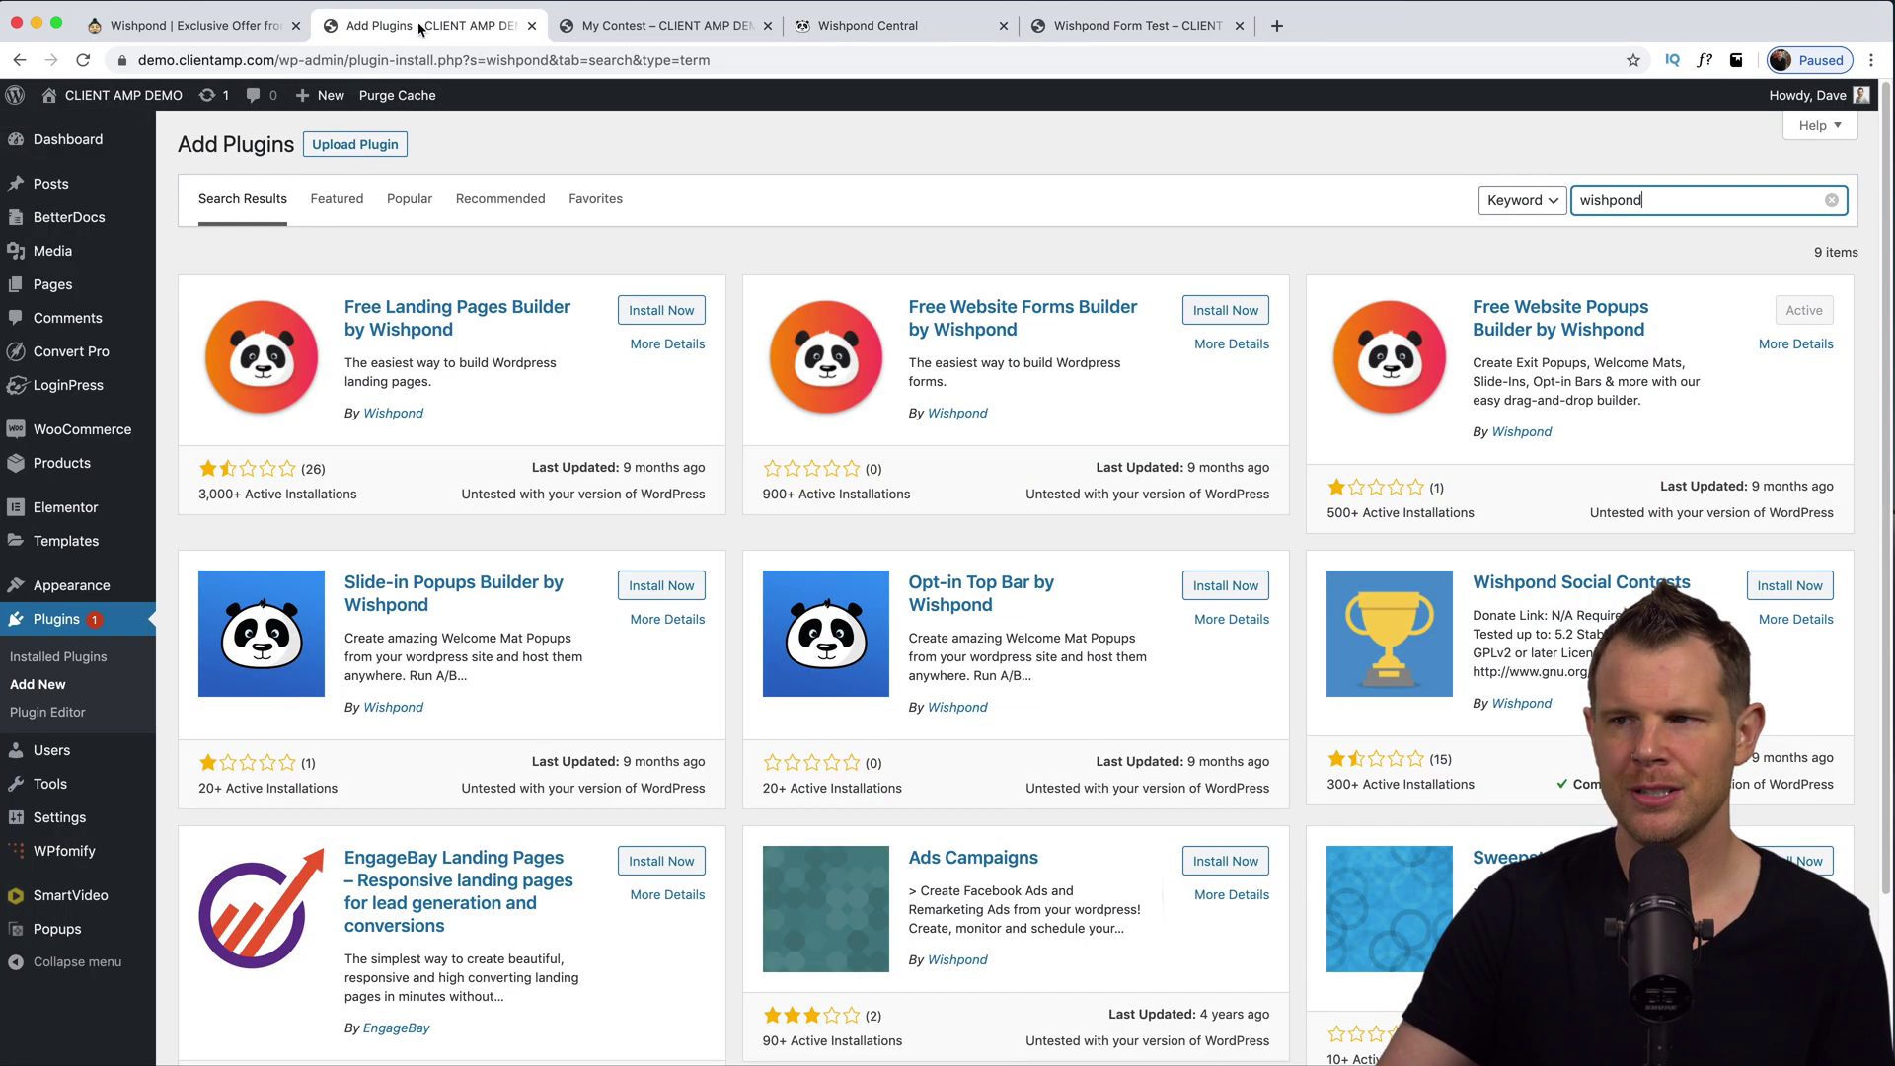
Log in to the Wishpond Popups plugin with the saved login, then return to Wishpond Central.
click(57, 839)
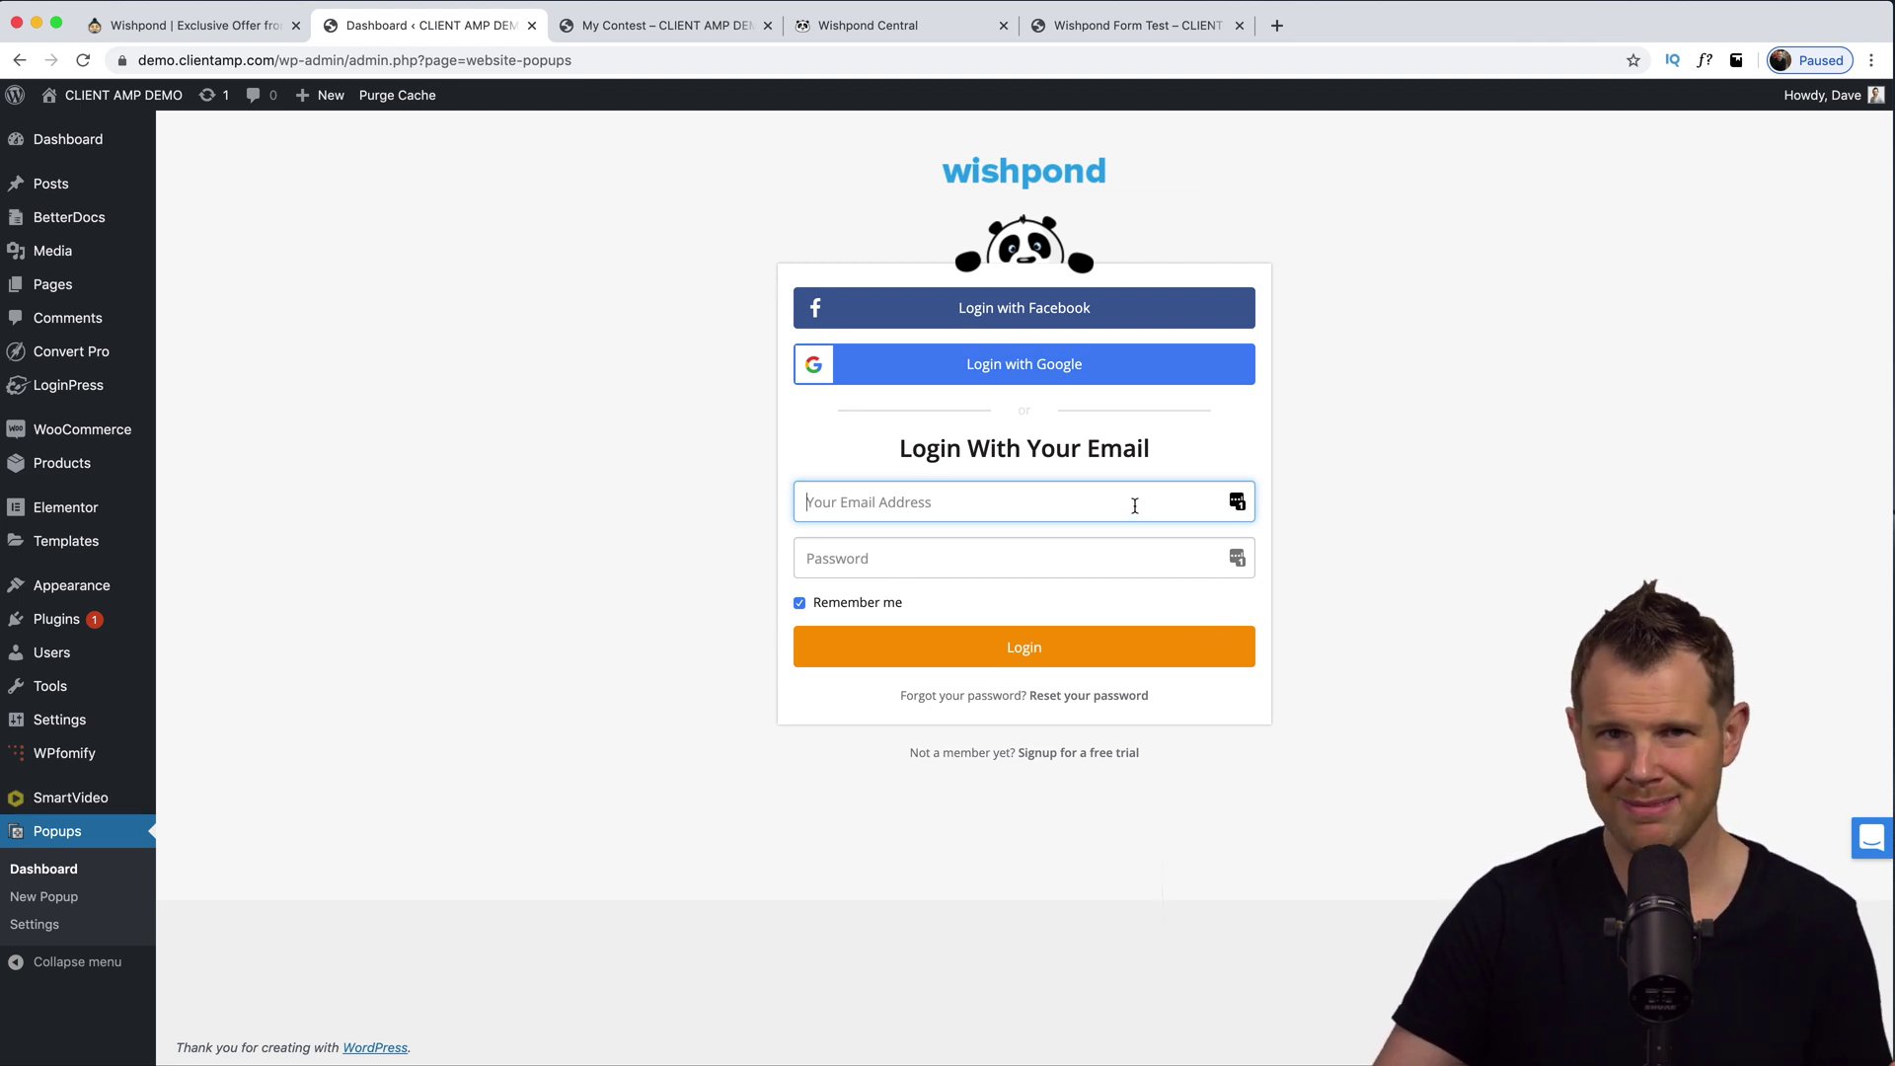
text(da)
key(Down)
key(Return)
click(1024, 648)
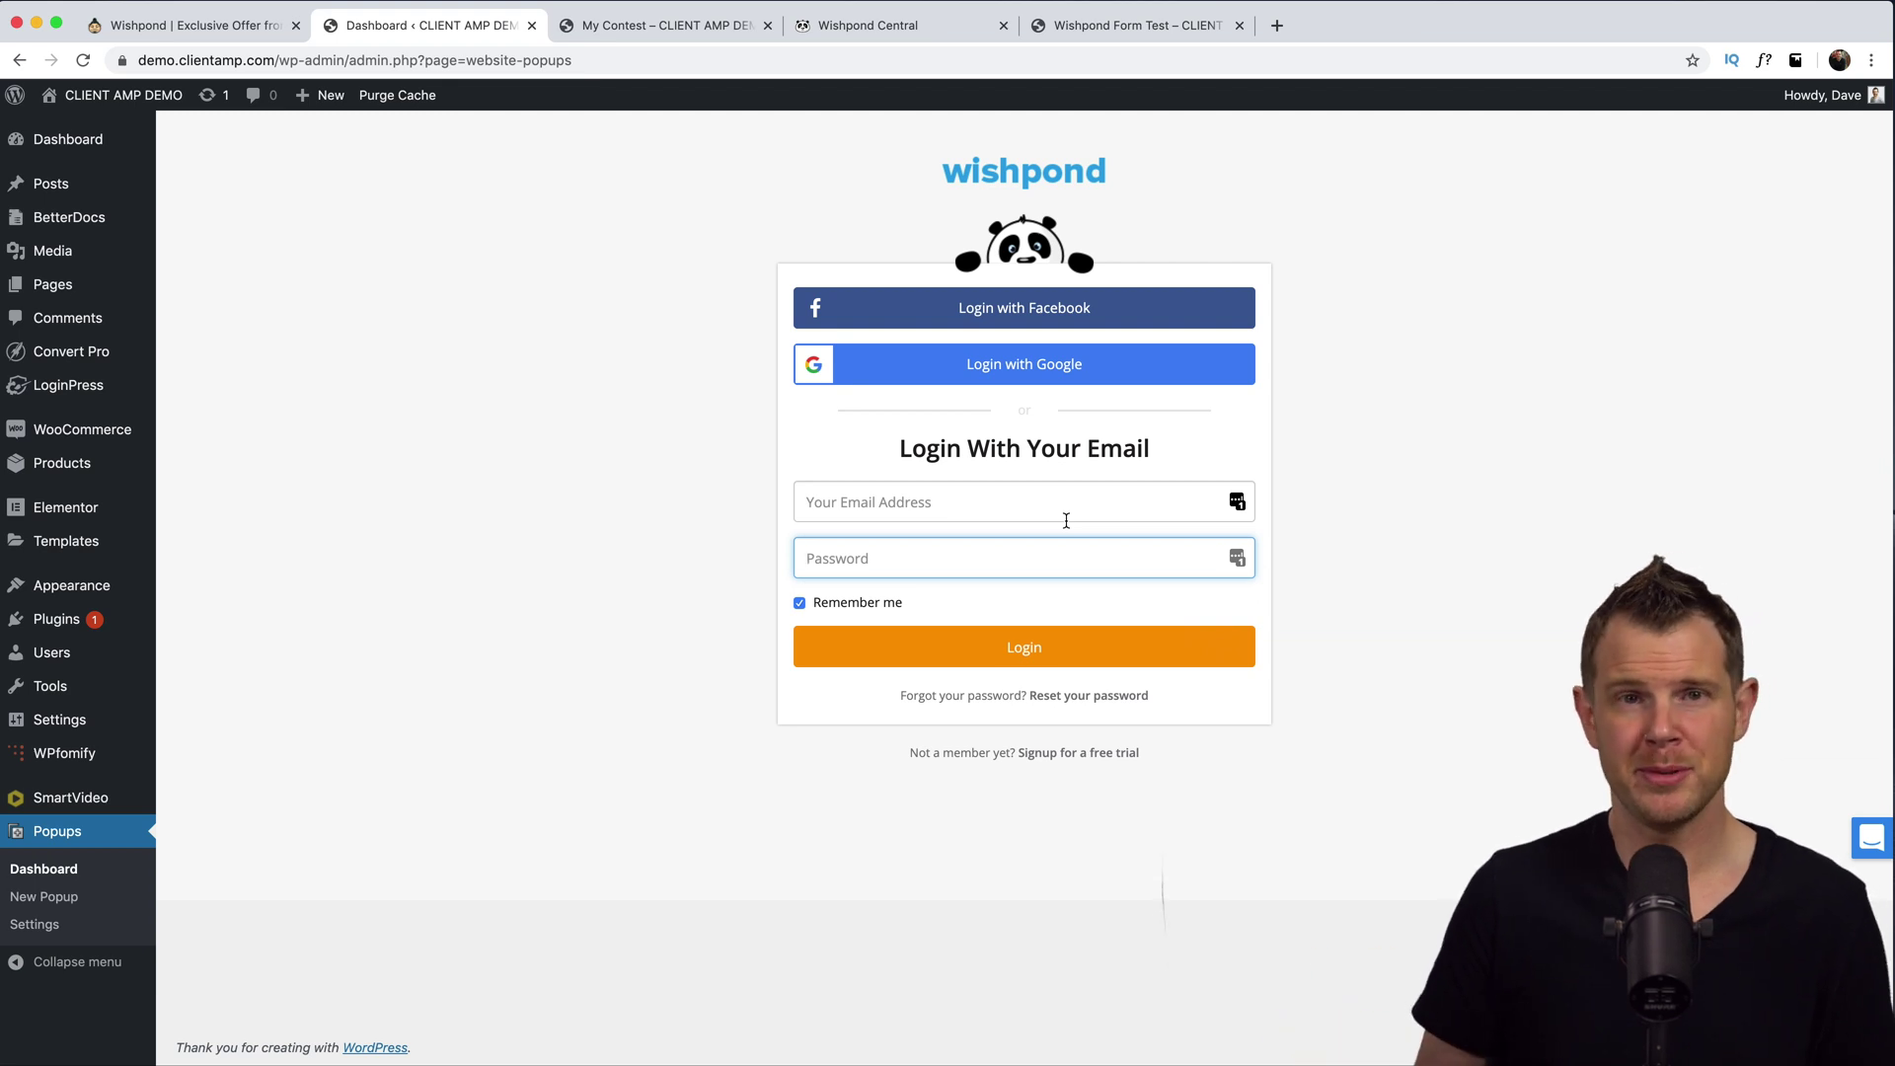
key(super+4)
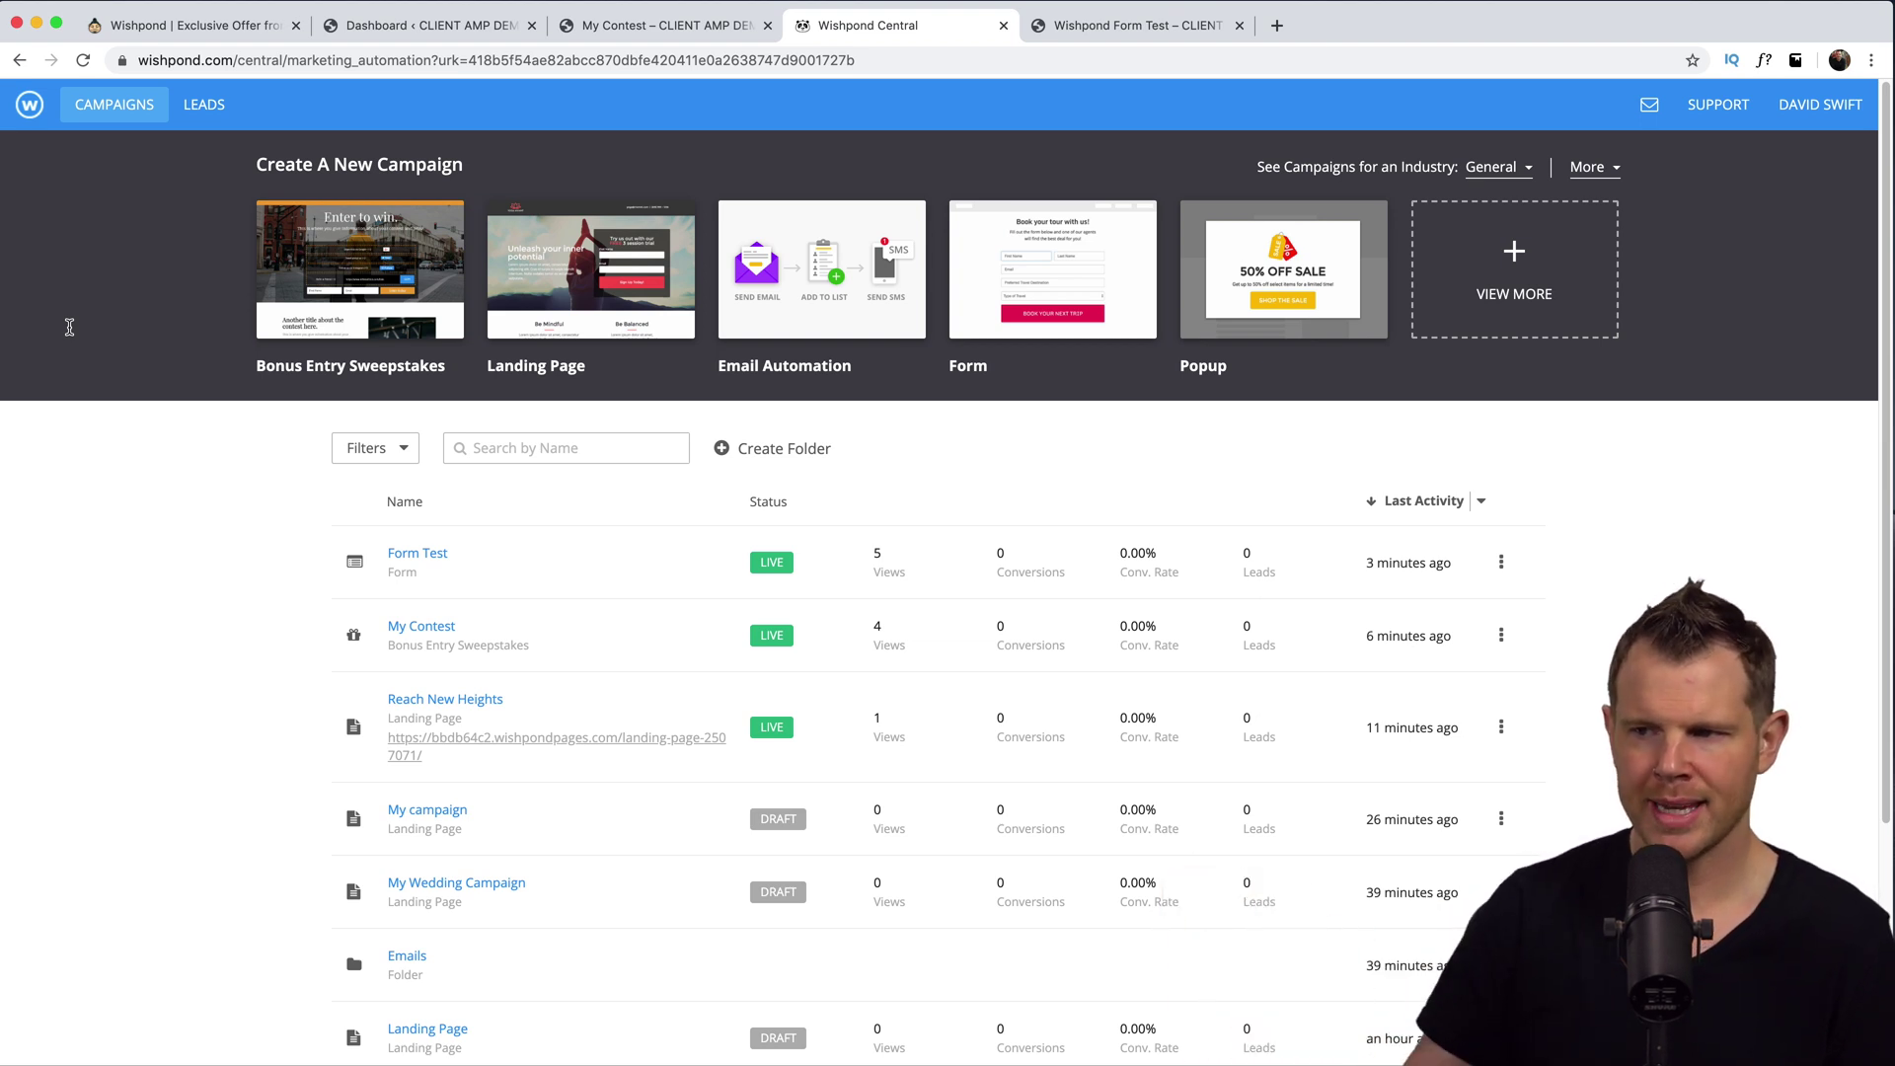
Scroll the campaigns dashboard to review Form Test, My Contest and Reach New Heights.
scroll(613, 683, down, 3)
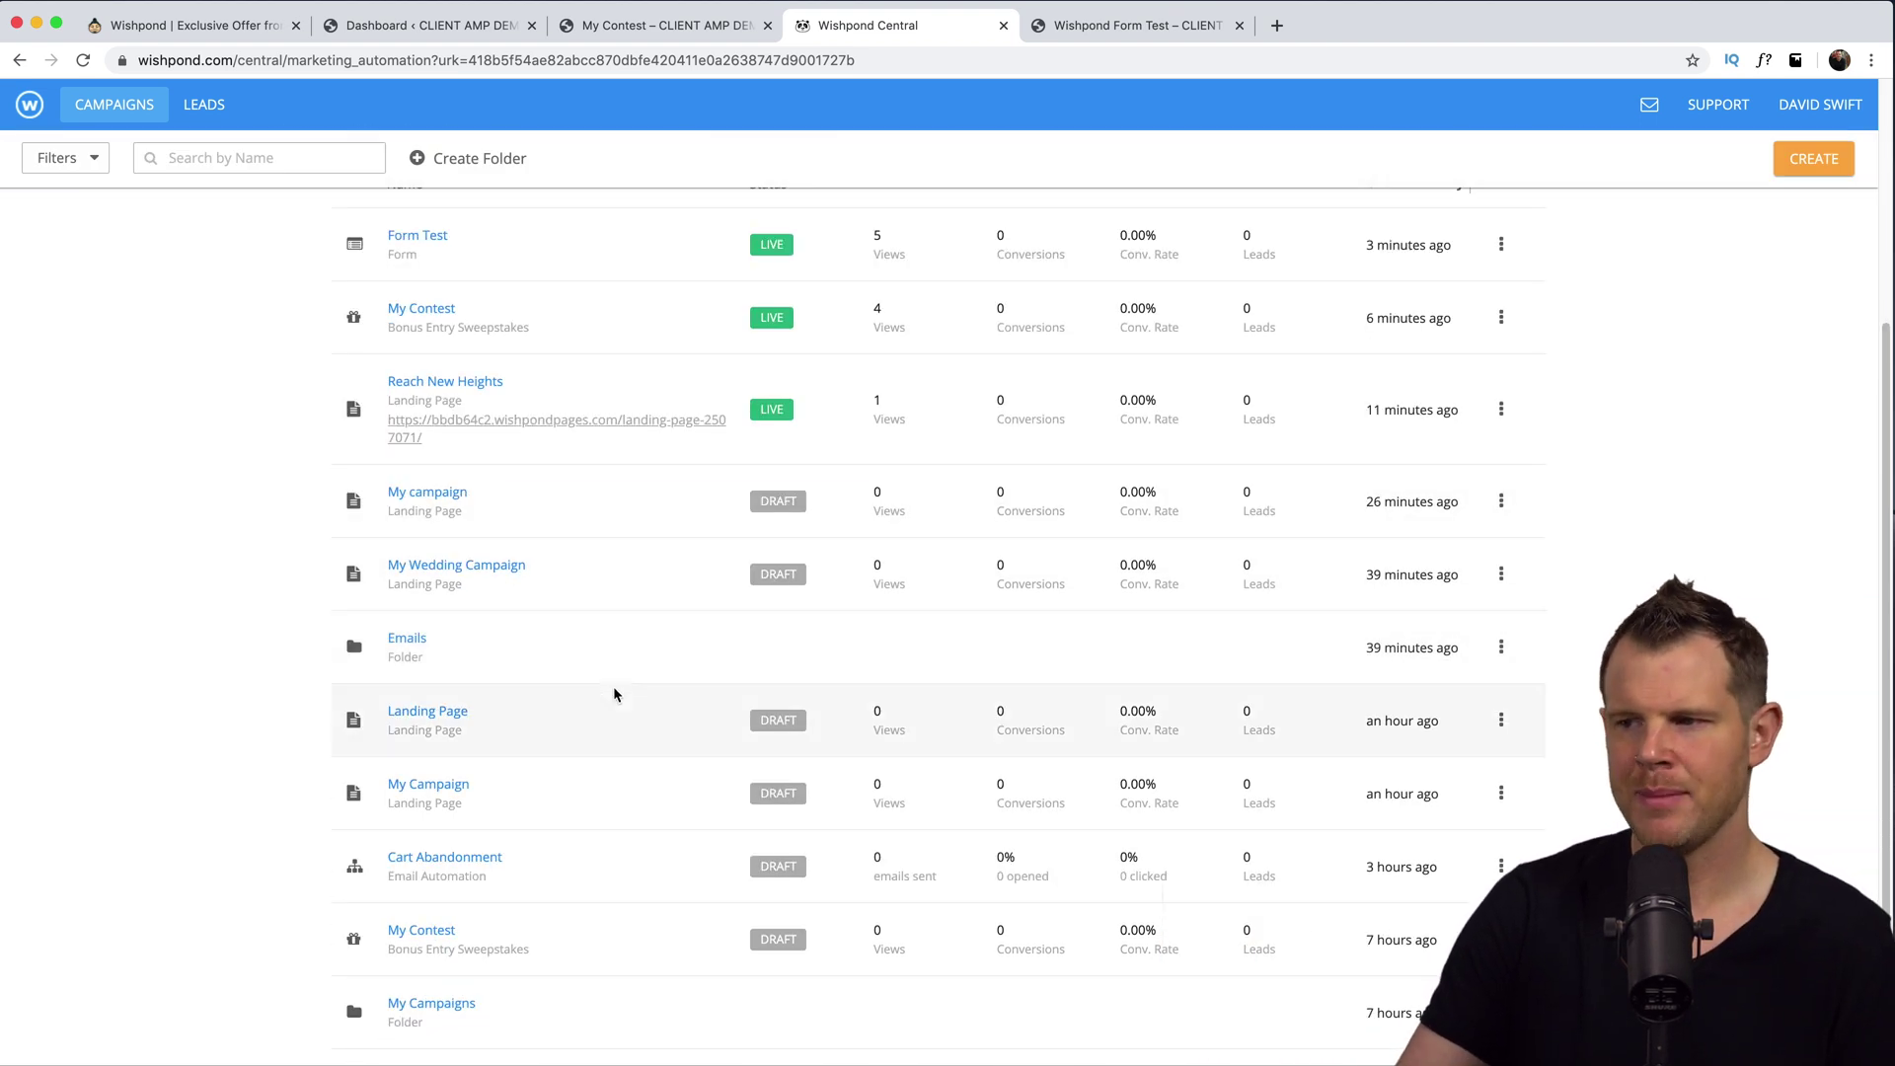
scroll(613, 682, up, 3)
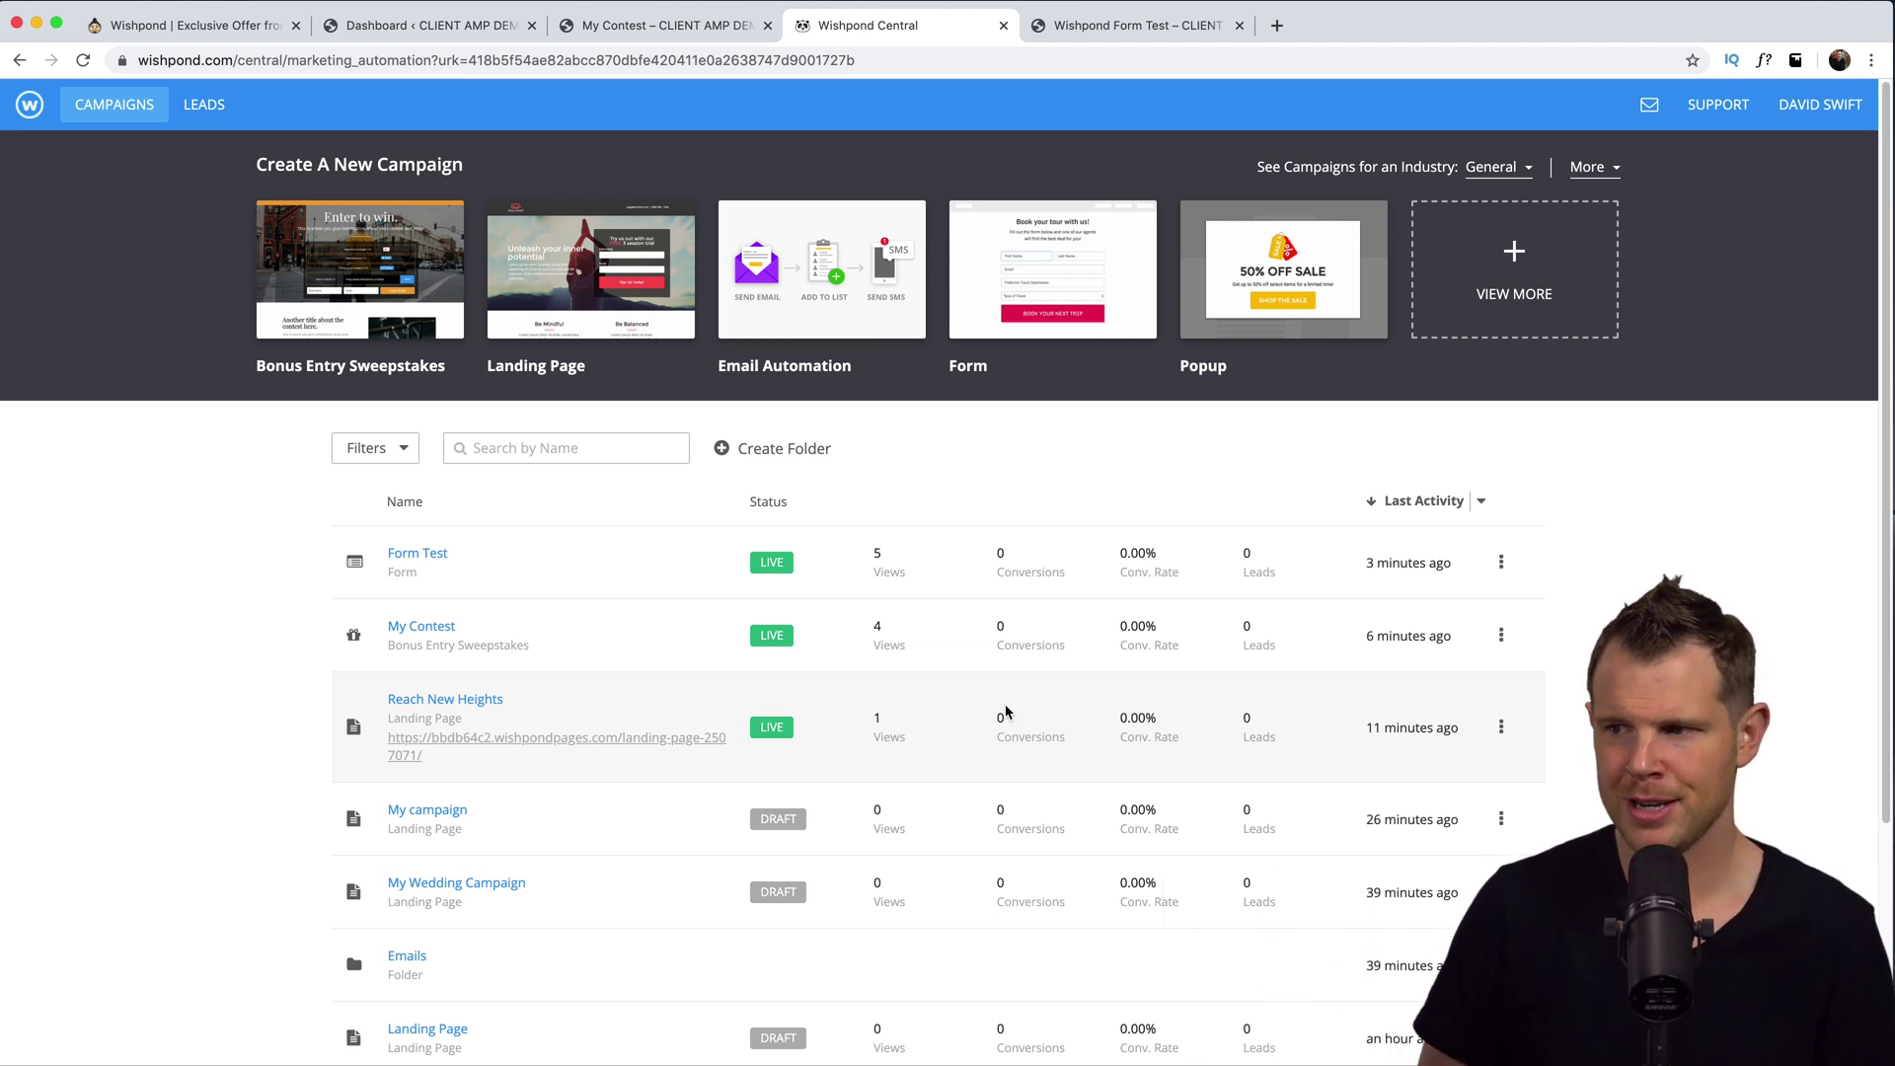
Uncheck Email Automation and Email Newsletters in the campaign Filters dropdown.
click(379, 449)
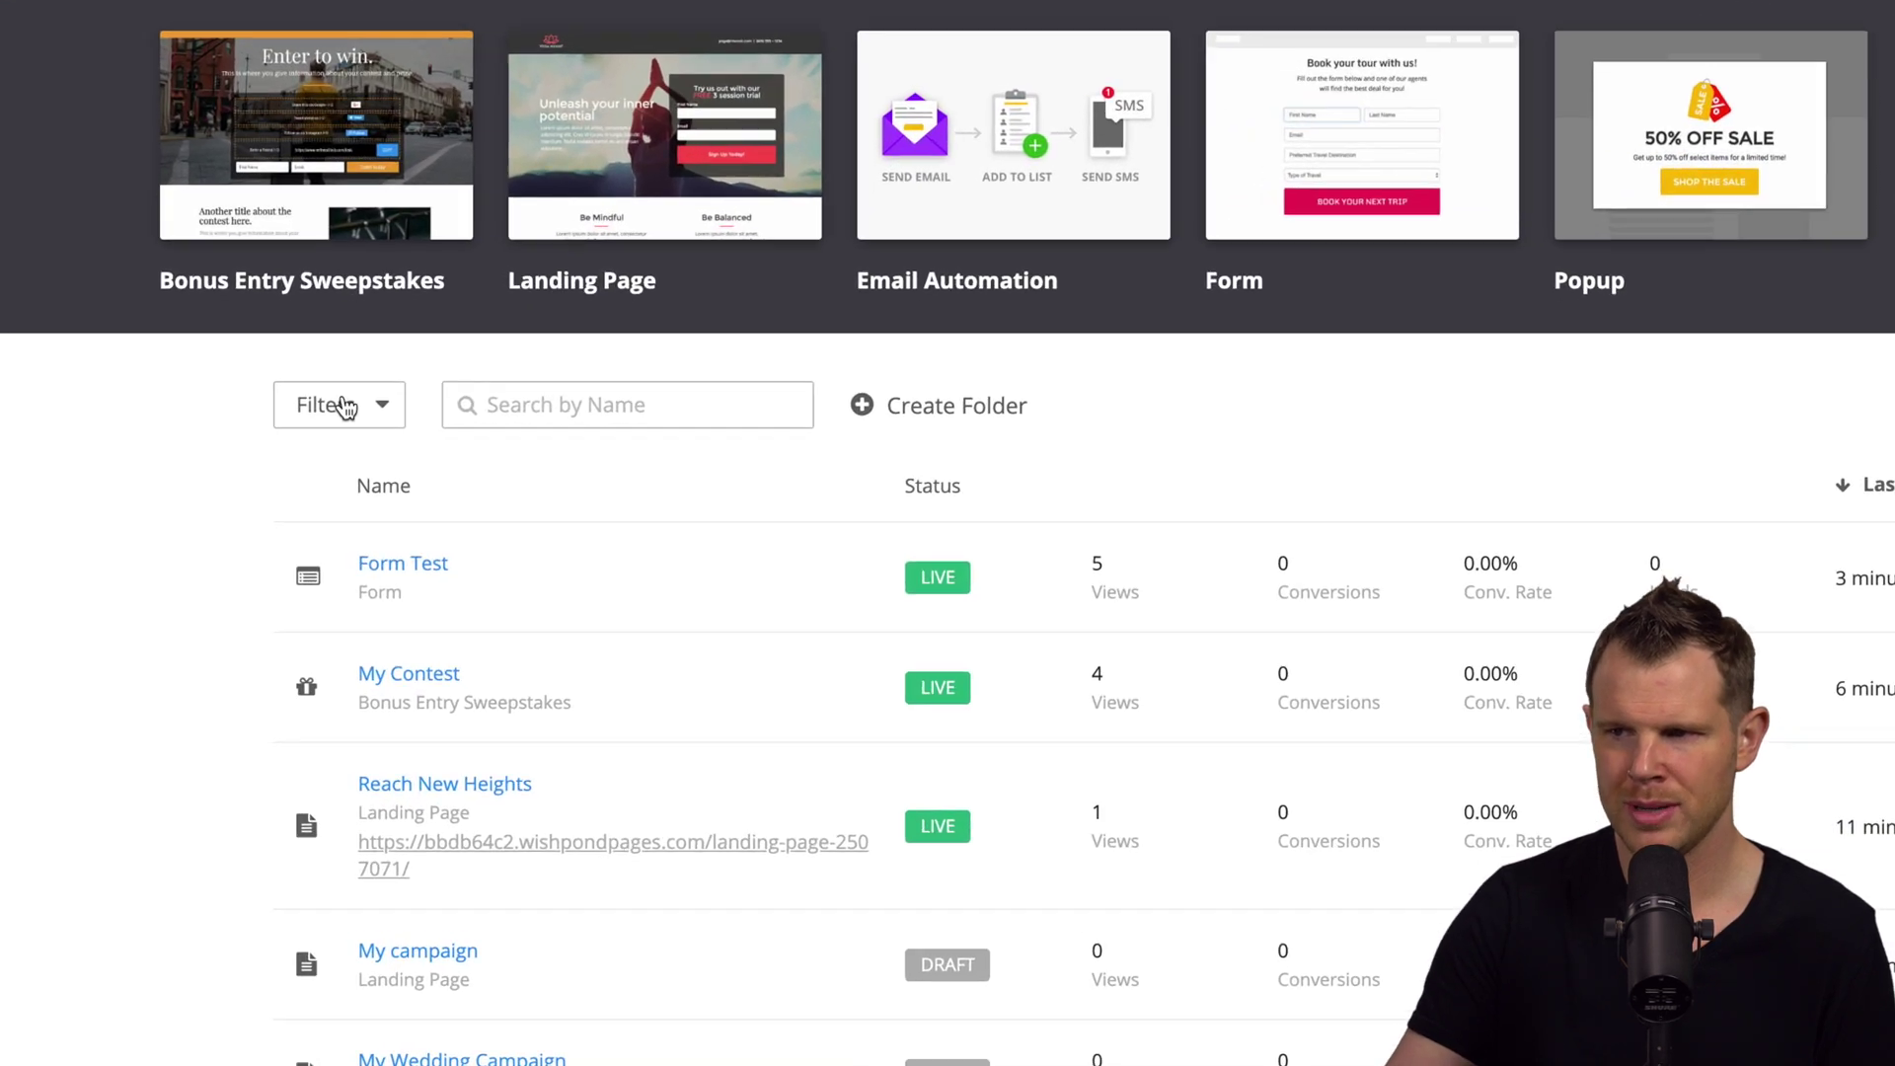
click(264, 523)
click(264, 589)
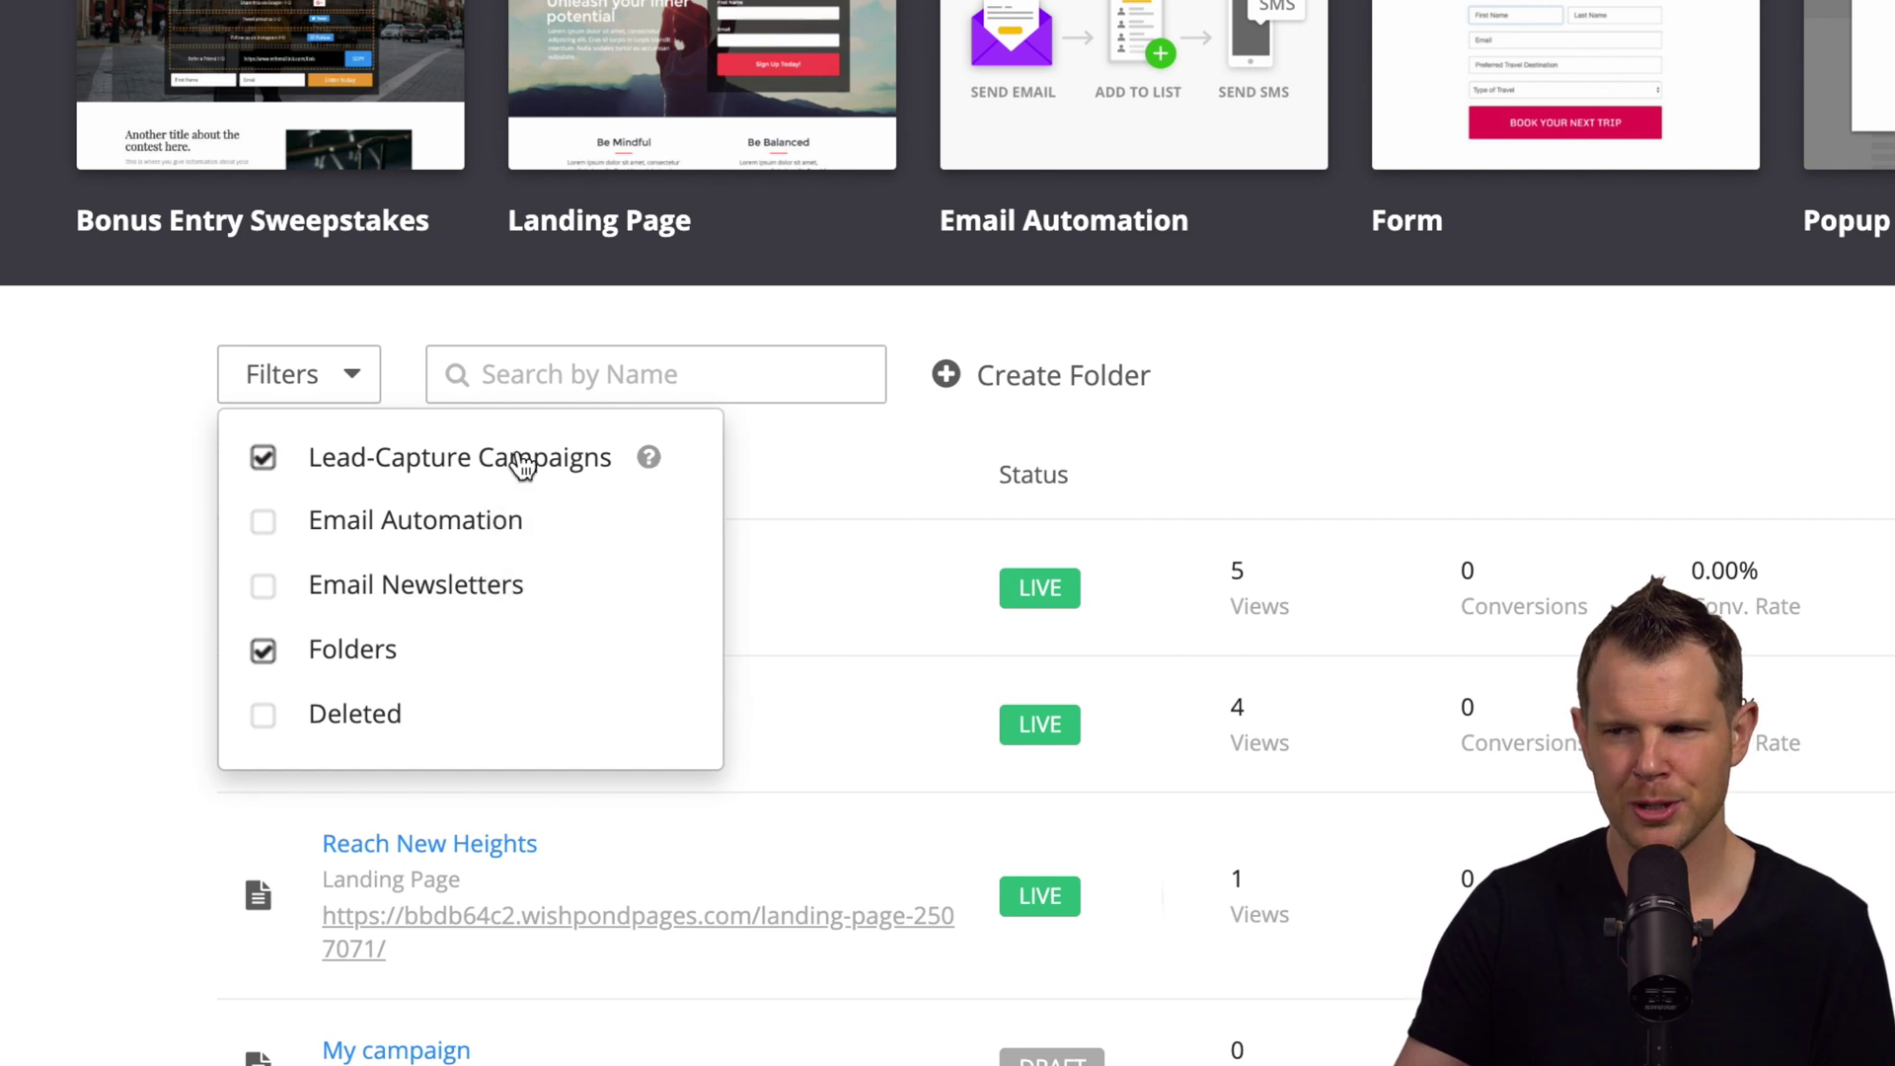
mouse_move(653, 464)
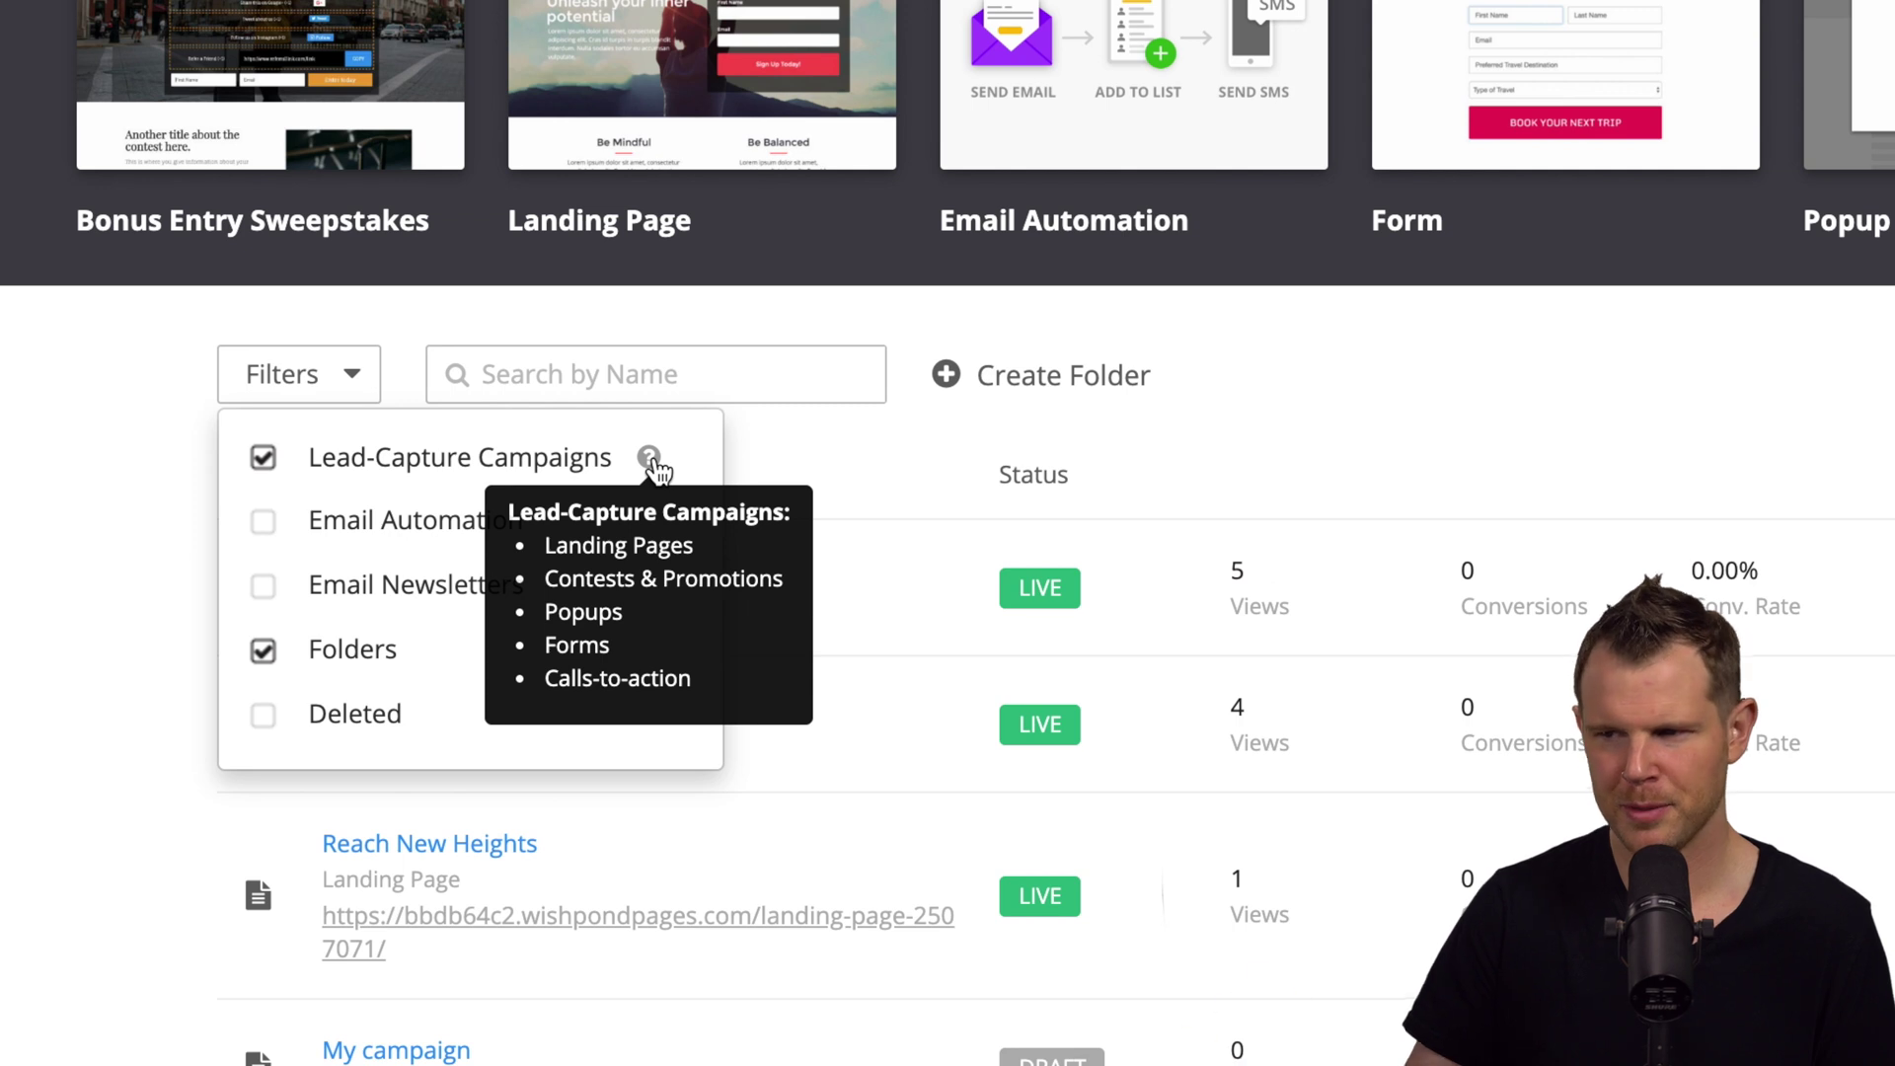
drag(242, 434, 1827, 360)
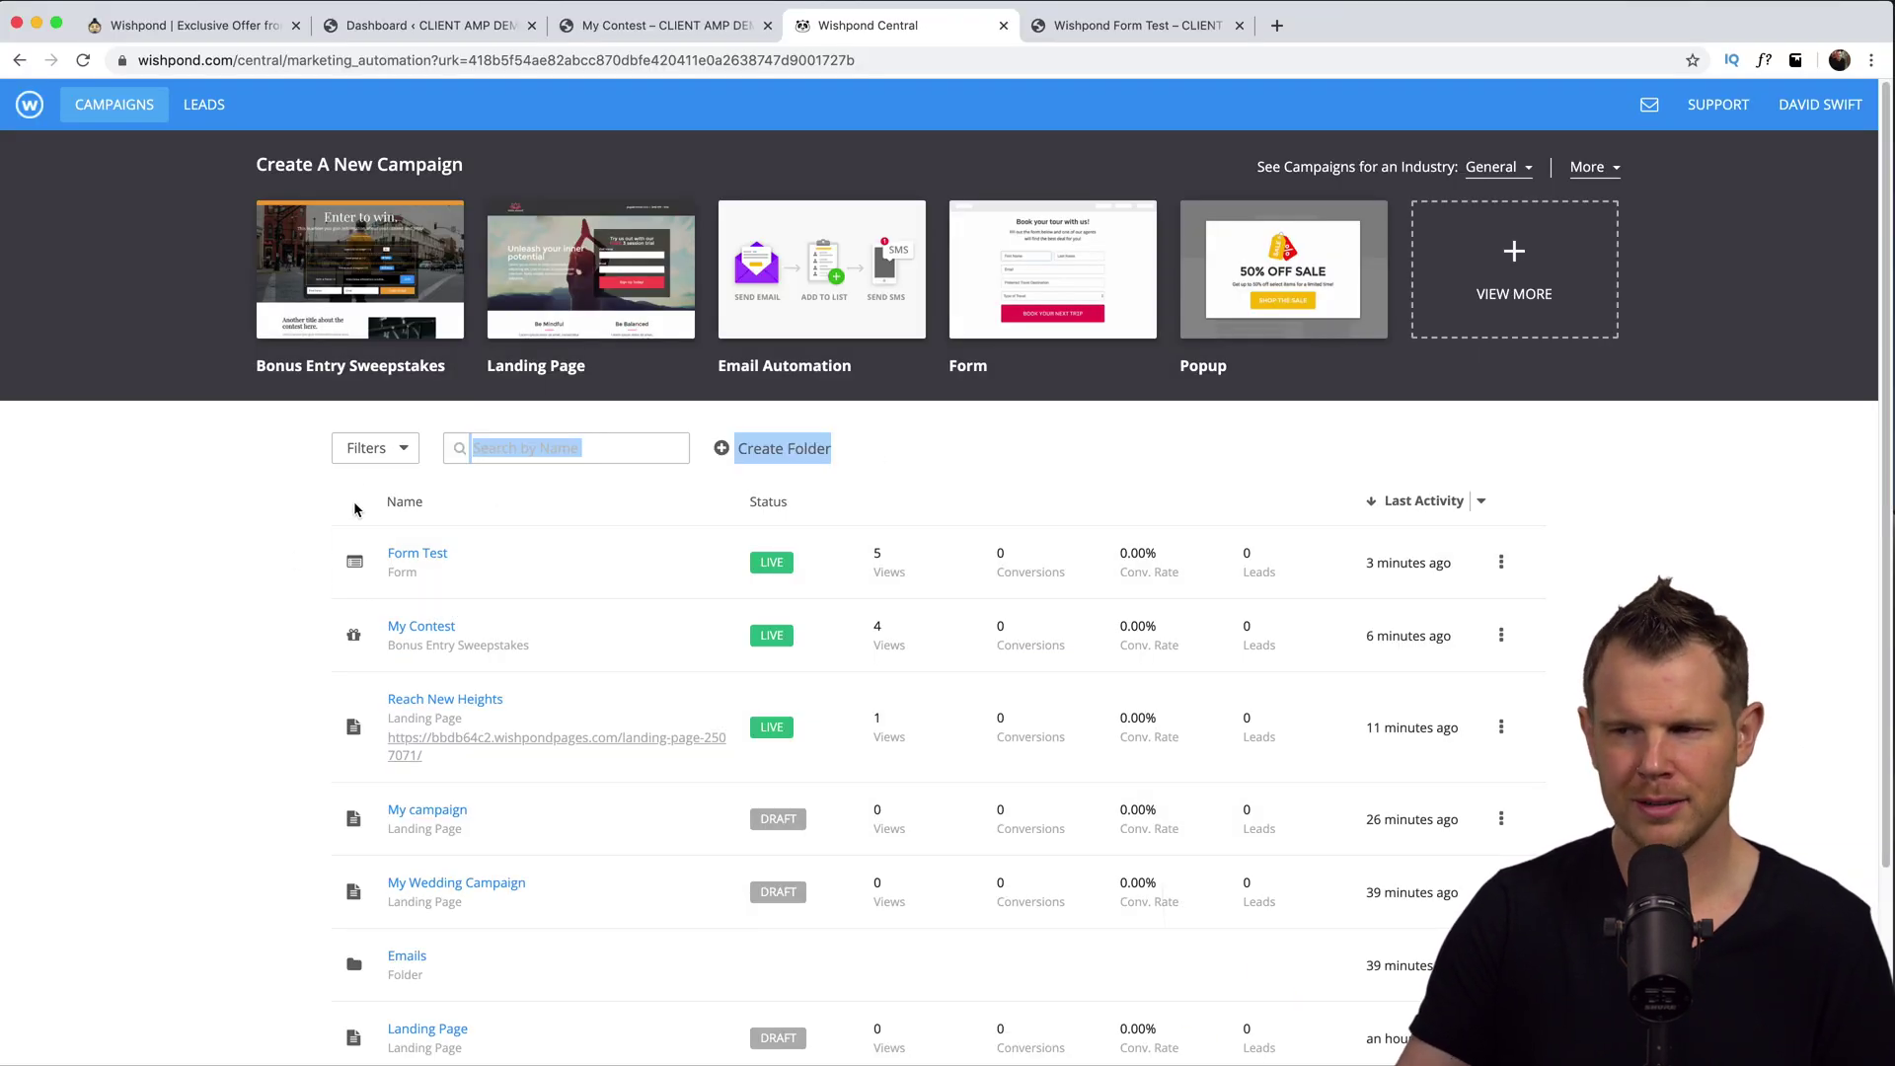
click(405, 452)
click(302, 560)
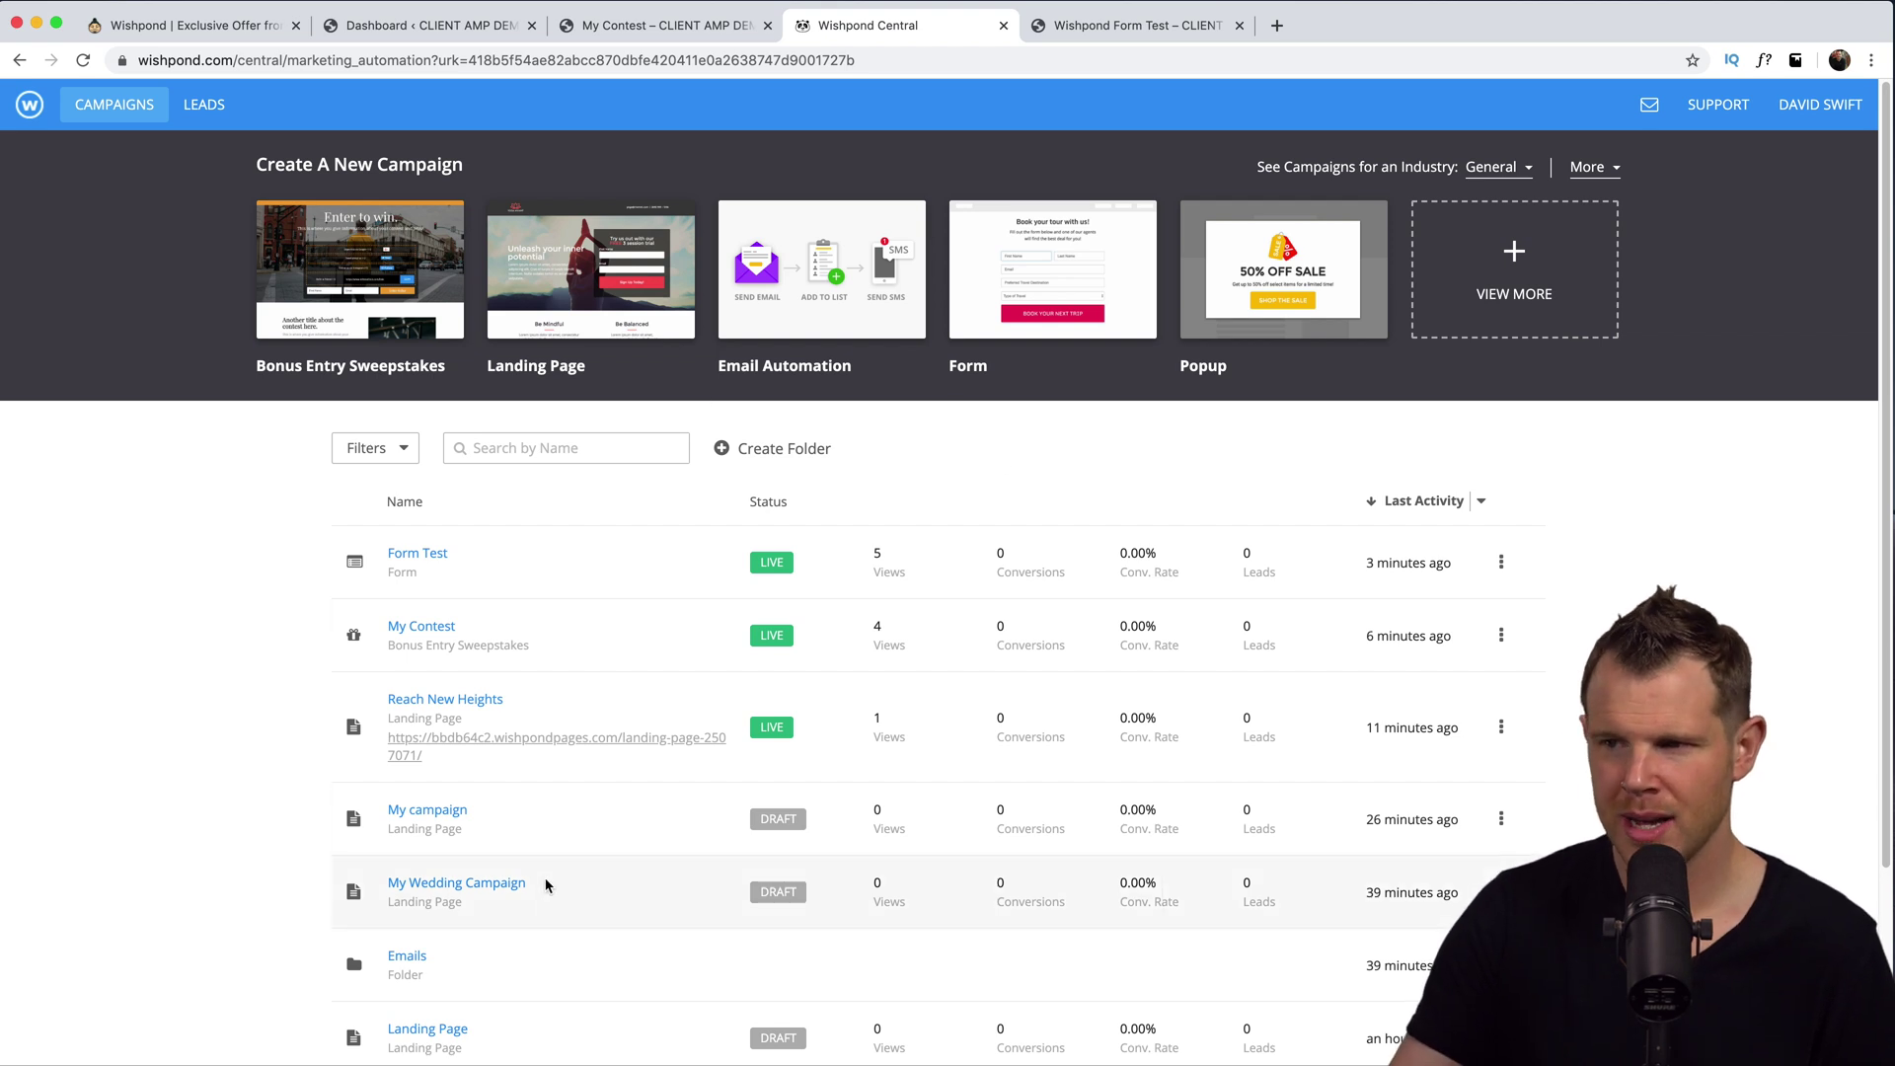
scroll(511, 864, down, 3)
scroll(507, 831, down, 1)
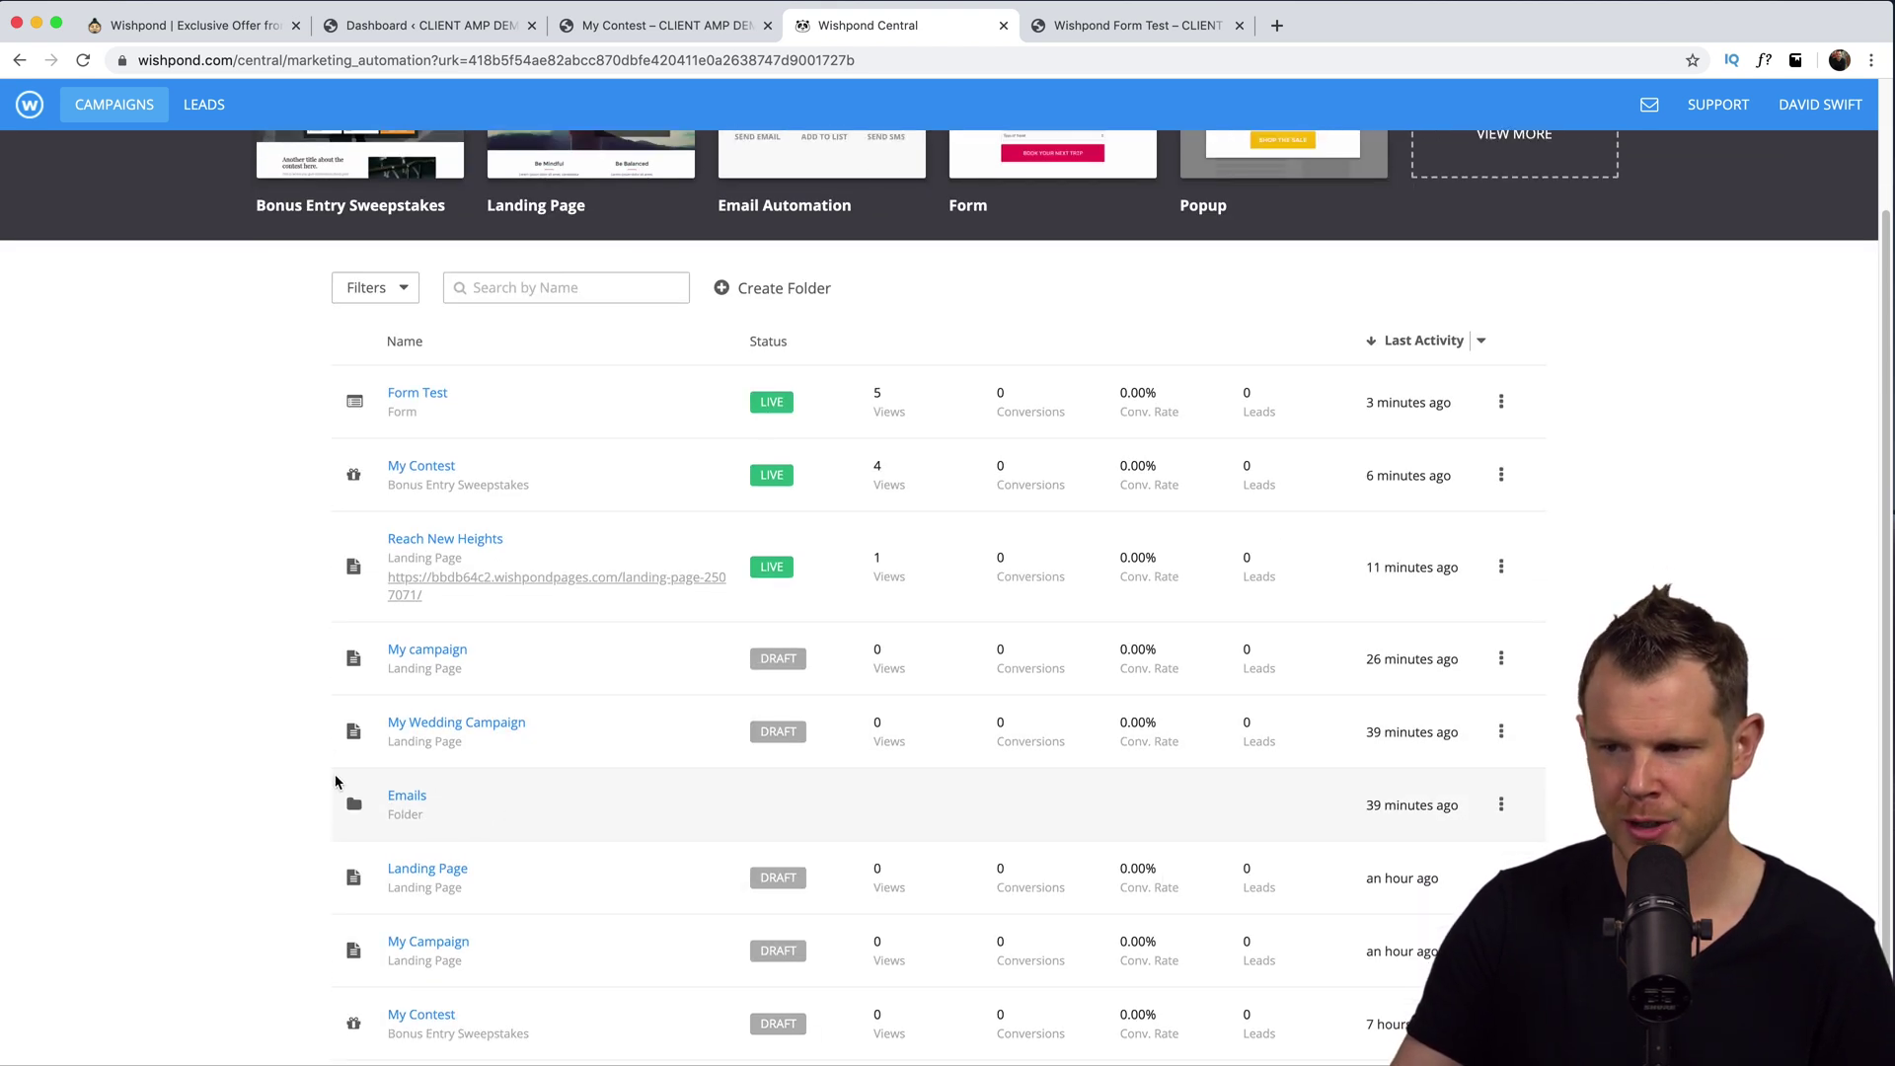
scroll(440, 798, down, 2)
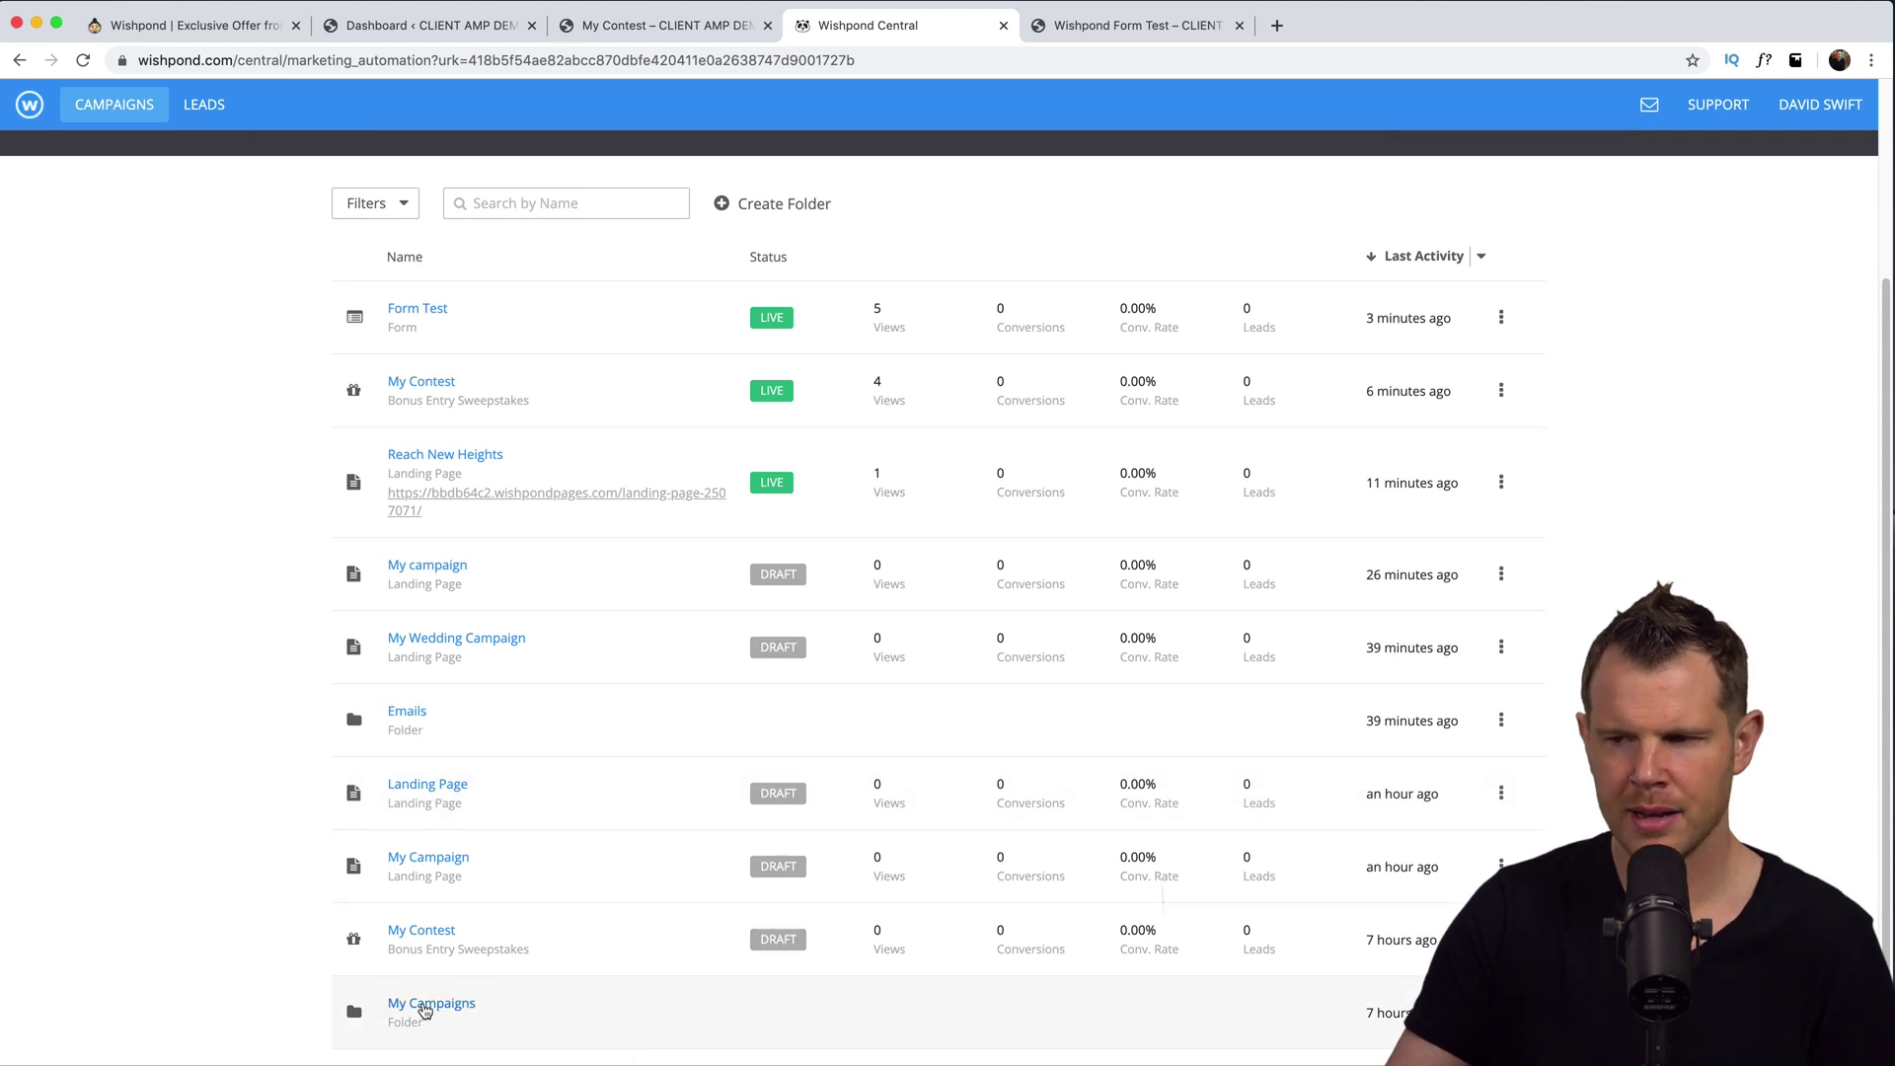
scroll(735, 687, up, 1)
scroll(735, 687, up, 4)
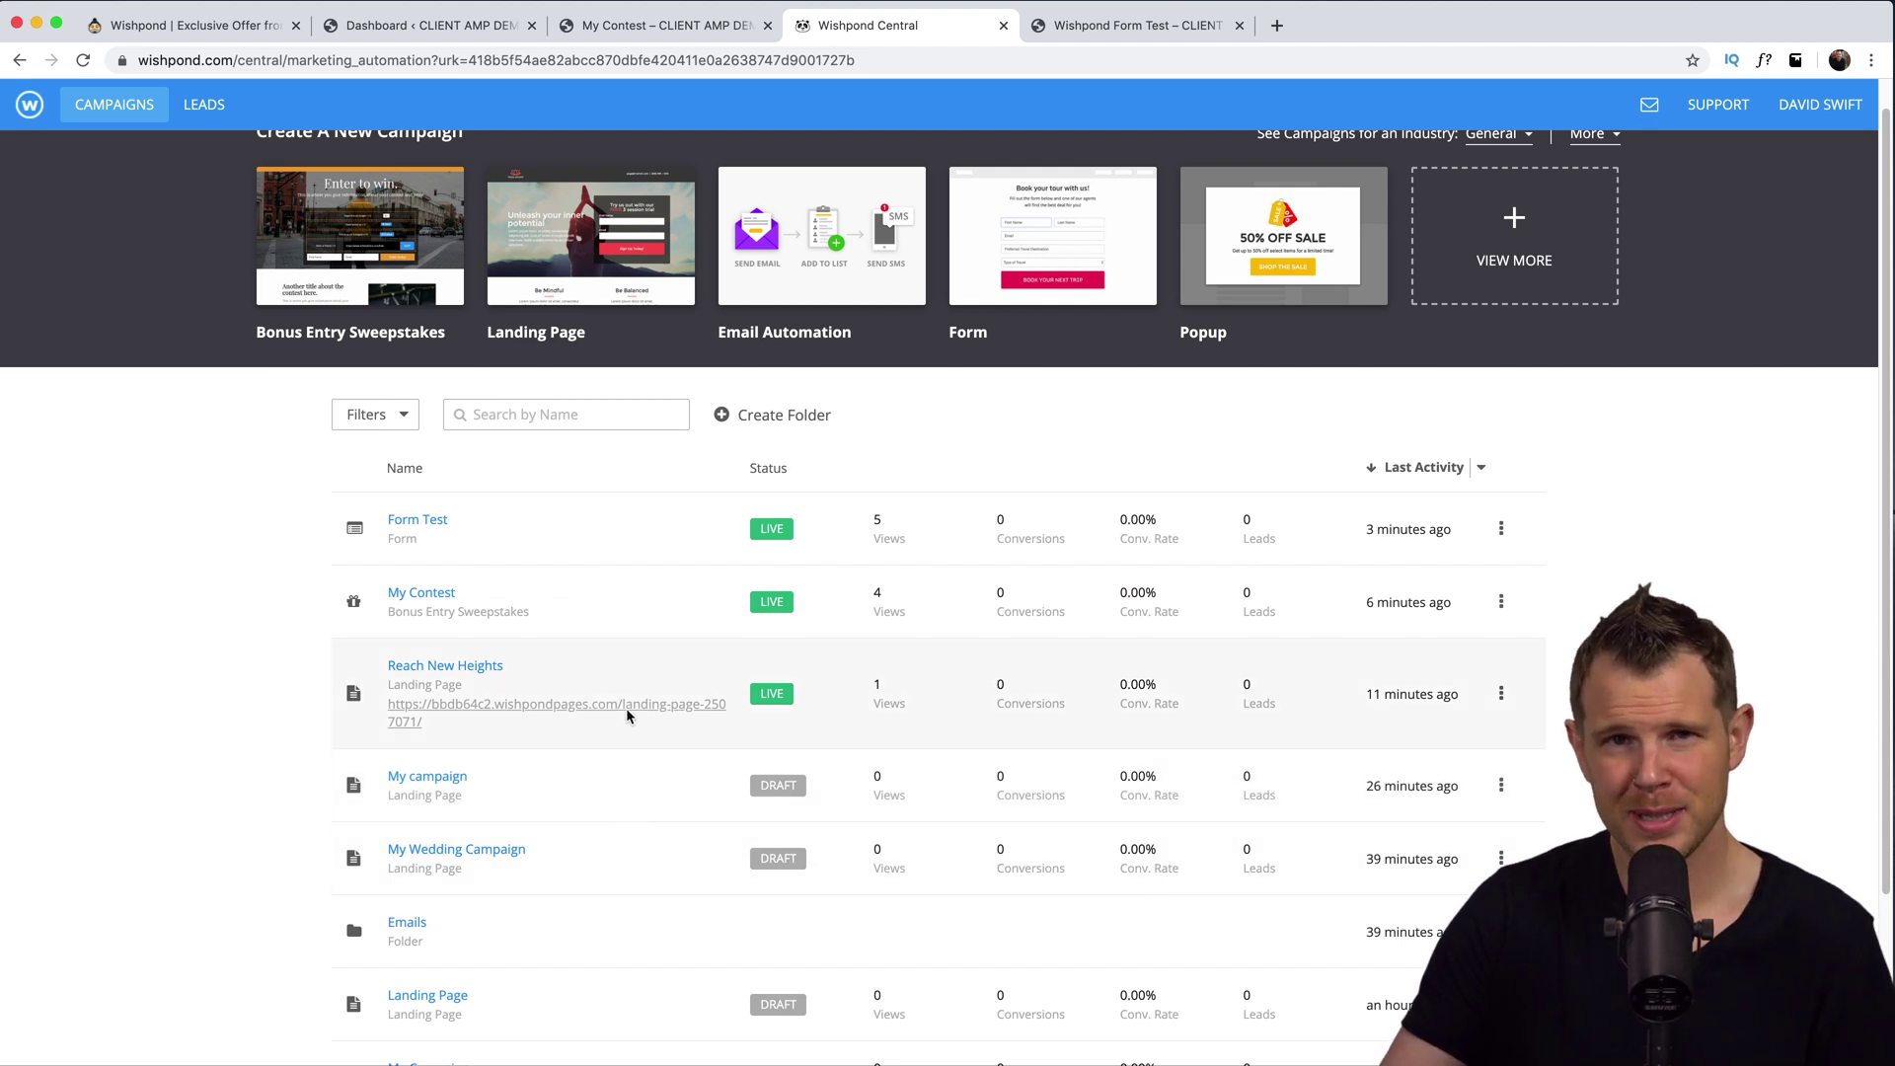
drag(493, 665, 529, 774)
drag(402, 605, 418, 720)
click(569, 645)
scroll(568, 645, down, 2)
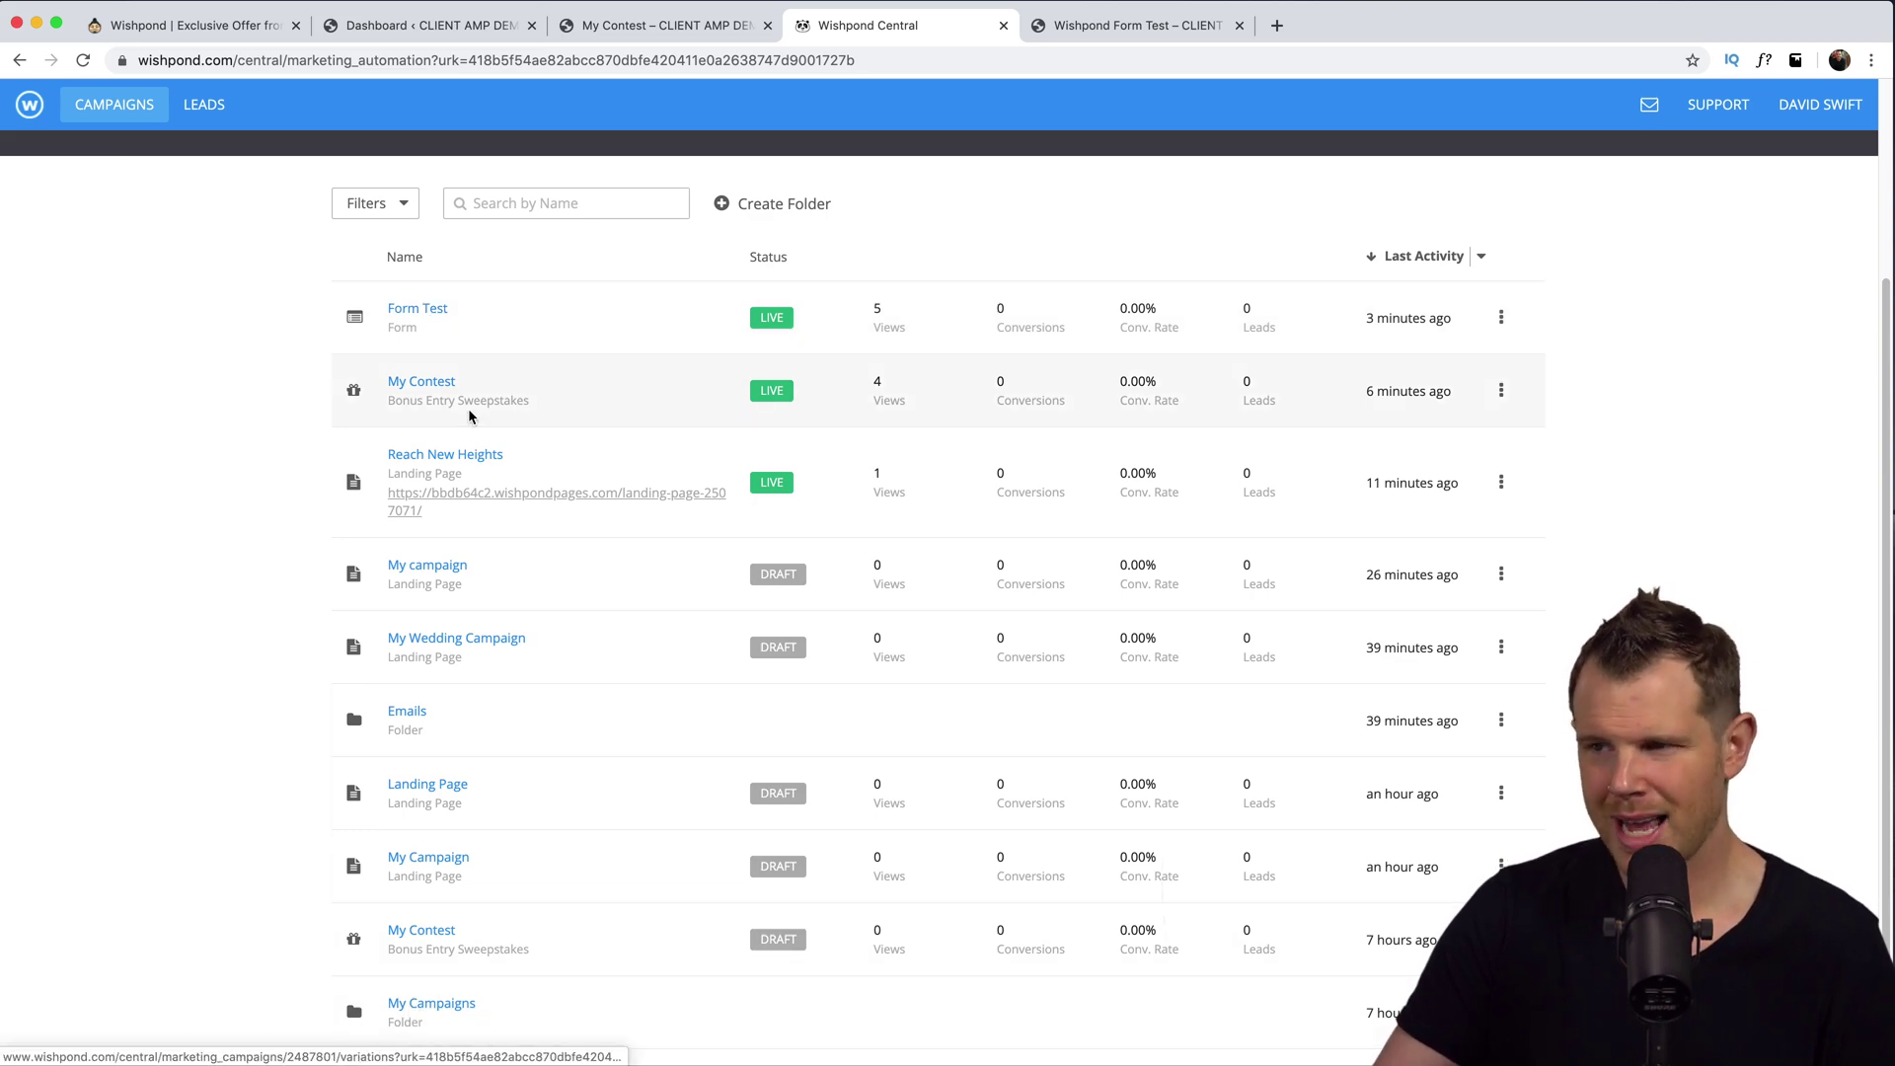
Move the Form Test campaign to the My Campaigns folder from its row menu.
click(1587, 318)
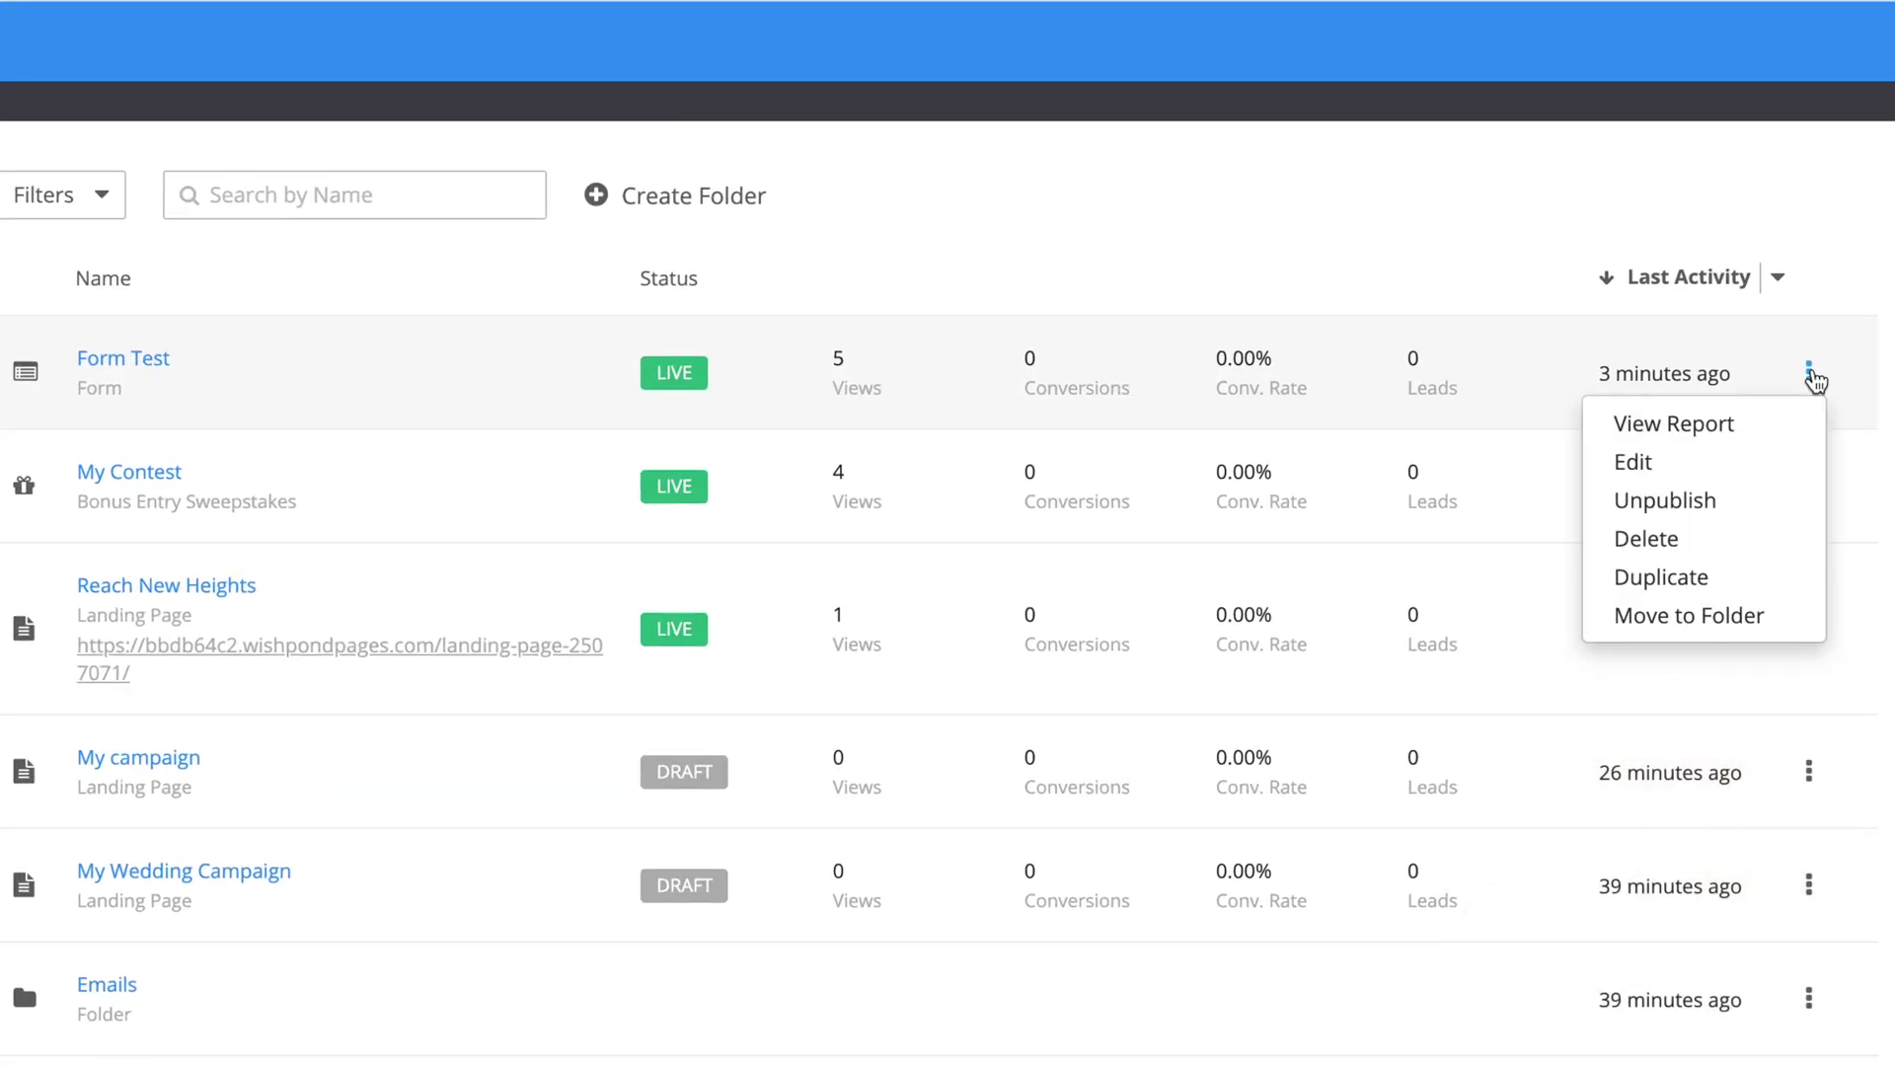
click(1705, 629)
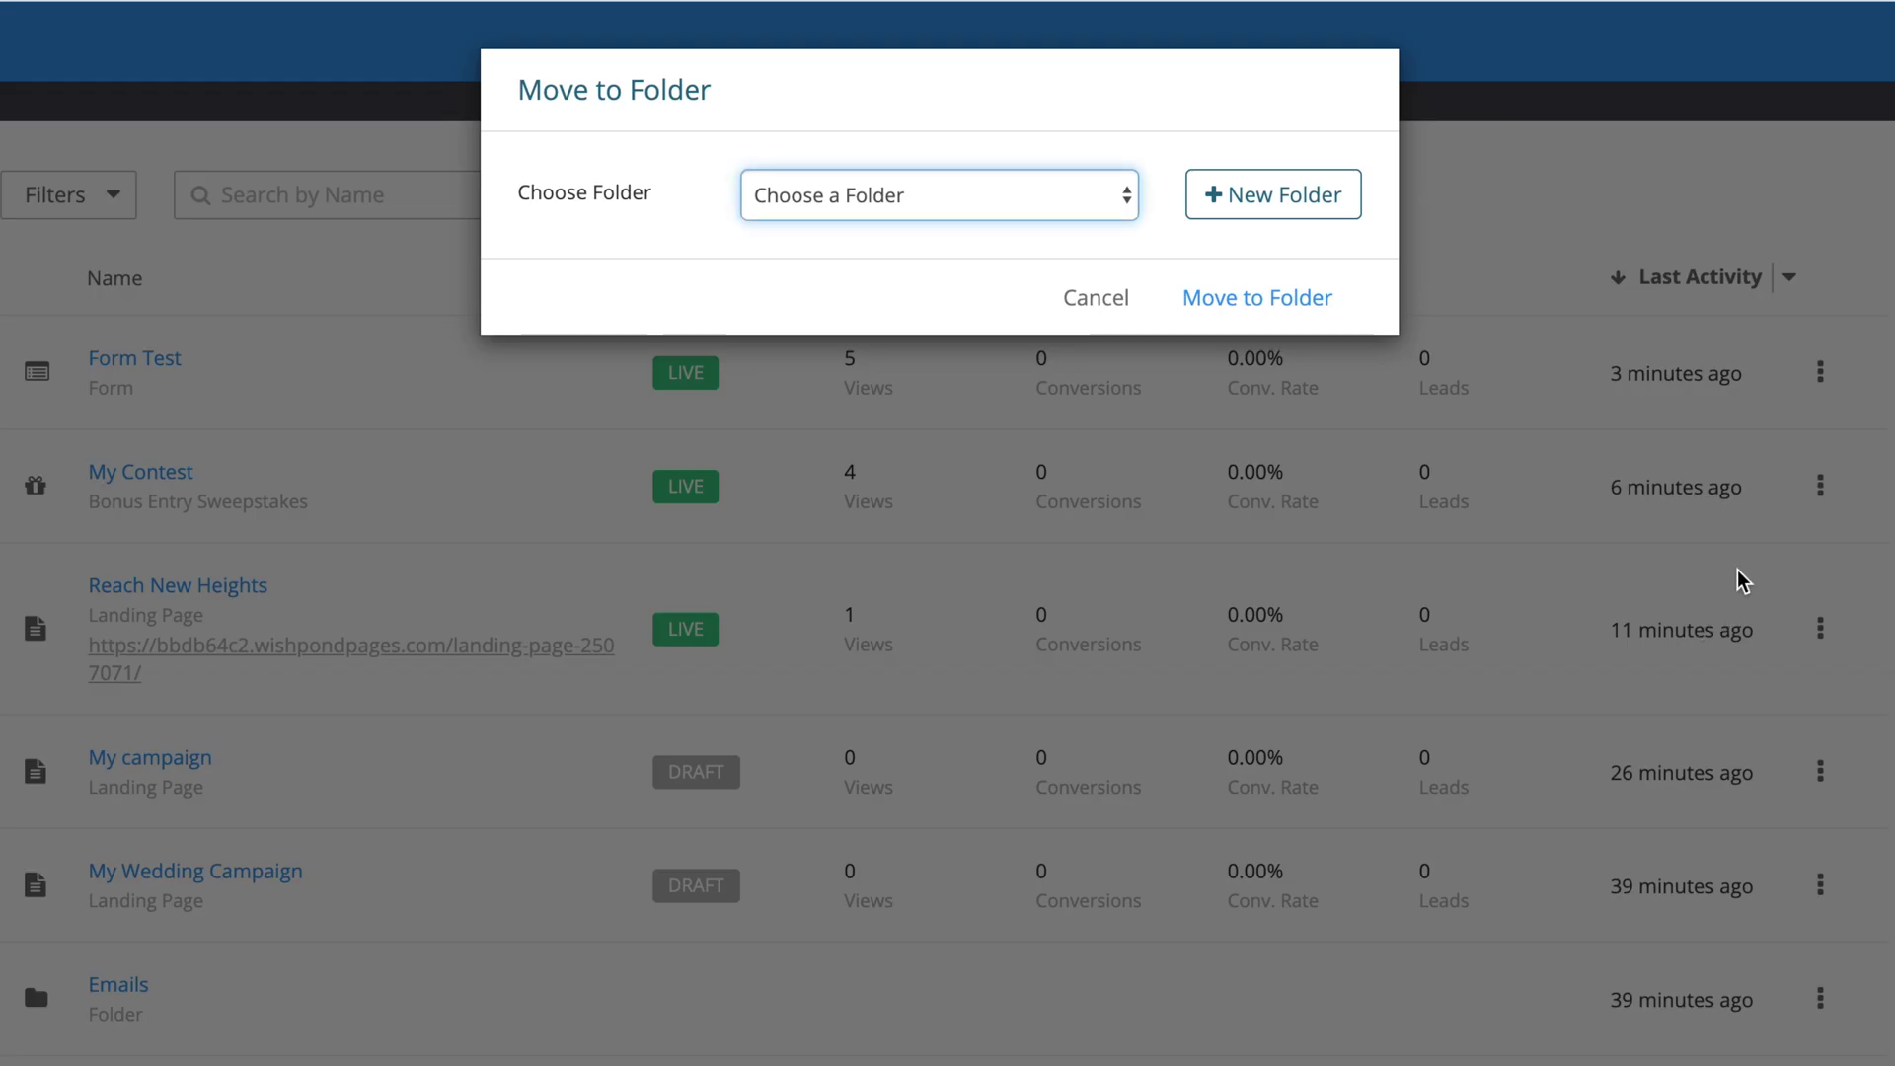
click(865, 193)
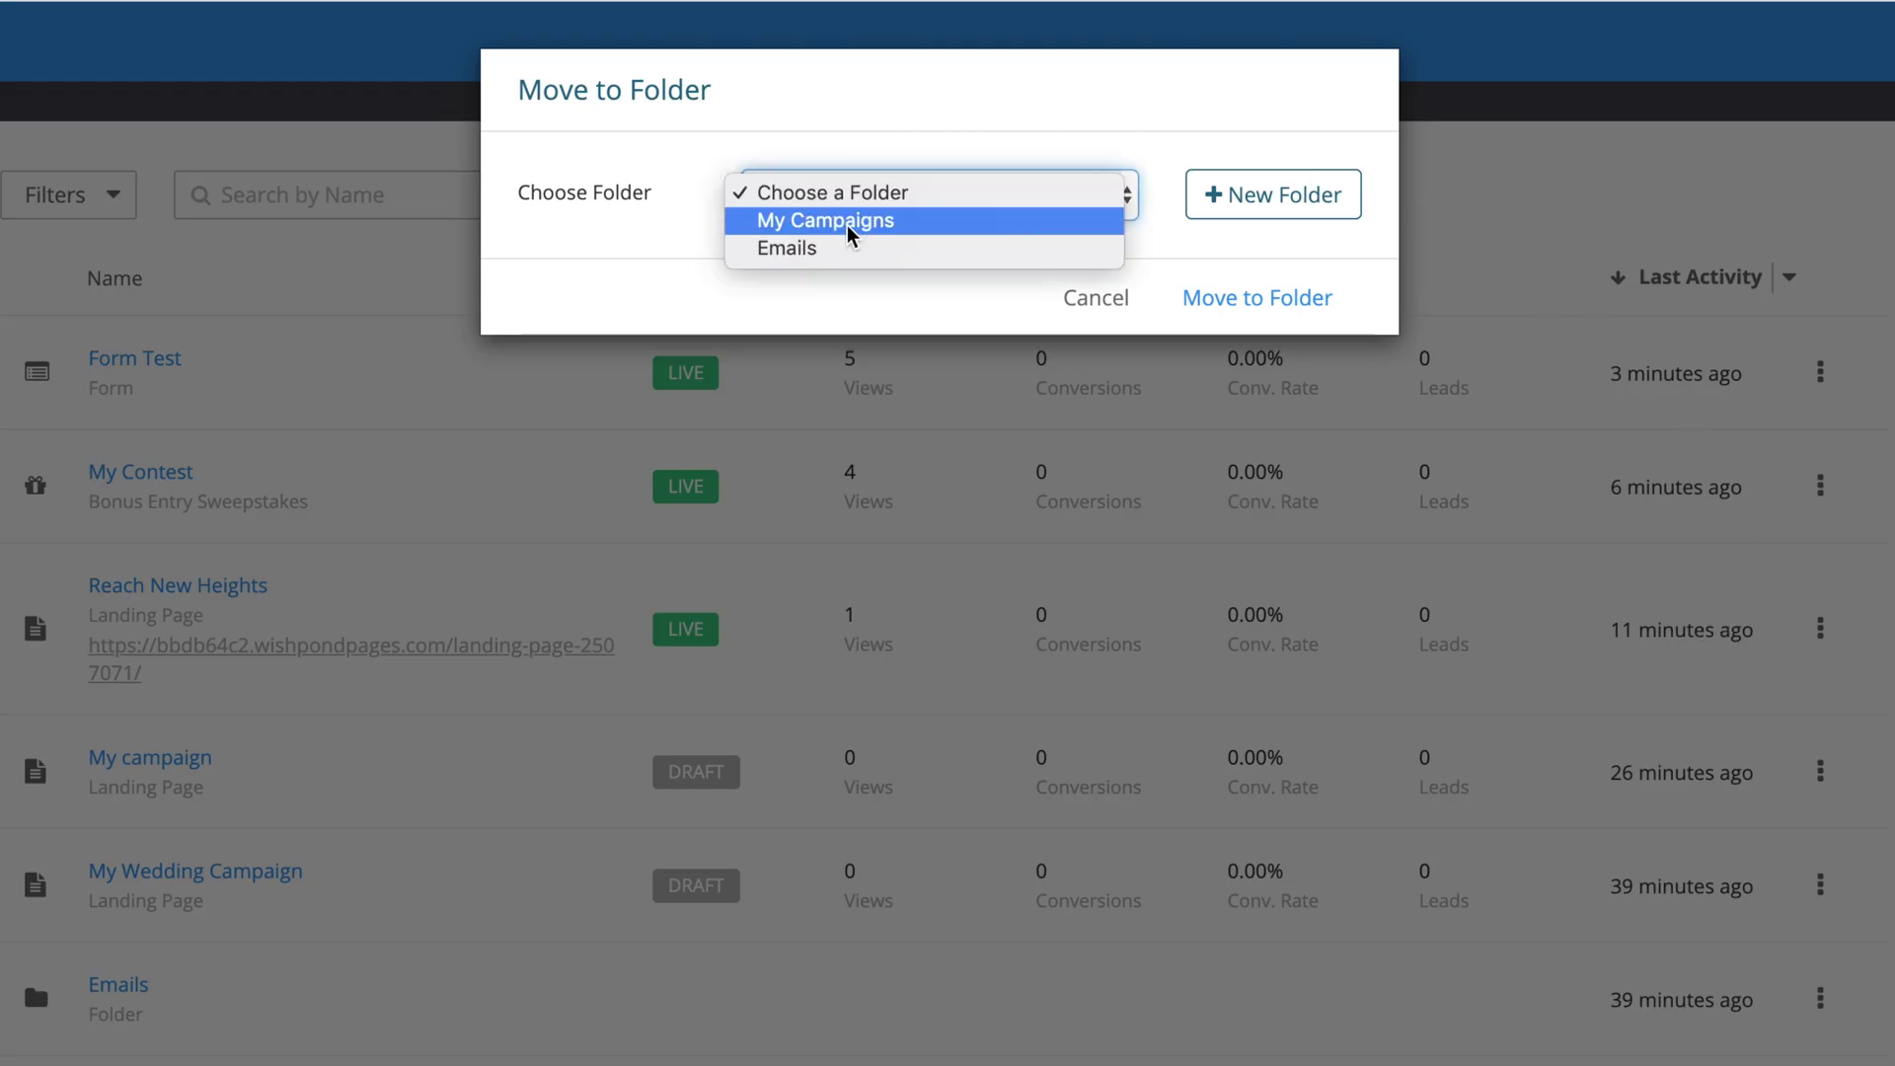
click(849, 221)
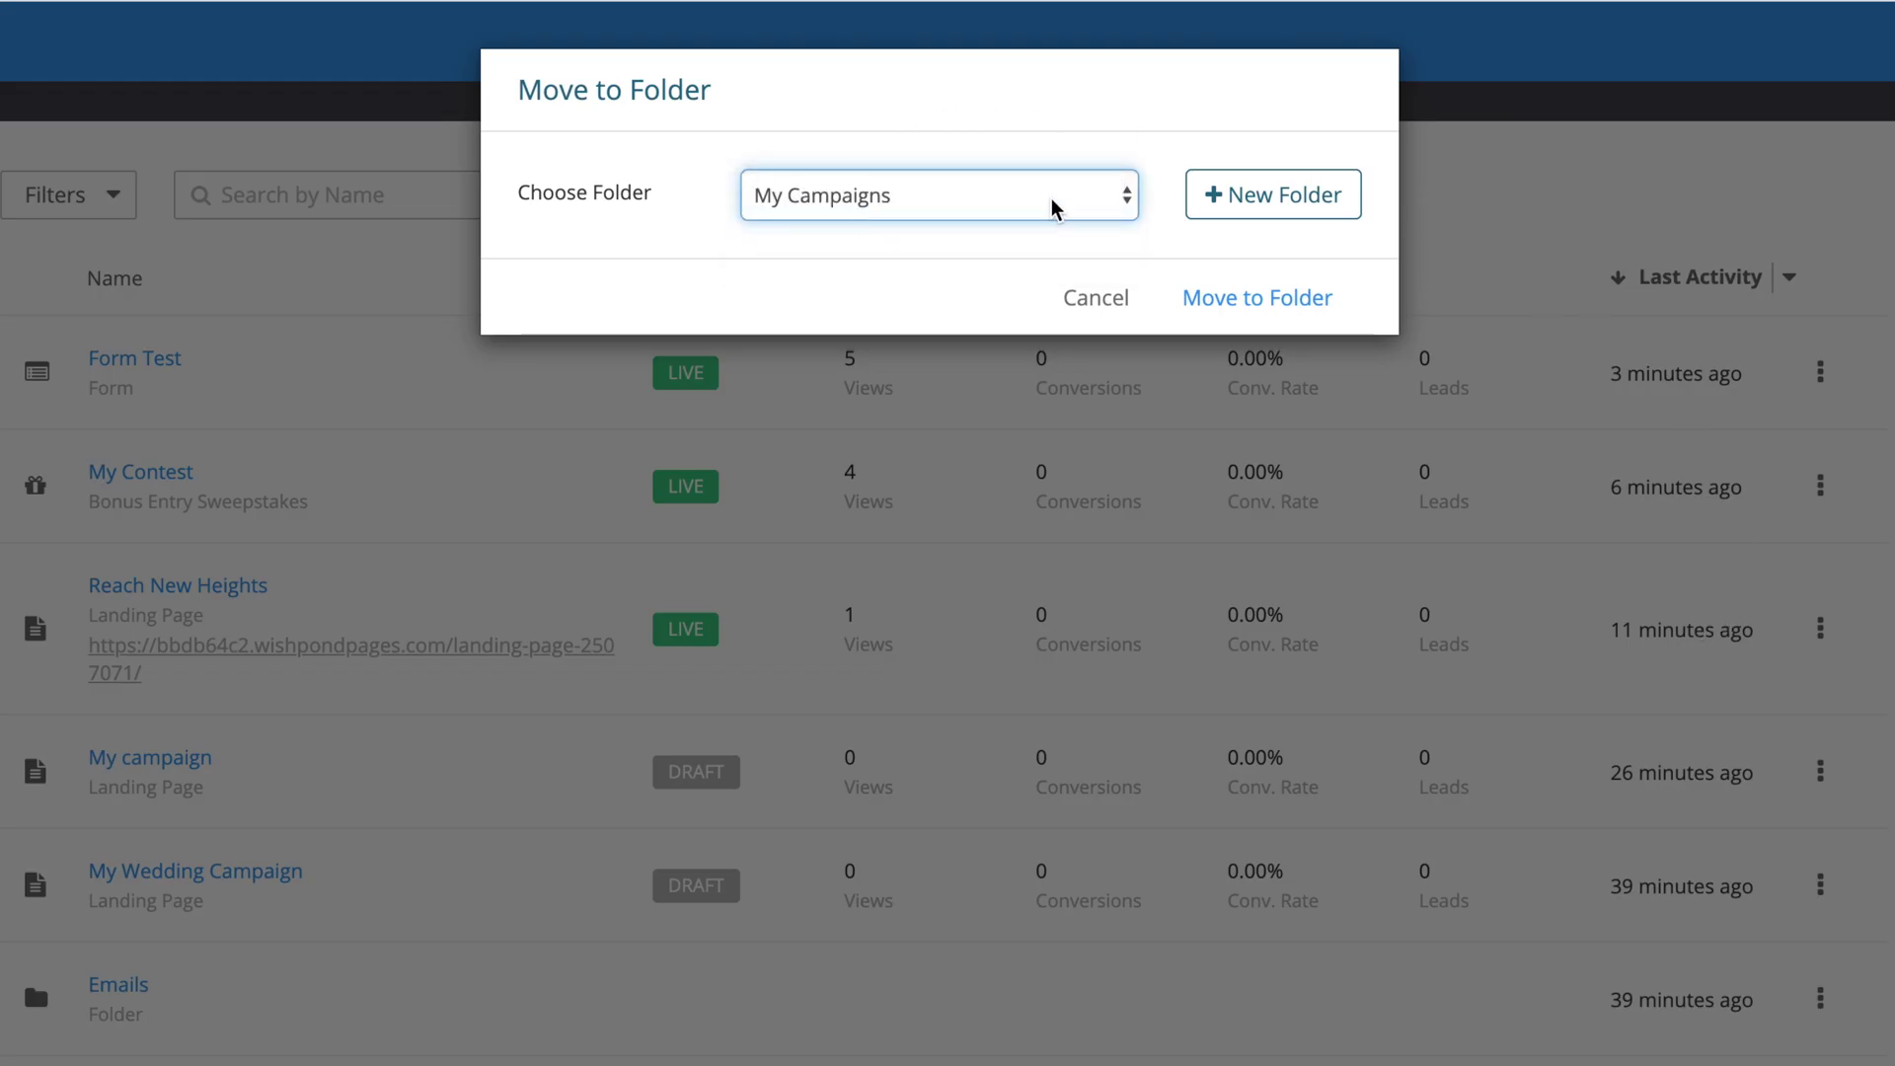
click(1262, 307)
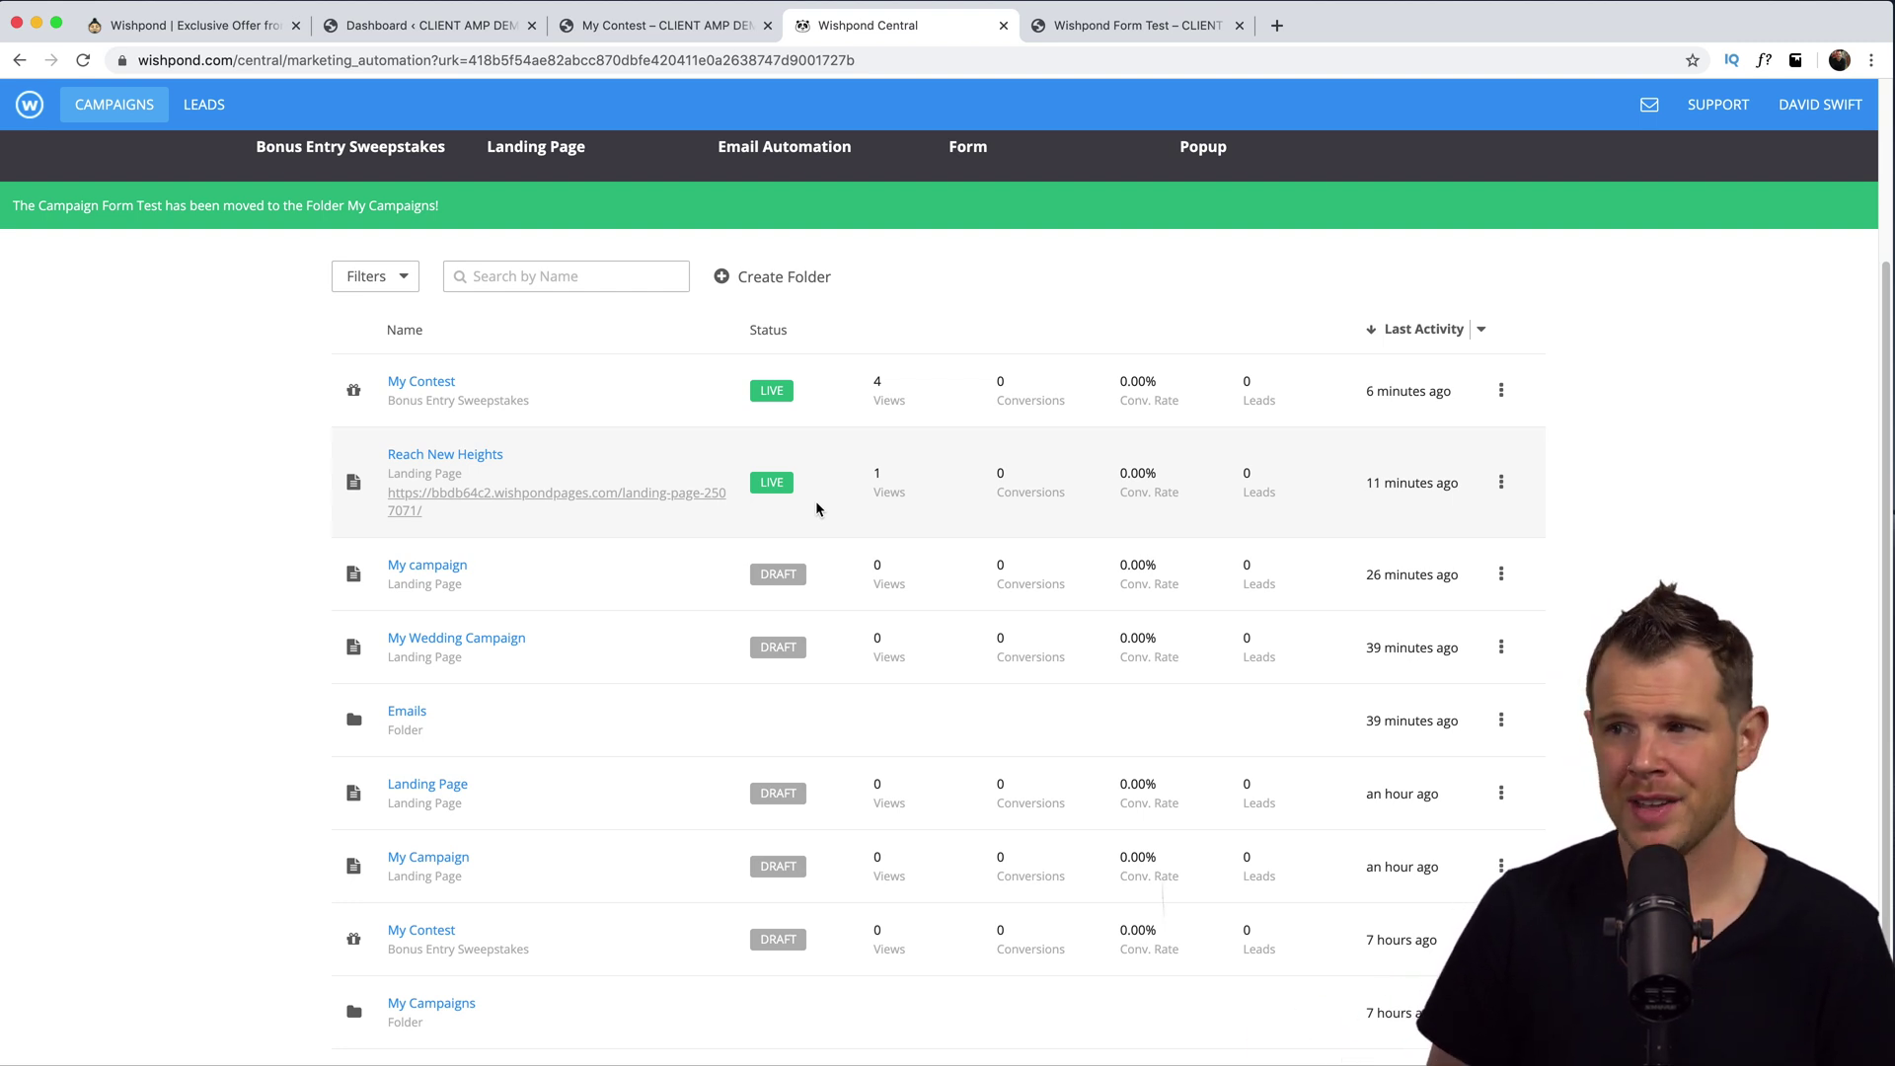
scroll(1873, 204, up, 3)
Open the Integrations page from the account menu.
click(1813, 109)
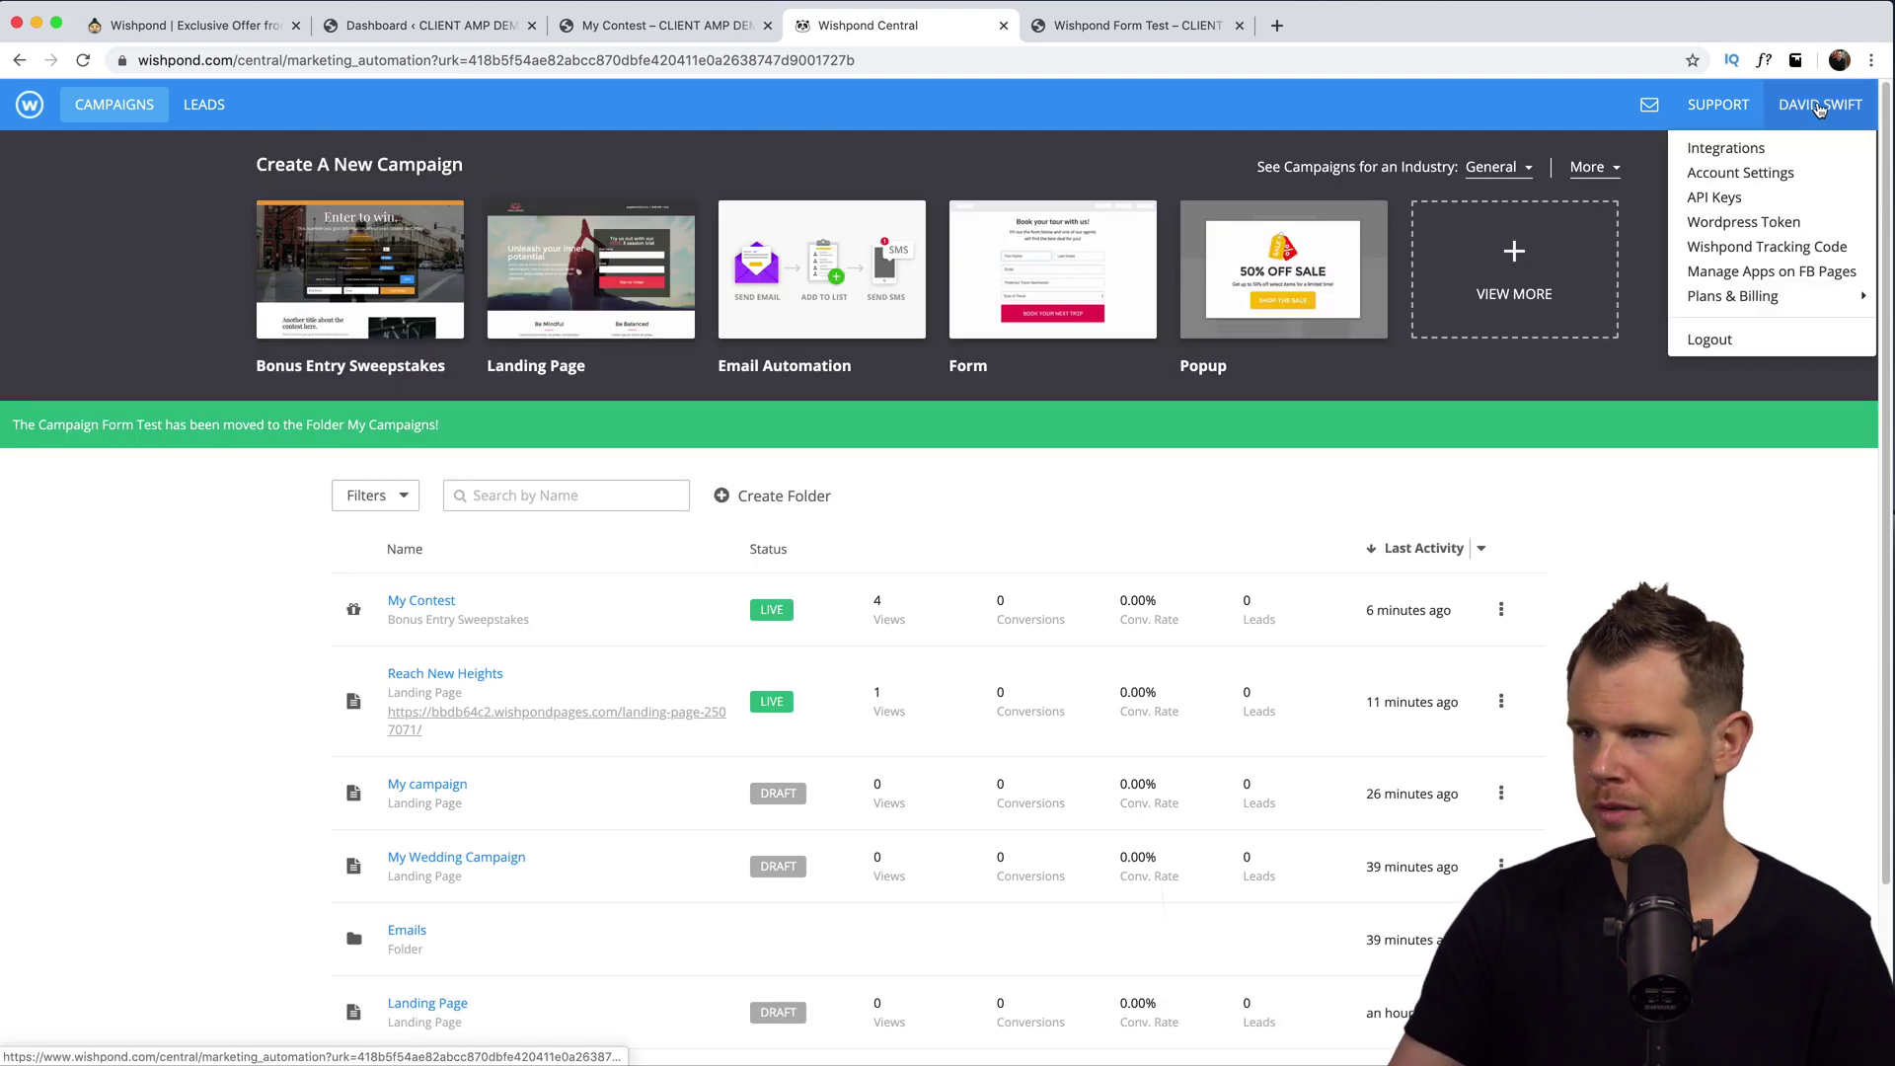
click(1738, 150)
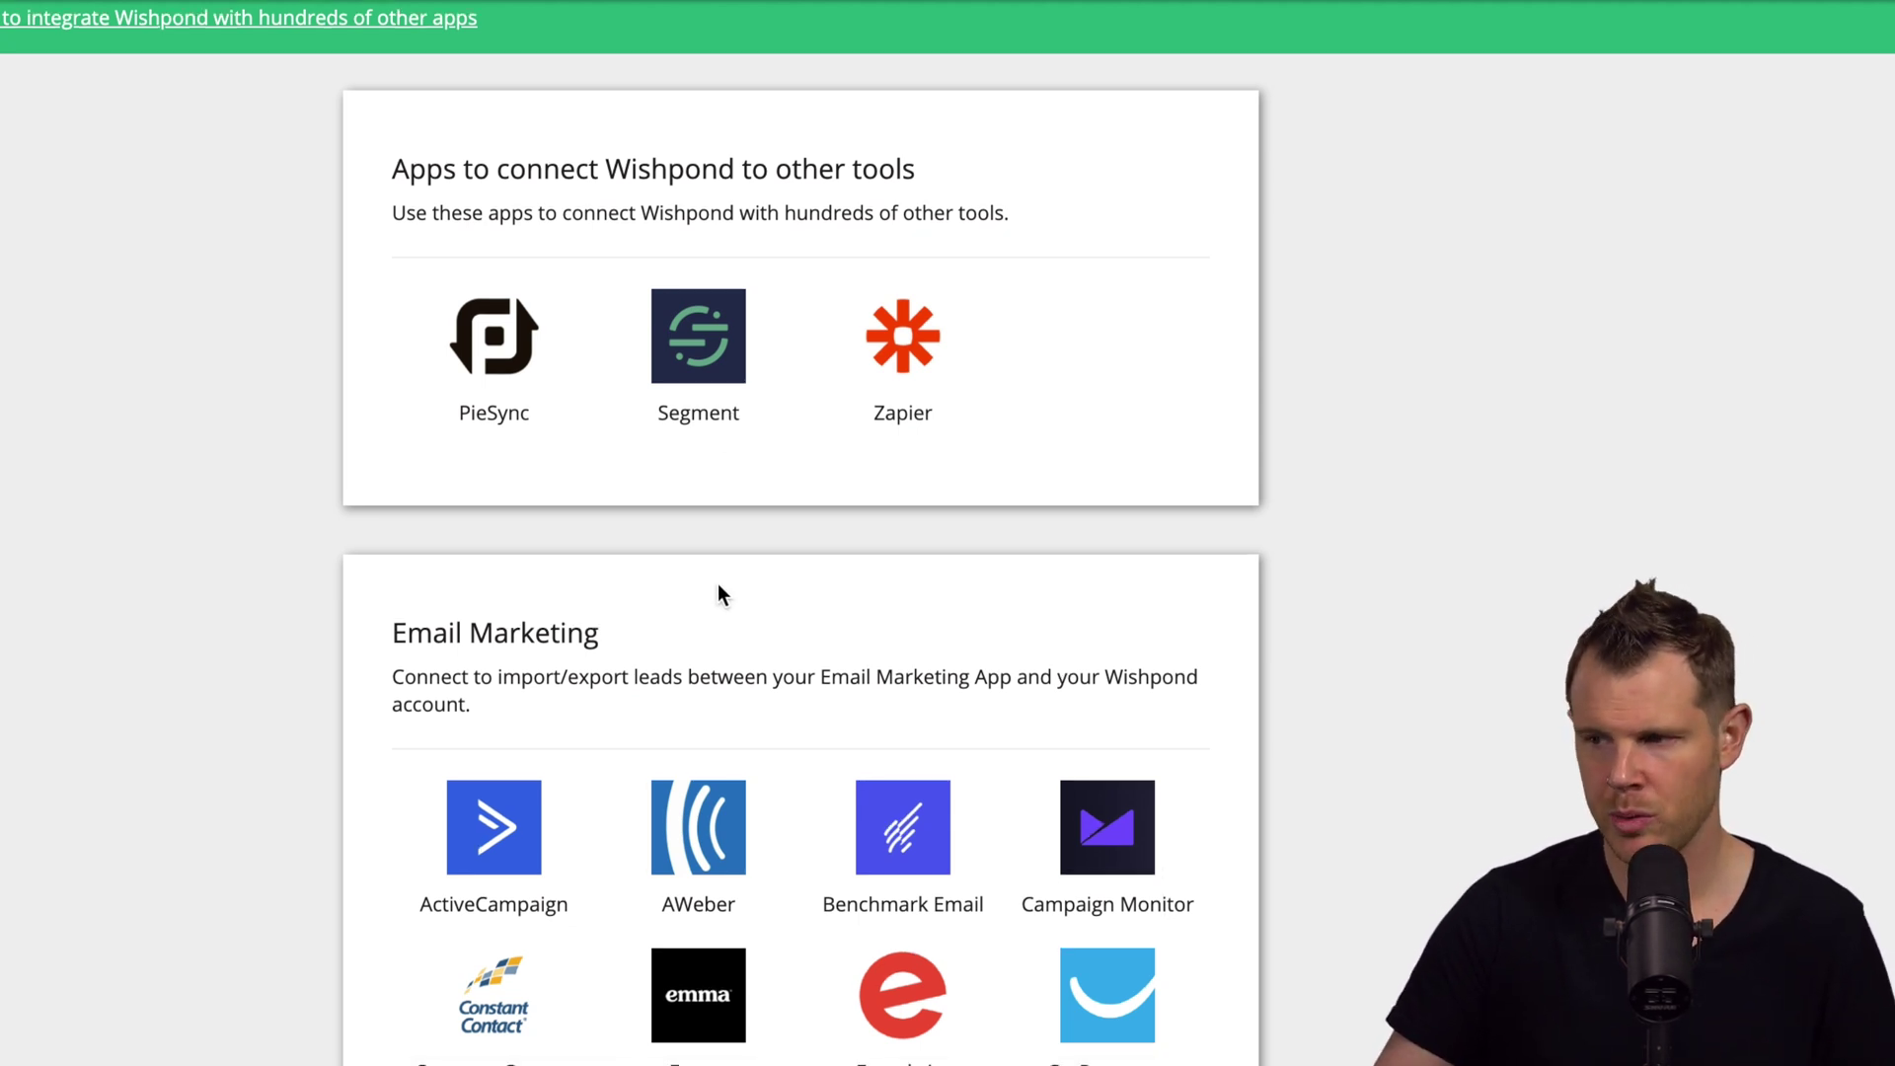
scroll(1249, 747, down, 2)
scroll(1303, 750, down, 2)
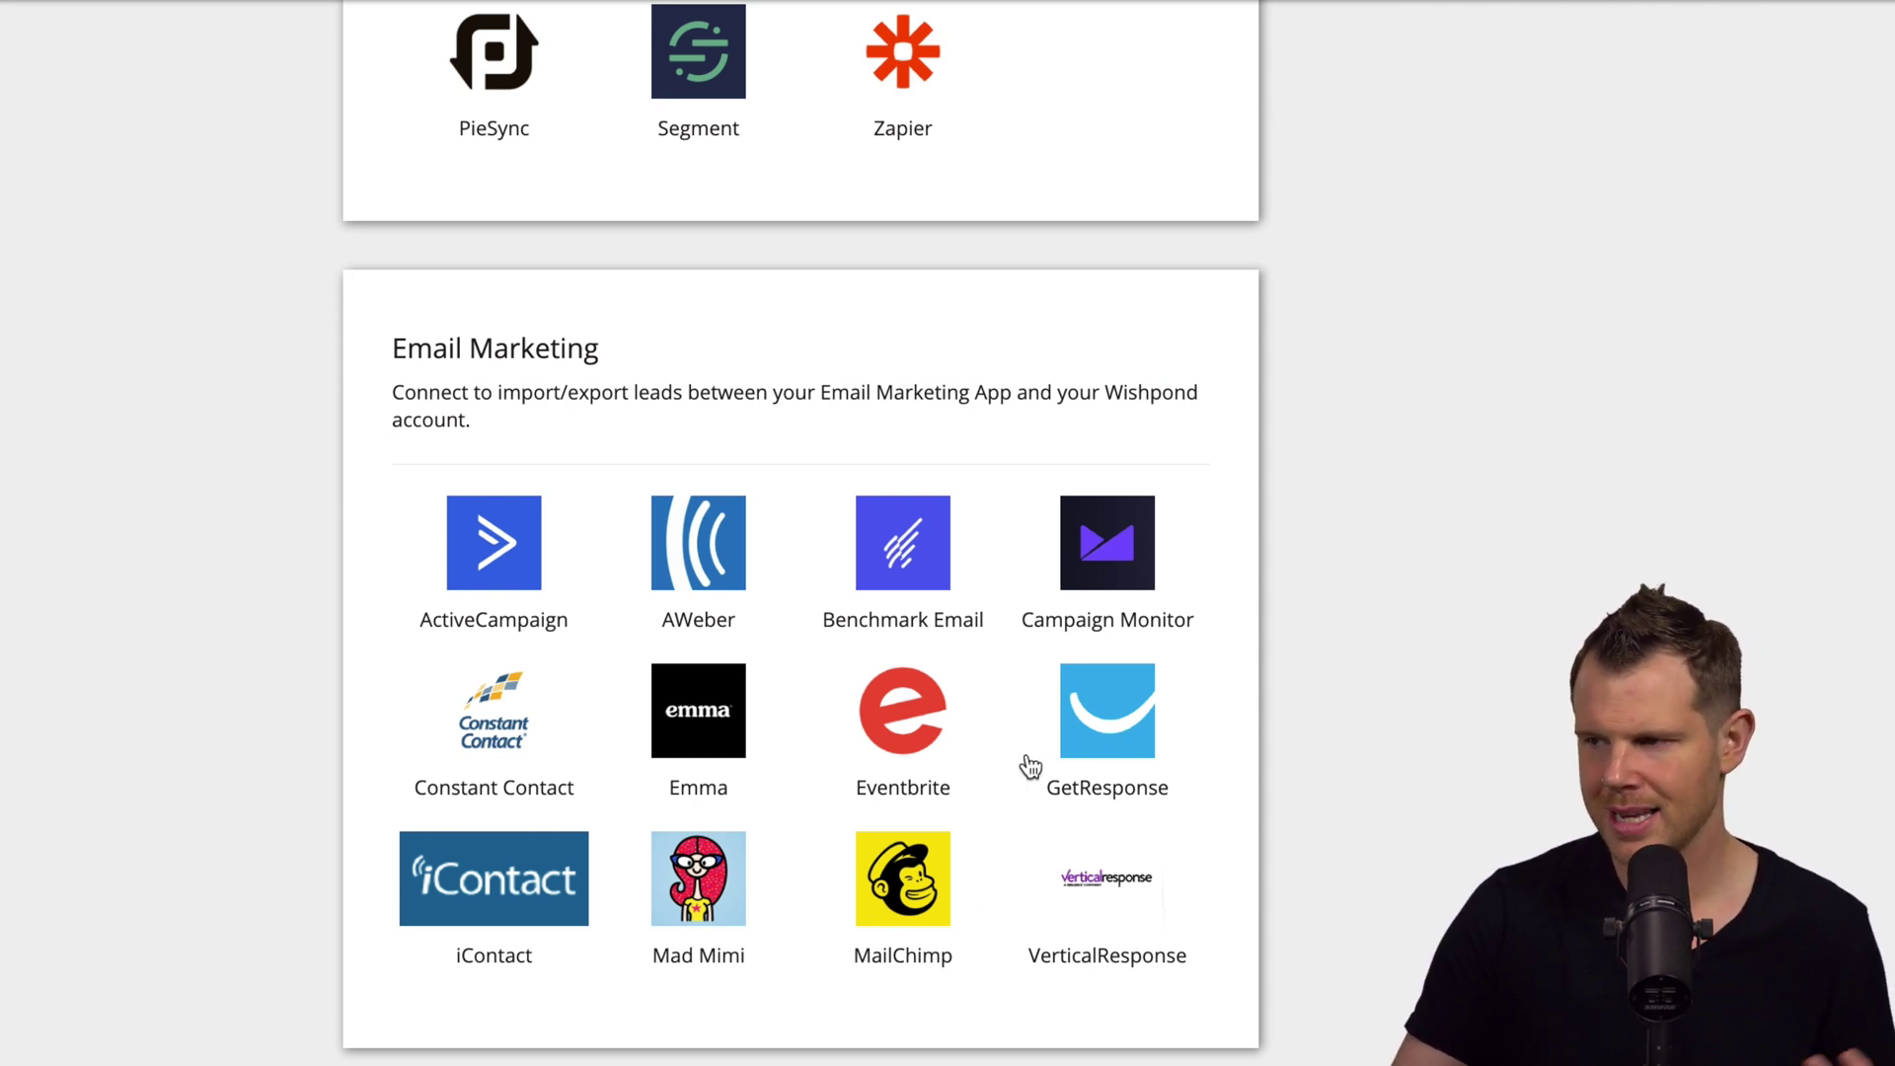
scroll(1023, 766, down, 1)
scroll(1022, 593, up, 3)
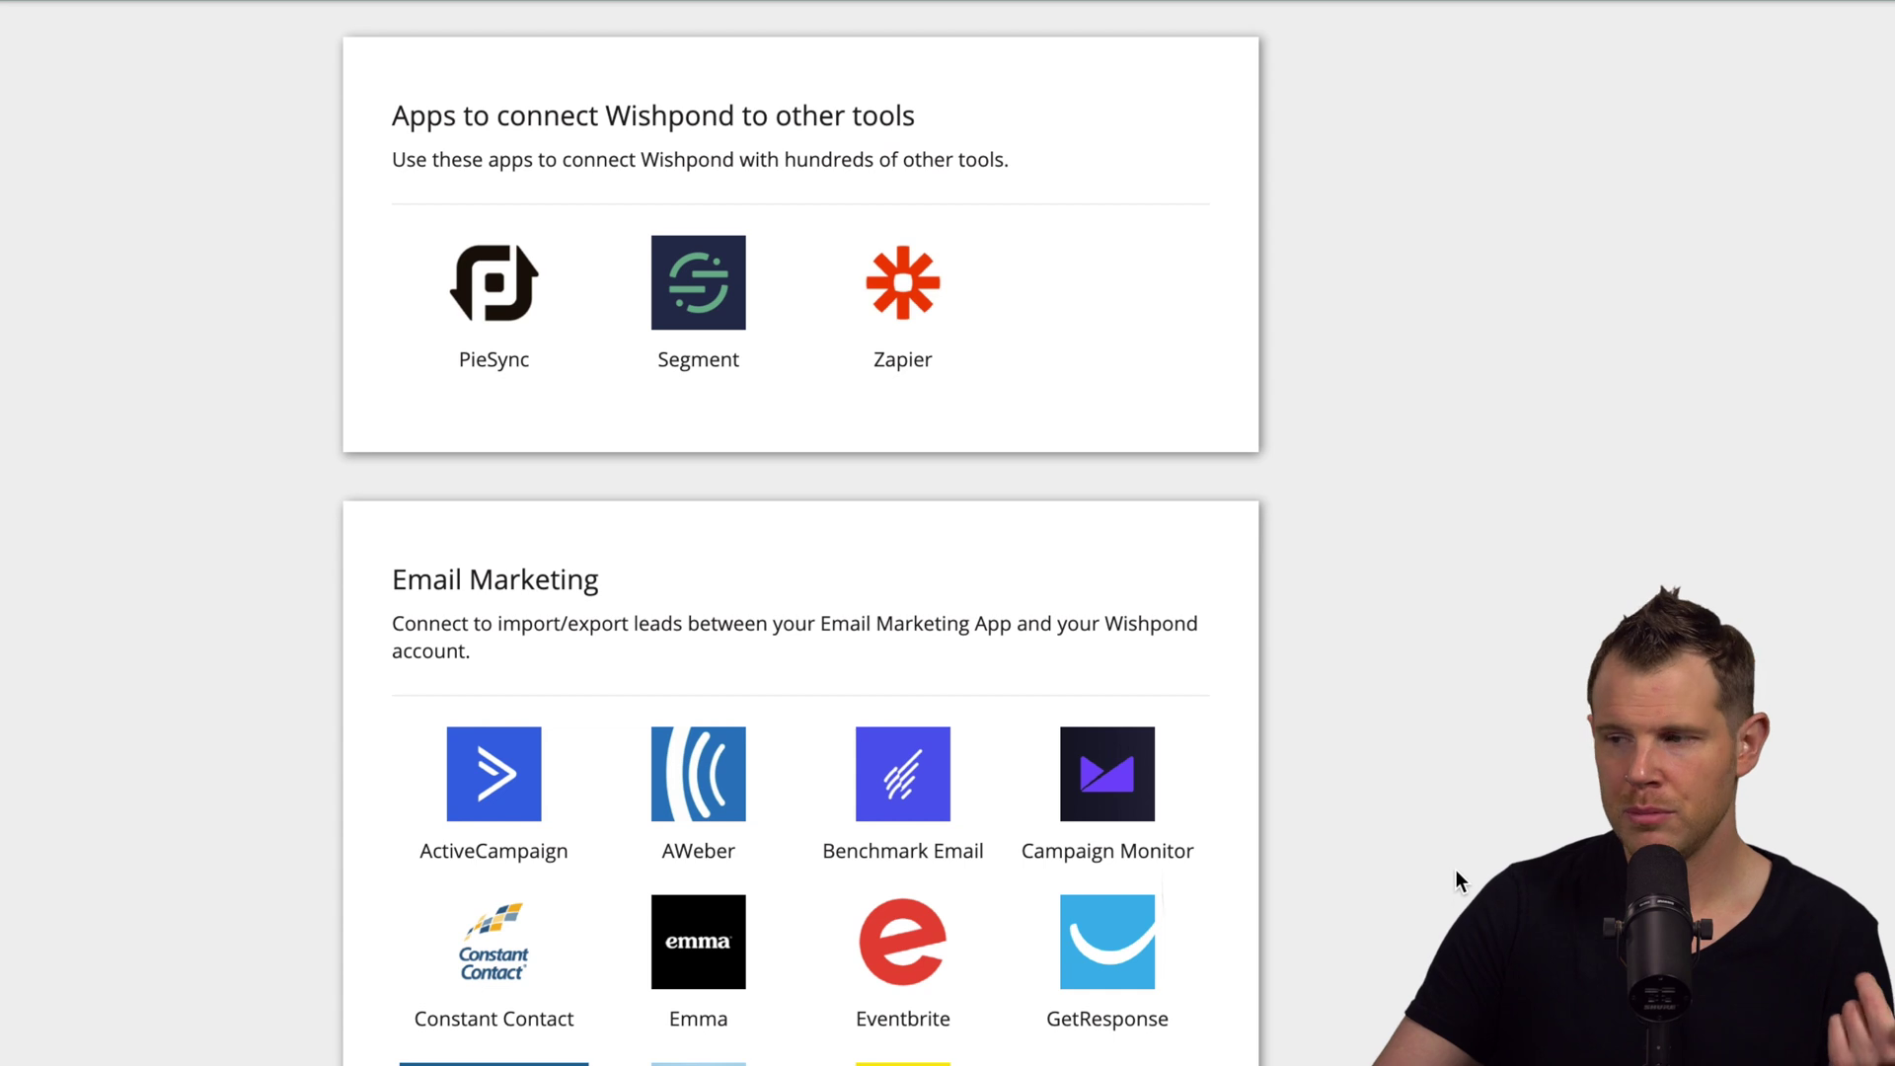
Scroll through the integration categories, from email marketing and CRM to SMS and ecommerce.
scroll(1440, 883, down, 2)
scroll(1432, 882, down, 3)
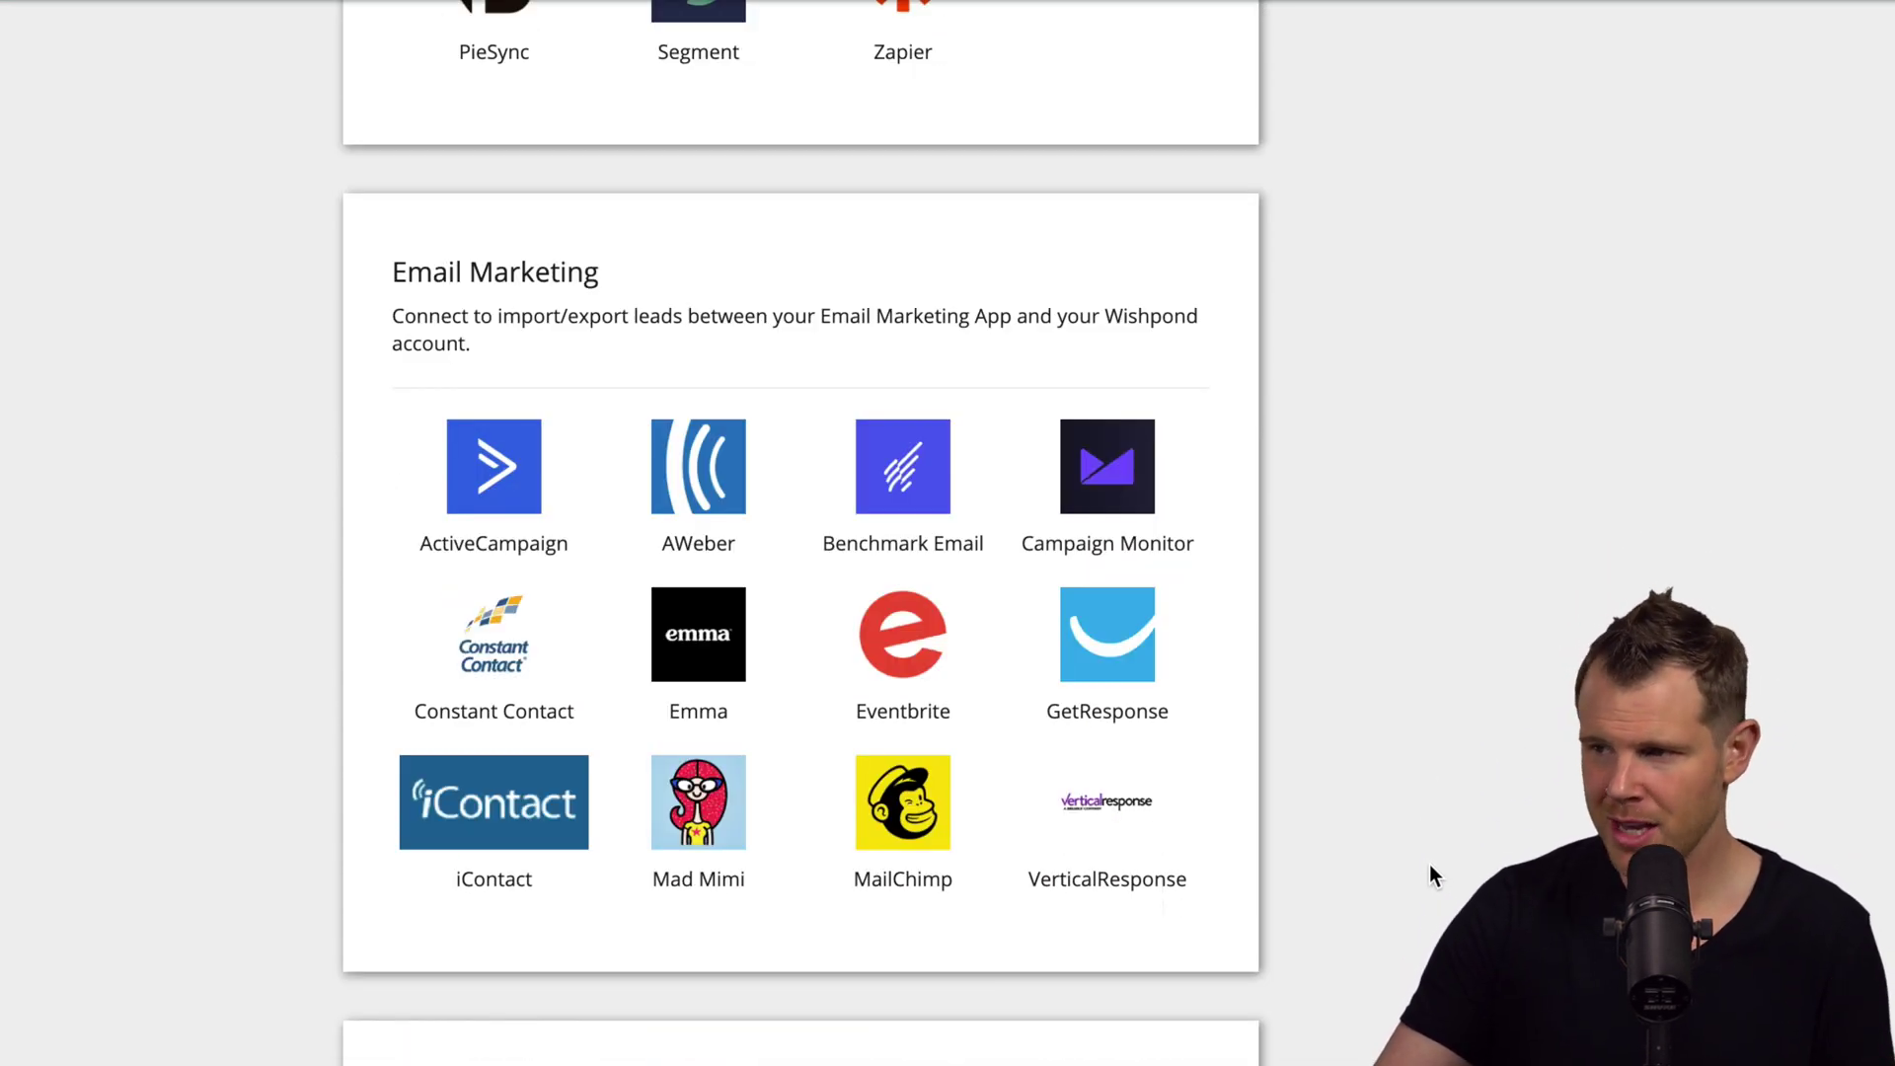
scroll(1411, 867, down, 5)
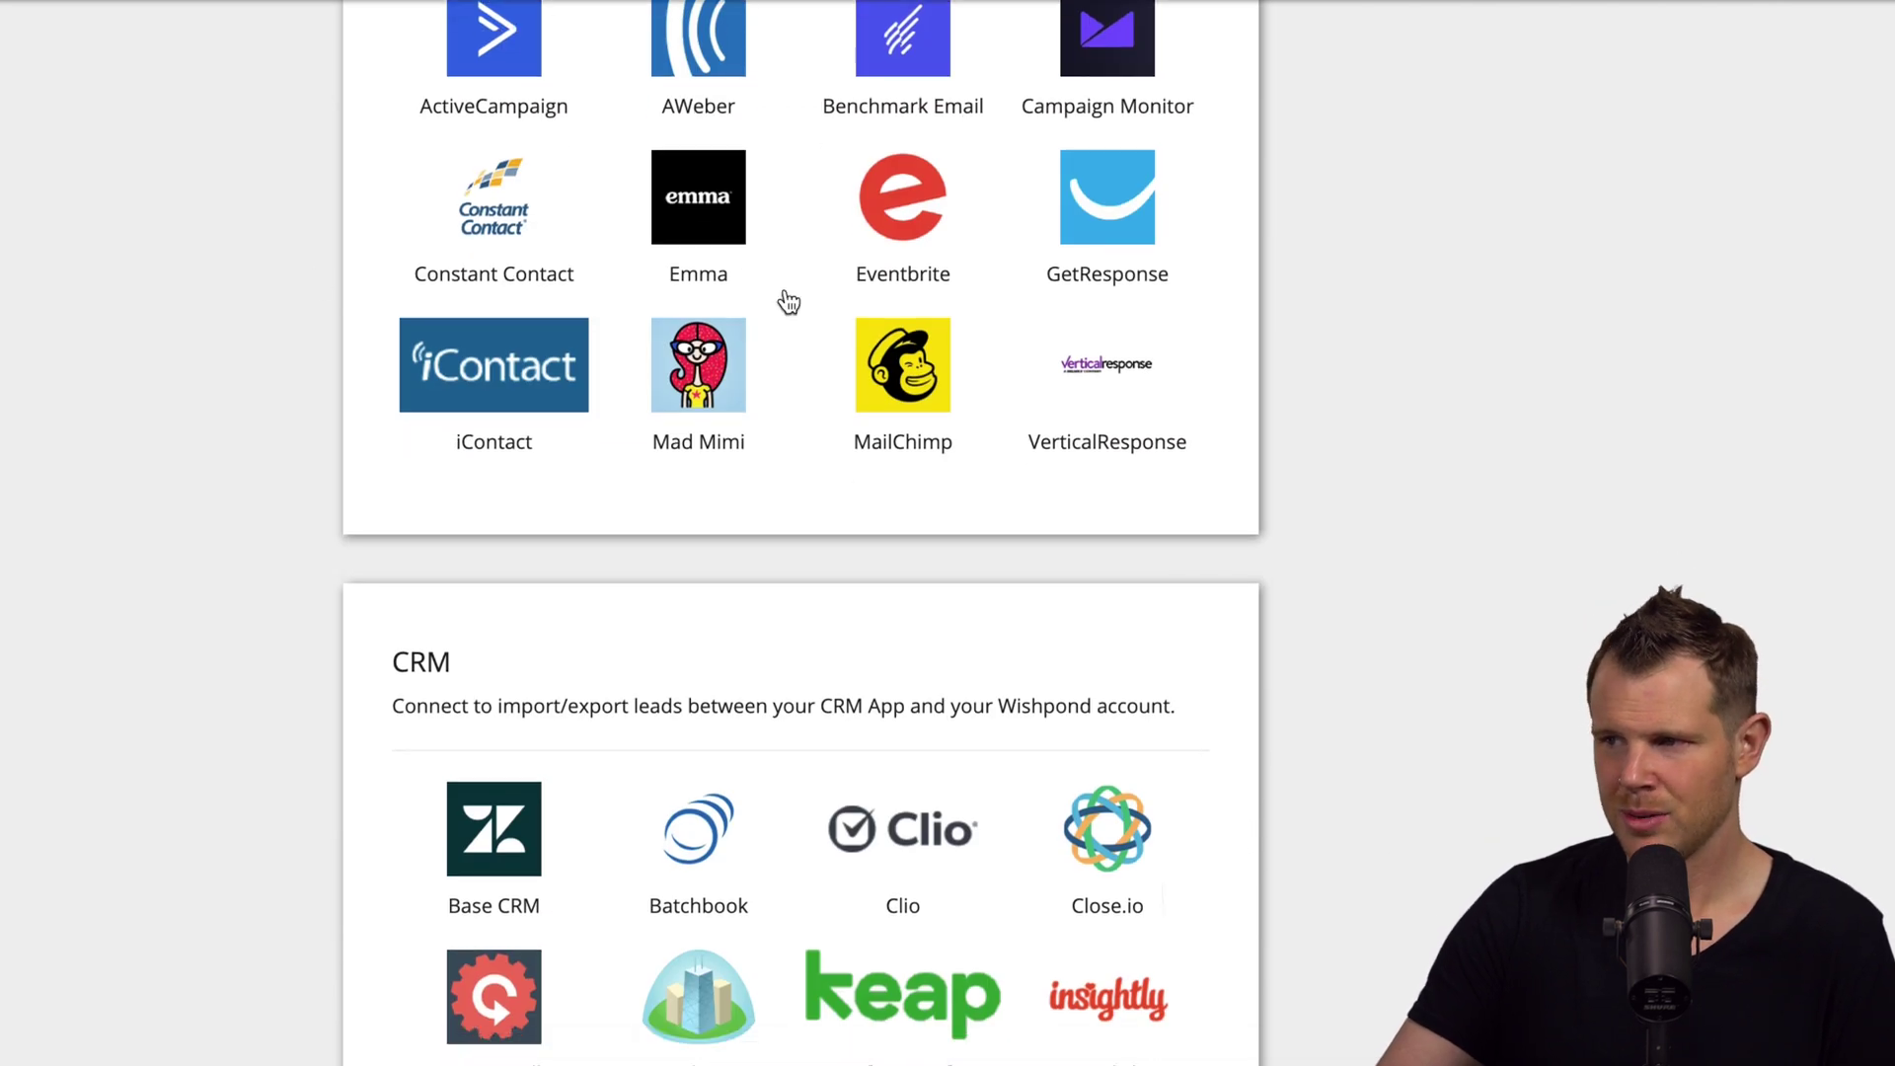
scroll(856, 572, down, 2)
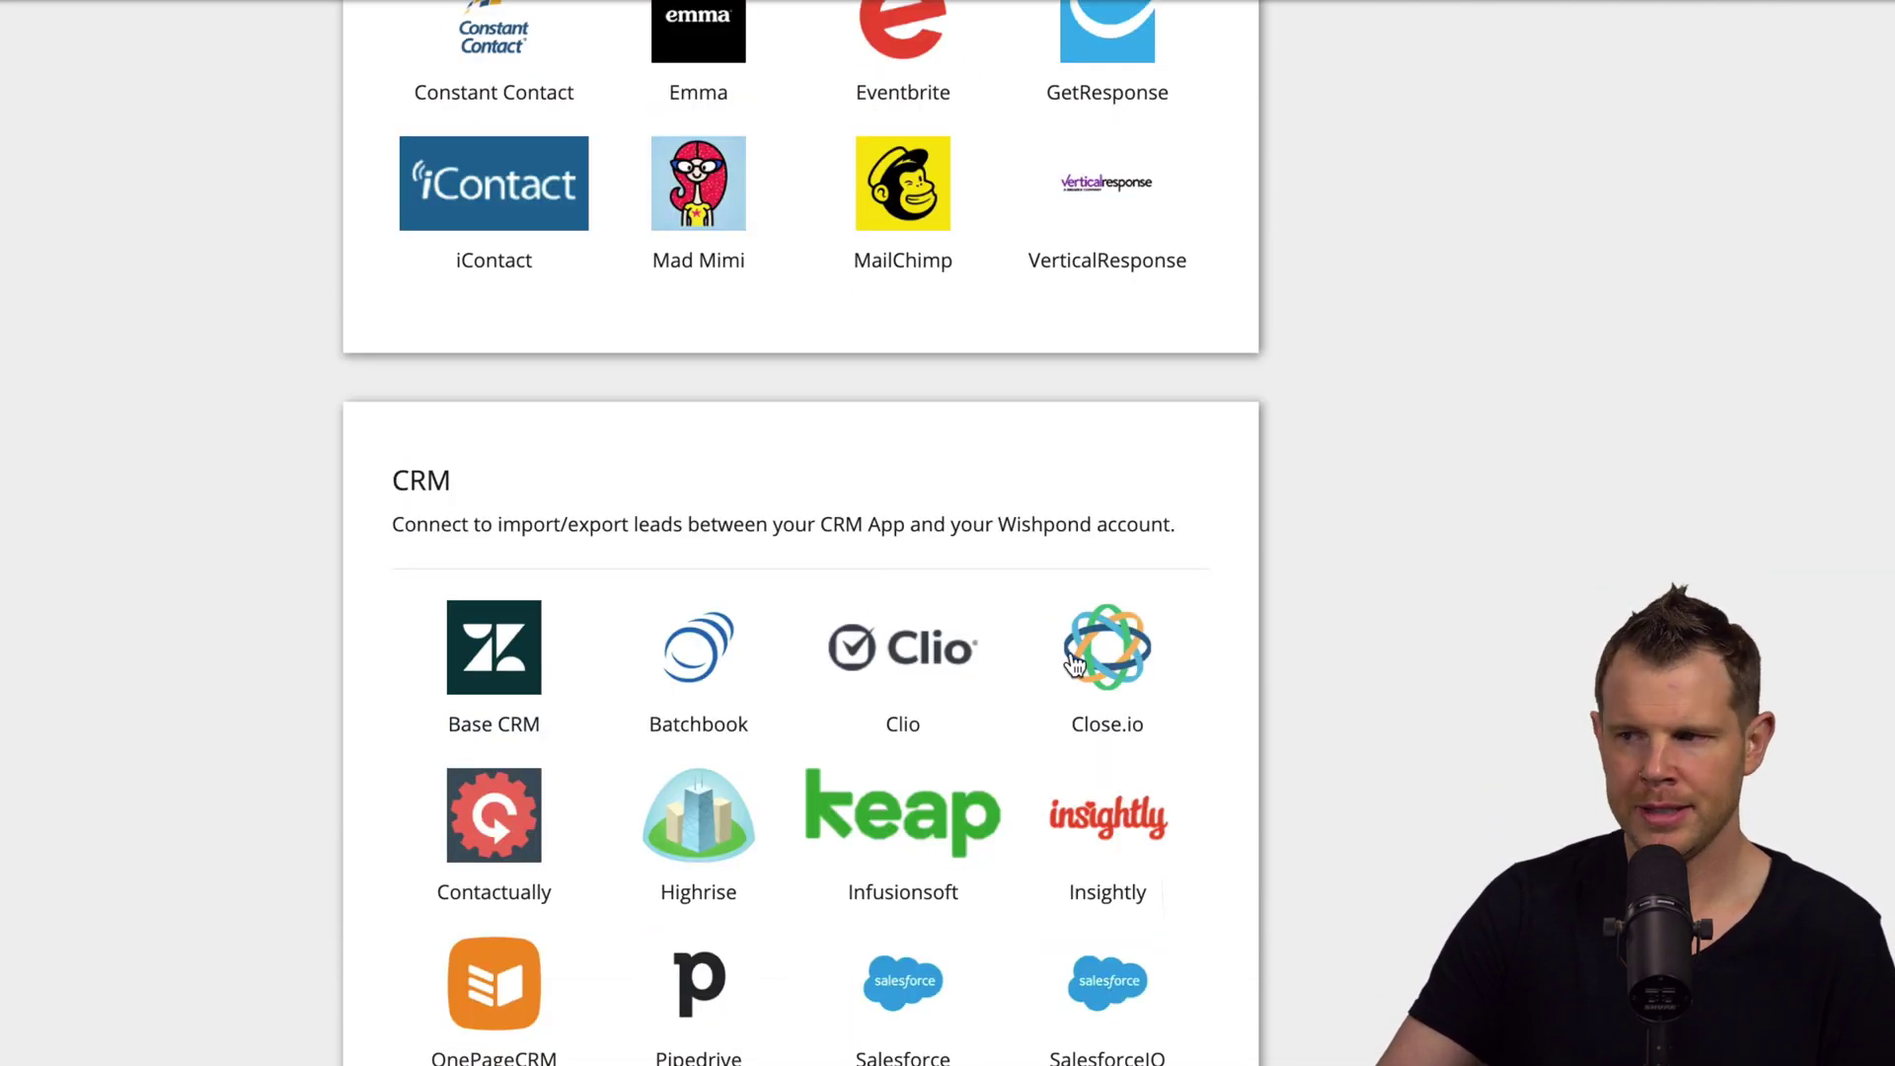
scroll(310, 521, down, 3)
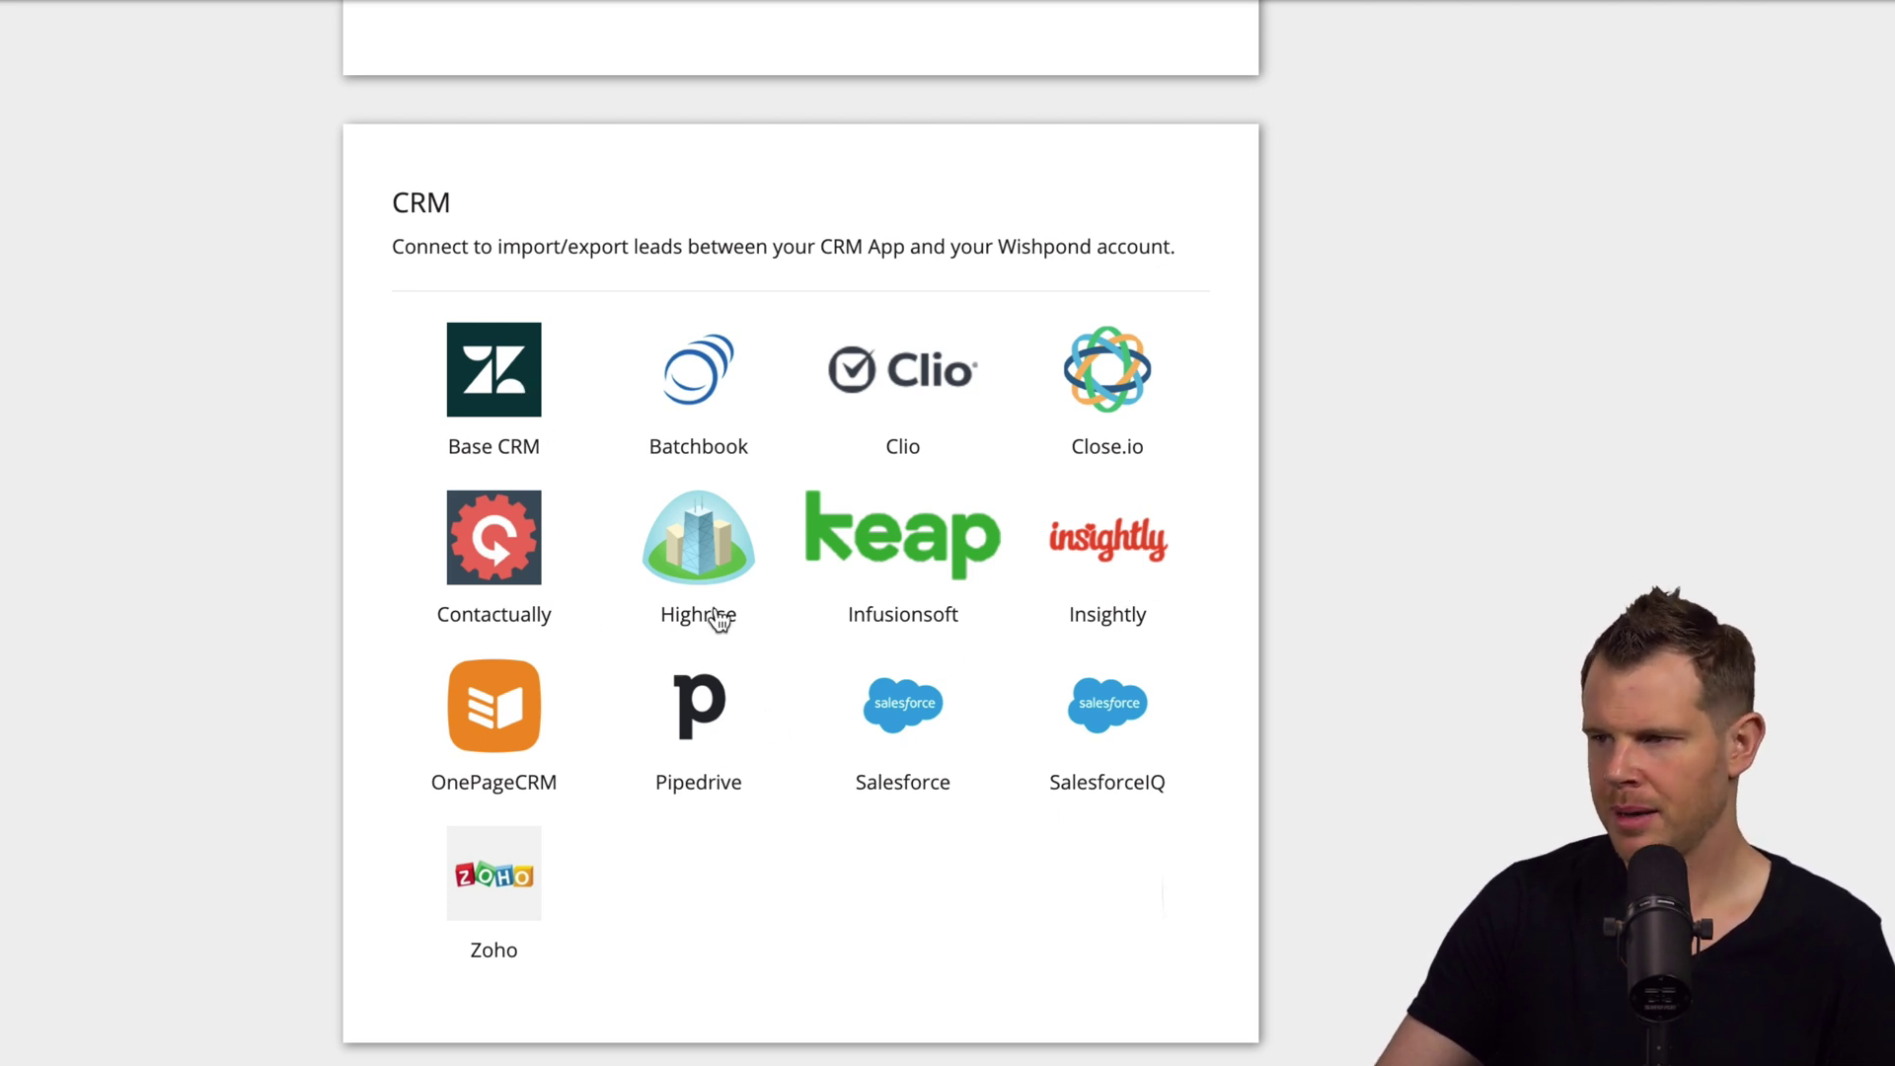
scroll(707, 647, down, 1)
scroll(1072, 800, down, 6)
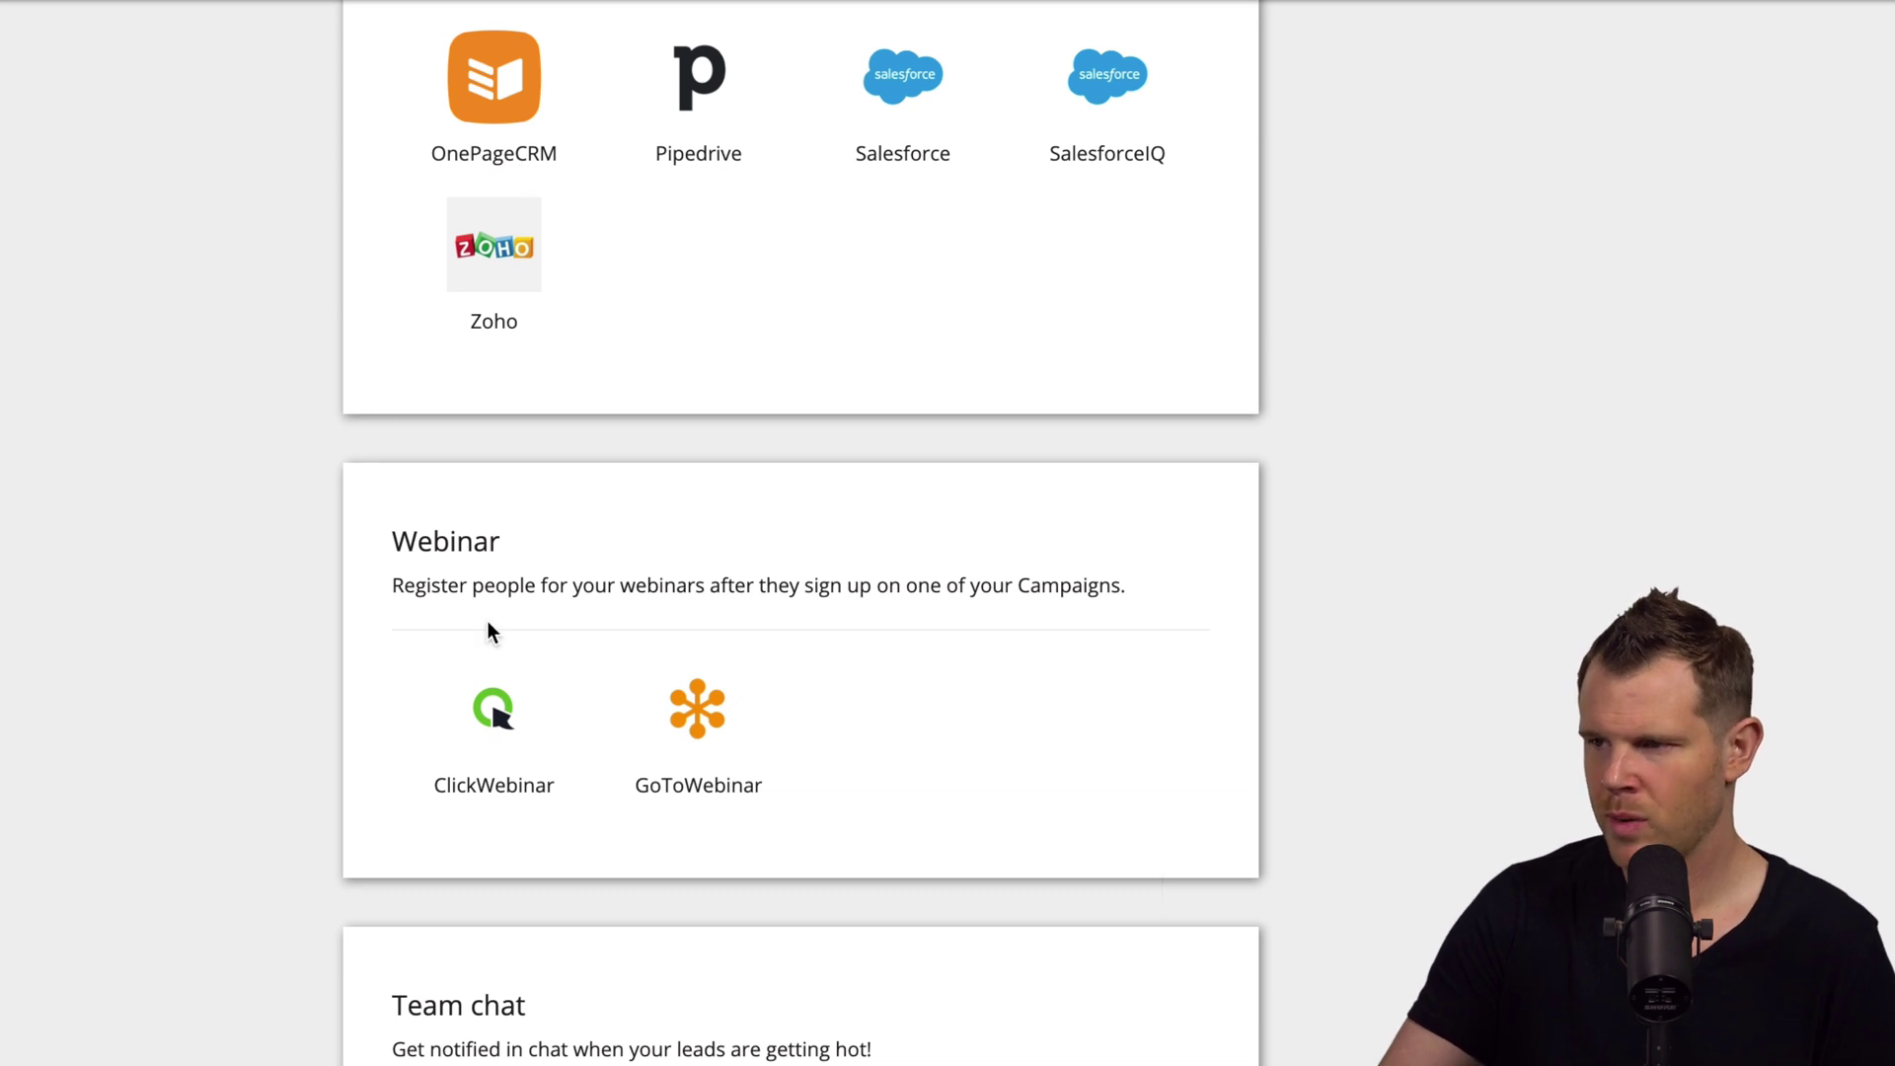
scroll(464, 617, down, 1)
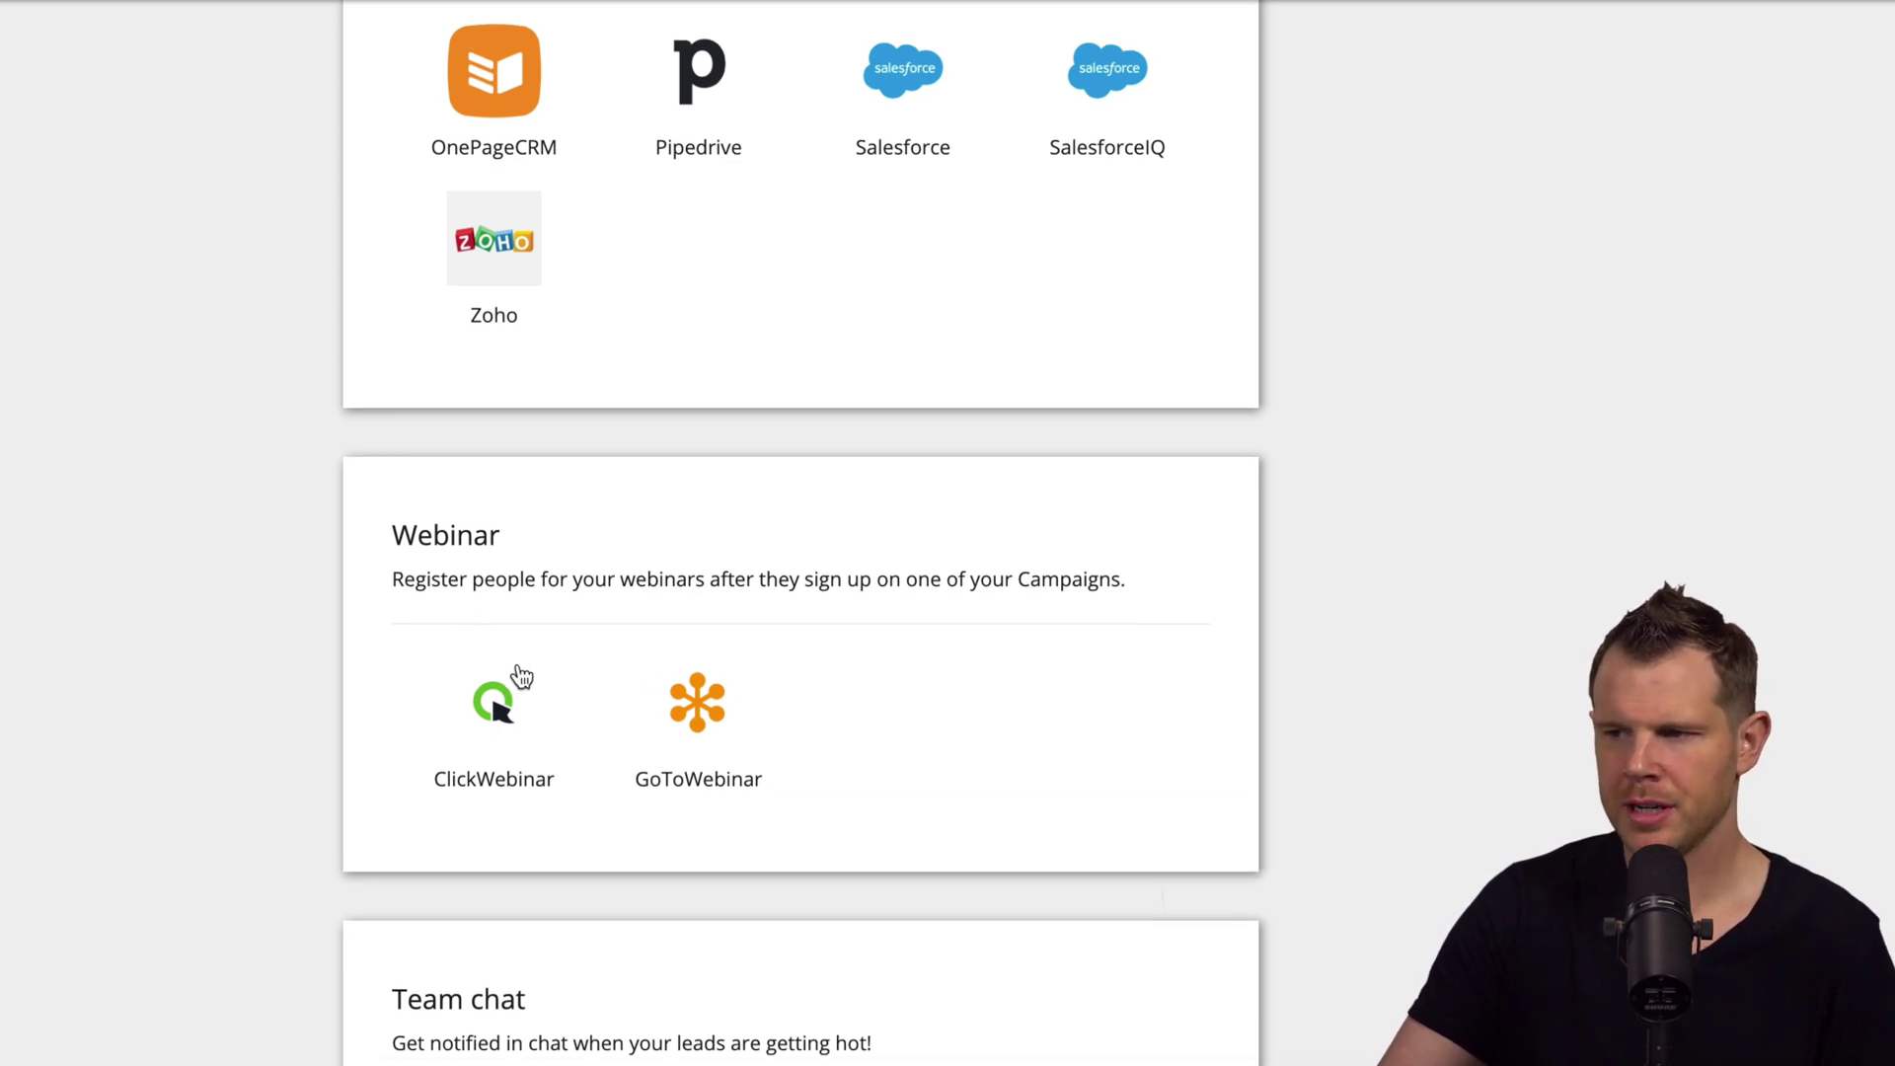
scroll(698, 706, down, 2)
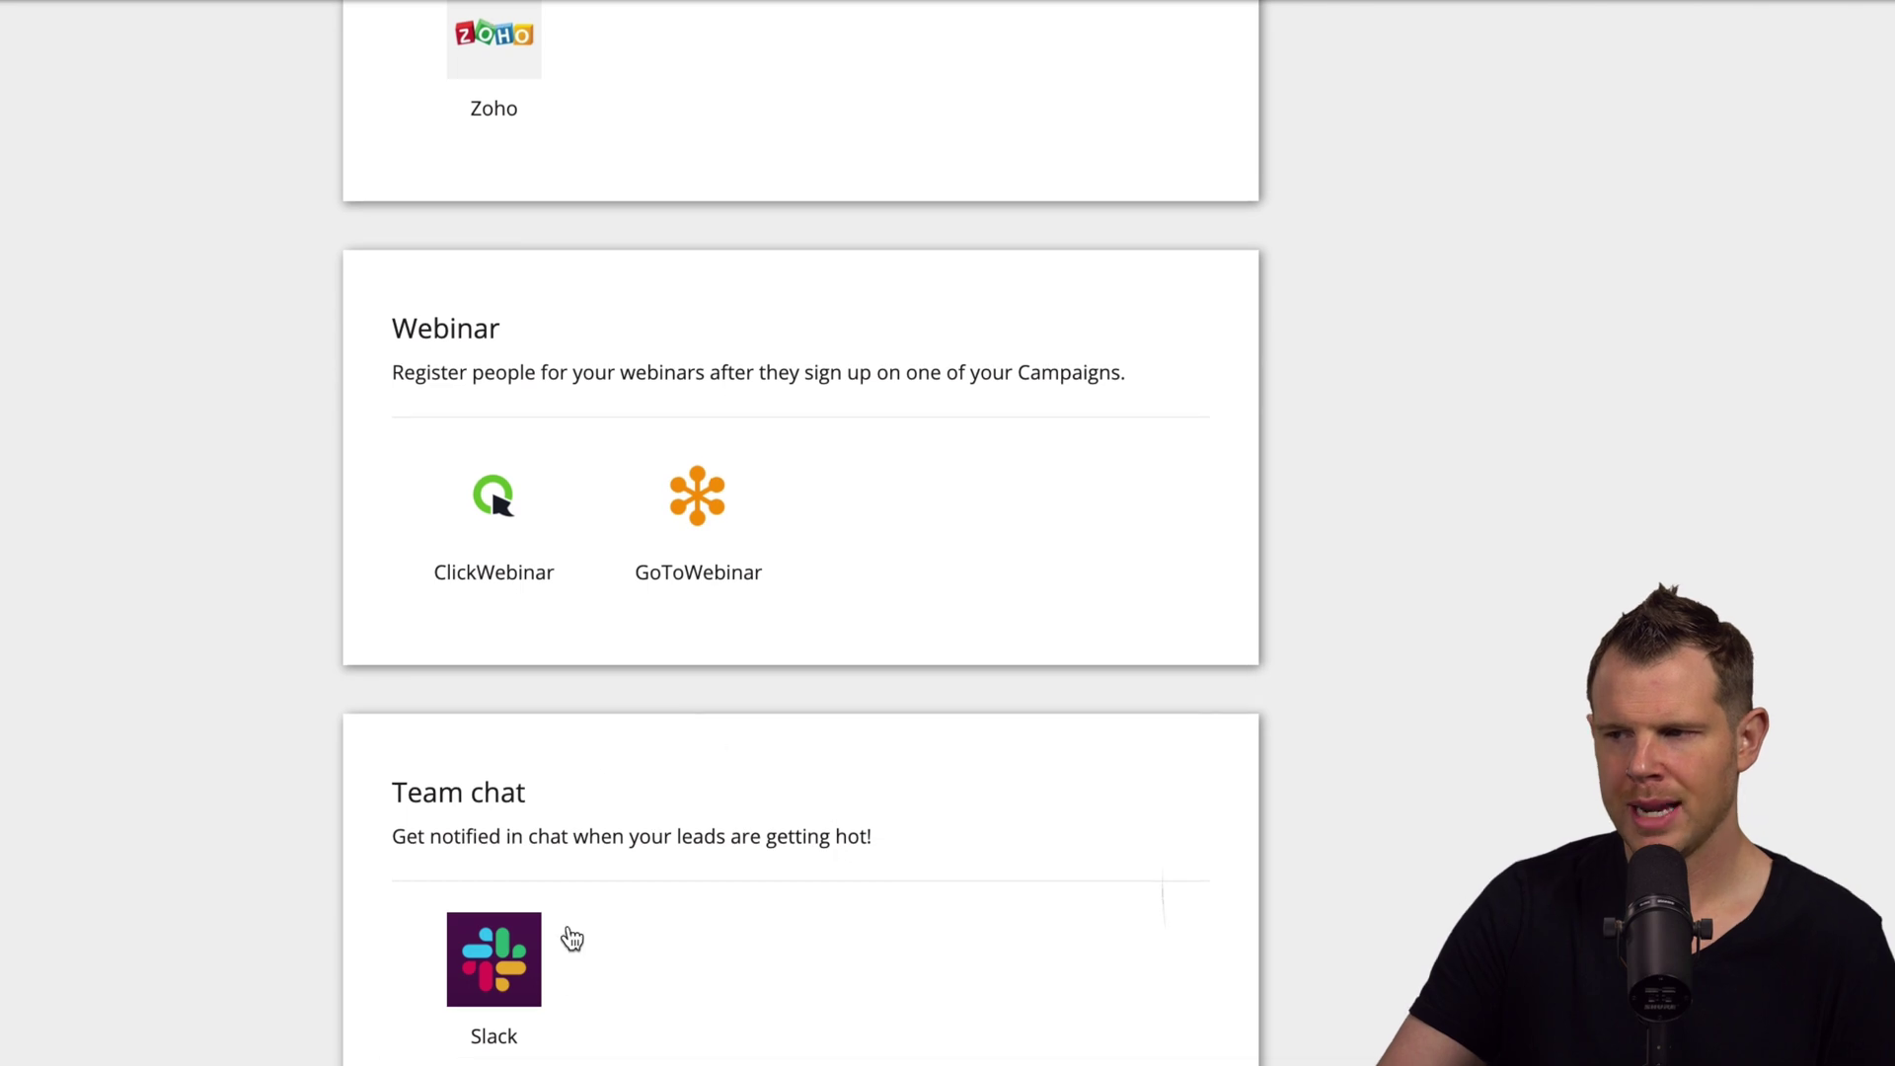
scroll(583, 918, down, 3)
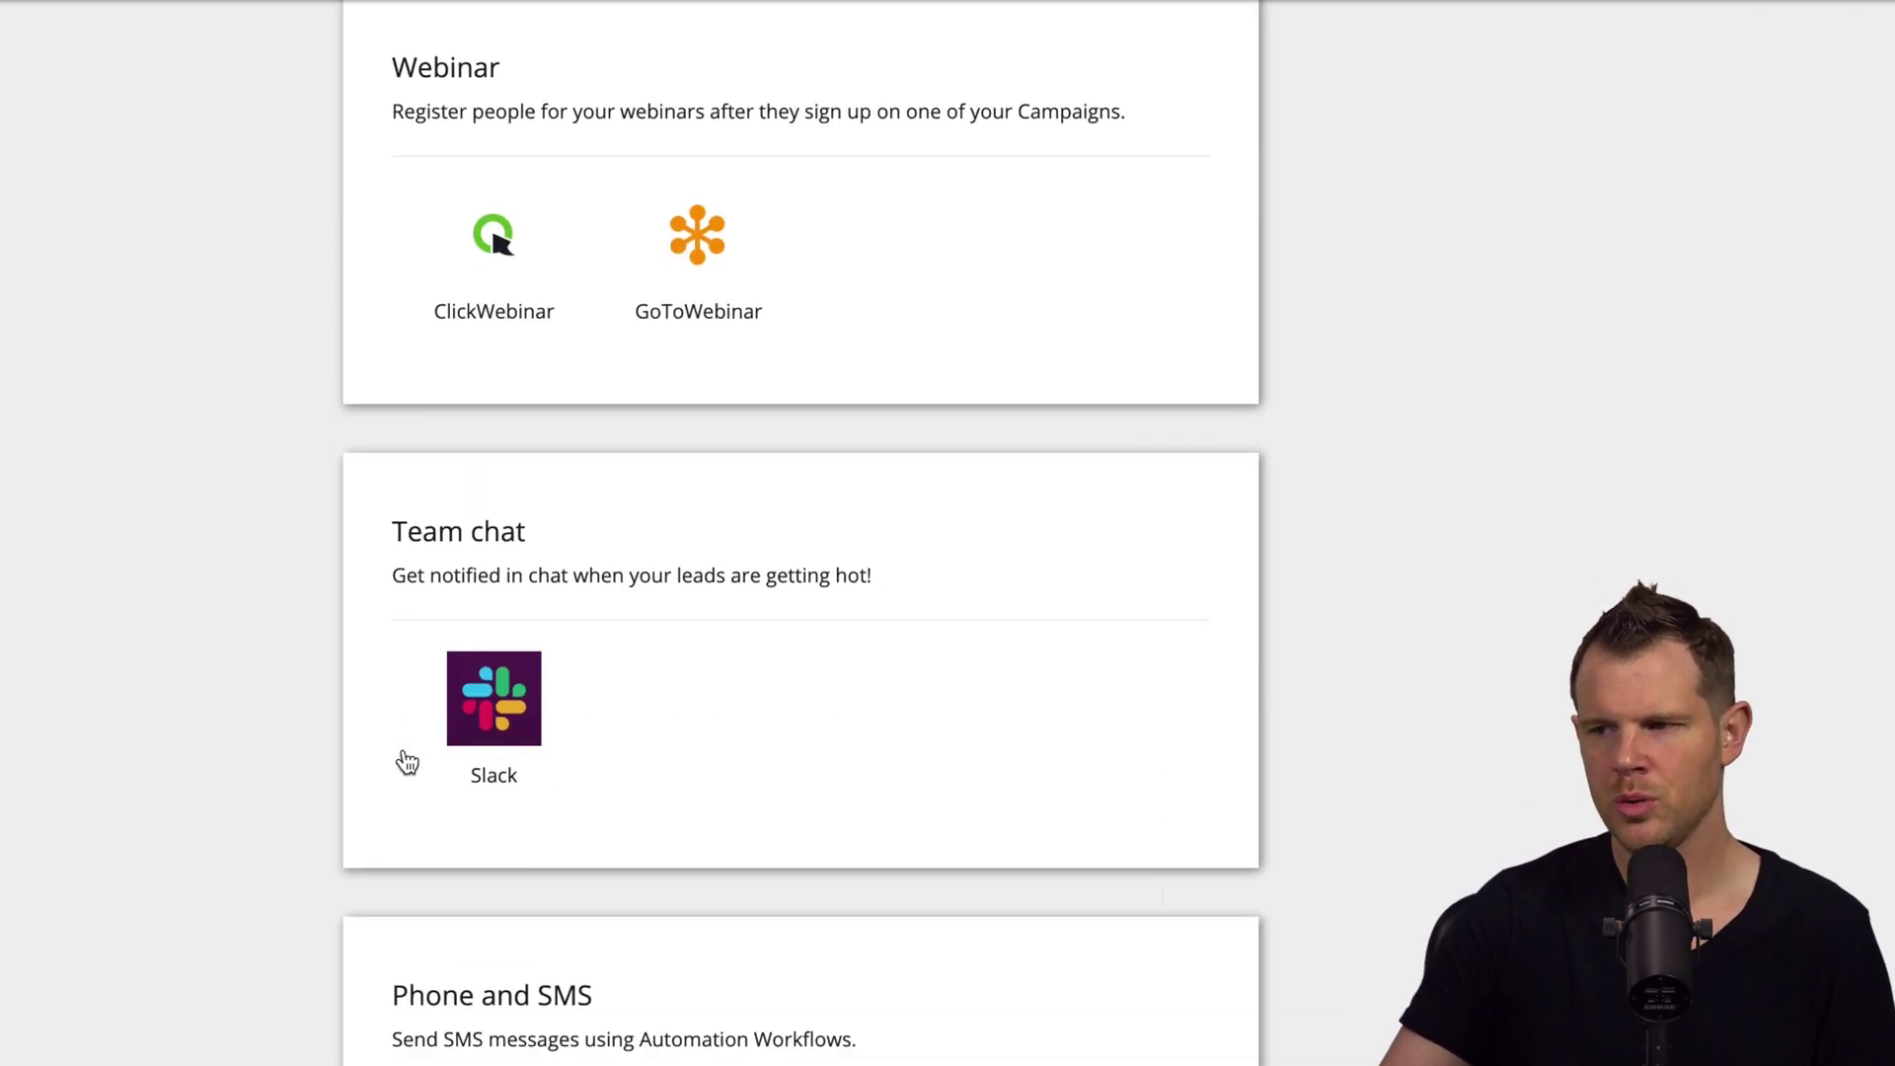
scroll(608, 920, down, 3)
scroll(523, 894, down, 3)
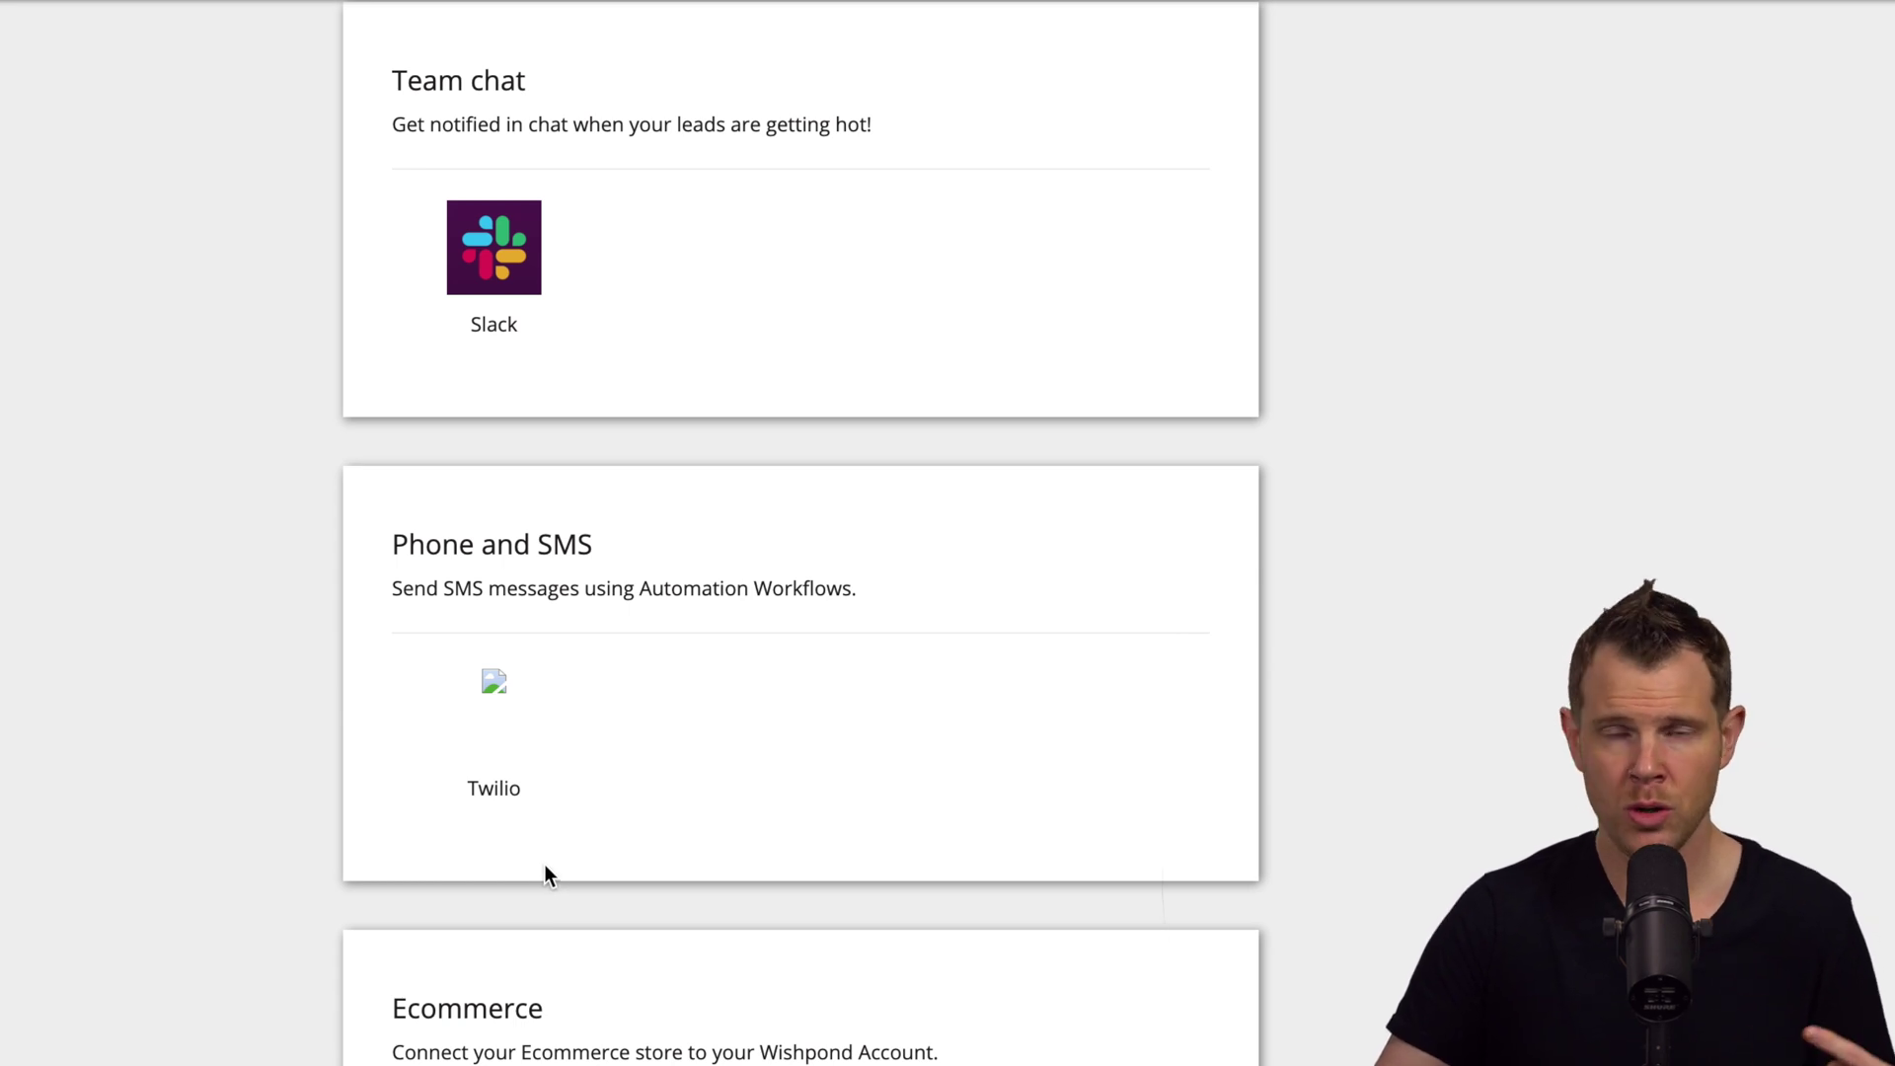
scroll(542, 849, down, 12)
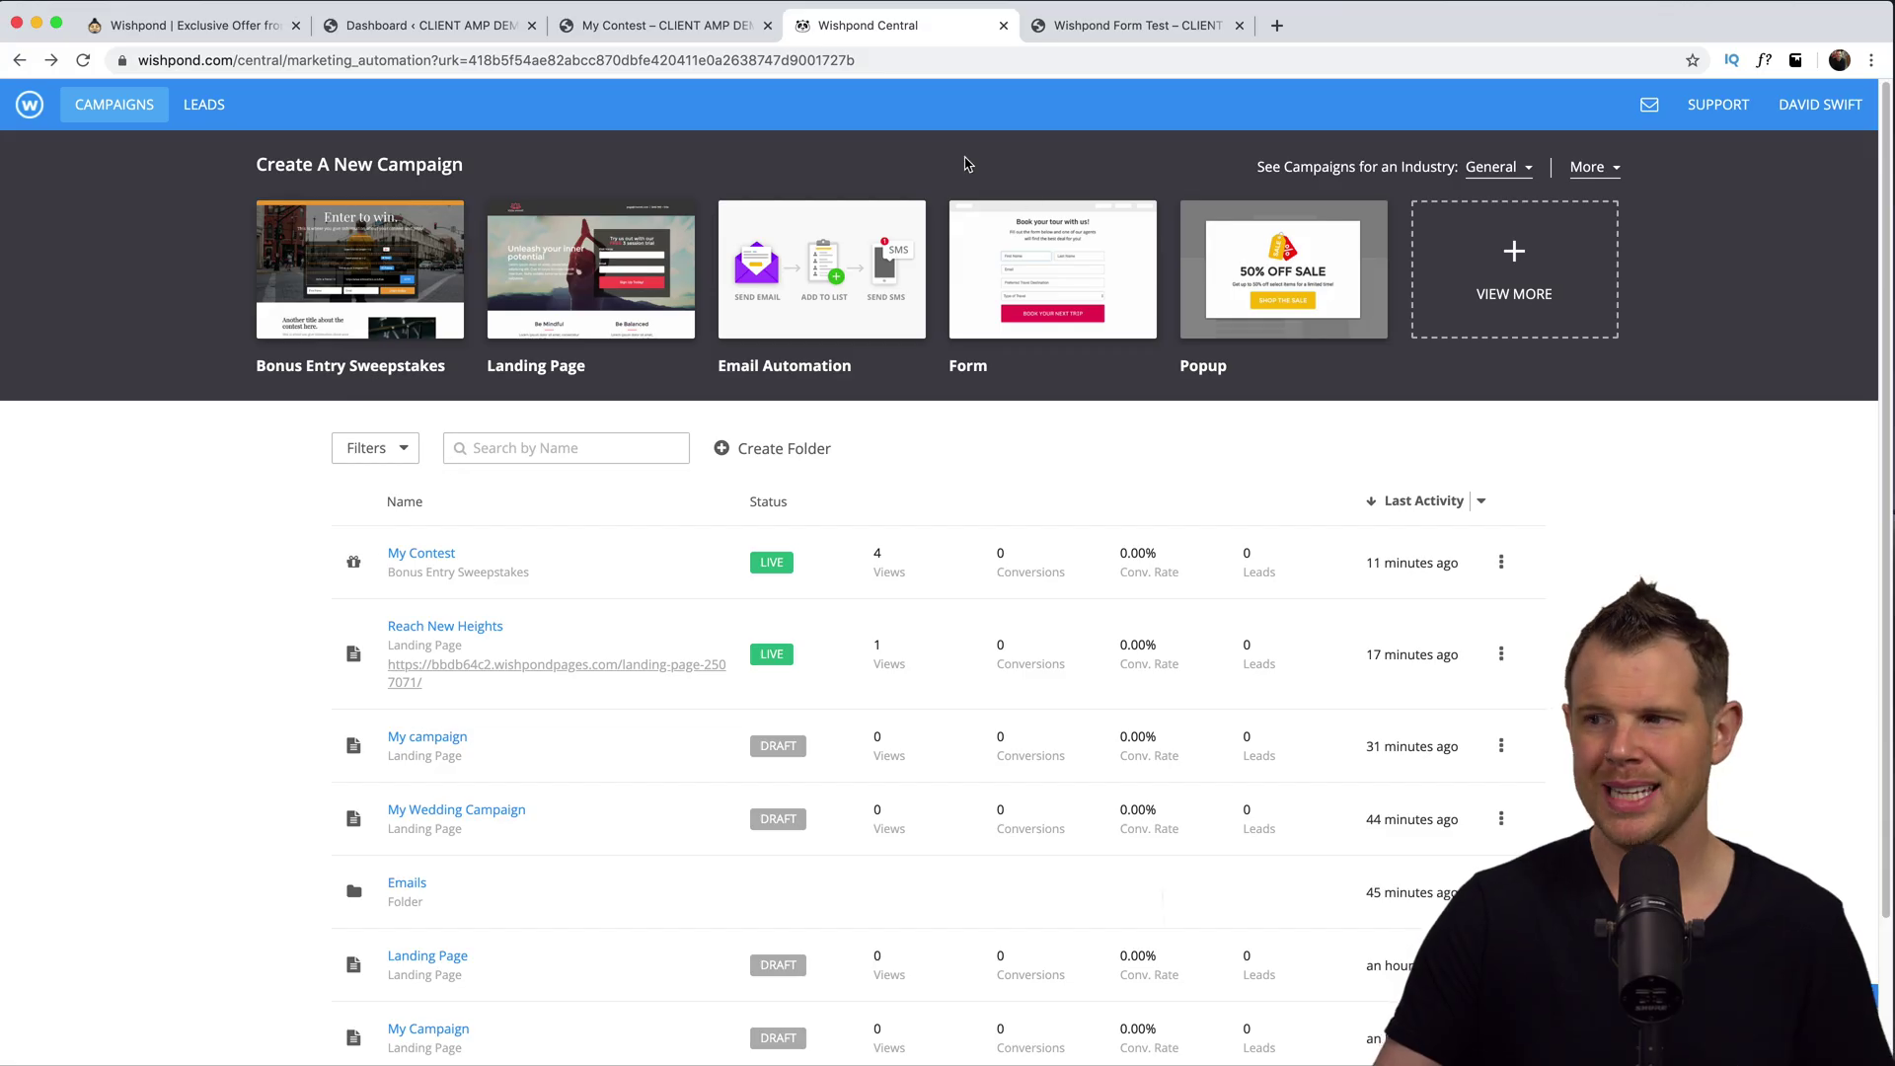
Create a new Email Automation campaign to reach the Choose a Workflow template gallery.
click(815, 261)
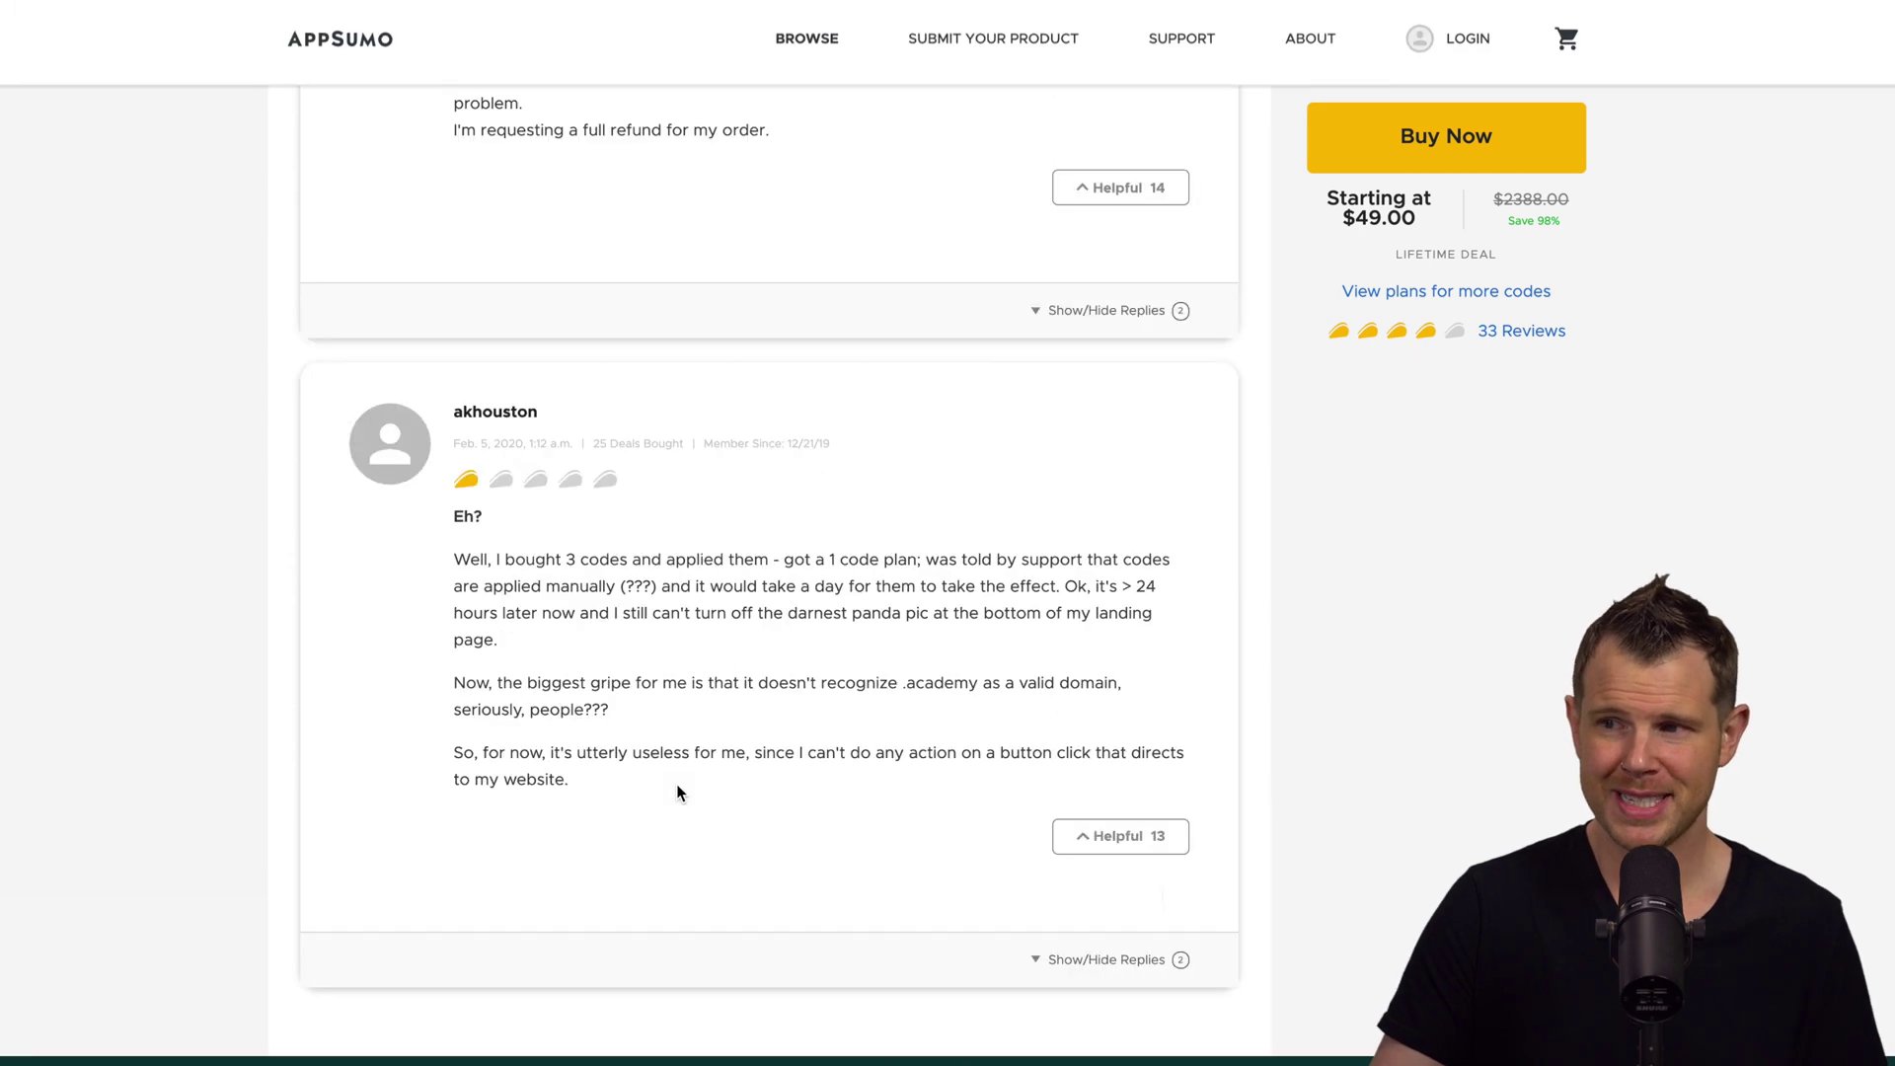
Read through the AppSumo Wishpond reviews, highlighting the no-support review titles.
scroll(677, 791, up, 7)
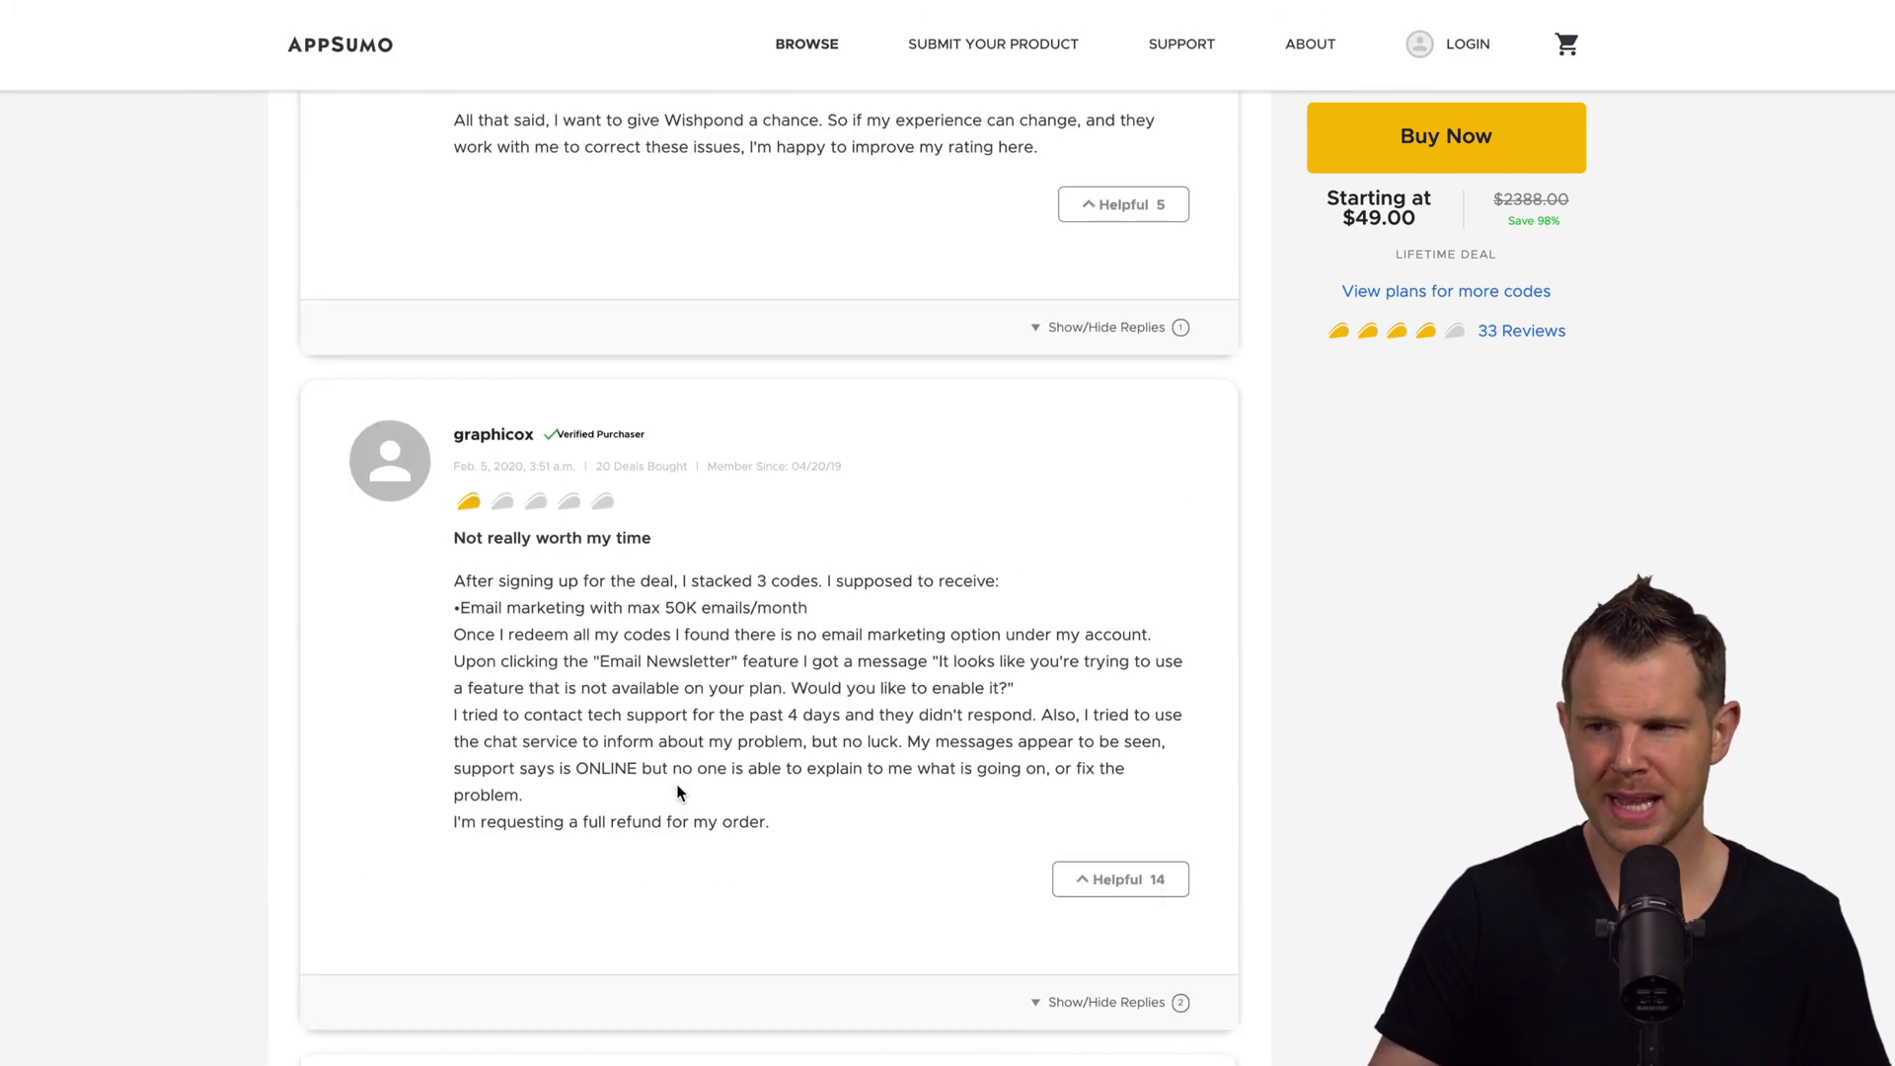
scroll(677, 791, up, 11)
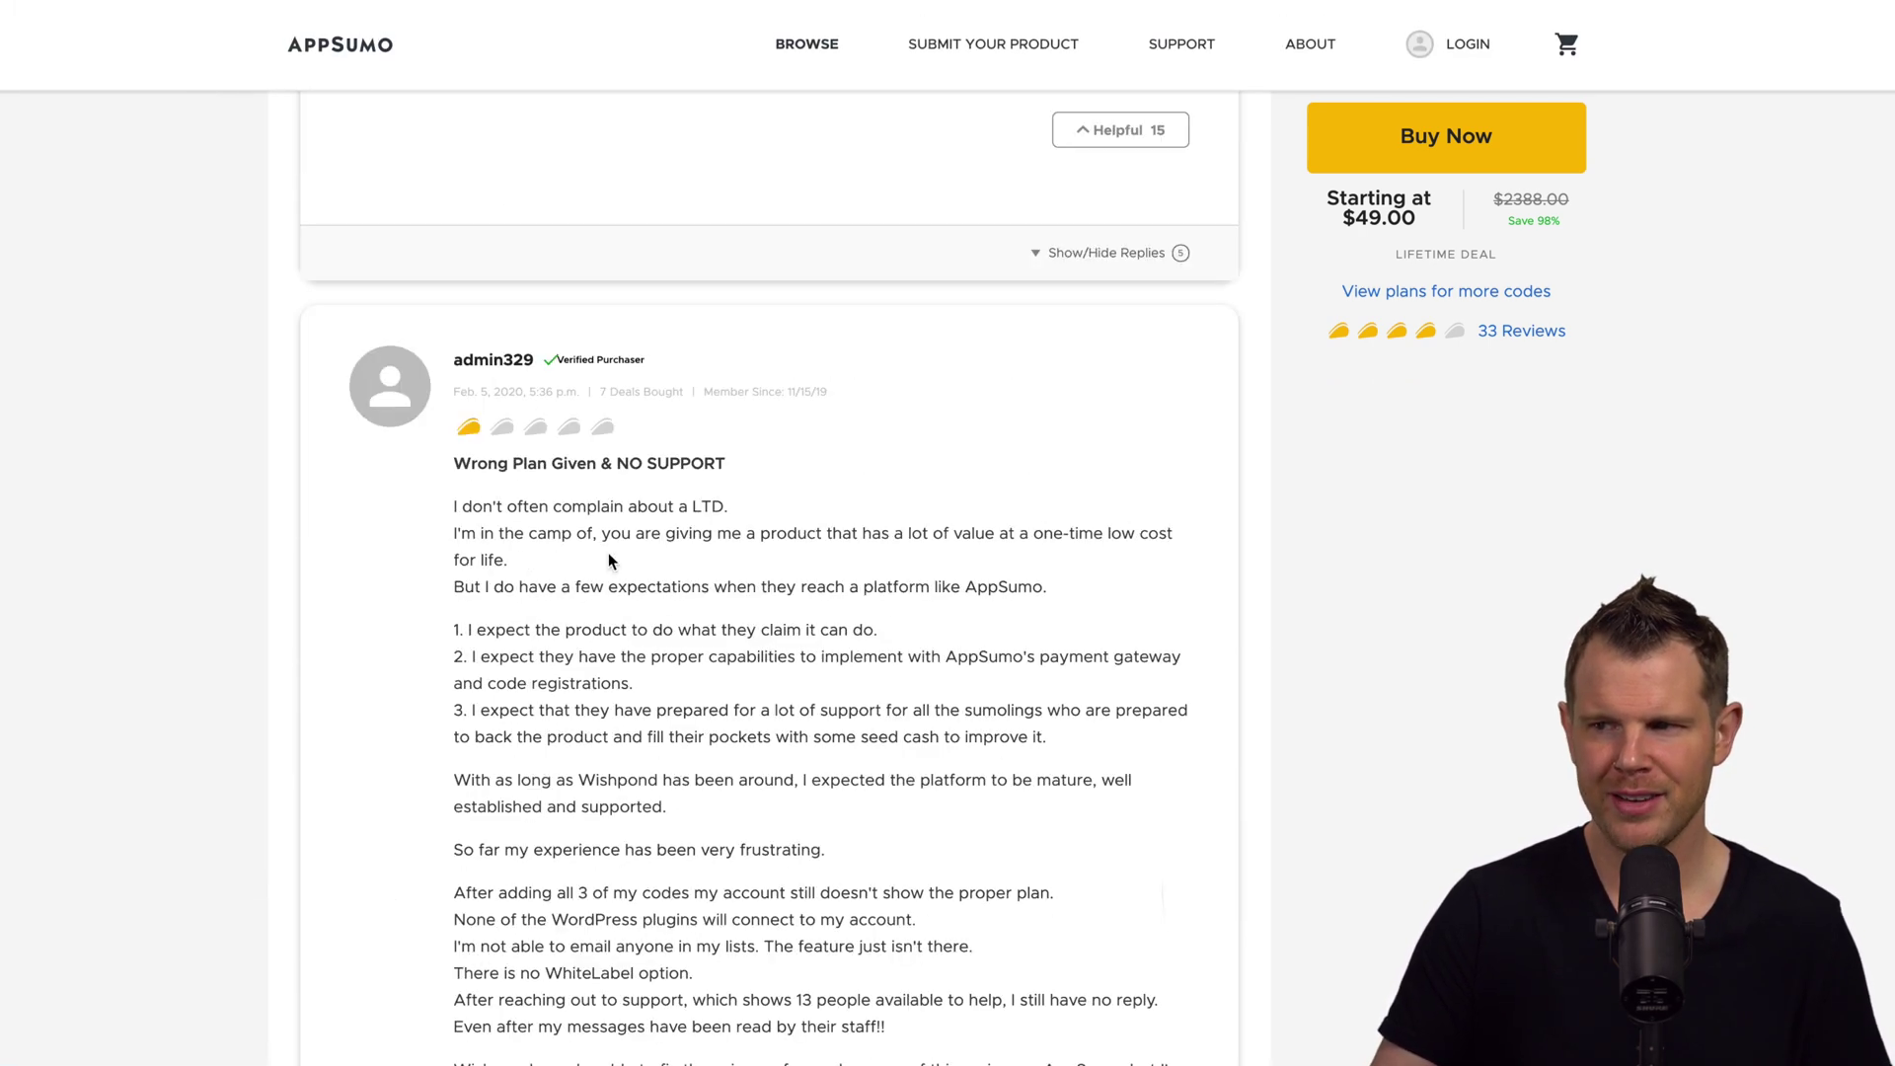
drag(498, 465, 786, 488)
click(786, 488)
scroll(800, 616, up, 1)
scroll(741, 674, down, 13)
scroll(736, 674, down, 2)
drag(453, 690, 724, 689)
click(698, 757)
scroll(699, 754, up, 4)
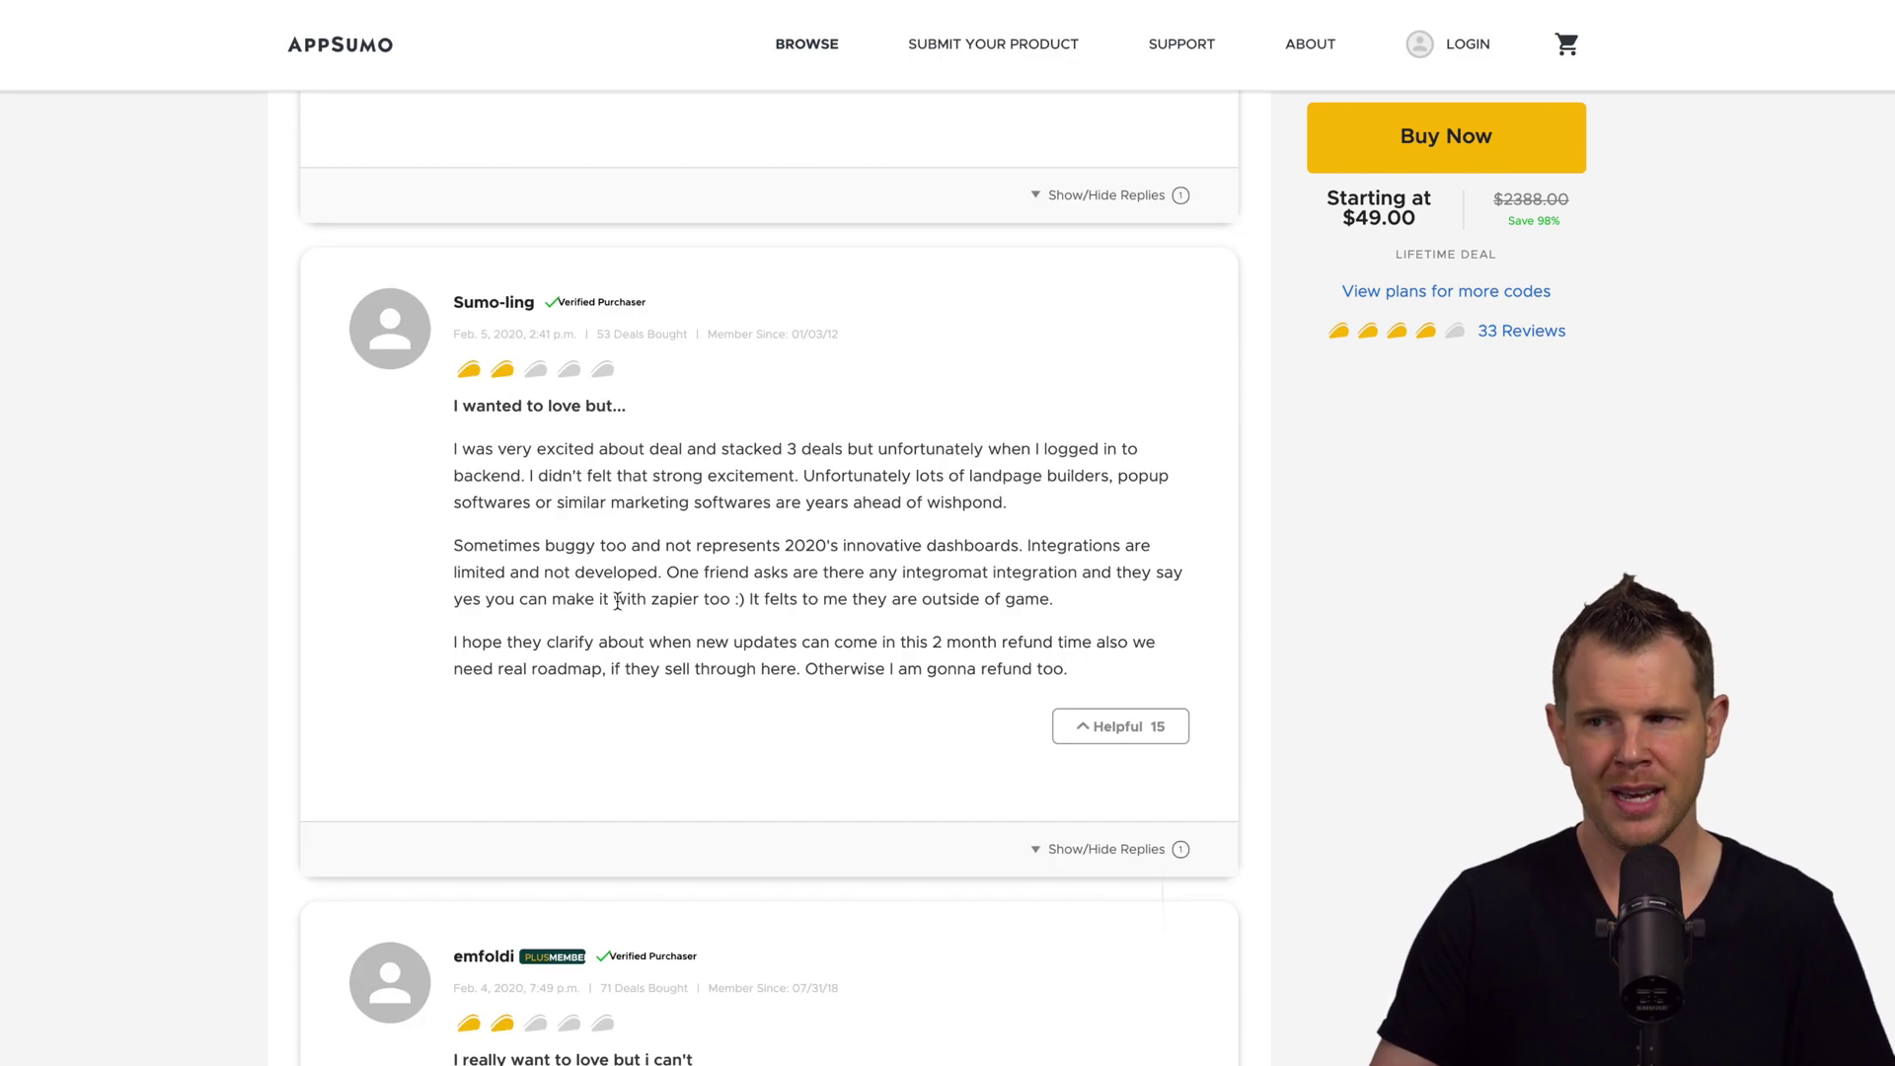
scroll(618, 599, up, 6)
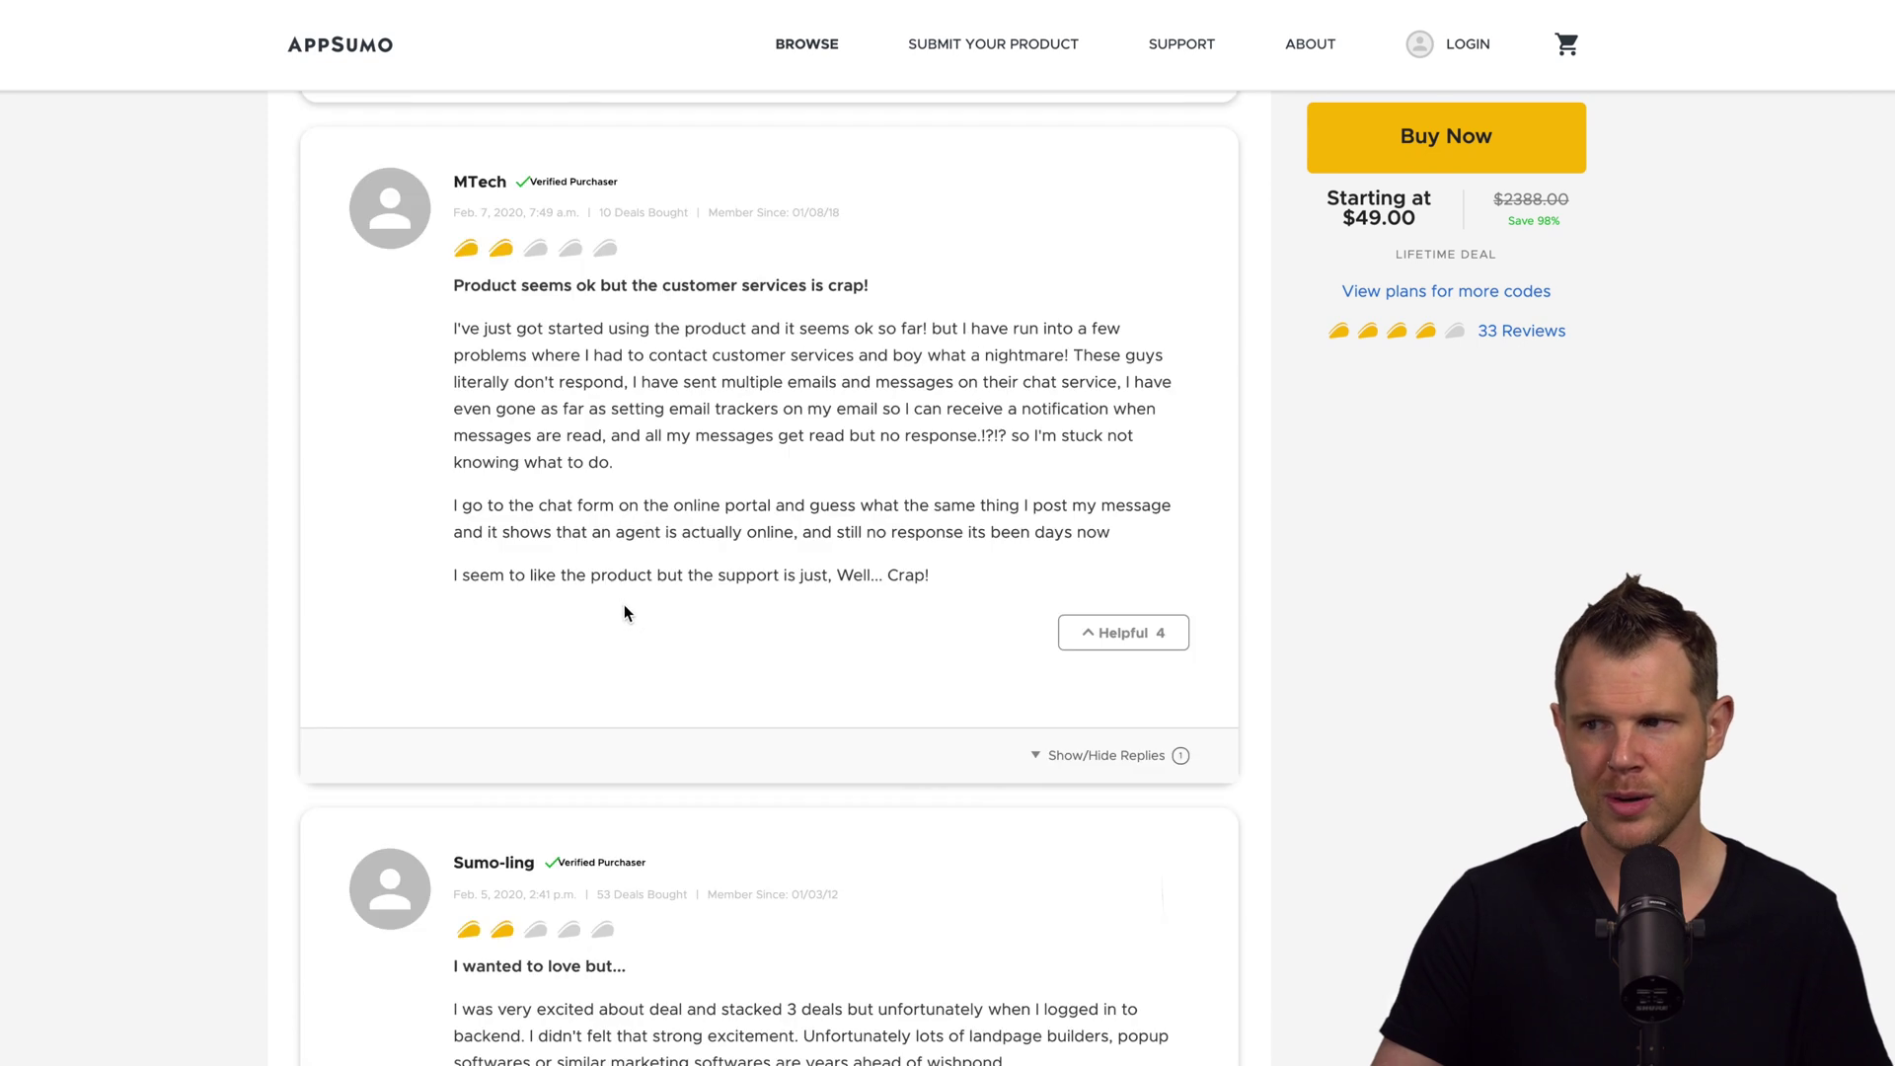
Expand and read the creator's reply under the customer-service complaint review.
click(1165, 758)
scroll(862, 796, down, 2)
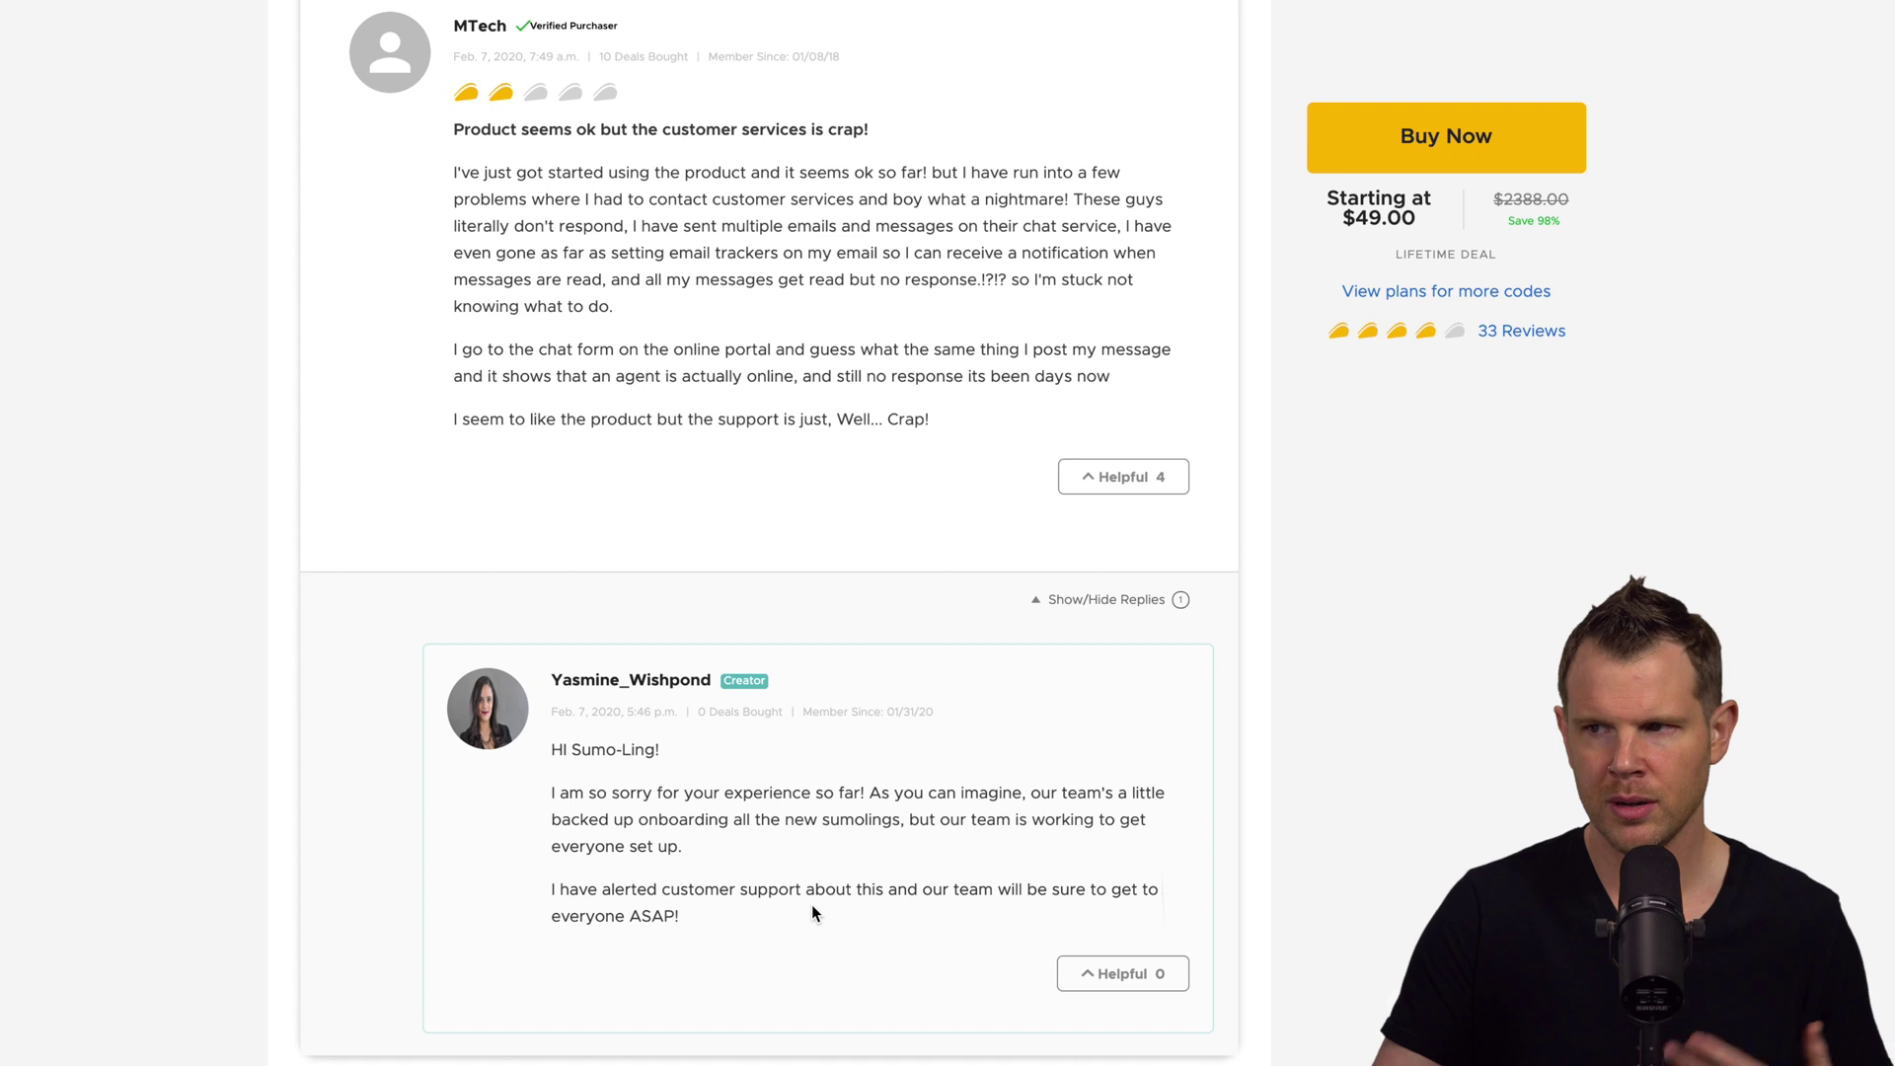
scroll(819, 902, down, 2)
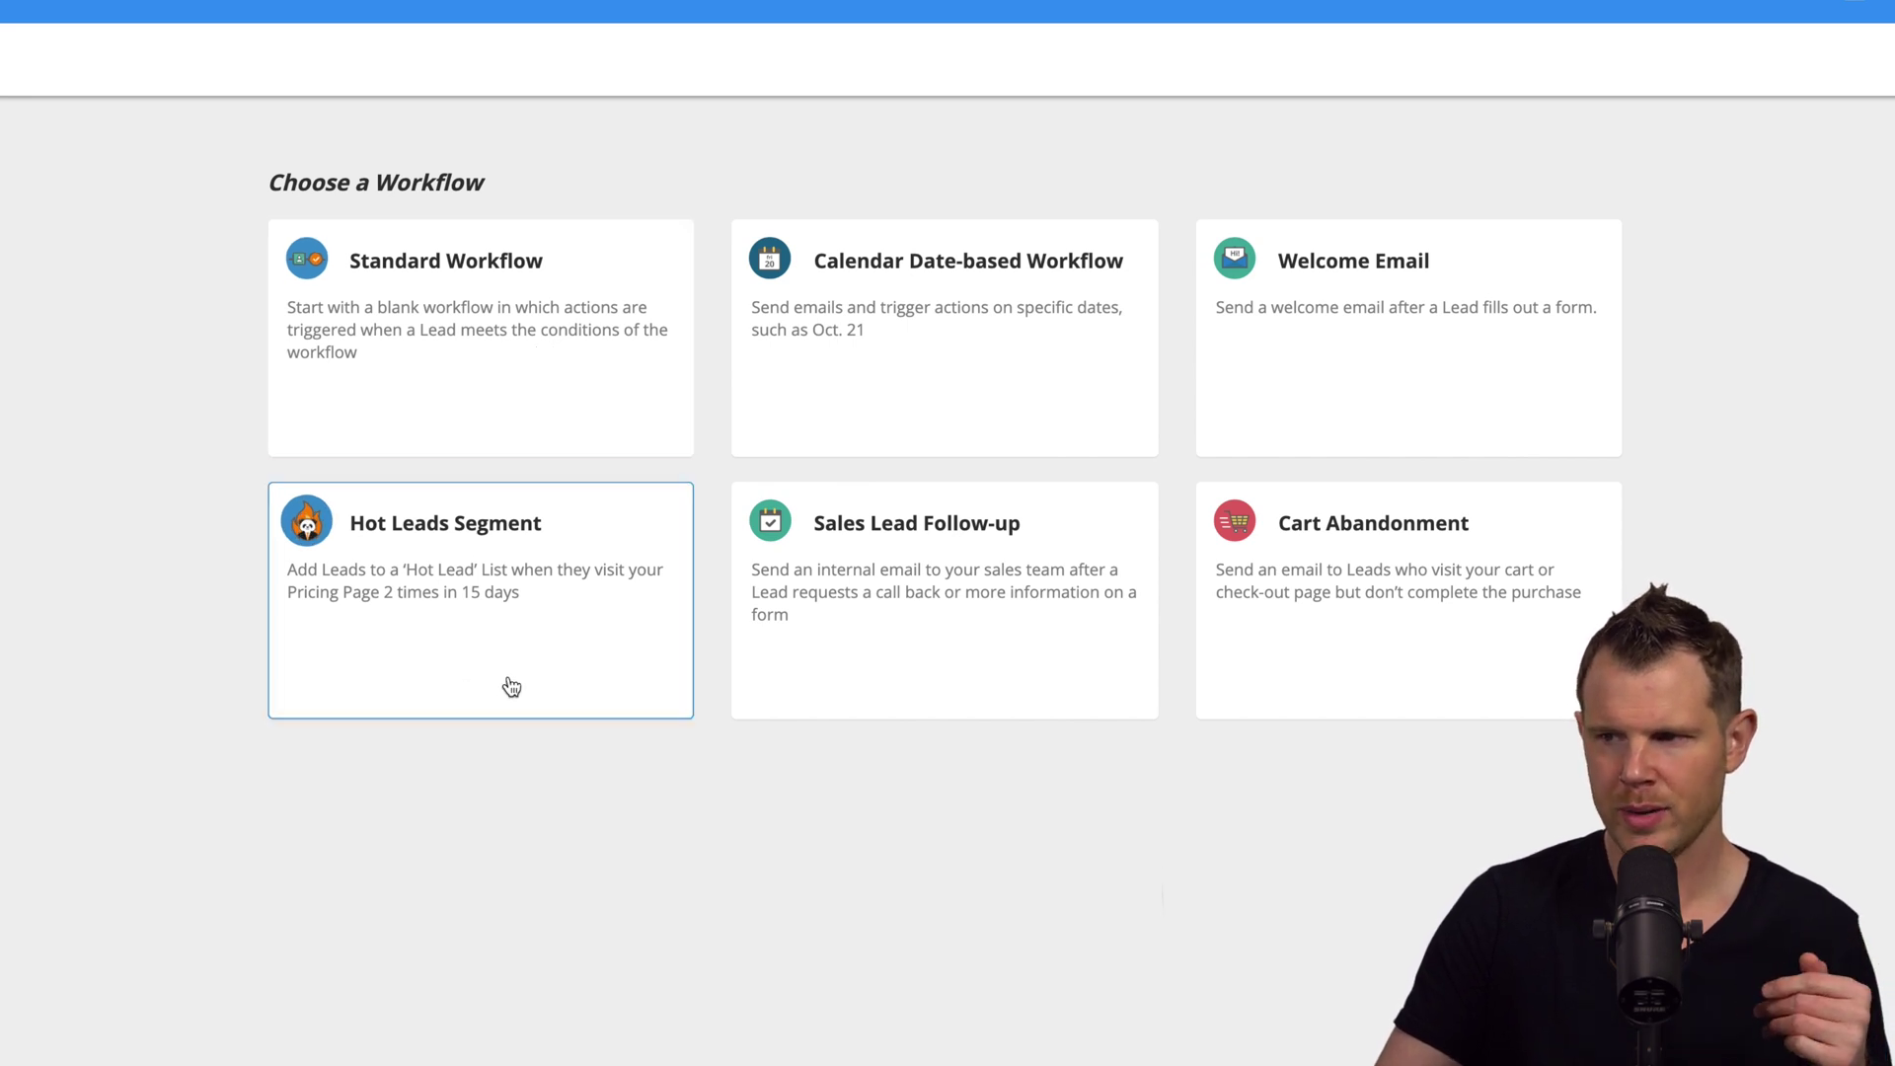
Start a Standard Workflow with a List condition: Are members of My Contest.
click(449, 399)
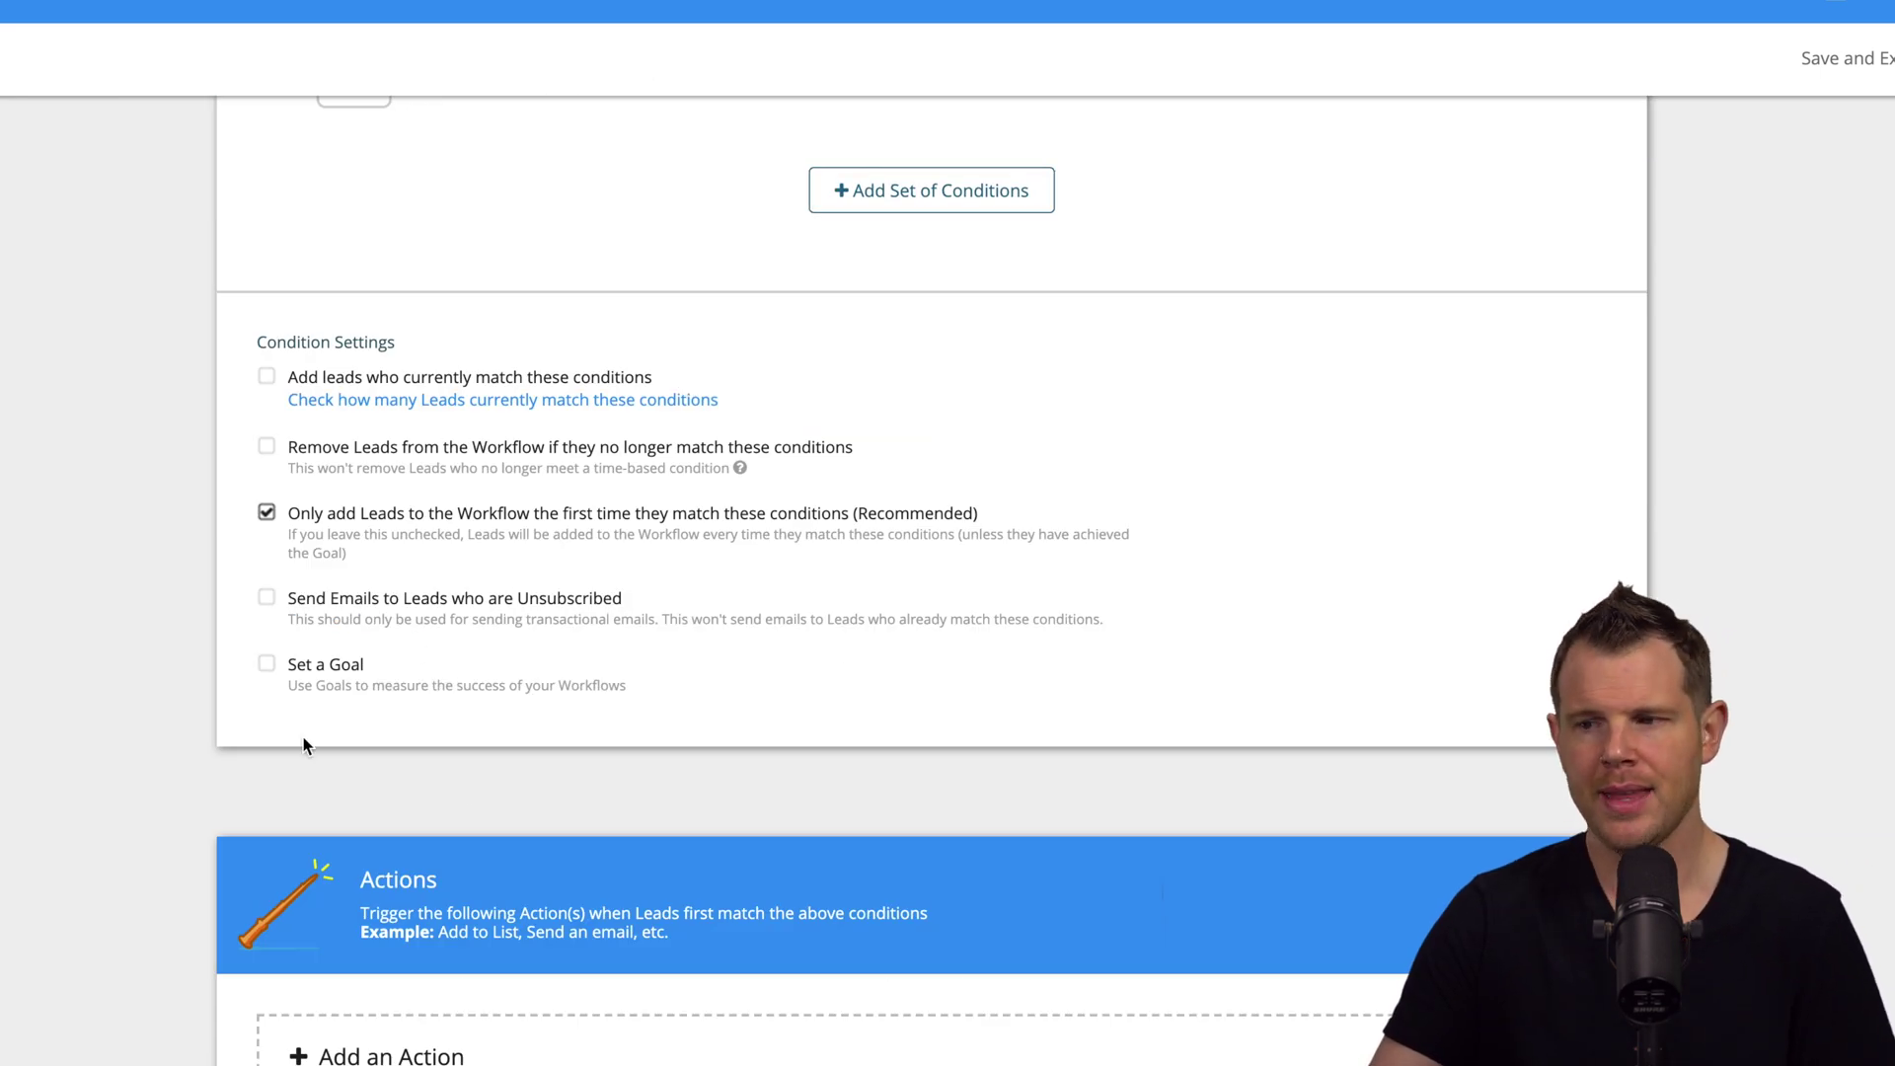
scroll(383, 756, down, 1)
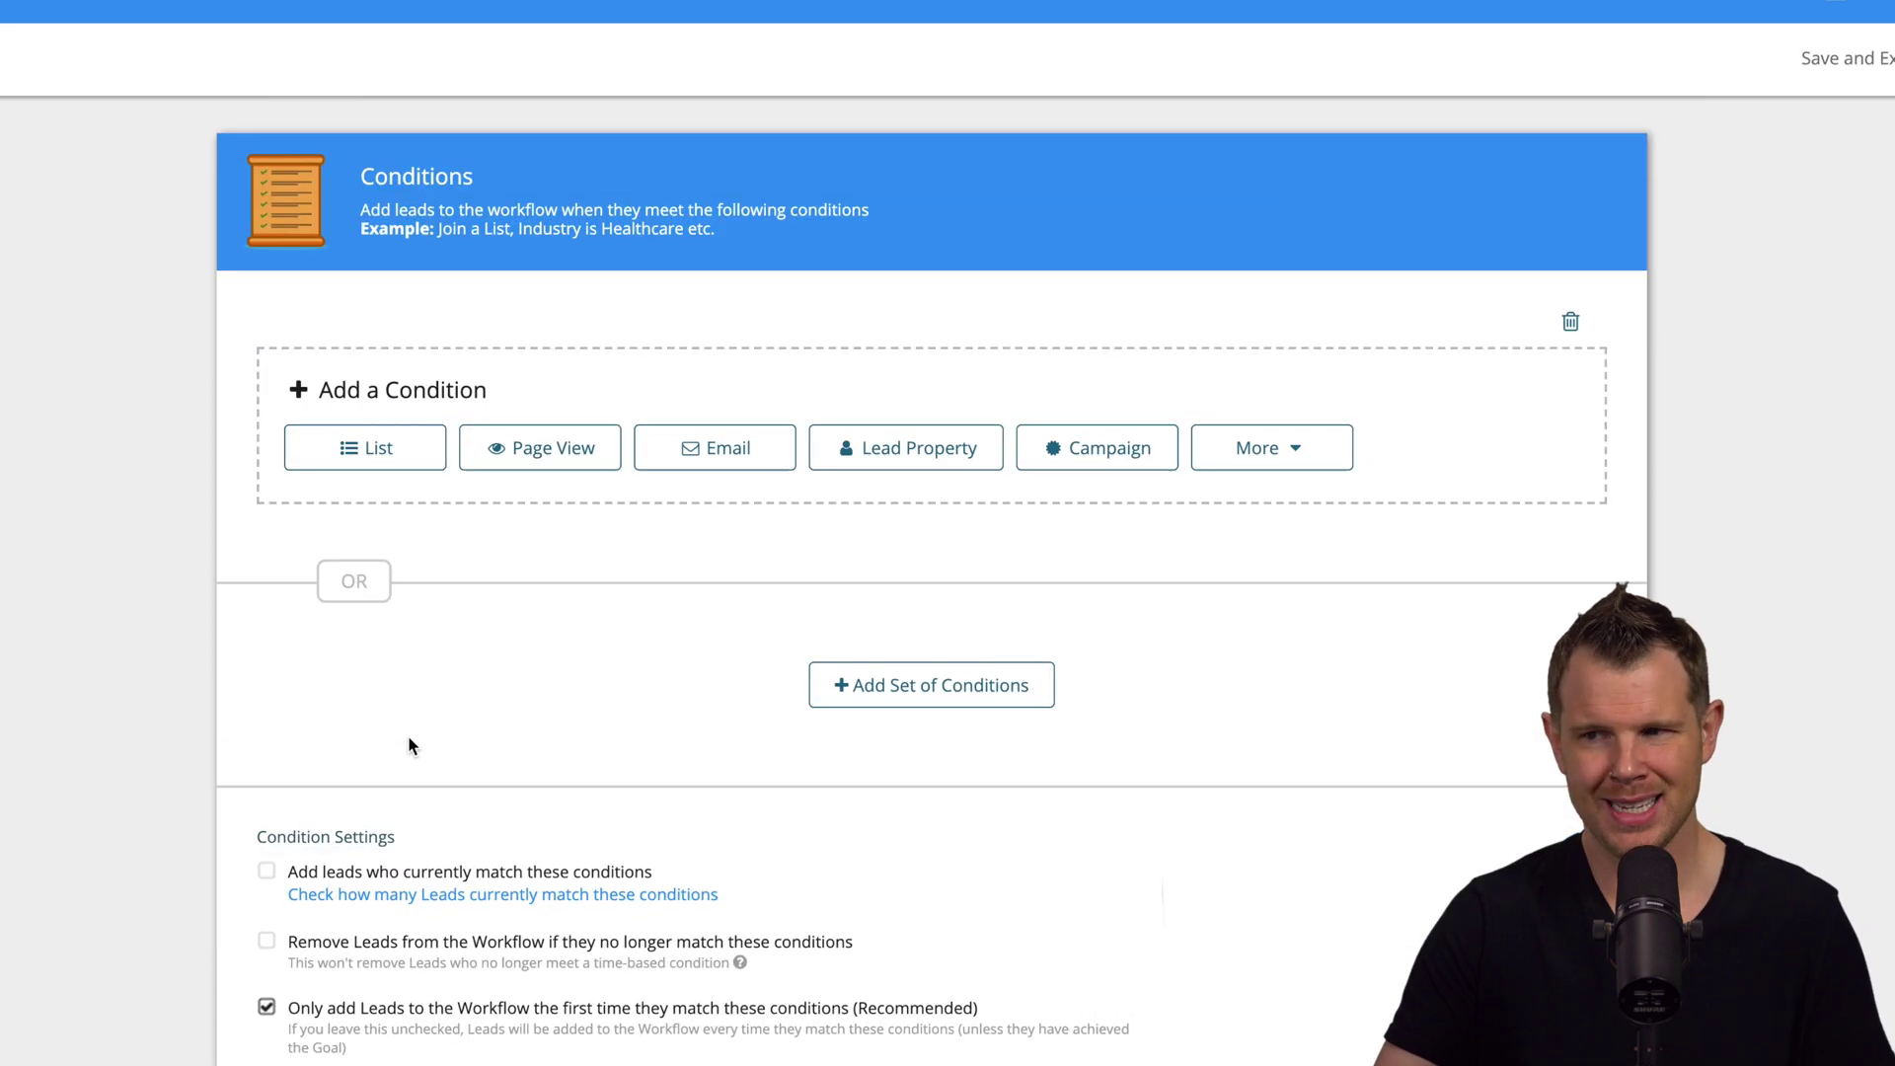
click(372, 468)
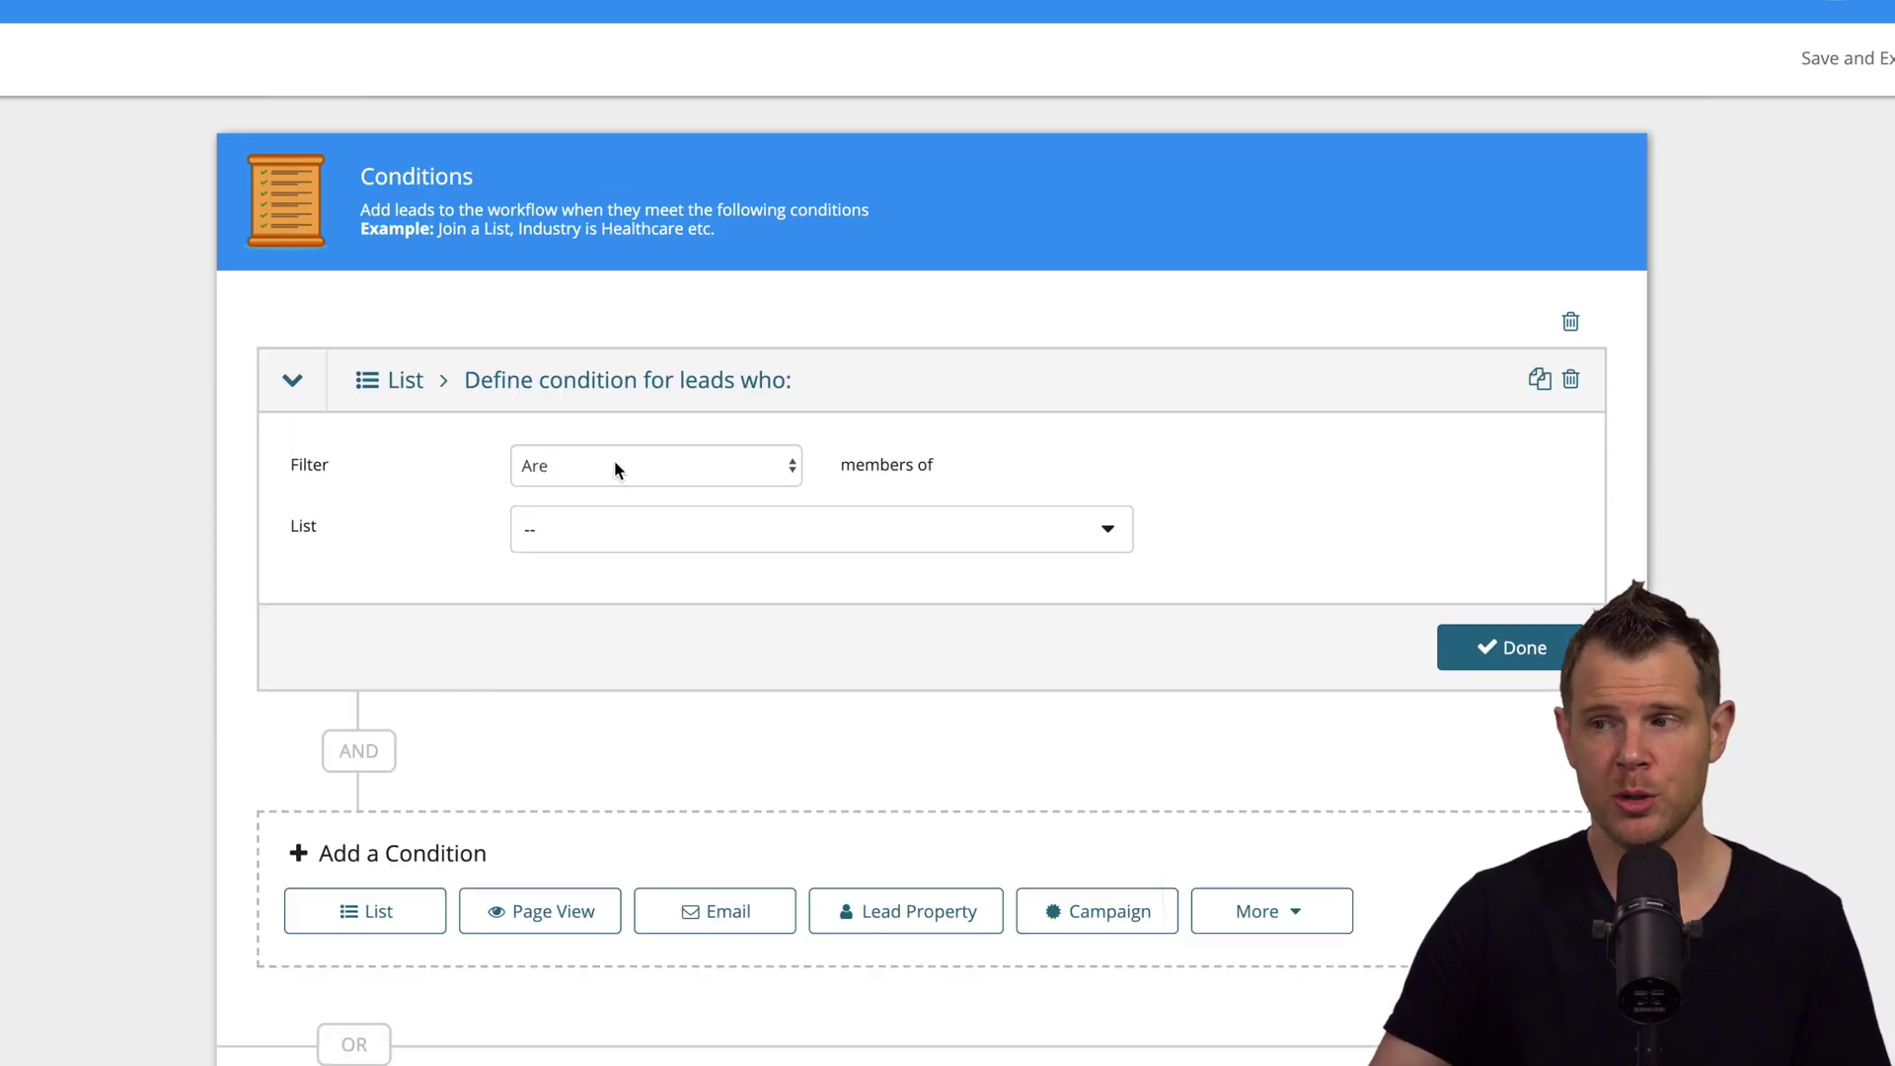
click(614, 466)
click(1122, 424)
click(969, 546)
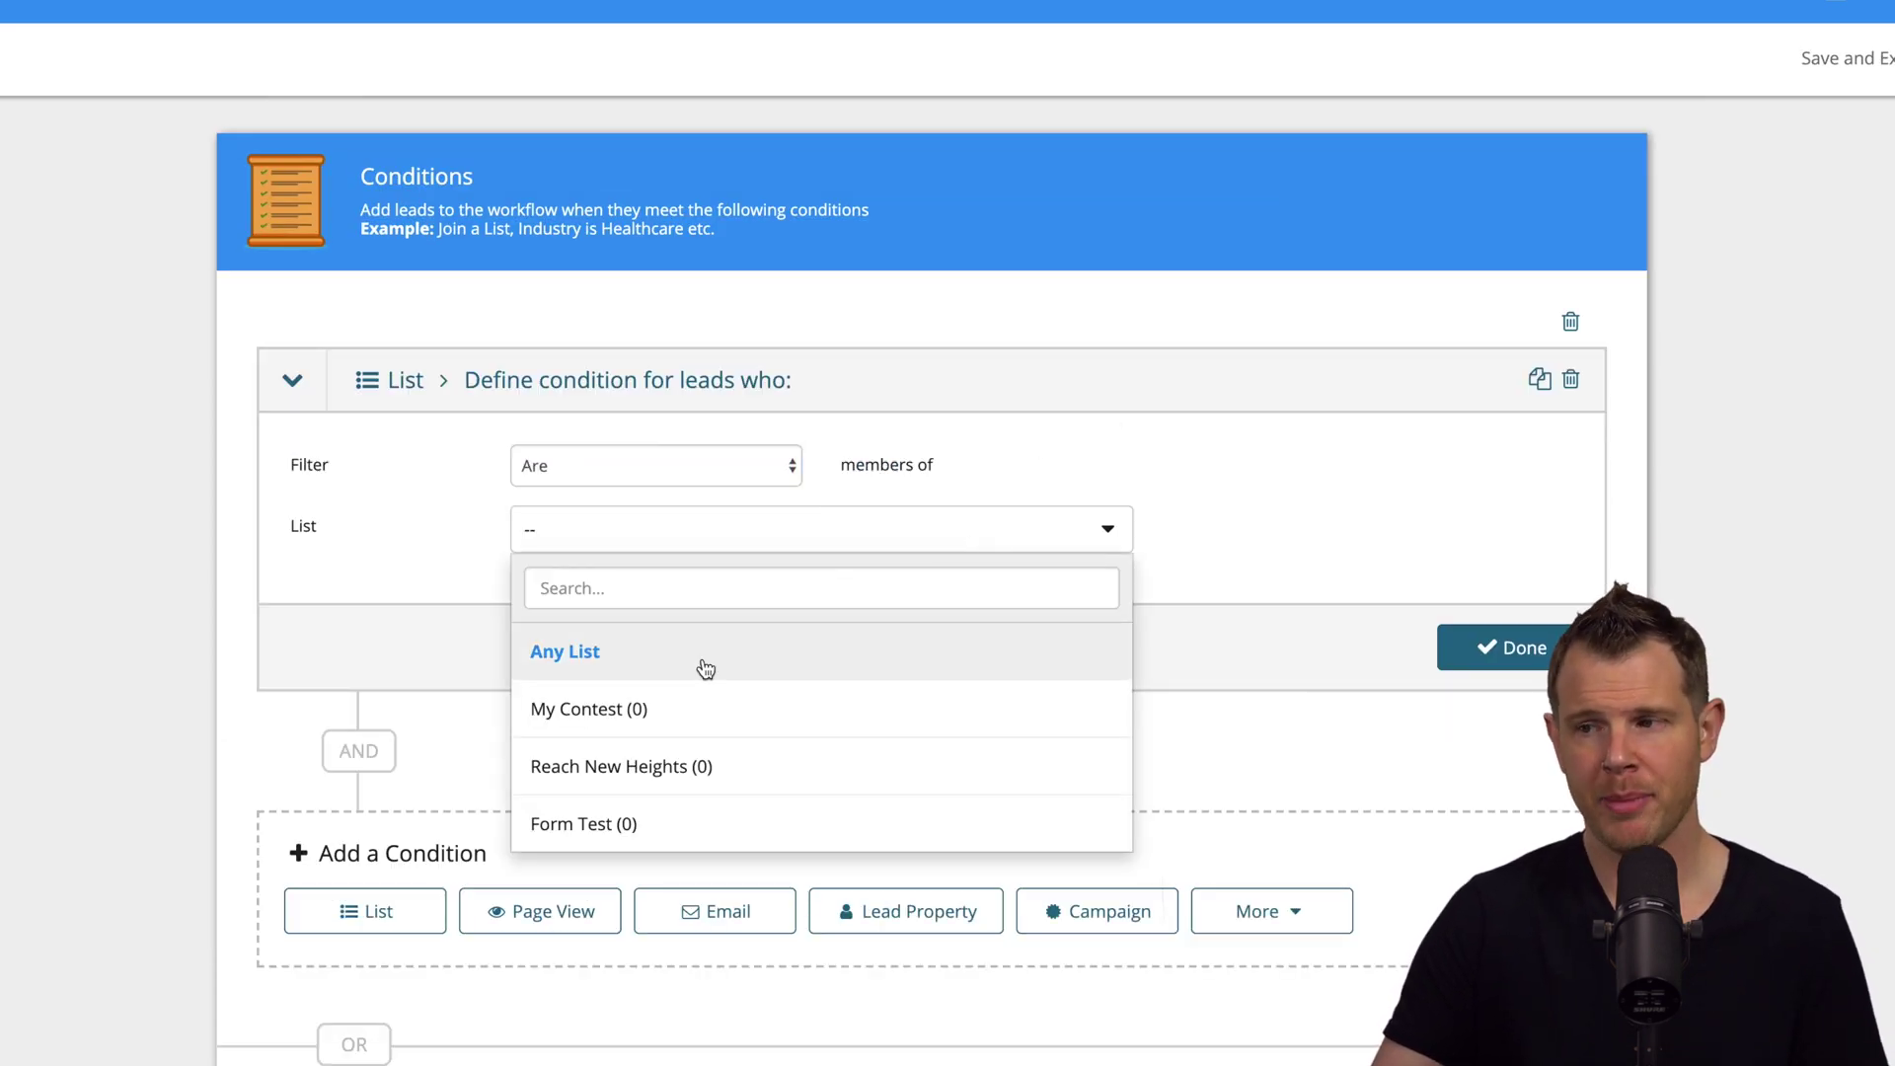
click(660, 709)
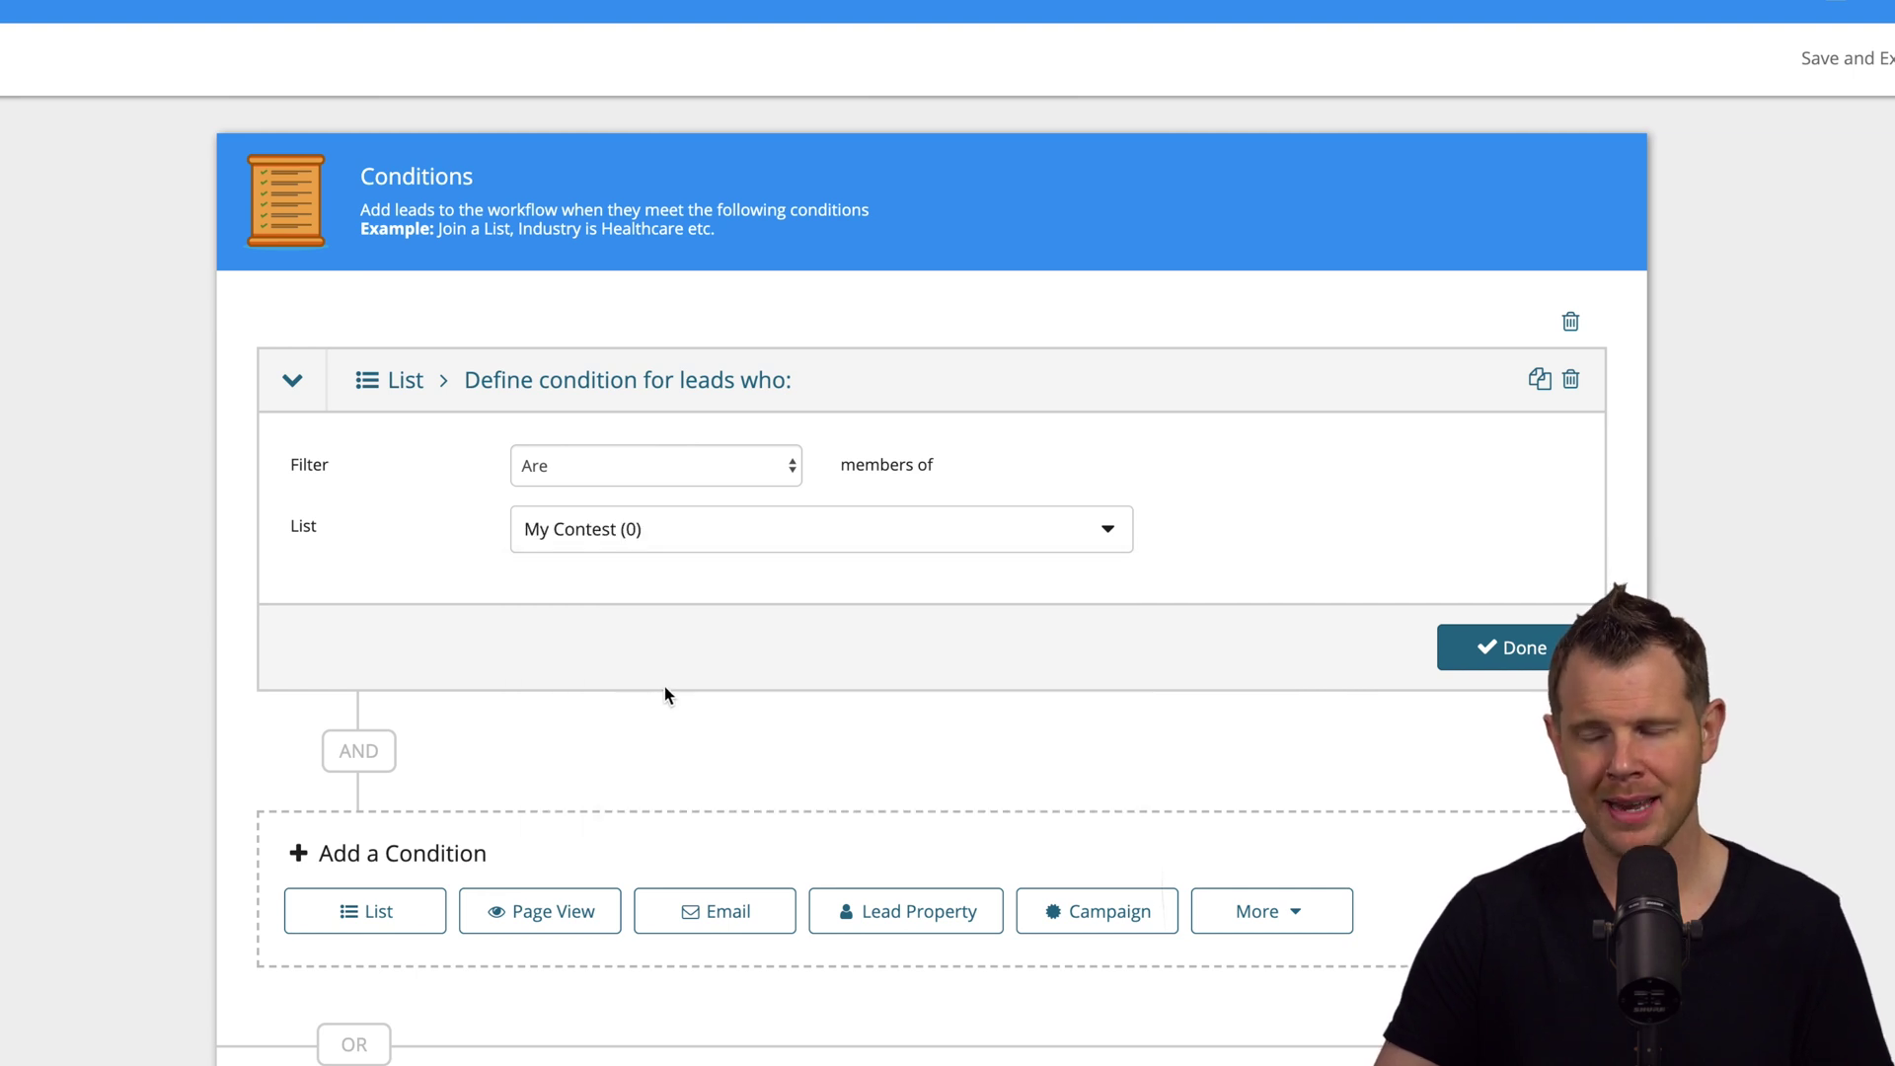
scroll(906, 735, down, 10)
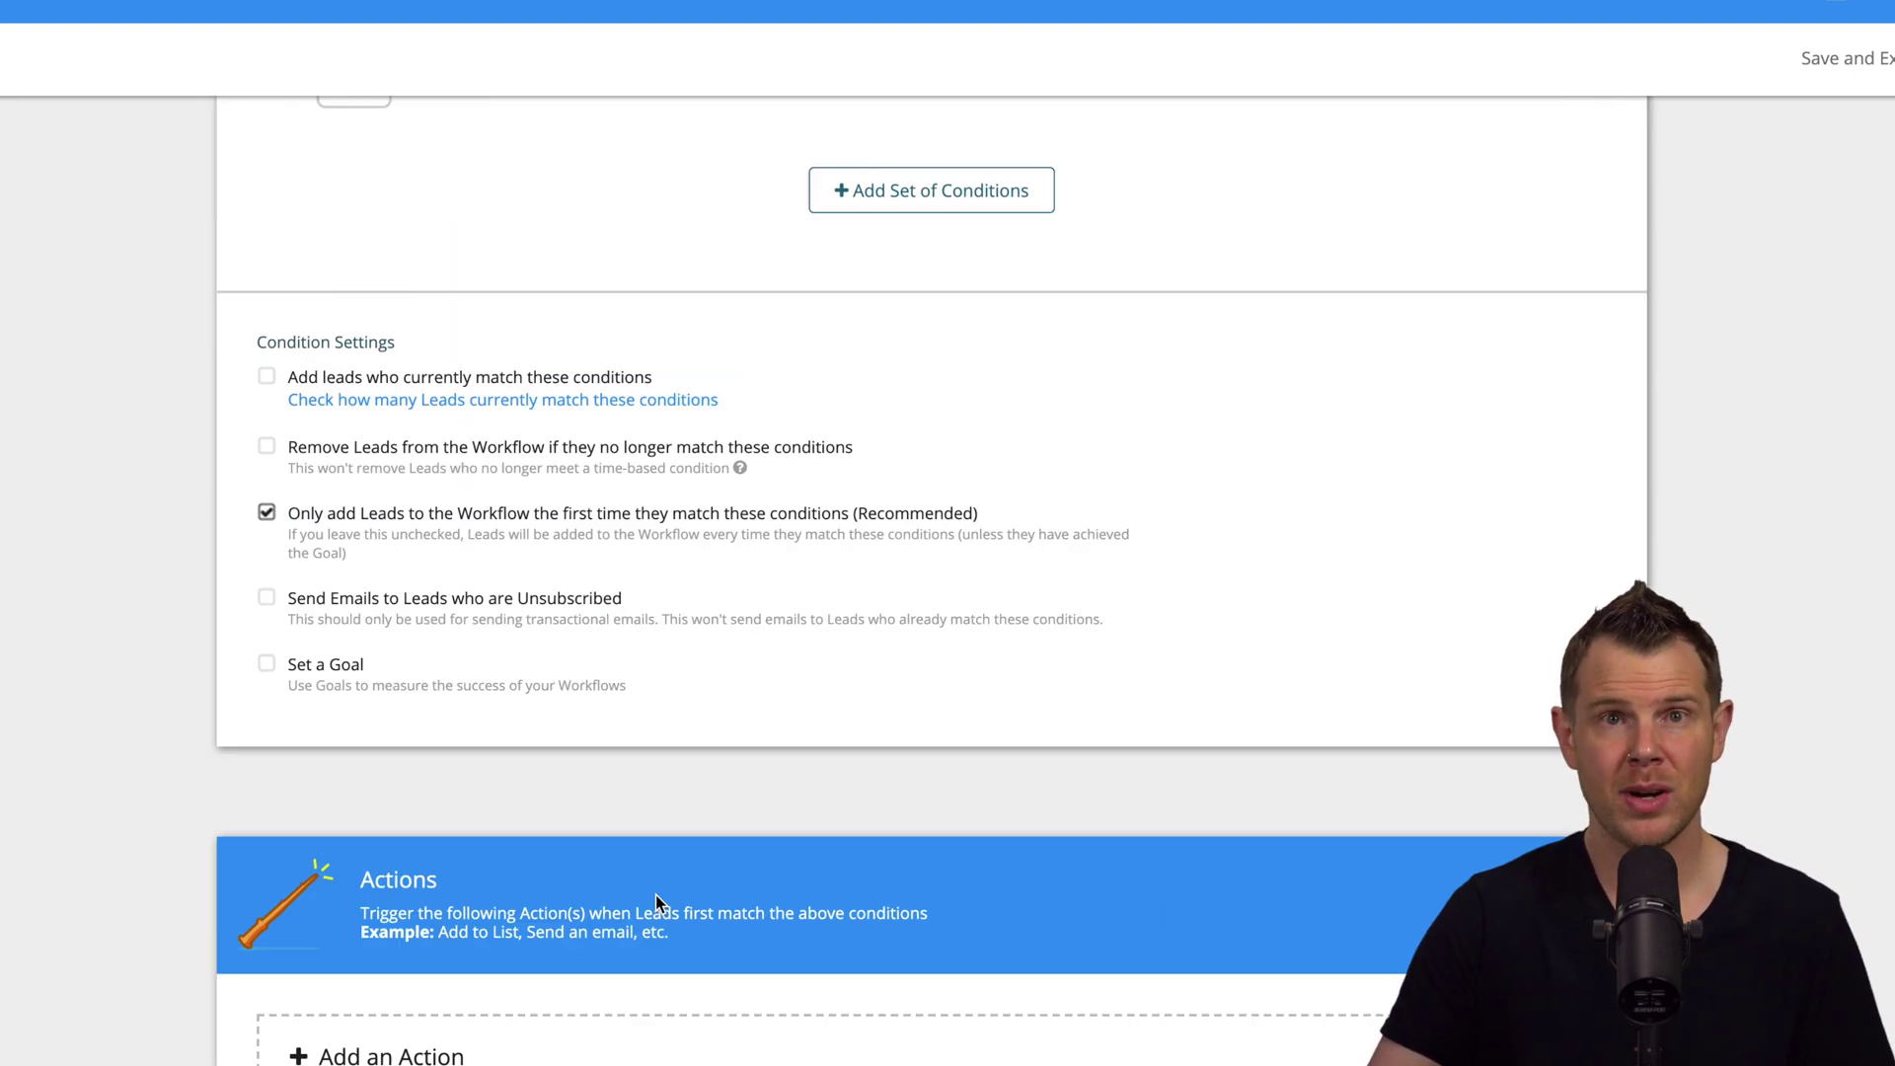
scroll(576, 915, down, 1)
Add a Send an Email action that sends Welcome Email for My Contest.
click(400, 1052)
scroll(667, 880, down, 6)
click(691, 518)
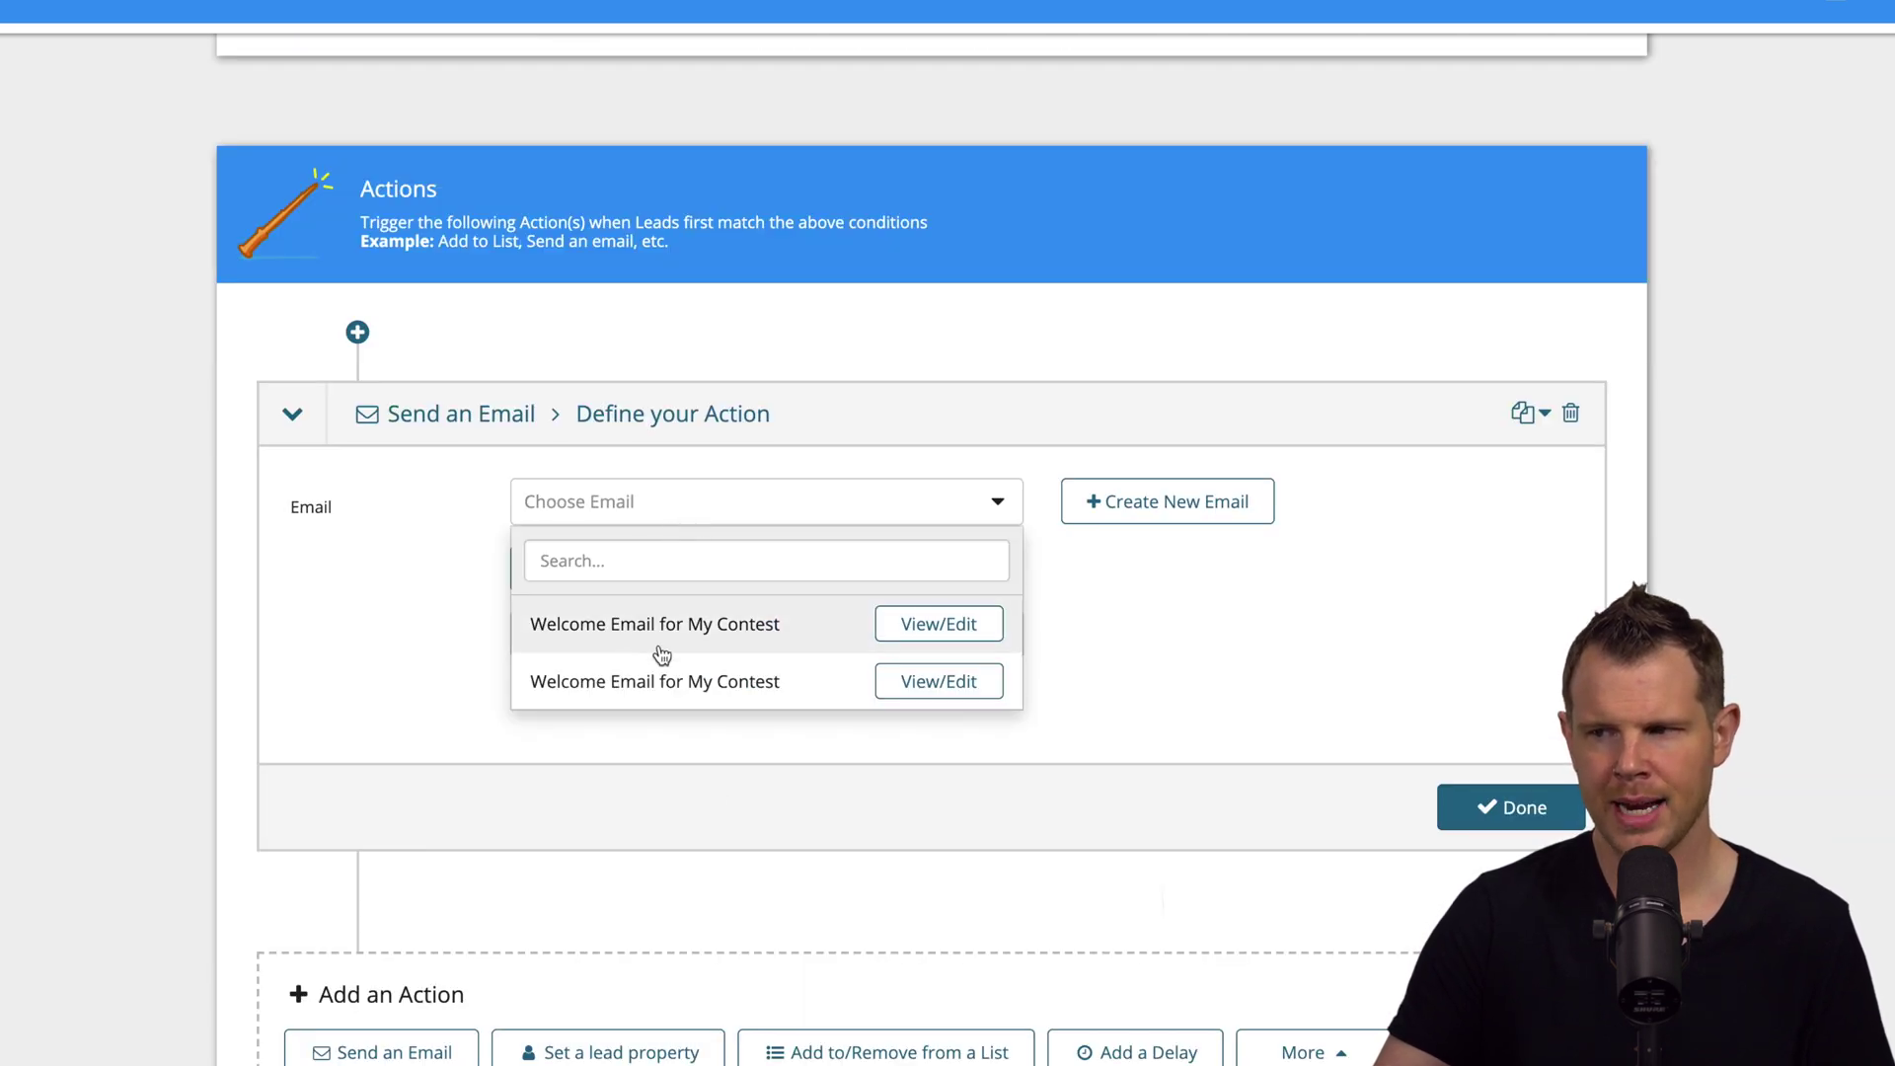
click(715, 630)
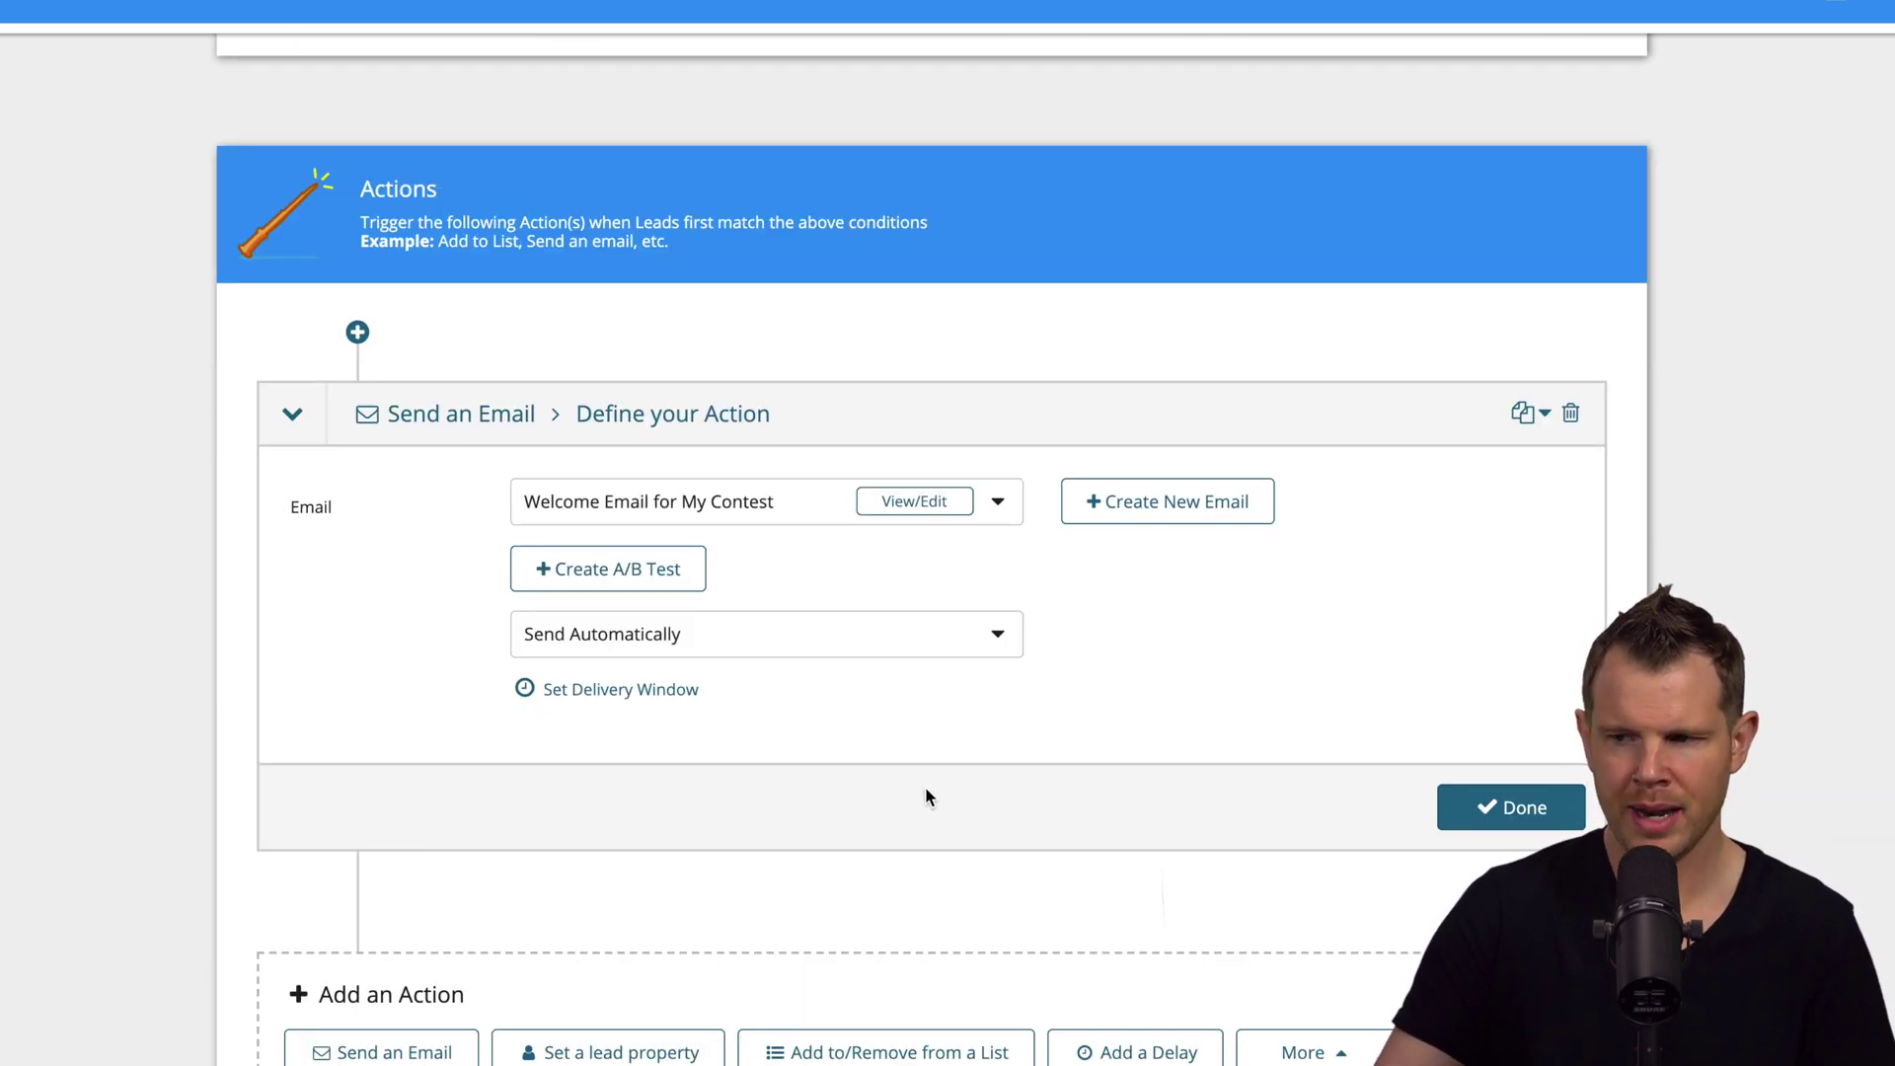
scroll(740, 760, up, 10)
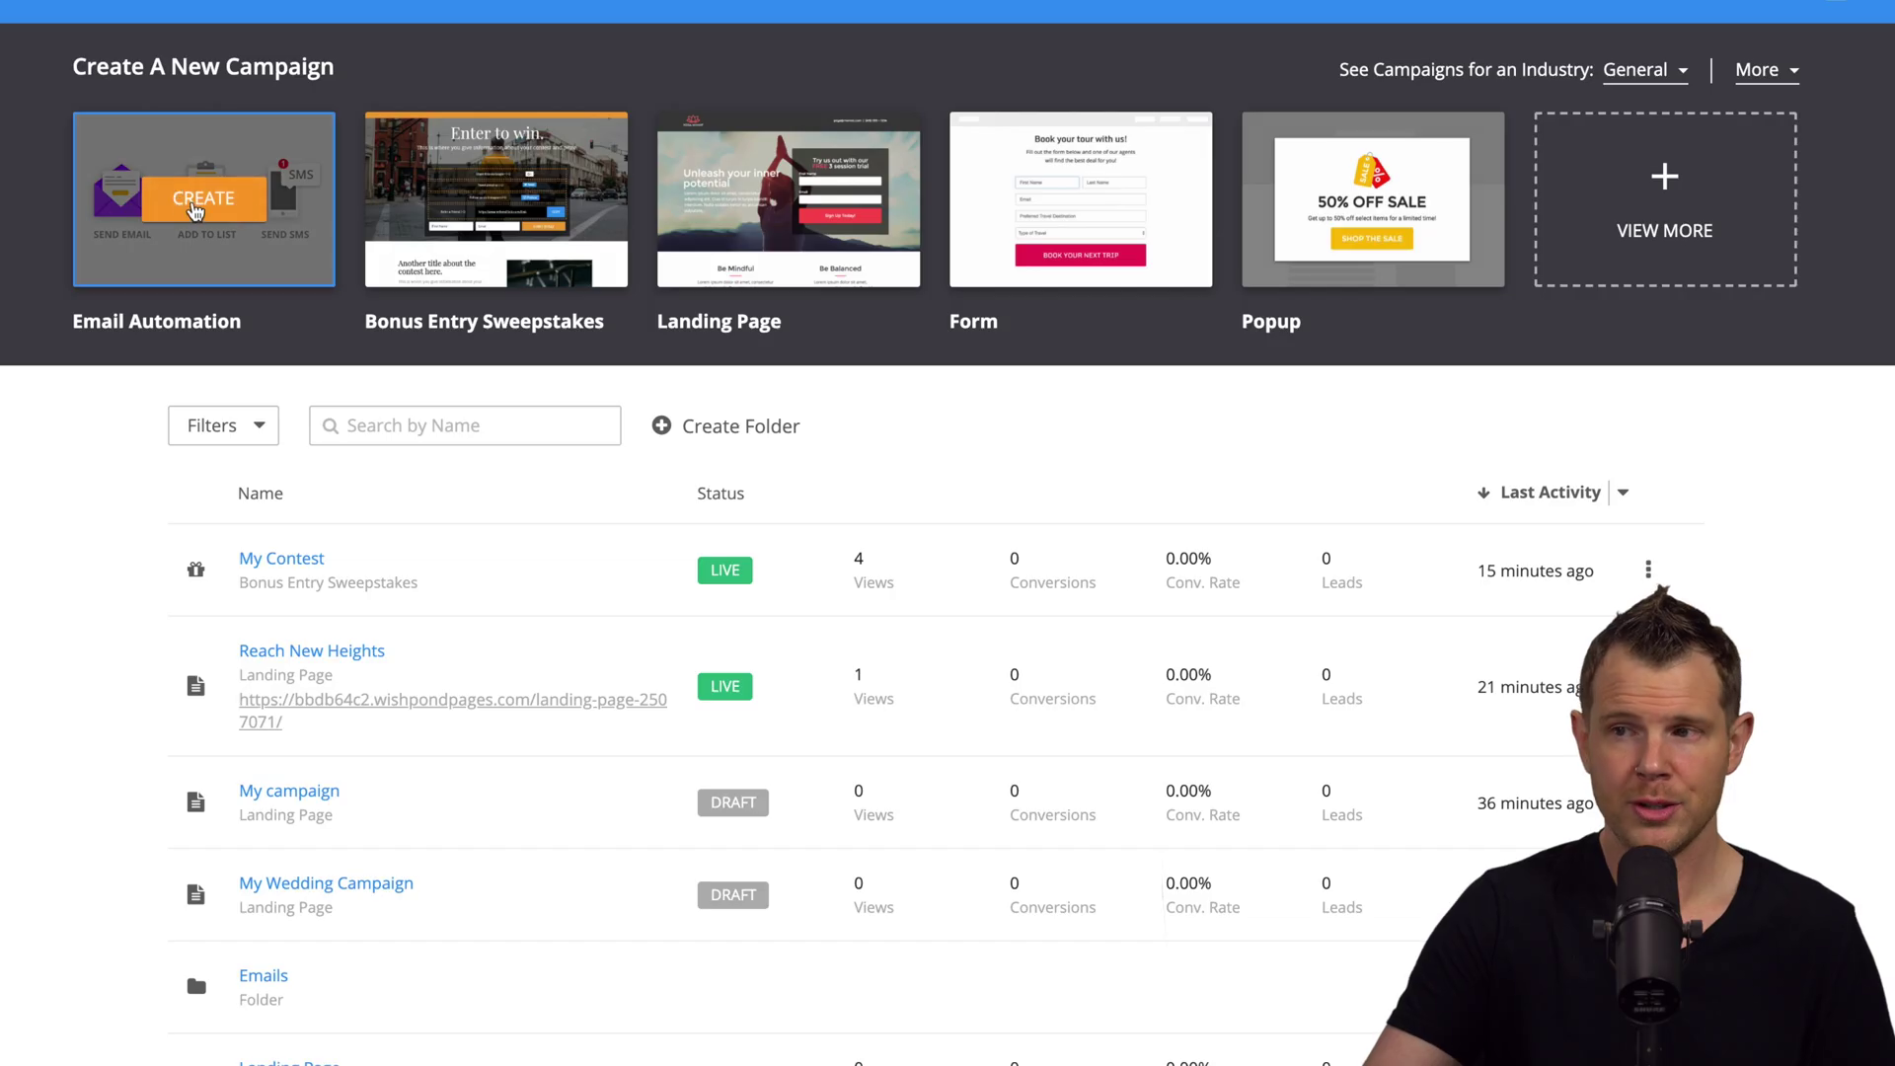
Open the Cart Abandonment template and expand its Have viewed cart and Have Not viewed confirmed conditions.
click(193, 209)
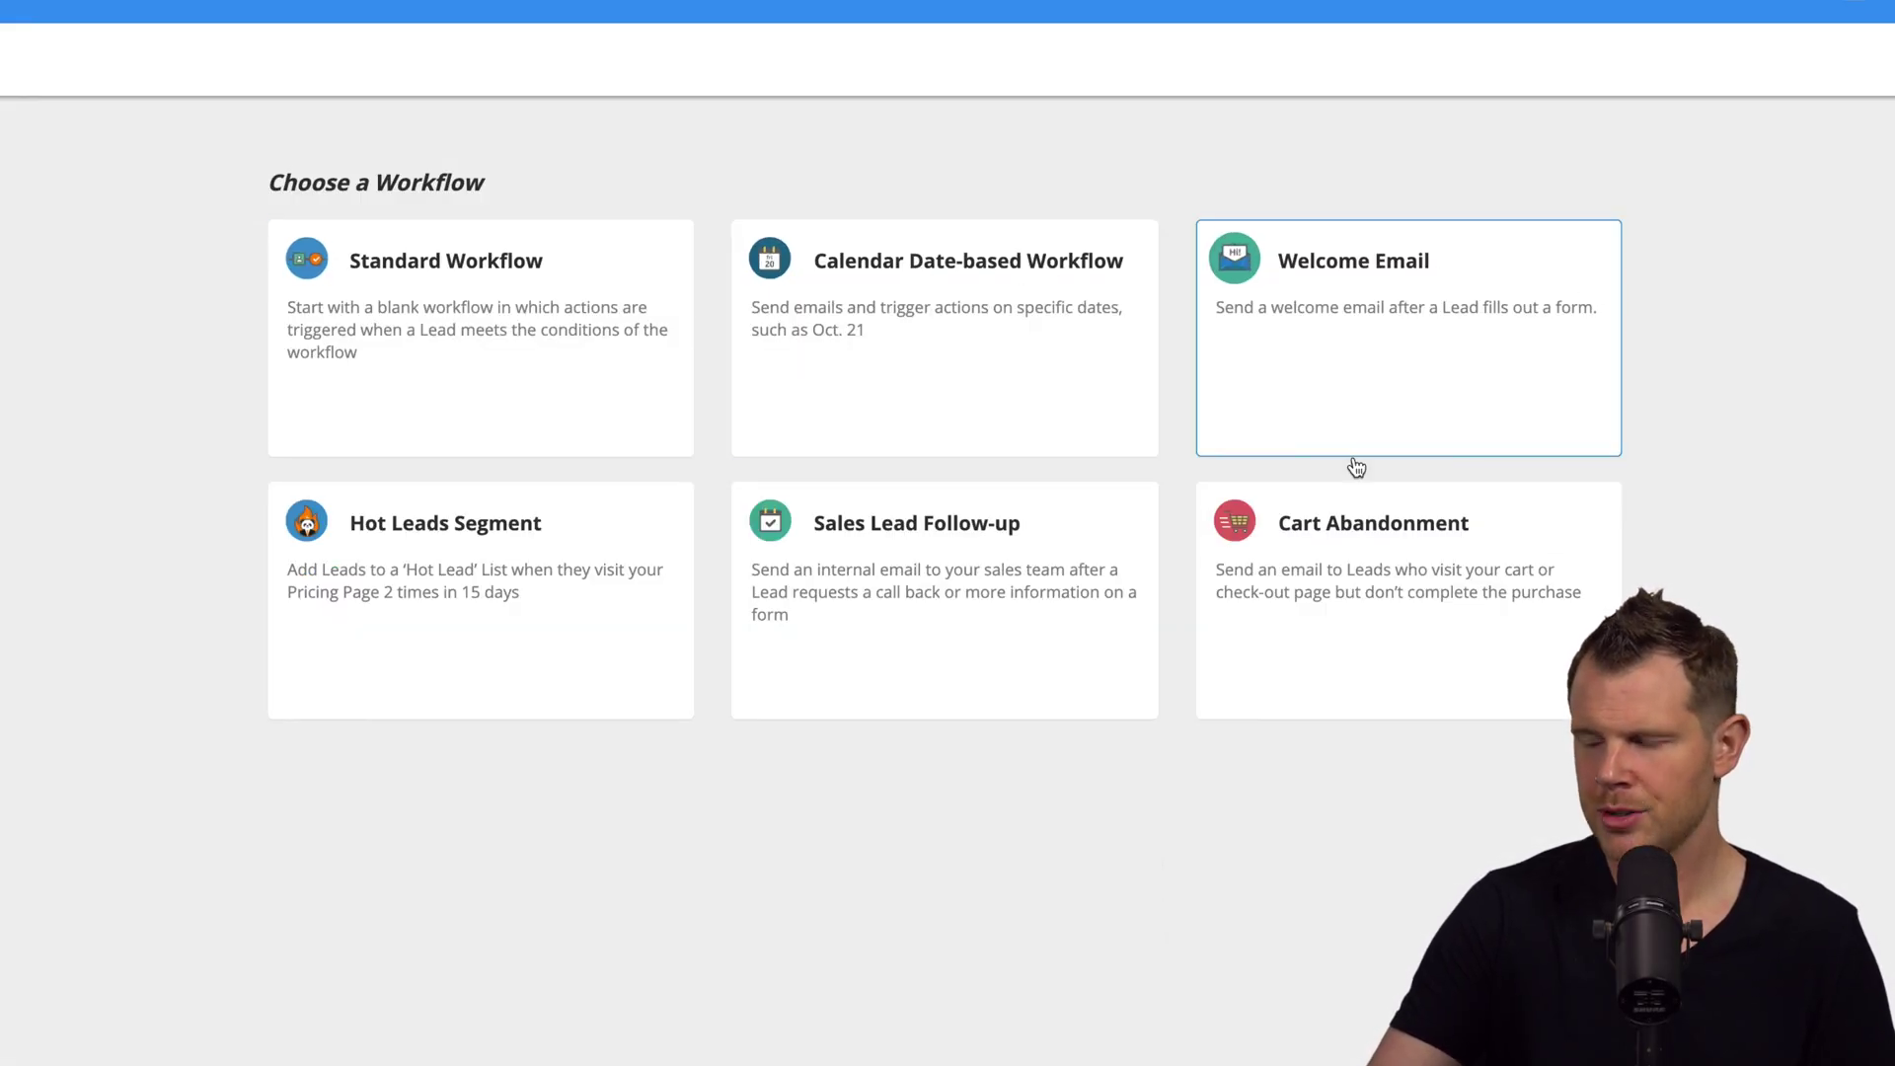
click(1417, 592)
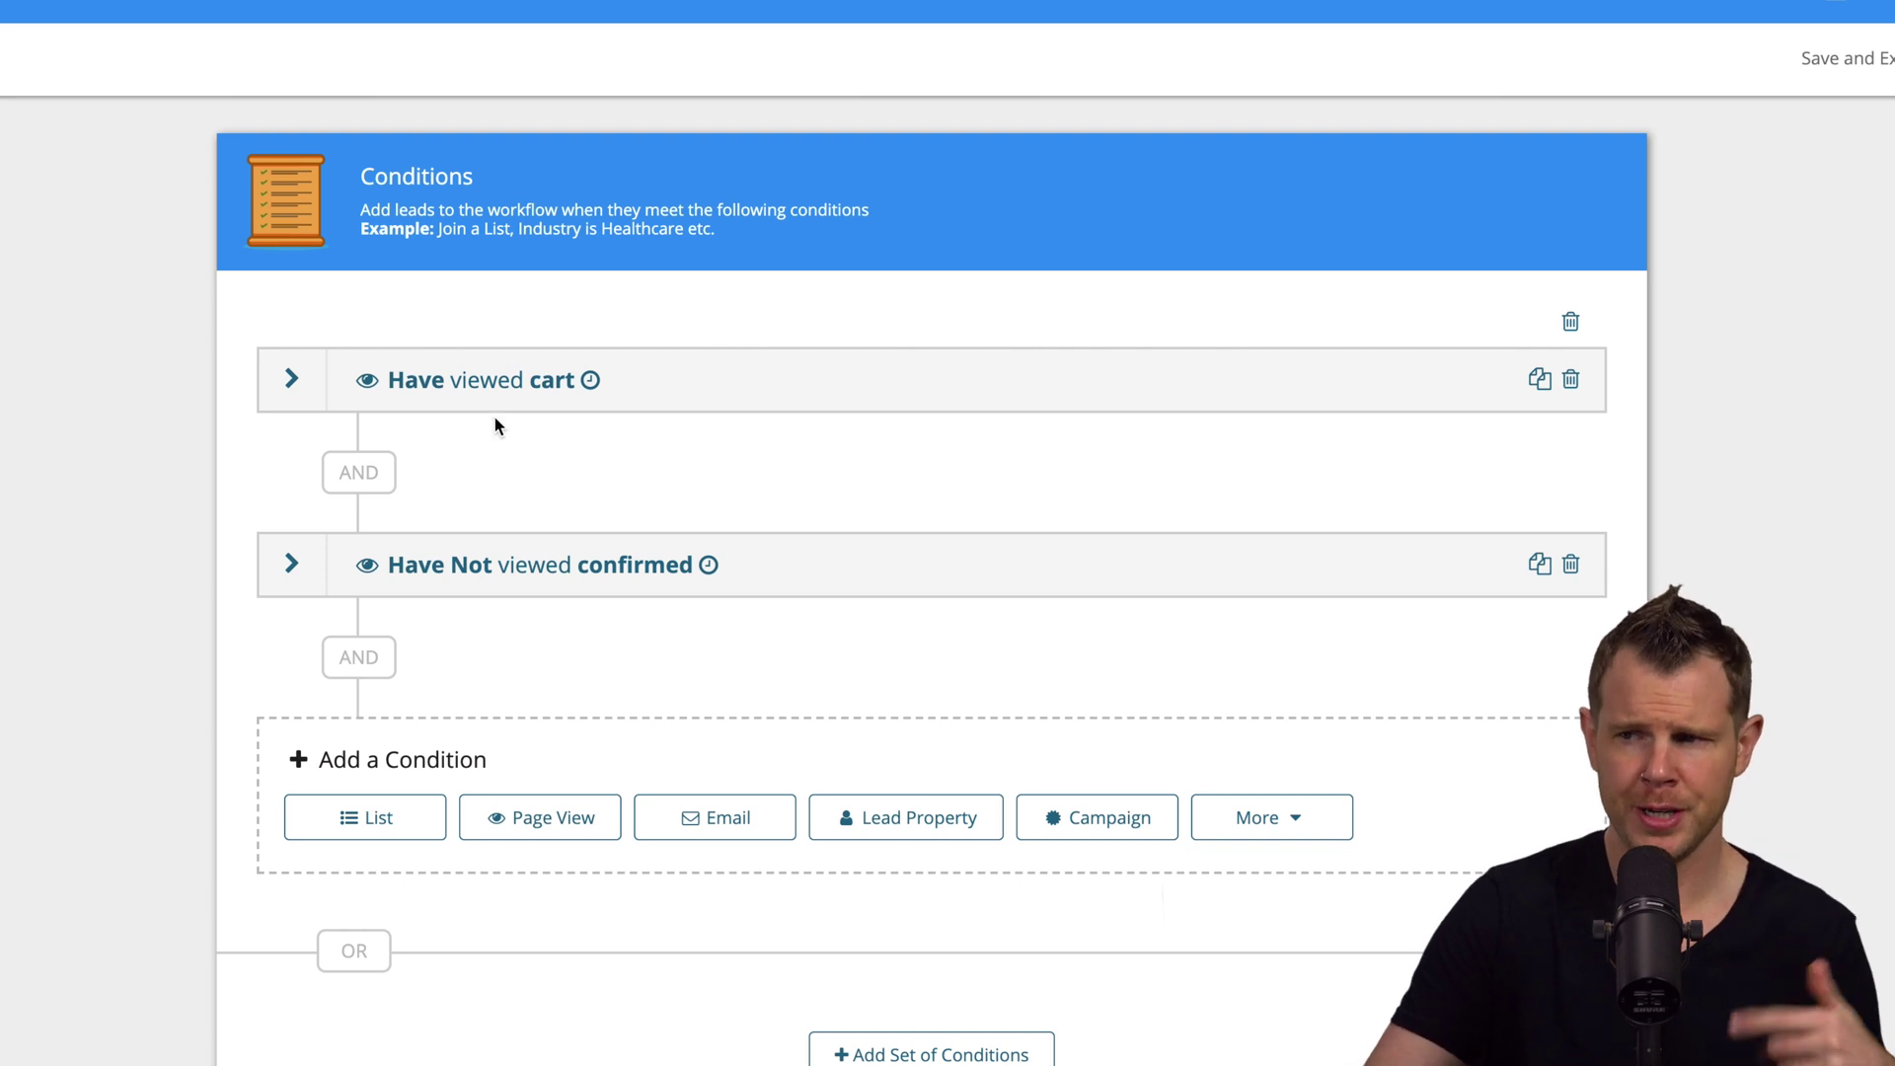
click(544, 575)
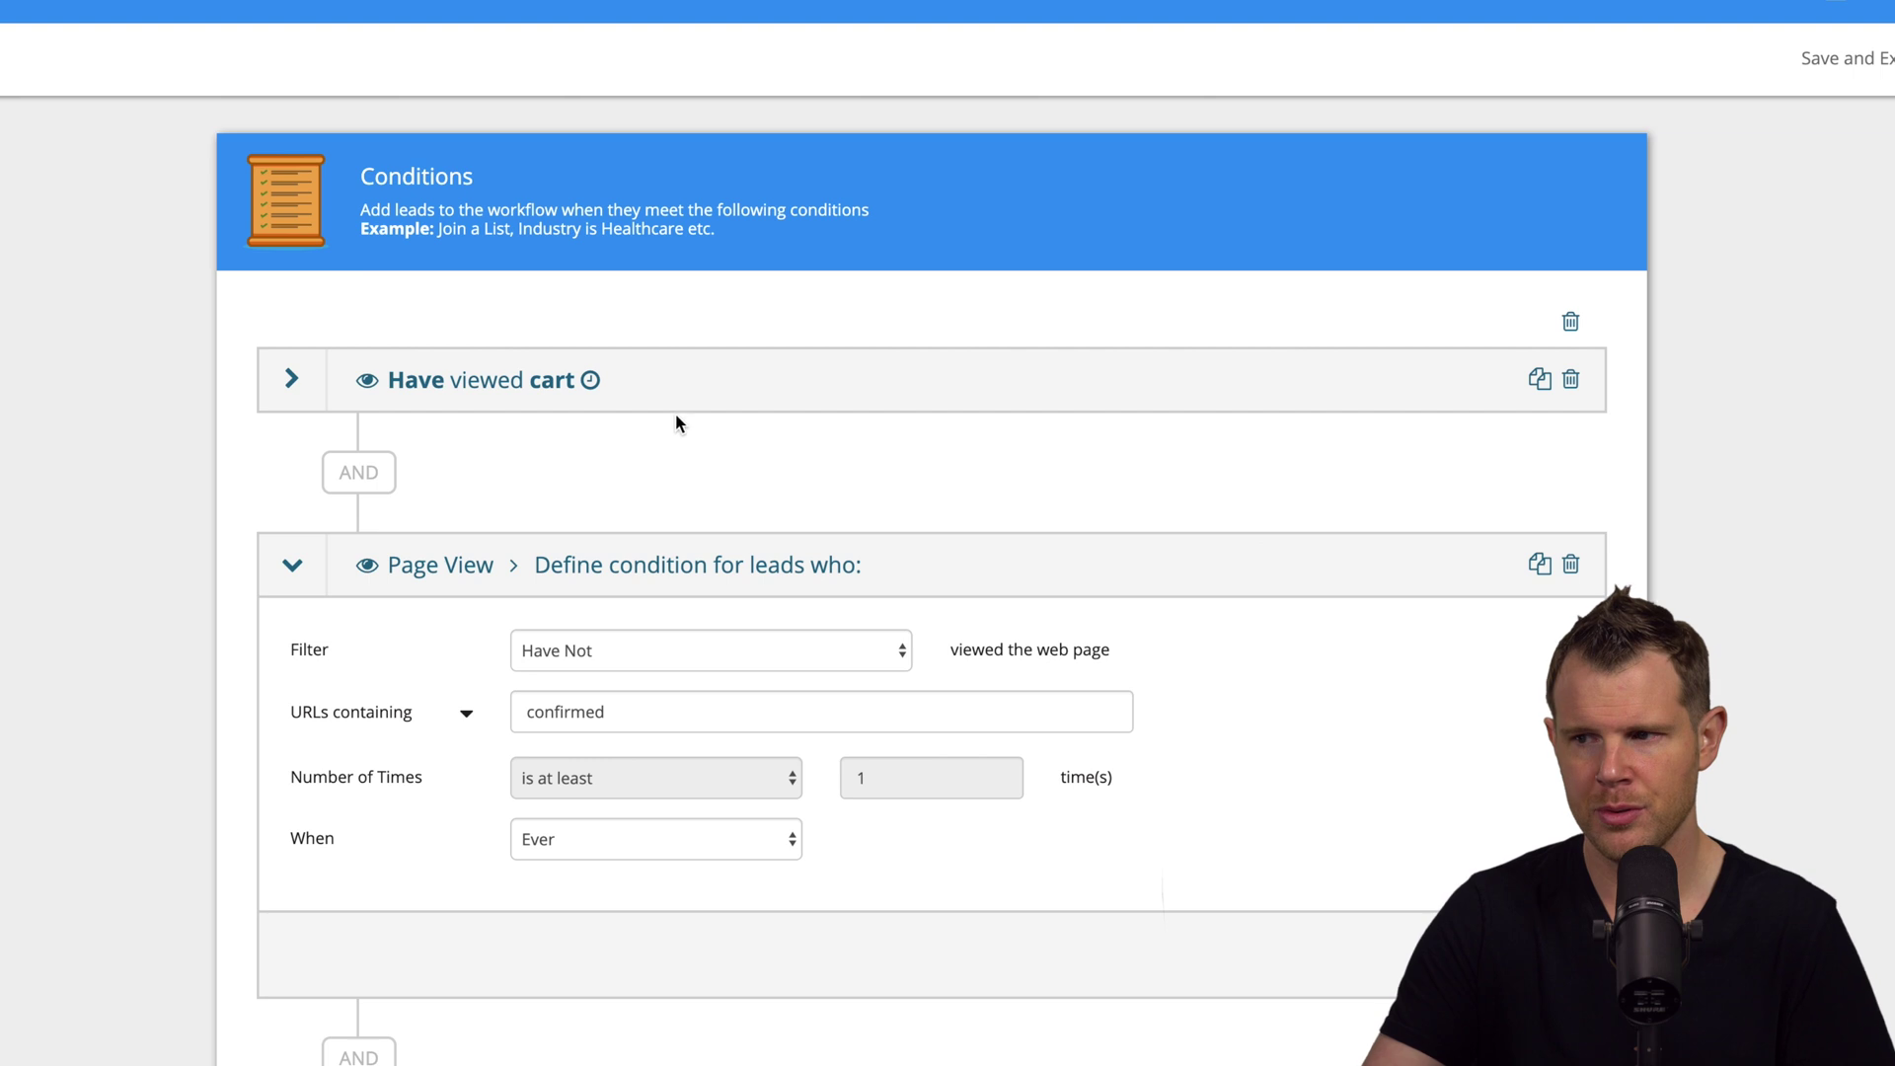
click(467, 387)
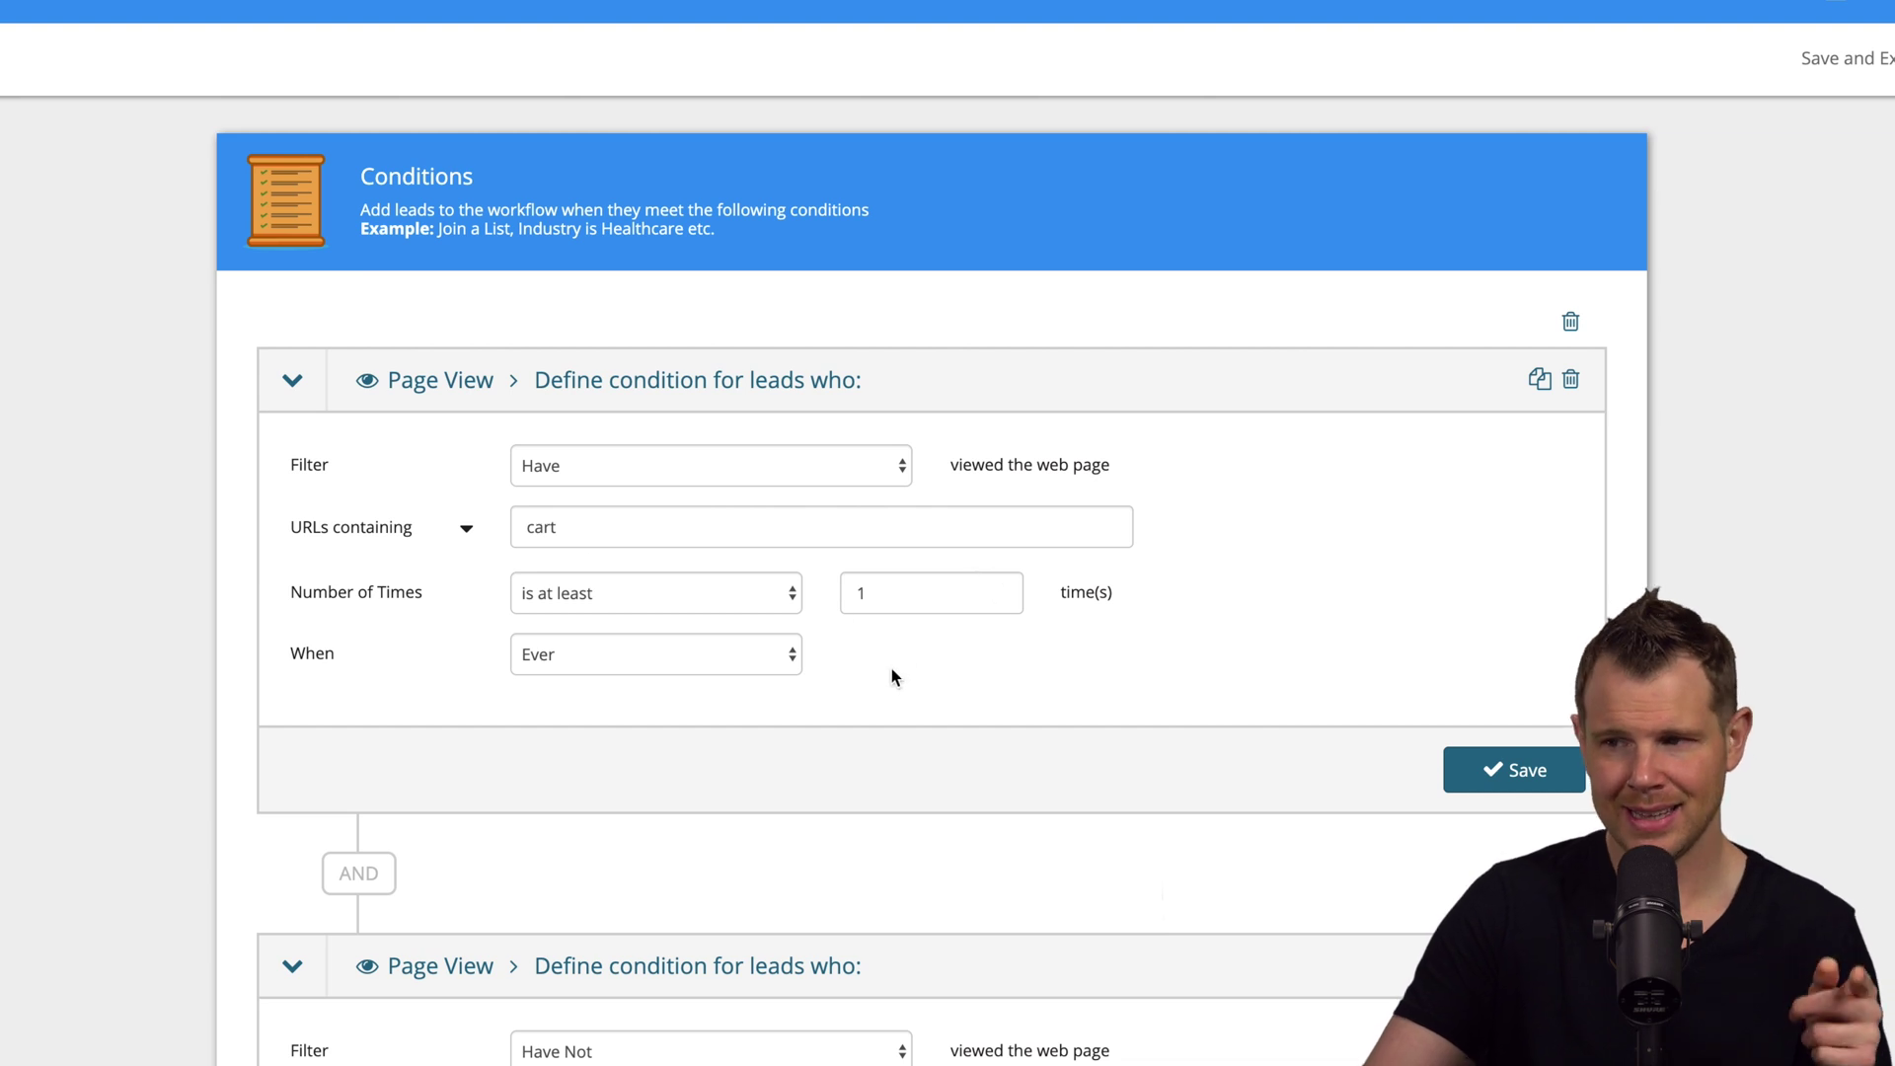
Review the one-hour delayed email action's Choose Email list without picking an email.
scroll(893, 675, down, 2)
scroll(900, 681, down, 2)
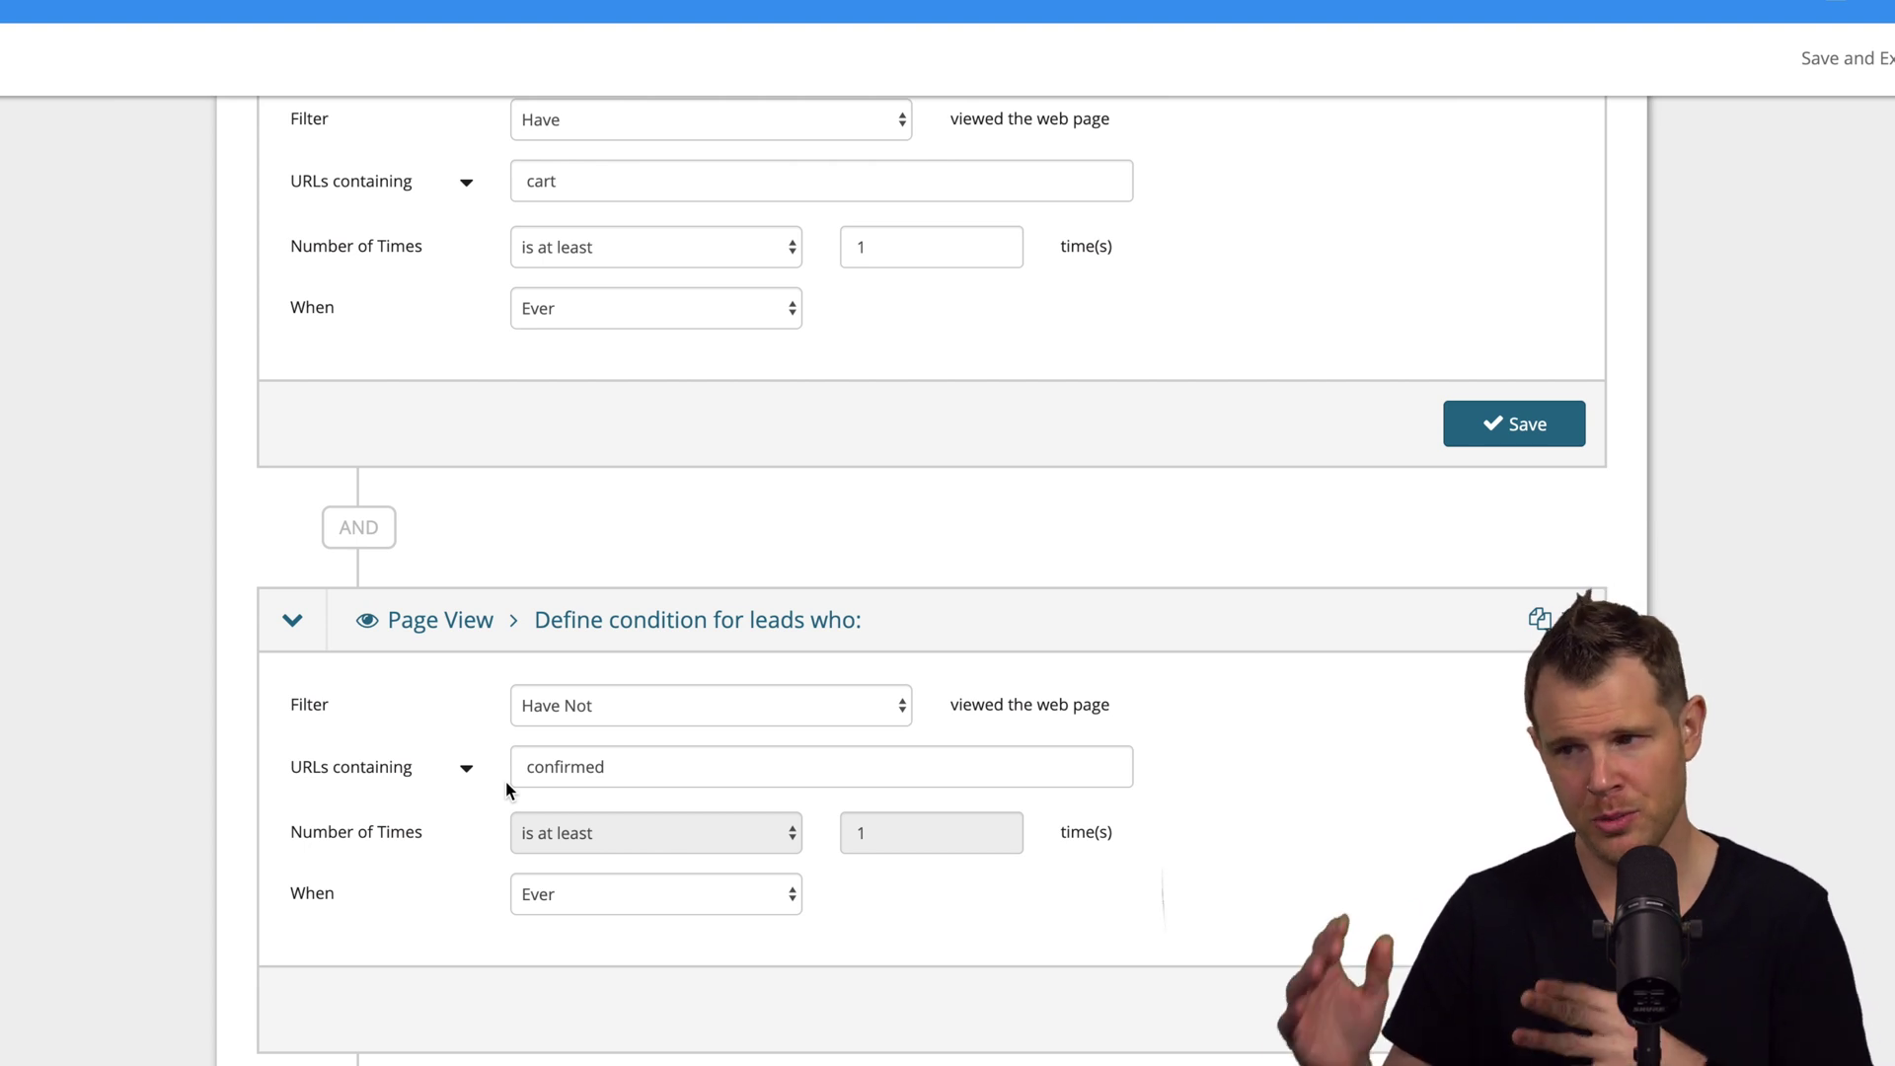
scroll(746, 749, down, 4)
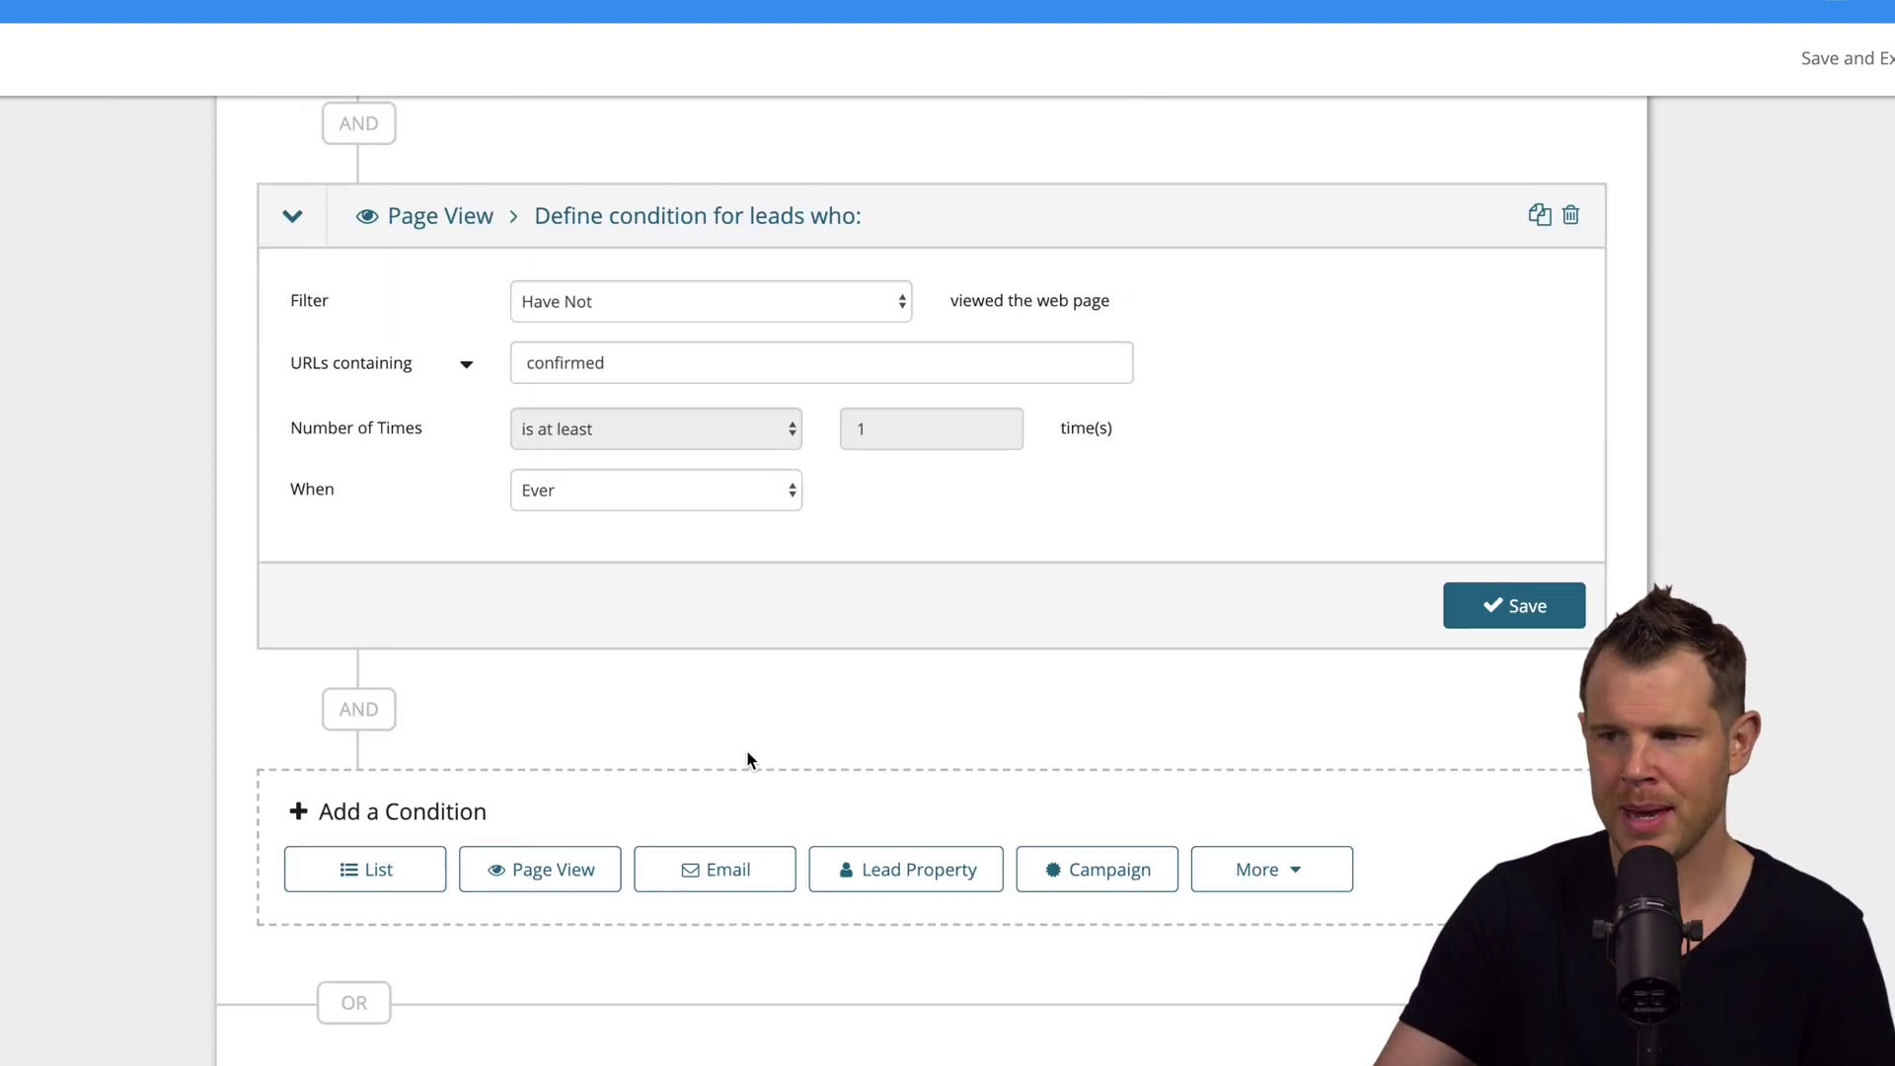
scroll(748, 757, down, 4)
scroll(593, 553, down, 6)
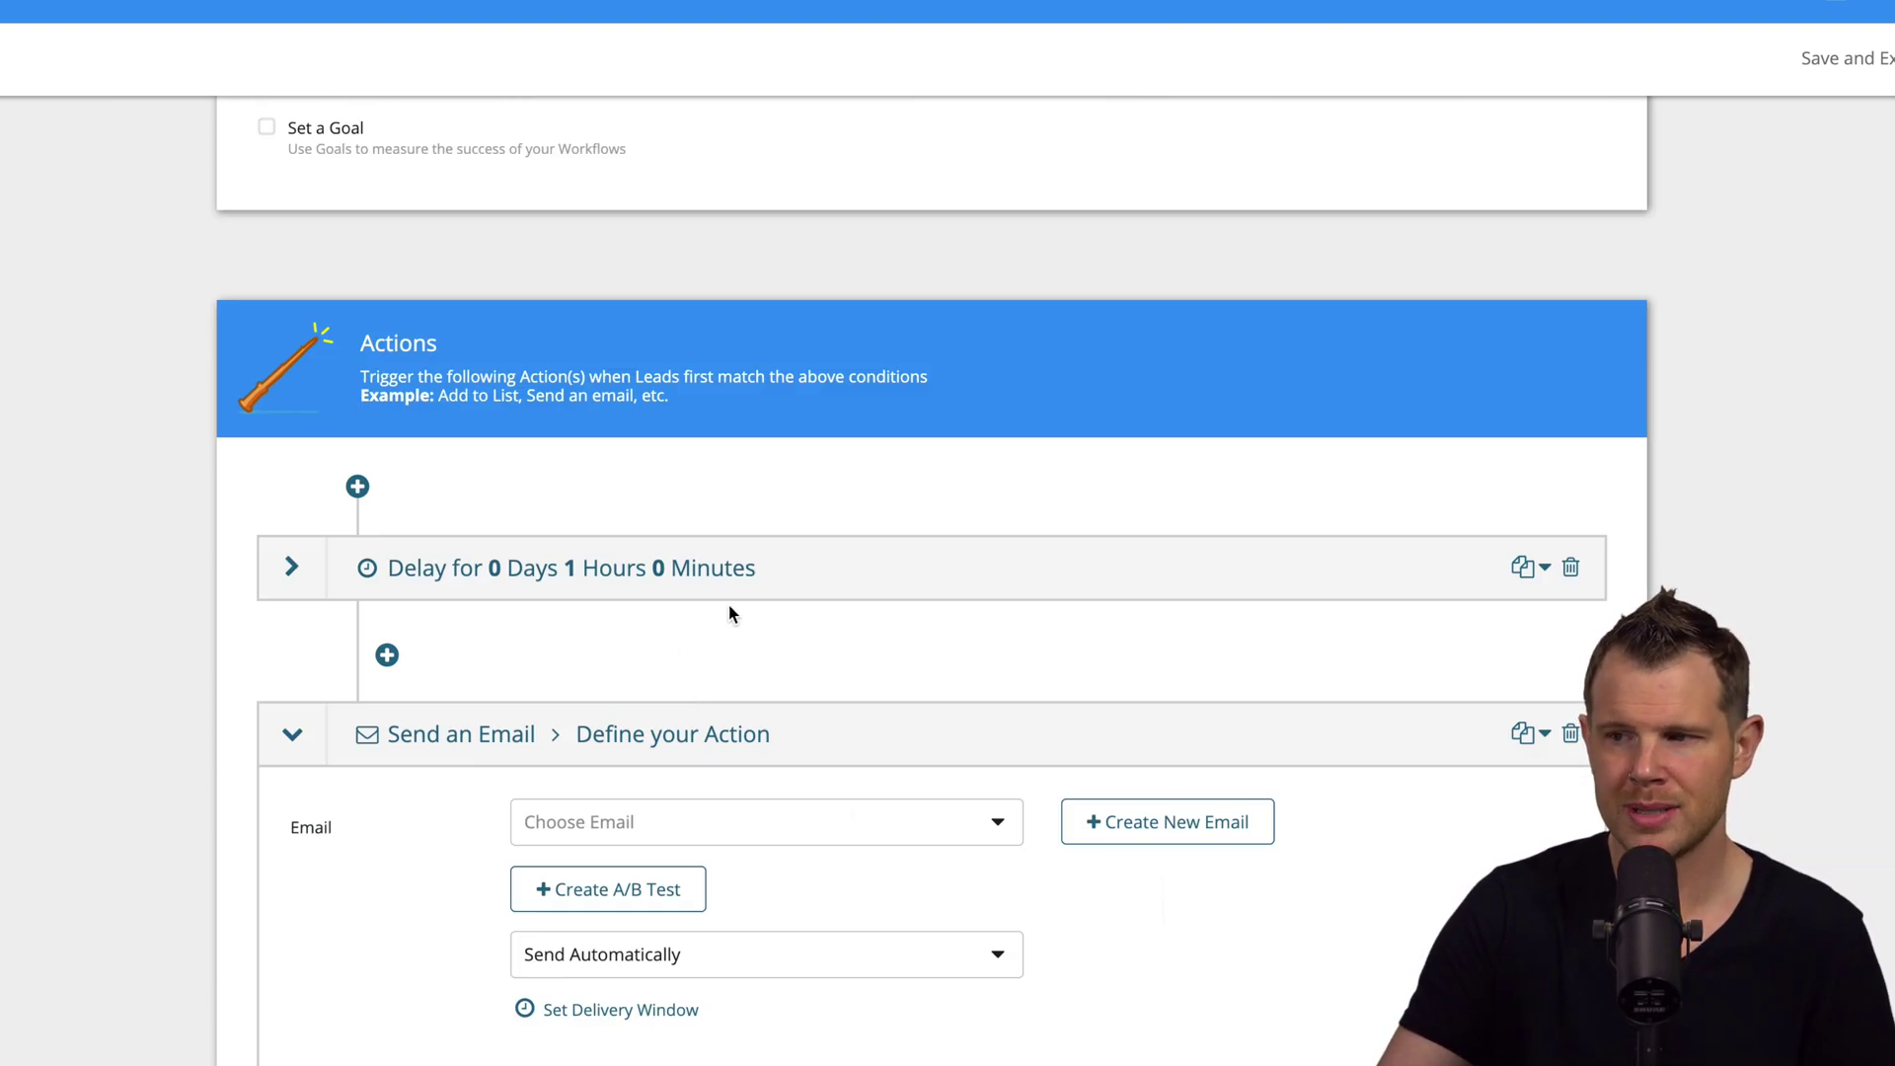
scroll(787, 750, down, 2)
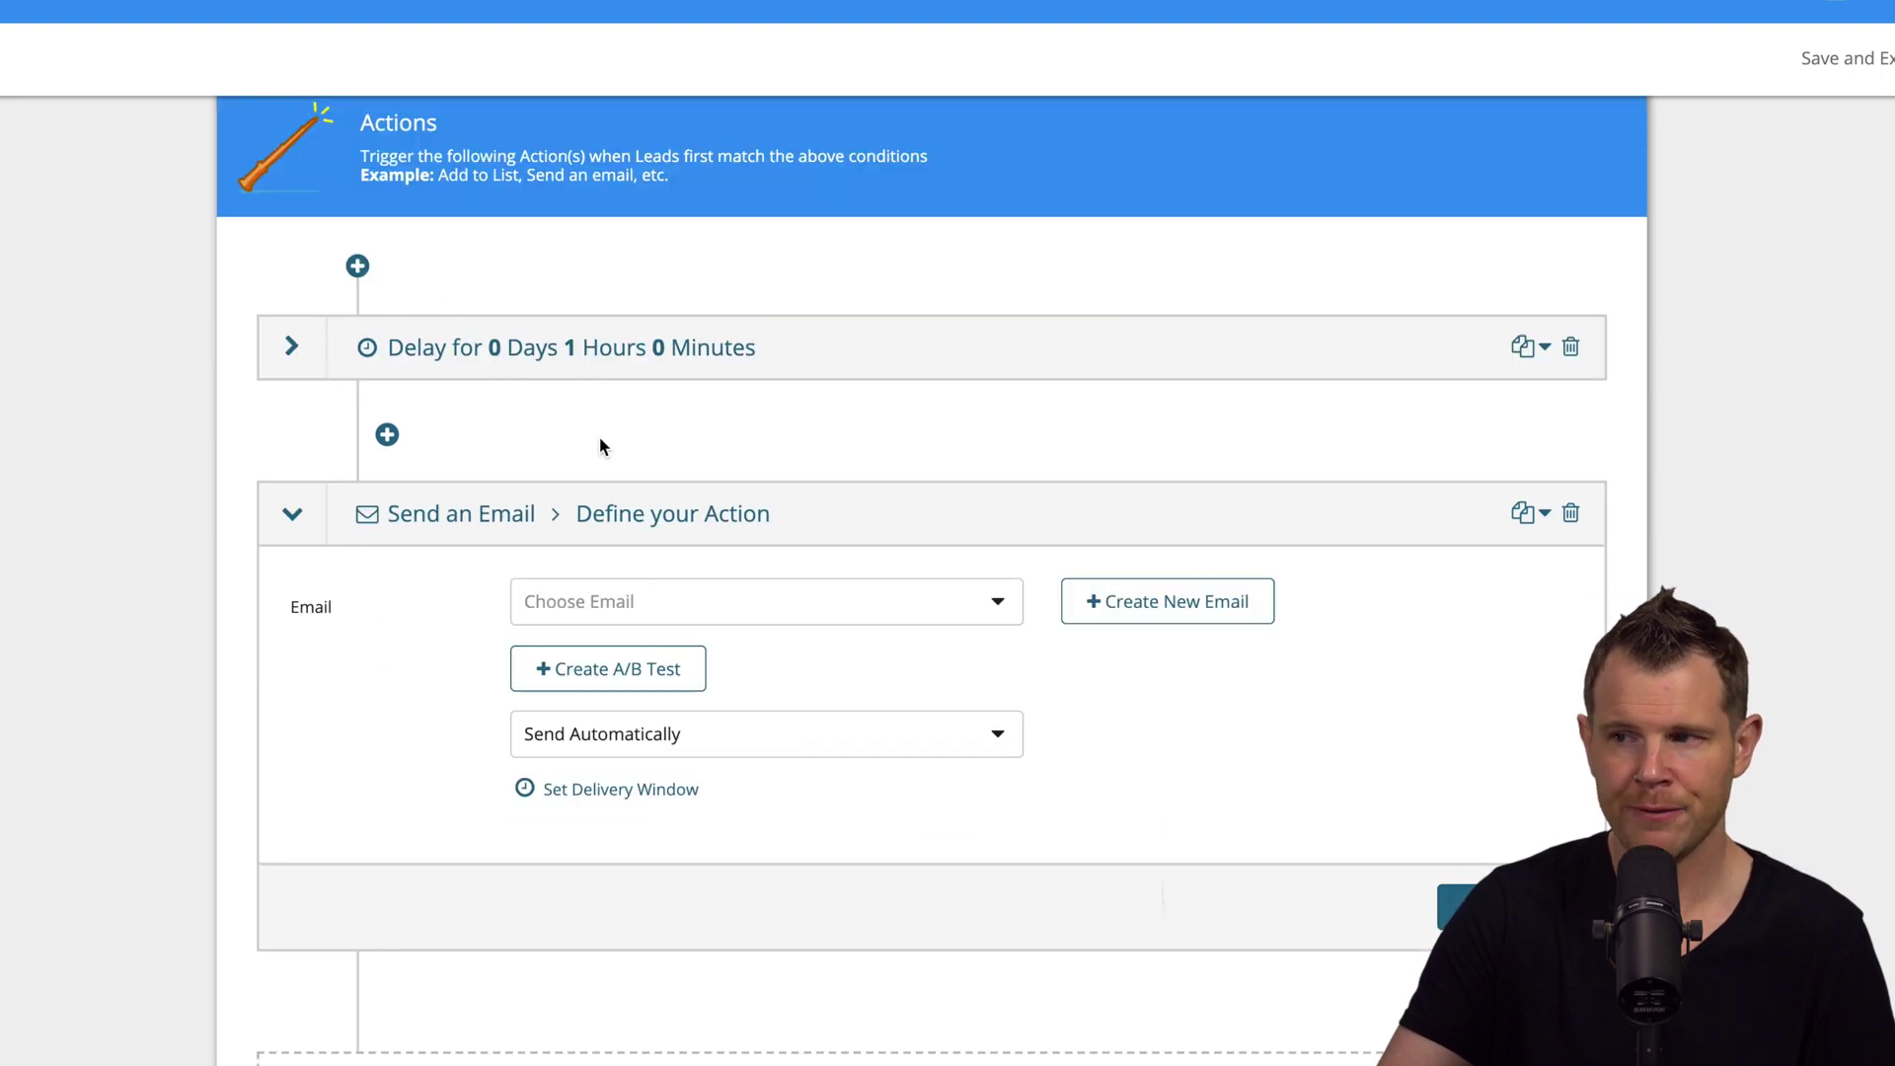
click(702, 614)
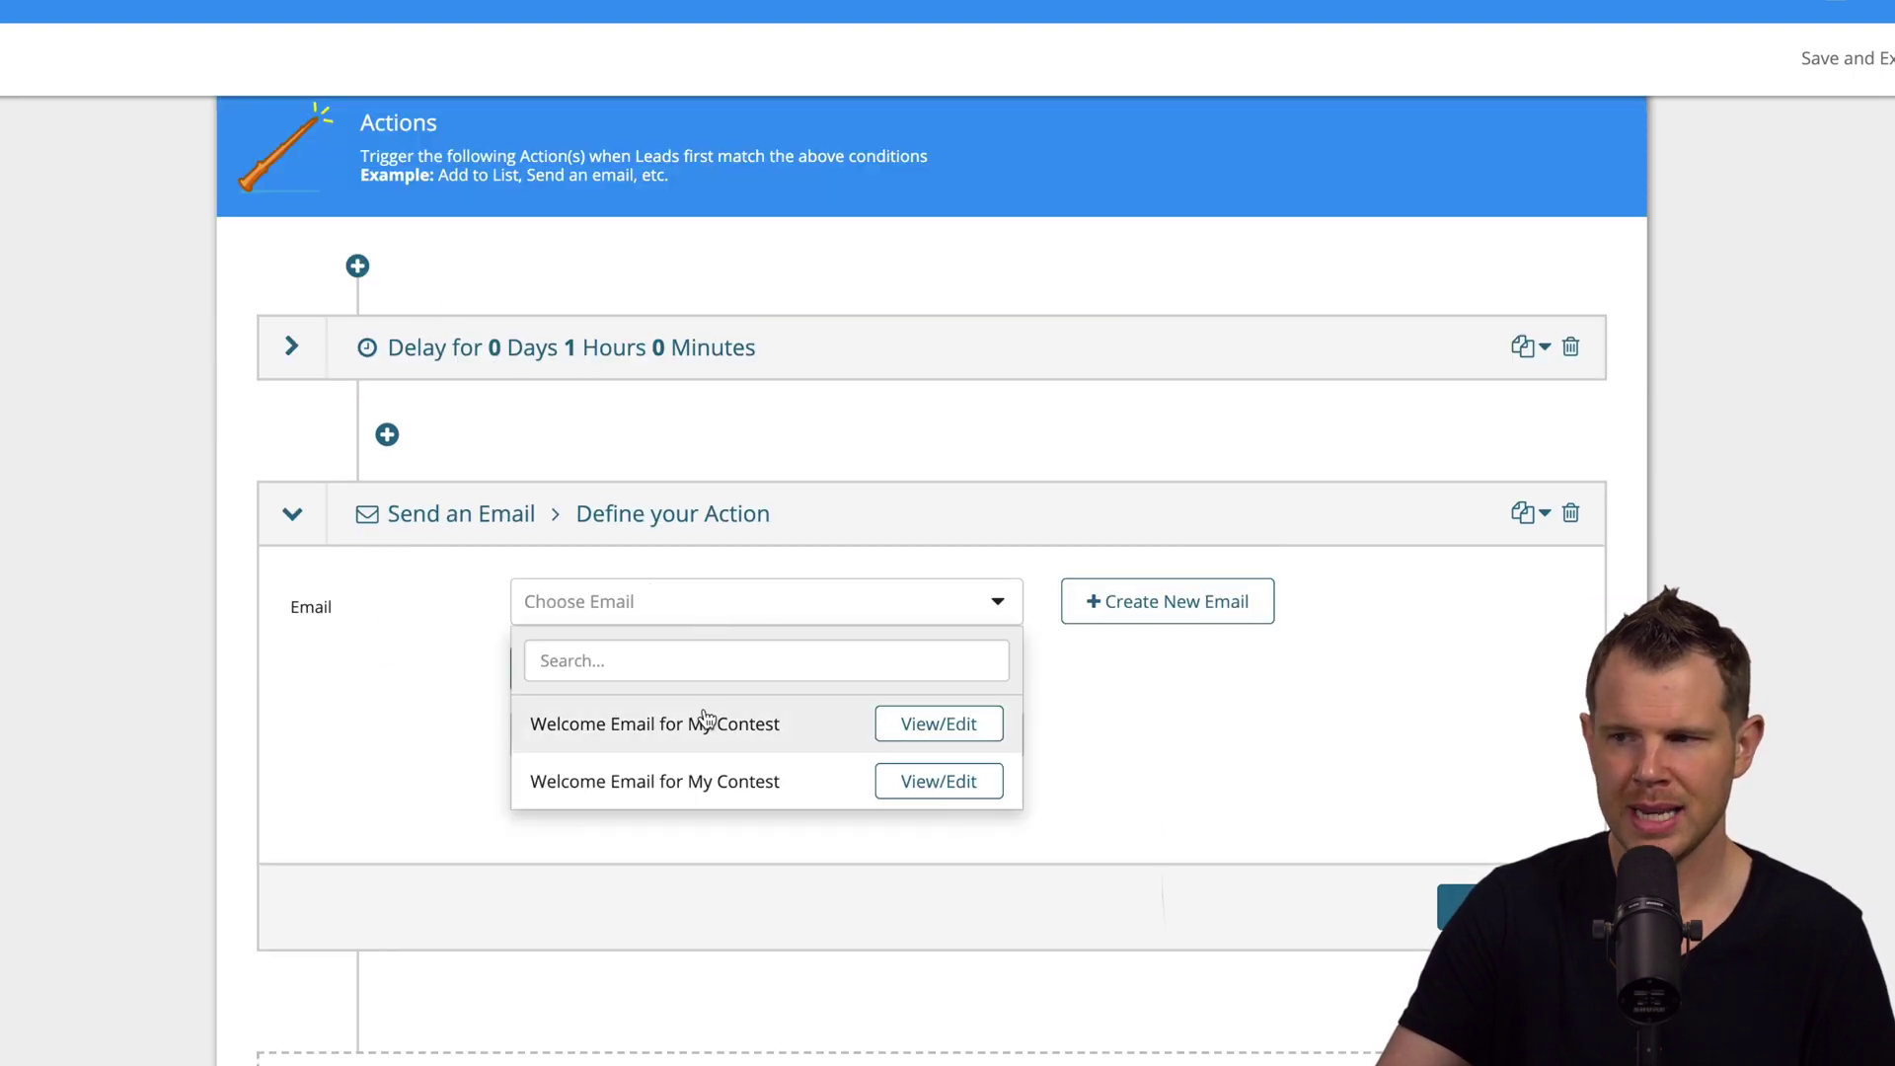
click(1371, 717)
scroll(1032, 760, up, 3)
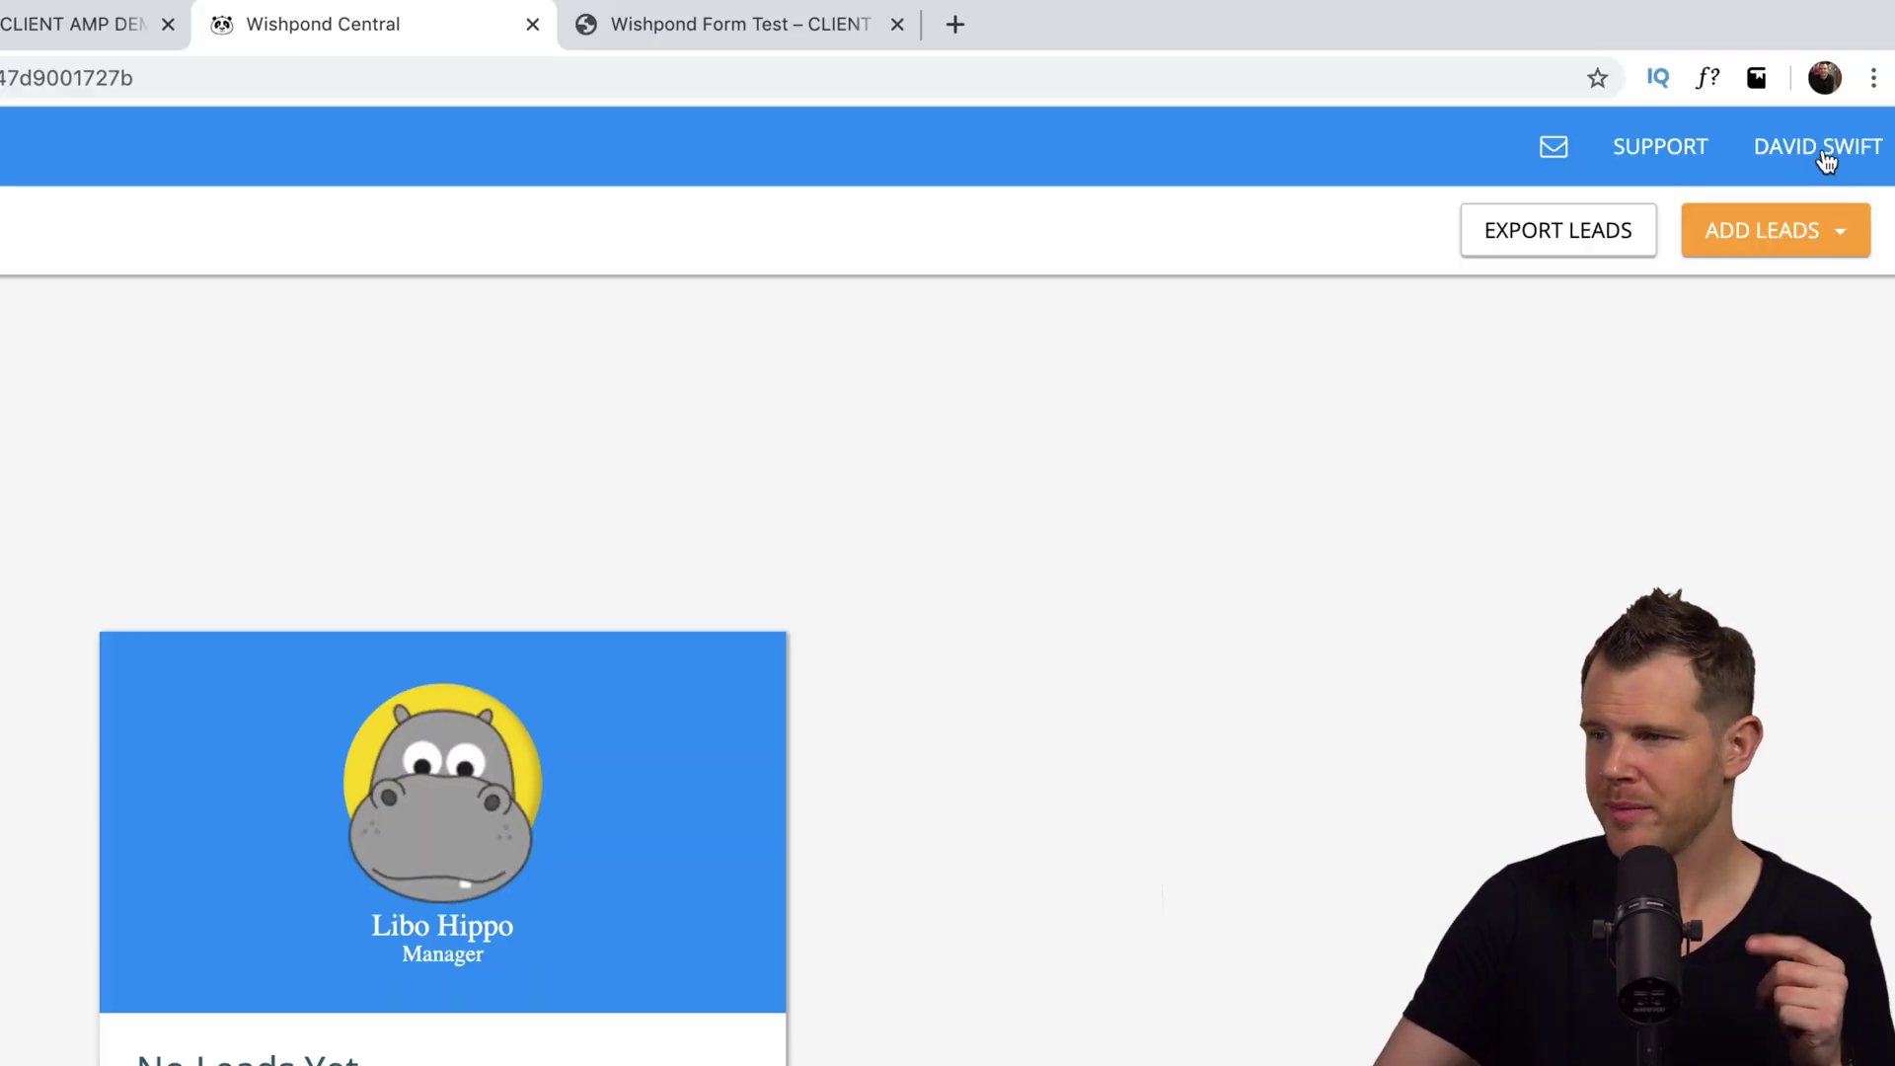
Show the Wishpond Tracking Code from the account name menu in the top bar.
click(1826, 159)
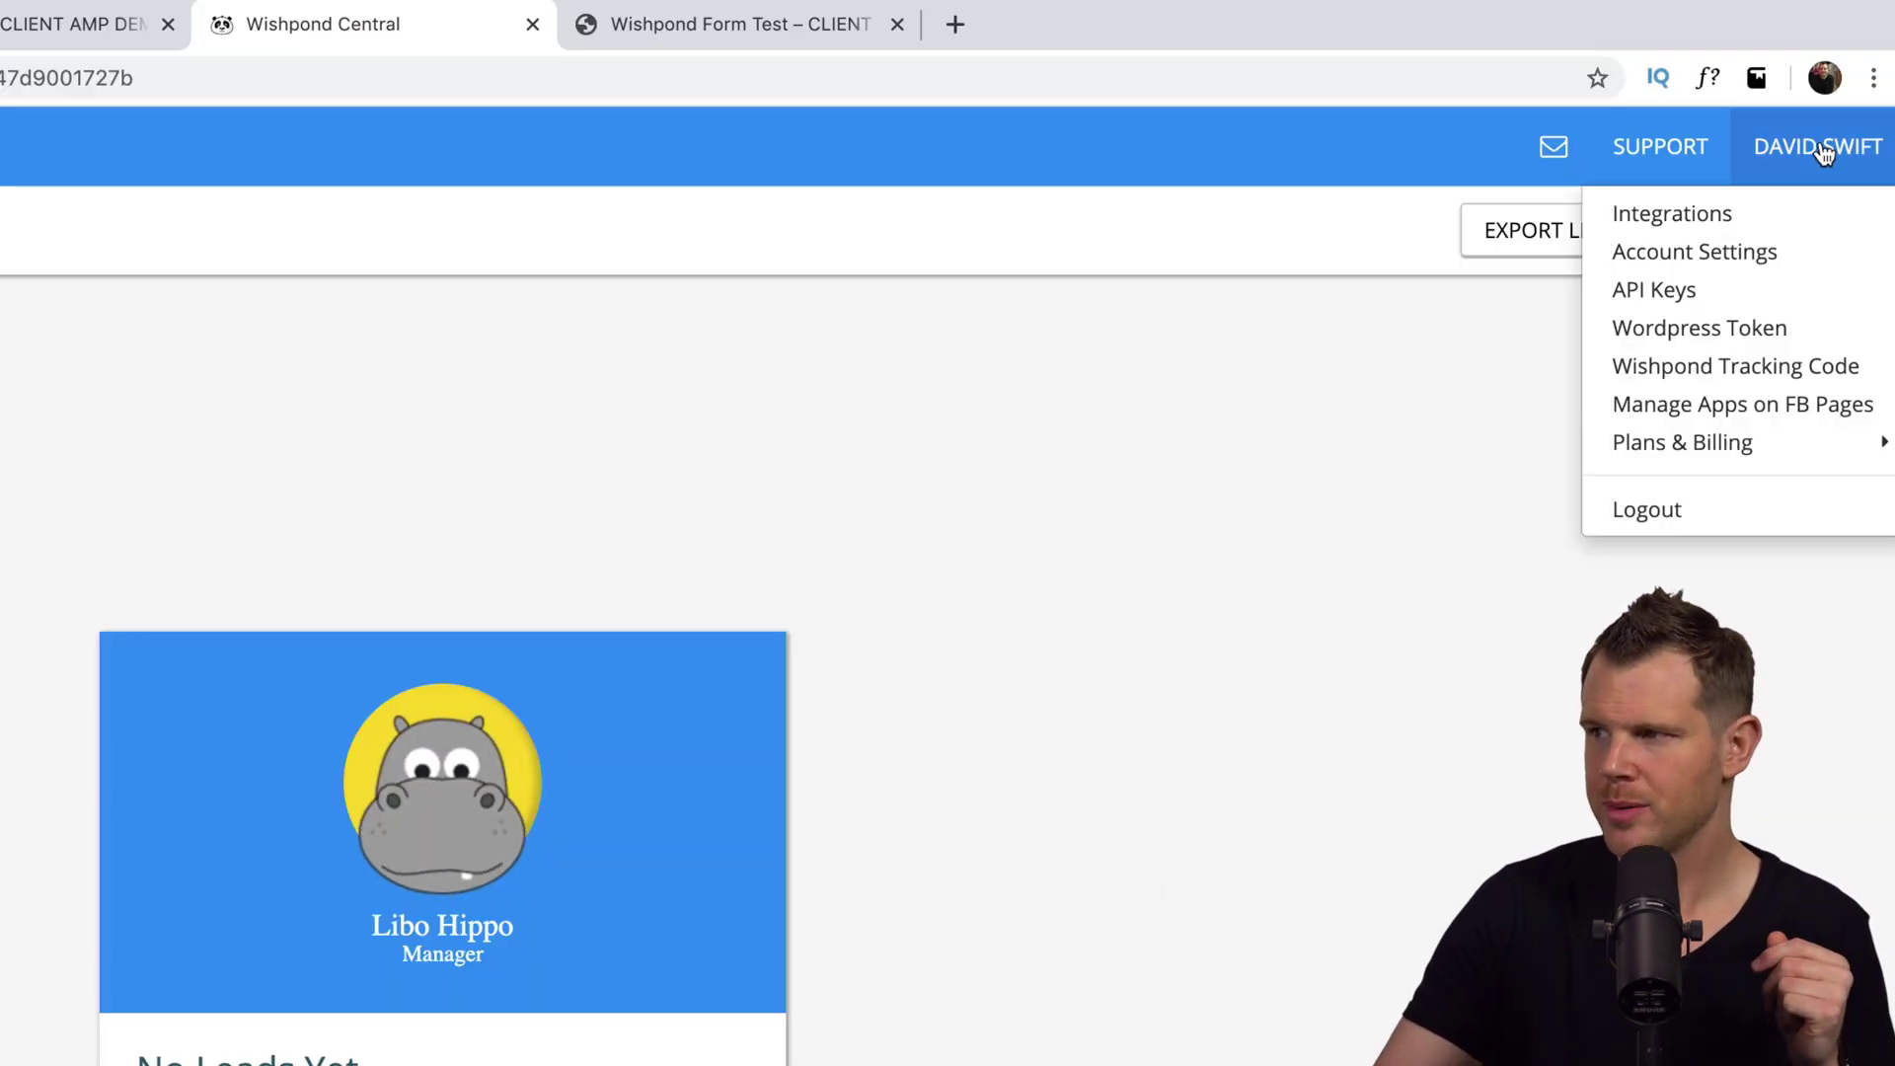
click(1711, 371)
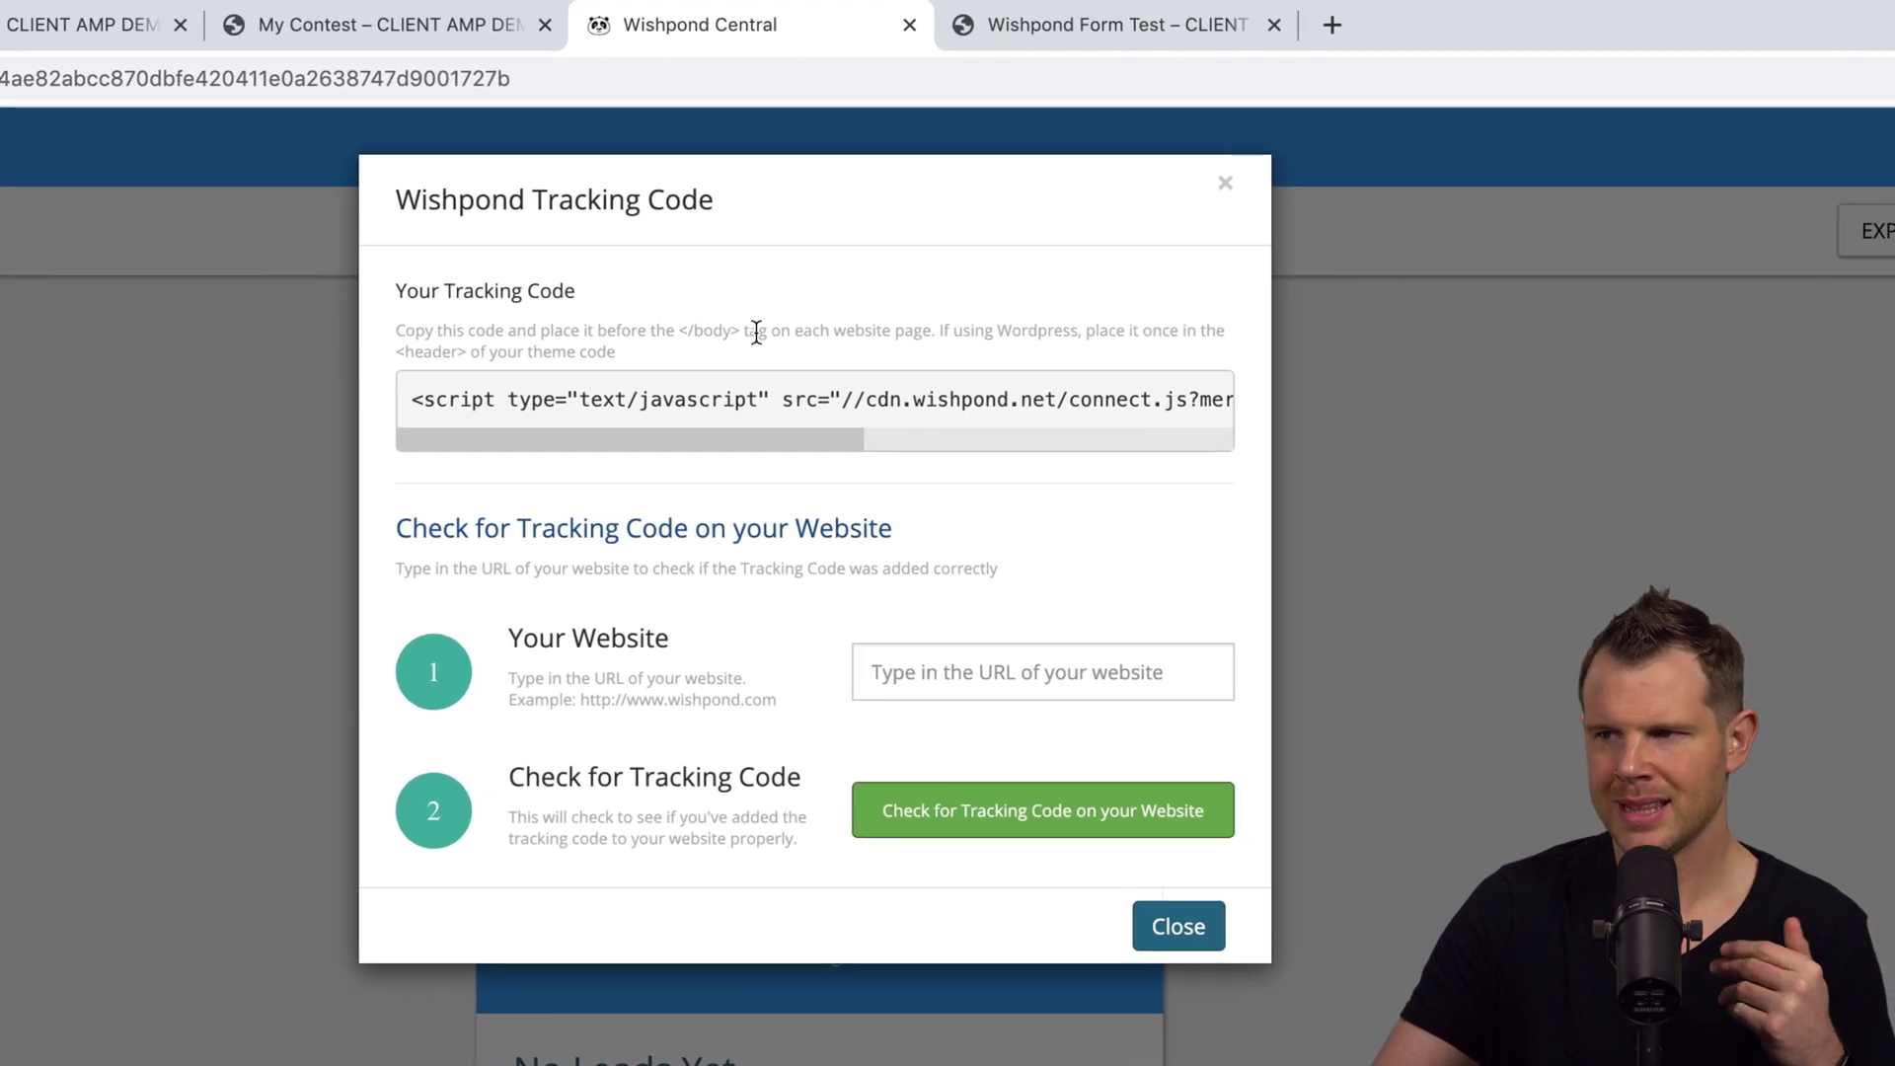